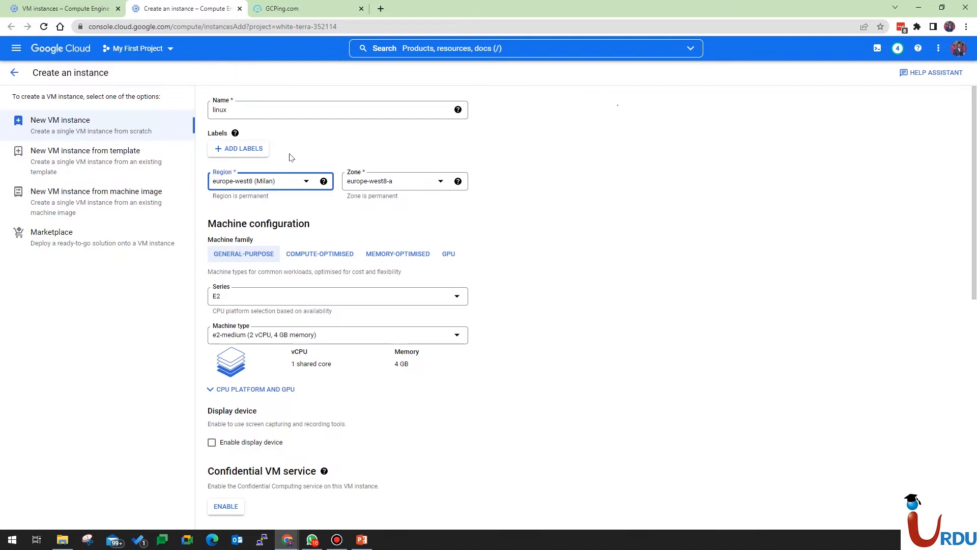
Check the zones offered for the europe-west8 region, and switch the instance's region to europe-west9 (Paris).
left_click(374, 182)
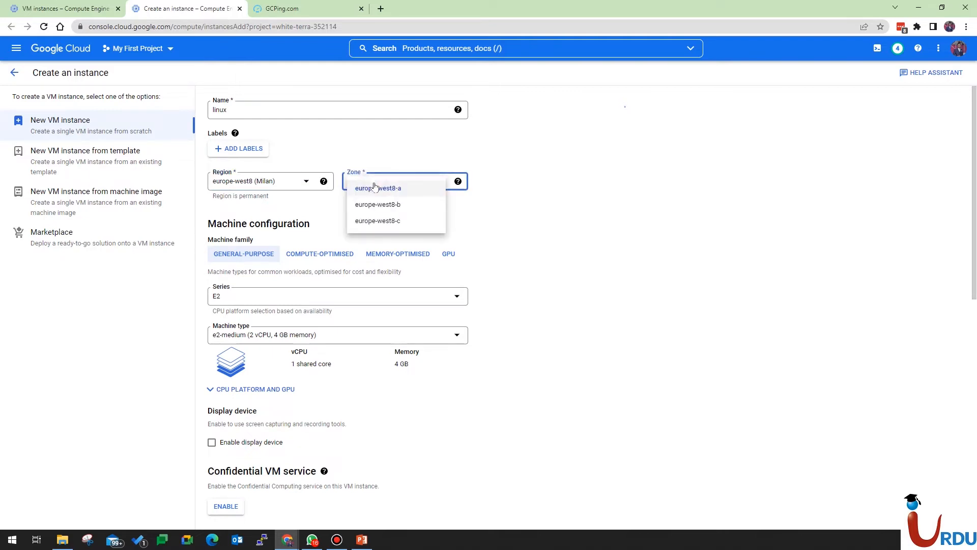
left_click(467, 139)
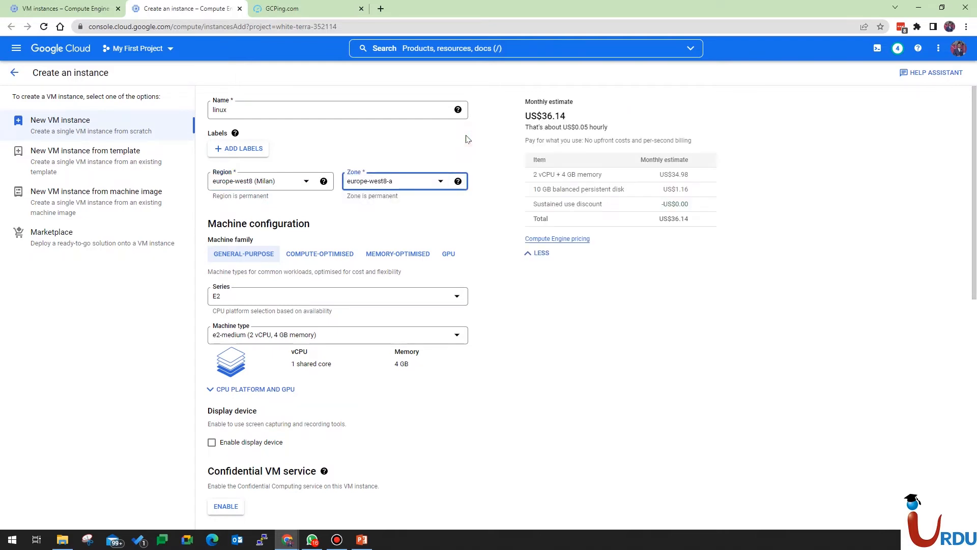
left_click(279, 182)
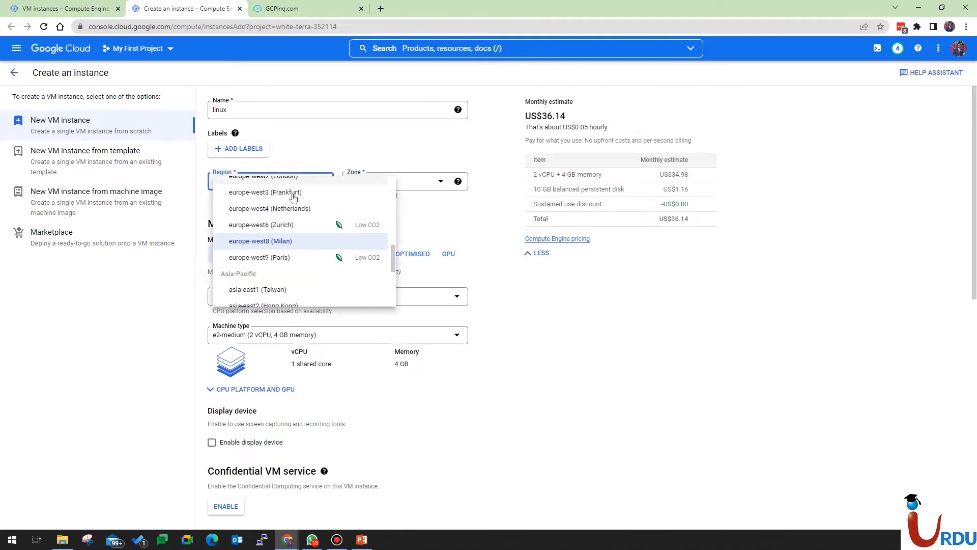
left_click(285, 258)
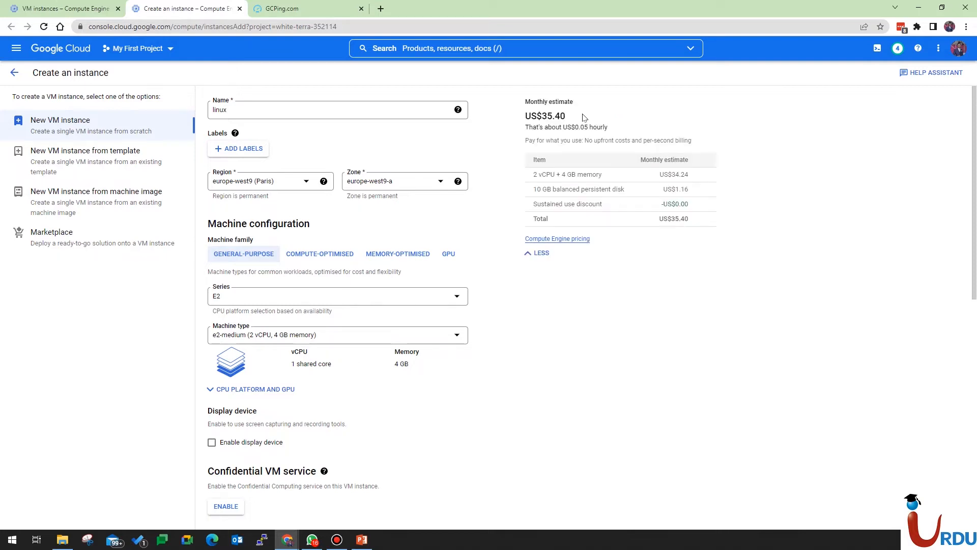
Examine the monthly cost estimate for the Paris region, including the persistent disk cost and sustained use discount.
triple_click(540, 118)
left_click(486, 140)
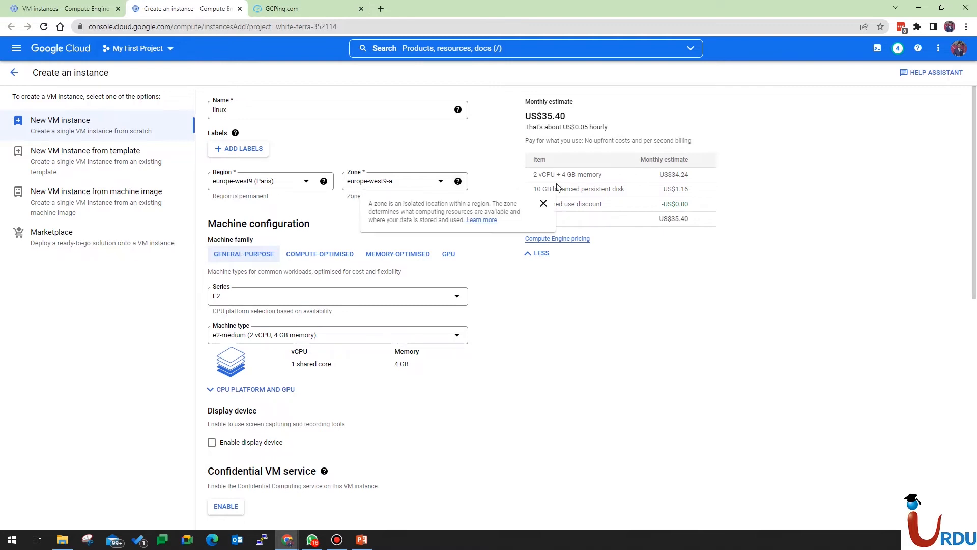
left_click_drag(525, 101, 675, 189)
left_click(675, 189)
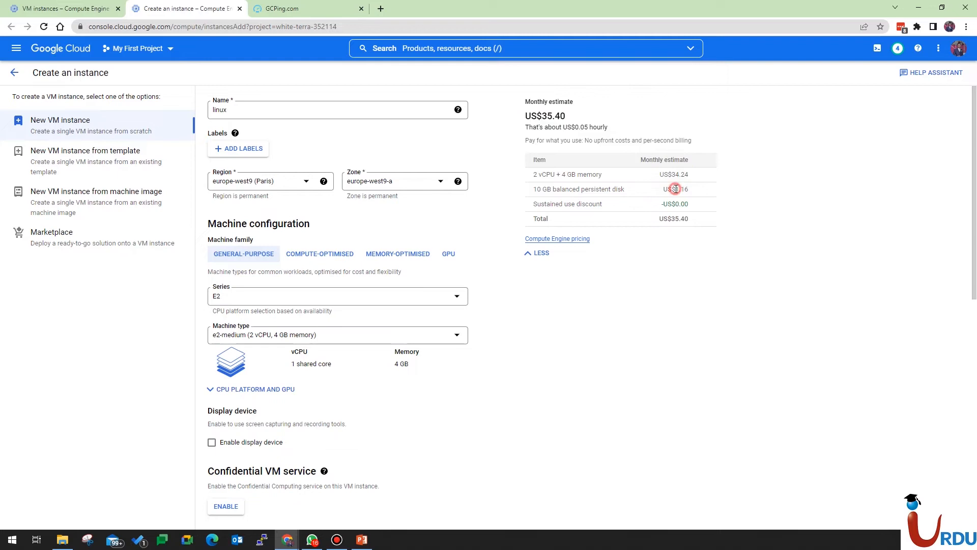
triple_click(568, 204)
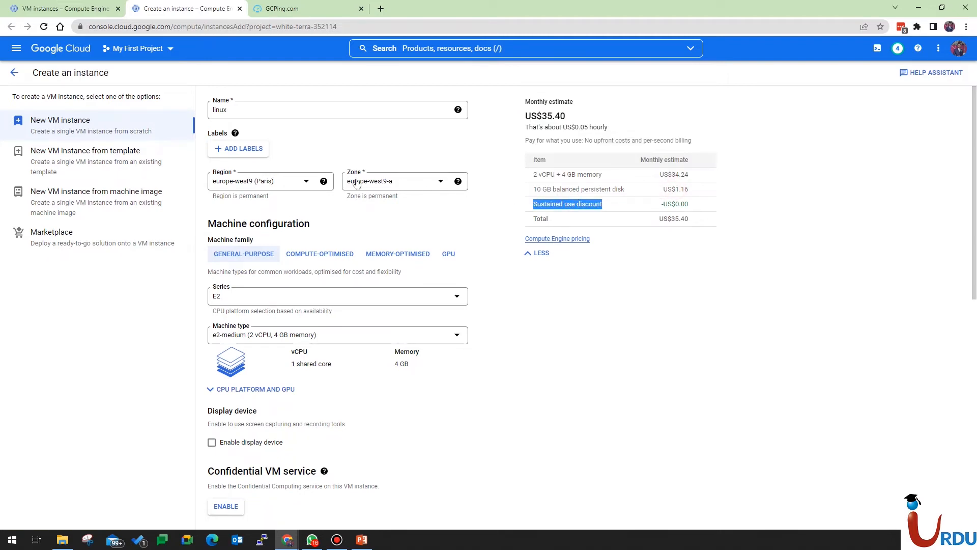
Set the instance's region to europe-west8 (Milan) and compare the region latencies on GCPing.com.
left_click(277, 181)
left_click(280, 226)
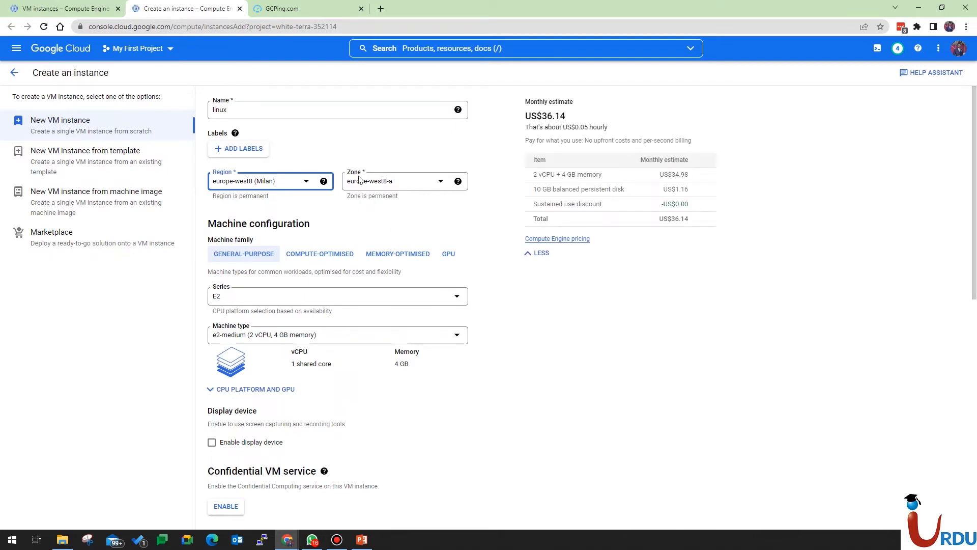
left_click(278, 9)
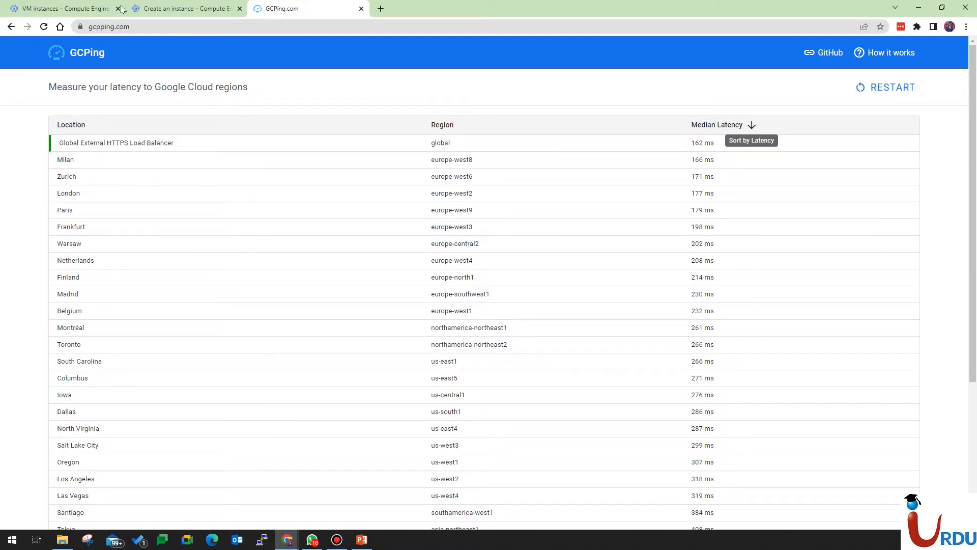
left_click(173, 9)
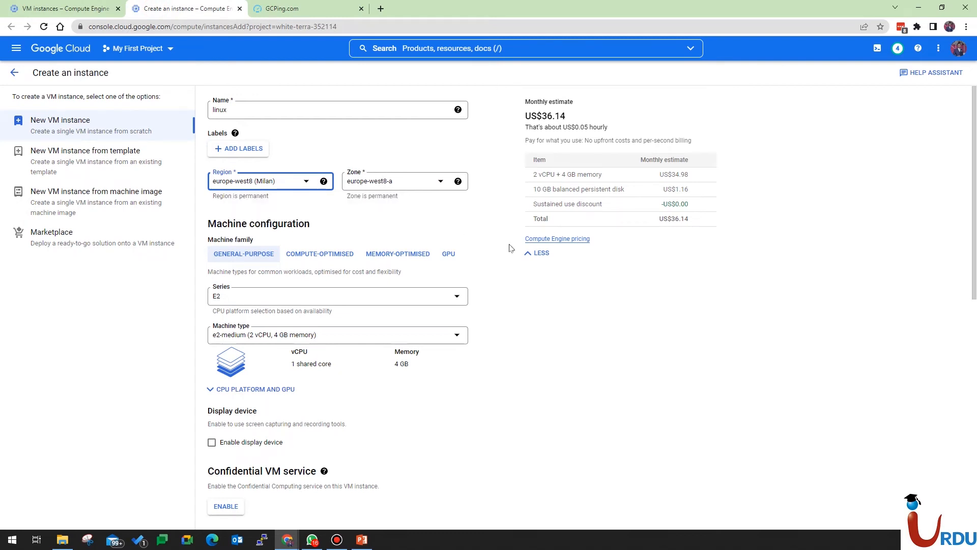
Choose E2 as the machine series within the general-purpose family.
left_click_drag(973, 174, 974, 210)
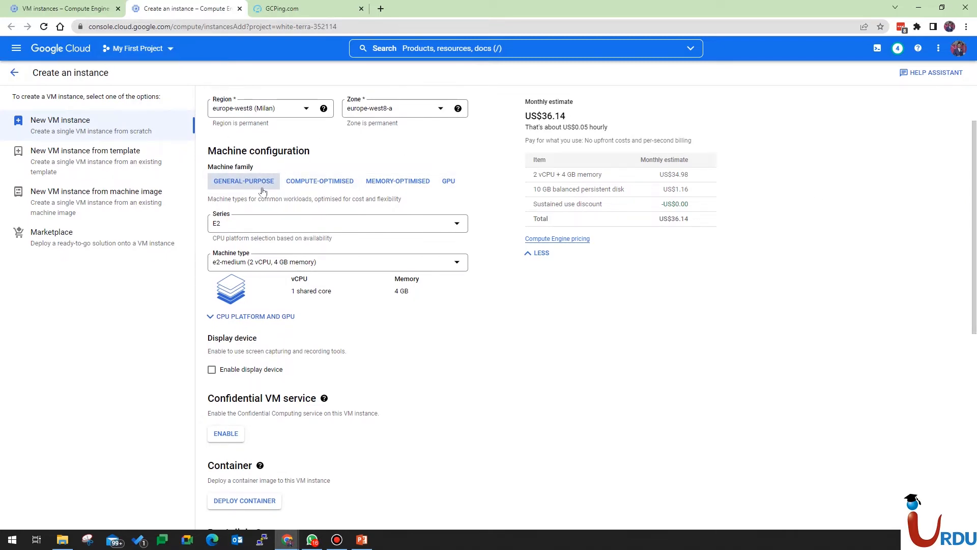
left_click(247, 224)
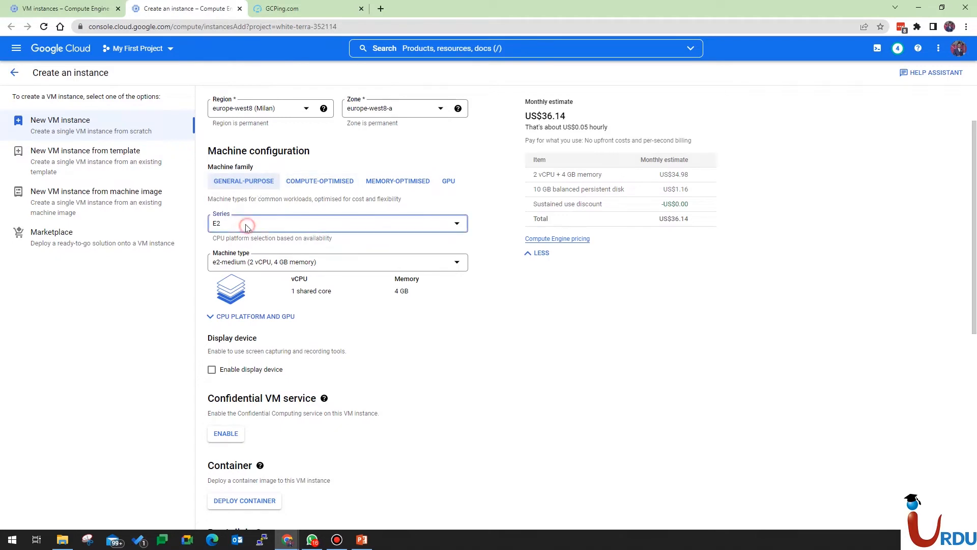
left_click(251, 251)
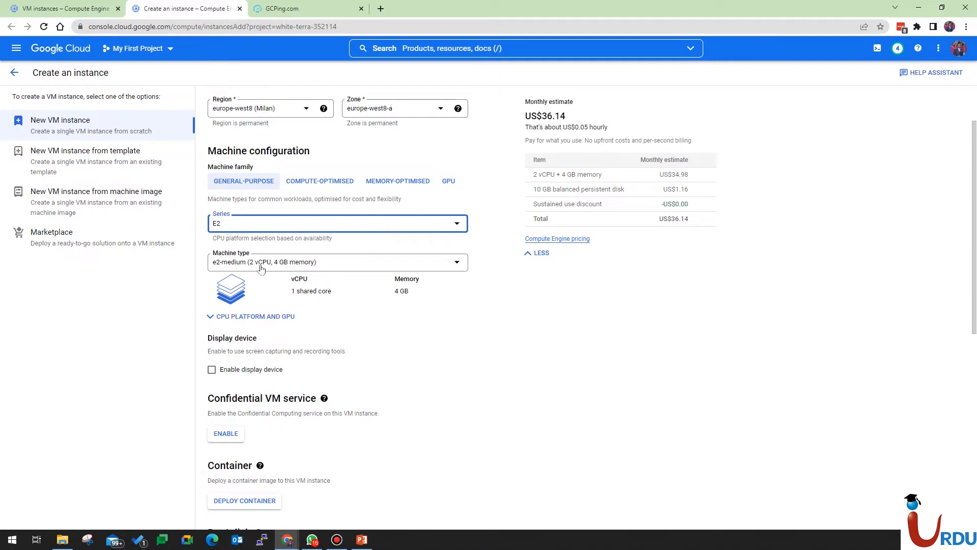
Add a label to the instance with the key project and the value a, and save it.
left_click_drag(974, 204, 974, 168)
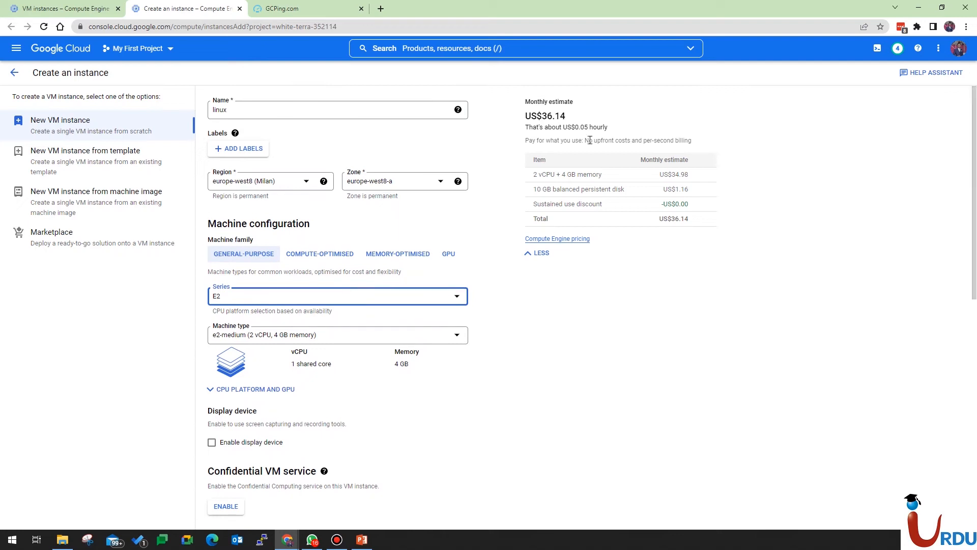
left_click(215, 149)
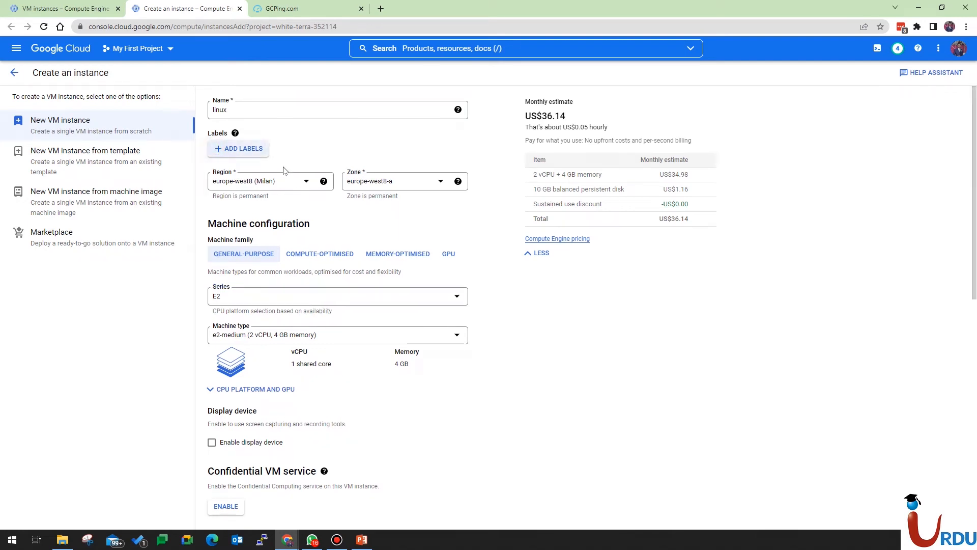
left_click(716, 104)
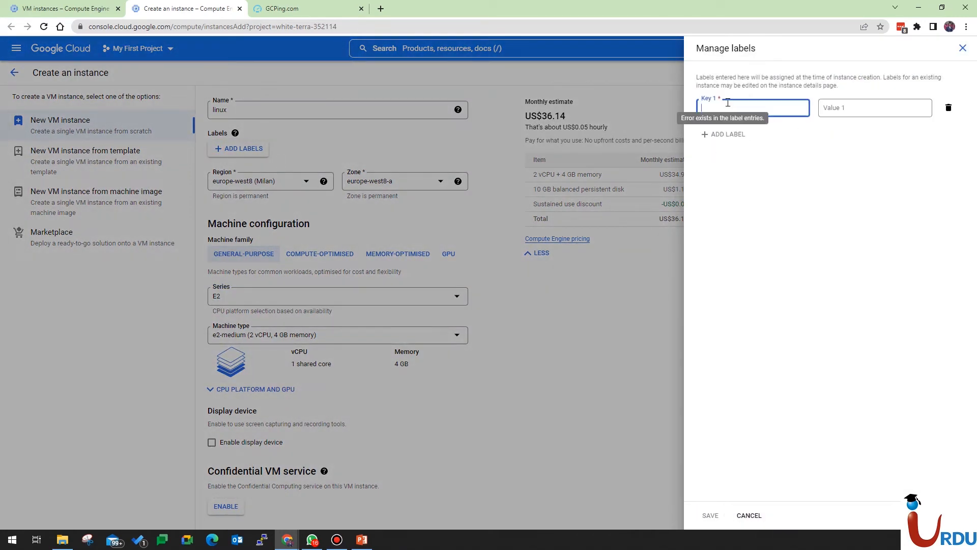
left_click(728, 107)
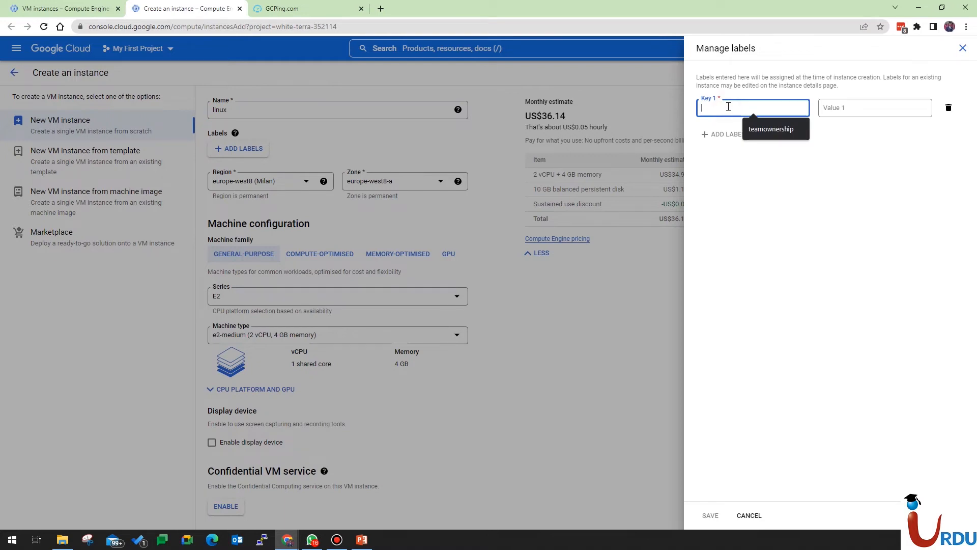
type("pro")
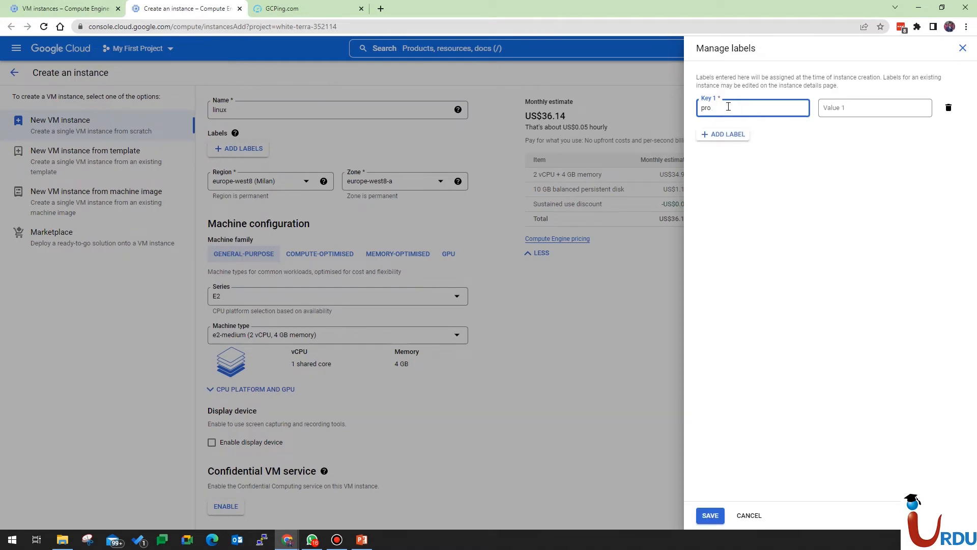
type("ject")
key("Tab")
type("A")
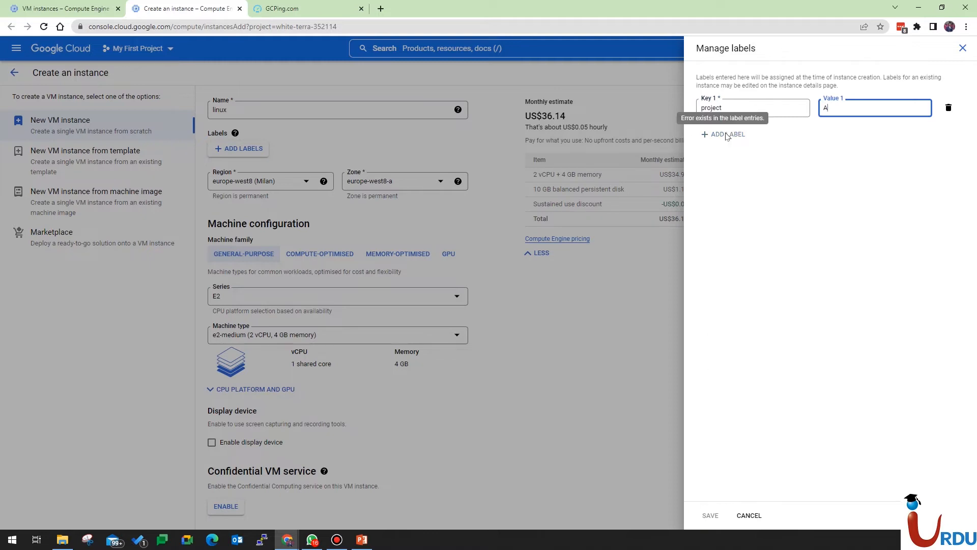
key("BackSpace")
type("a")
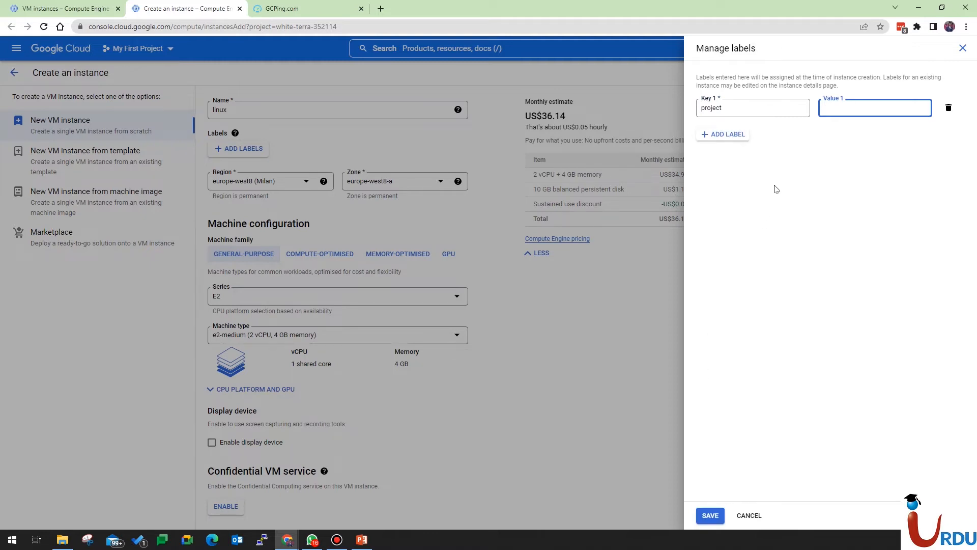
left_click(711, 516)
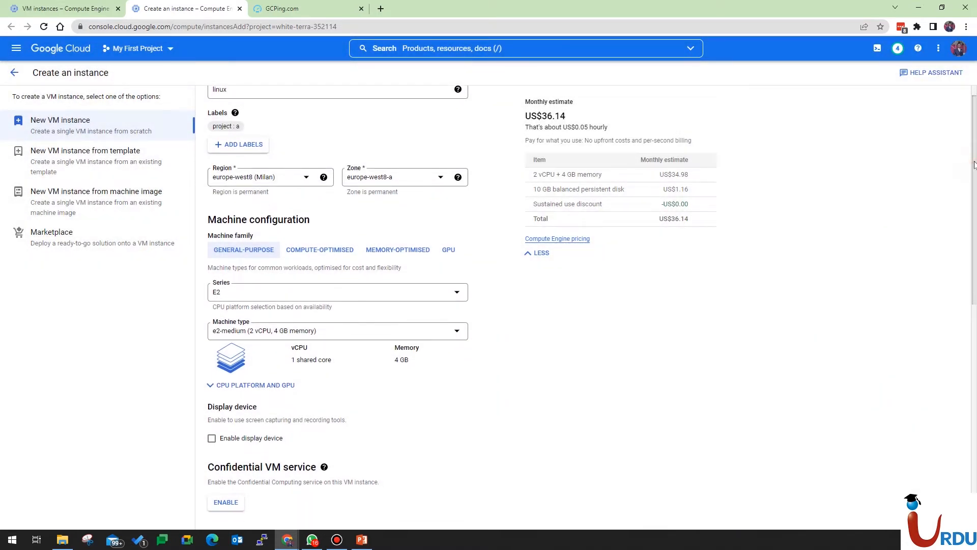
Switch the machine type to Custom and raise its memory to 16 GB.
mouse_move(974, 145)
left_mouse_down()
mouse_move(976, 172)
mouse_move(971, 135)
left_mouse_up()
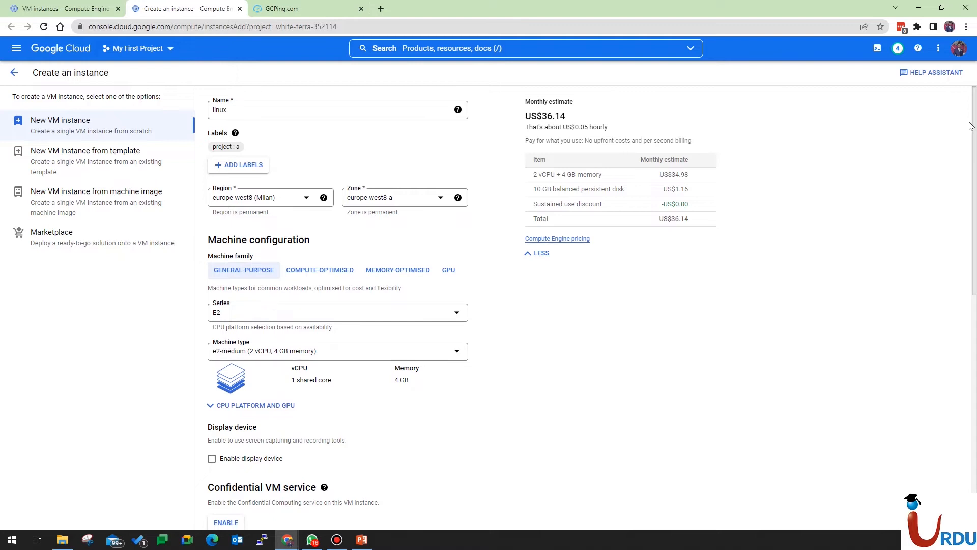
left_click_drag(972, 142, 971, 246)
scroll(358, 182, "up", 3)
scroll(358, 181, "down", 1)
left_click(323, 234)
left_click(304, 244)
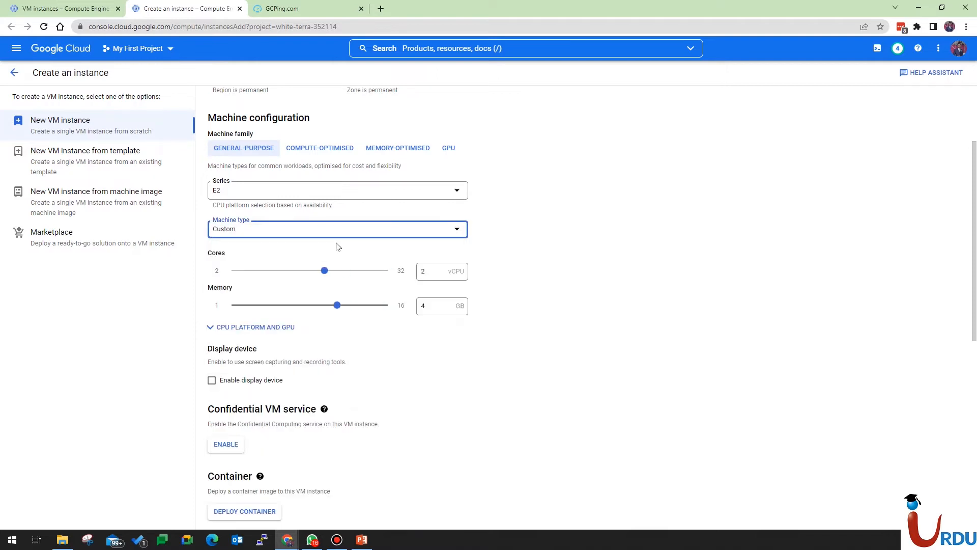
left_click_drag(261, 304, 425, 307)
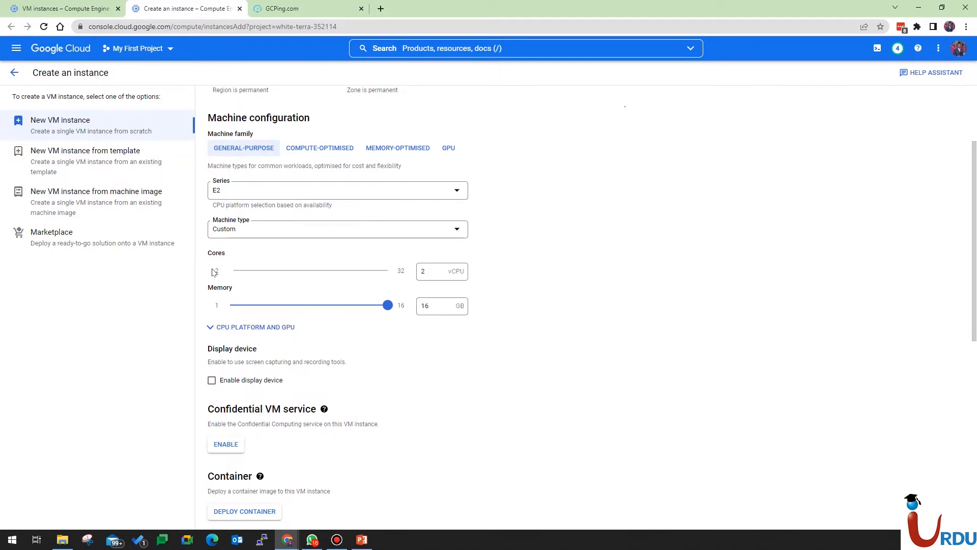
Try the e2-micro machine type, and set the machine type to e2-medium with 2 vCPU and 4 GB memory.
left_click(273, 229)
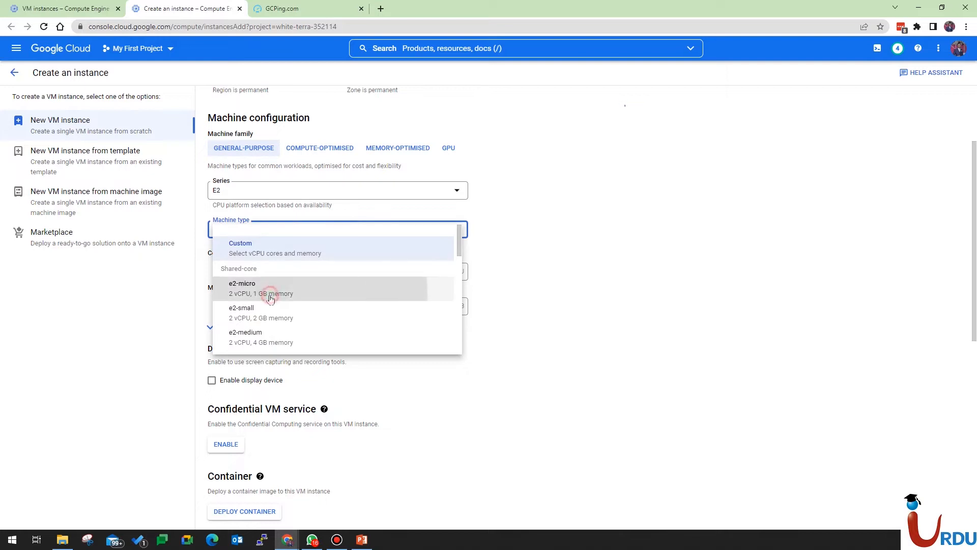
left_click(270, 289)
left_click(272, 232)
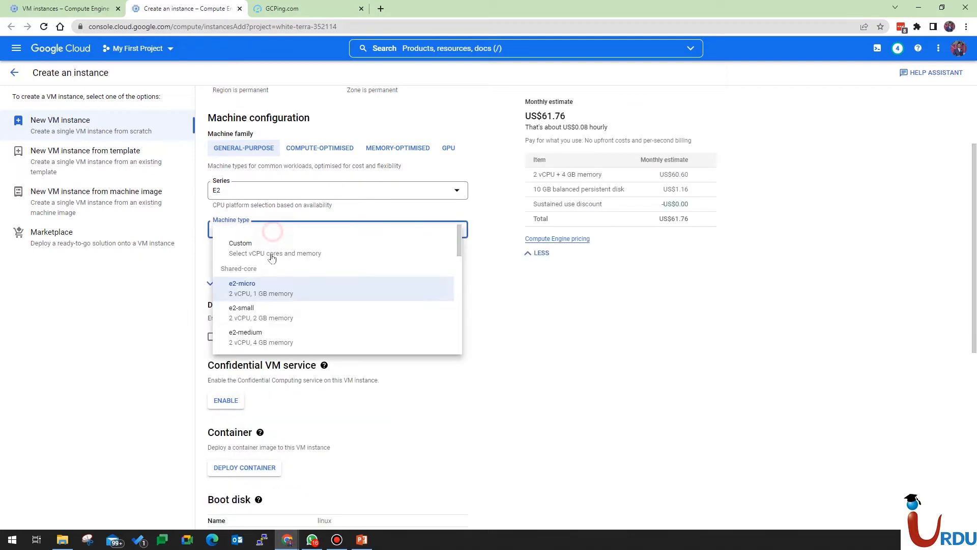
left_click(280, 338)
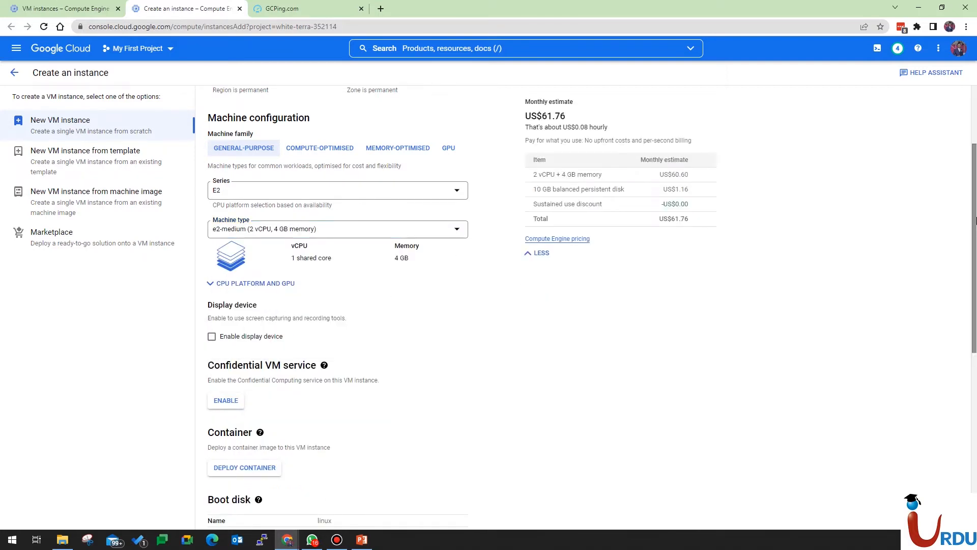
Expand the CPU platform and GPU settings and keep the CPU platform on Automatic.
scroll(976, 249, "down", 1)
mouse_move(976, 250)
left_mouse_down()
mouse_move(976, 170)
mouse_move(976, 258)
left_mouse_up()
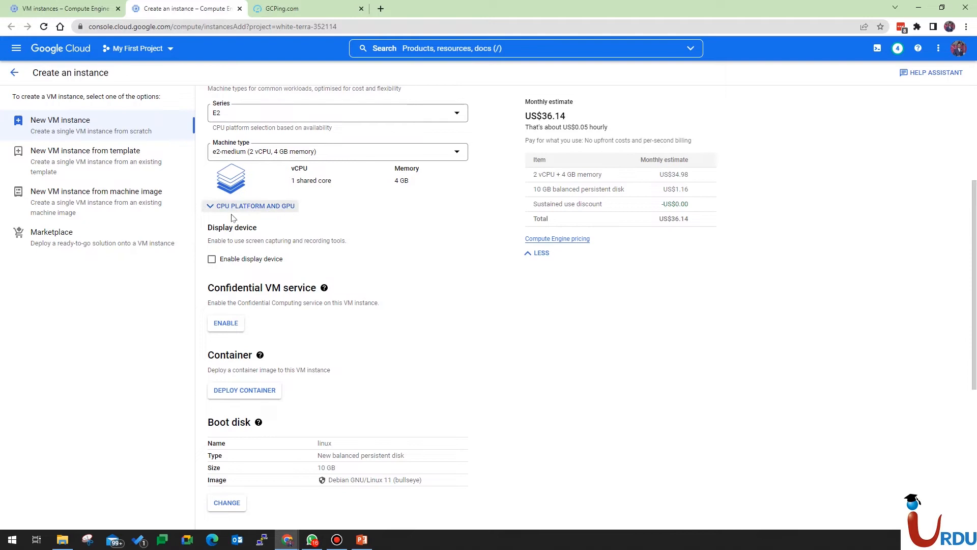
left_click(213, 207)
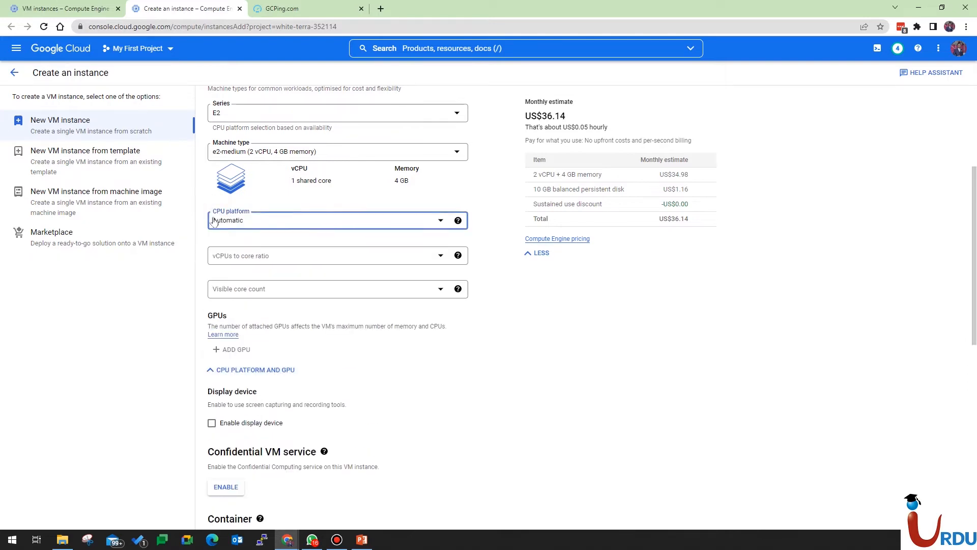
left_click(231, 223)
left_click(237, 236)
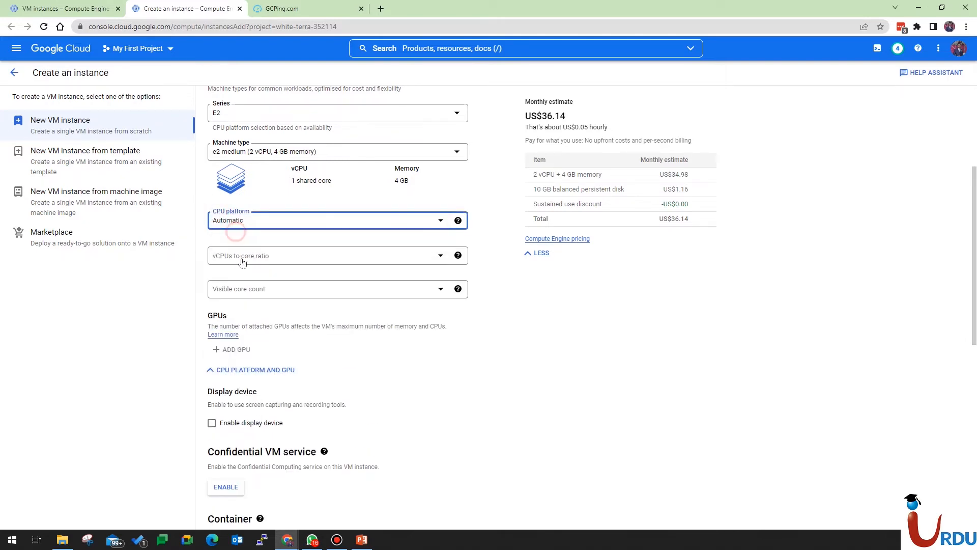
Try 2 vCPUs per core and 1 vCPU per core as the vCPUs to core ratio, and reset it to None.
left_click(241, 259)
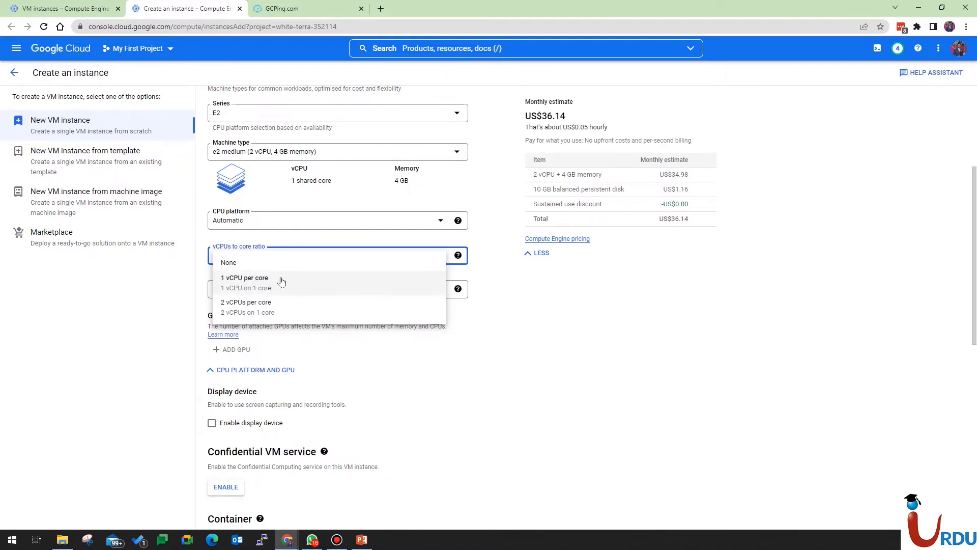
left_click(284, 312)
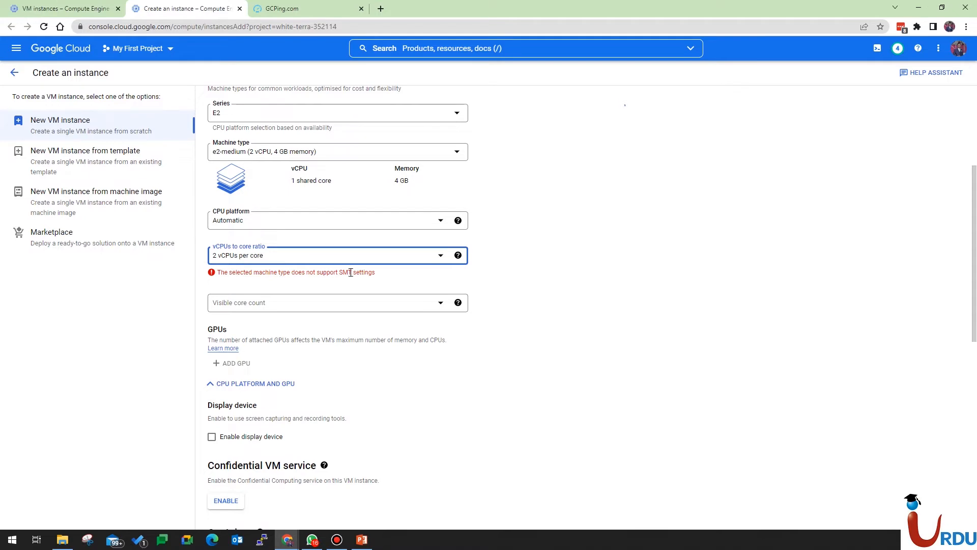
left_click(306, 258)
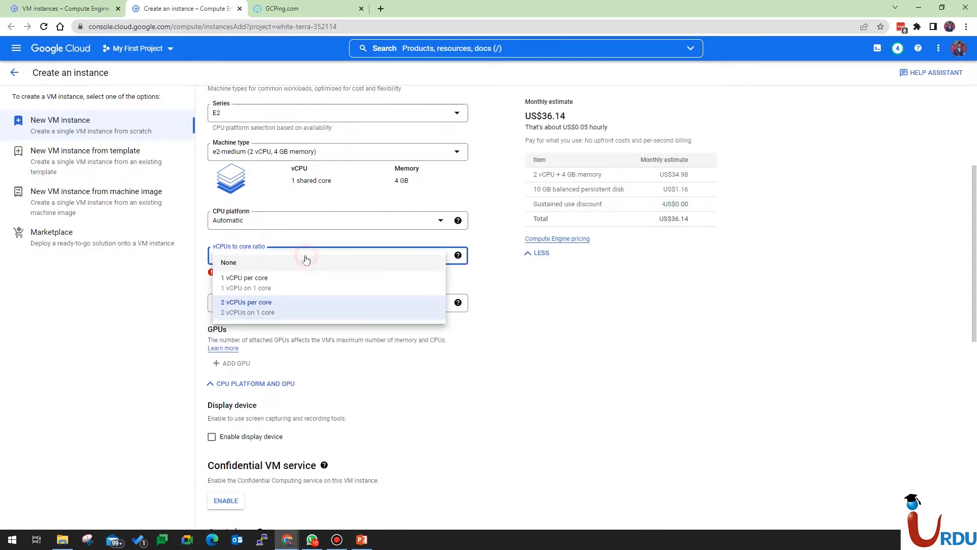
left_click(293, 279)
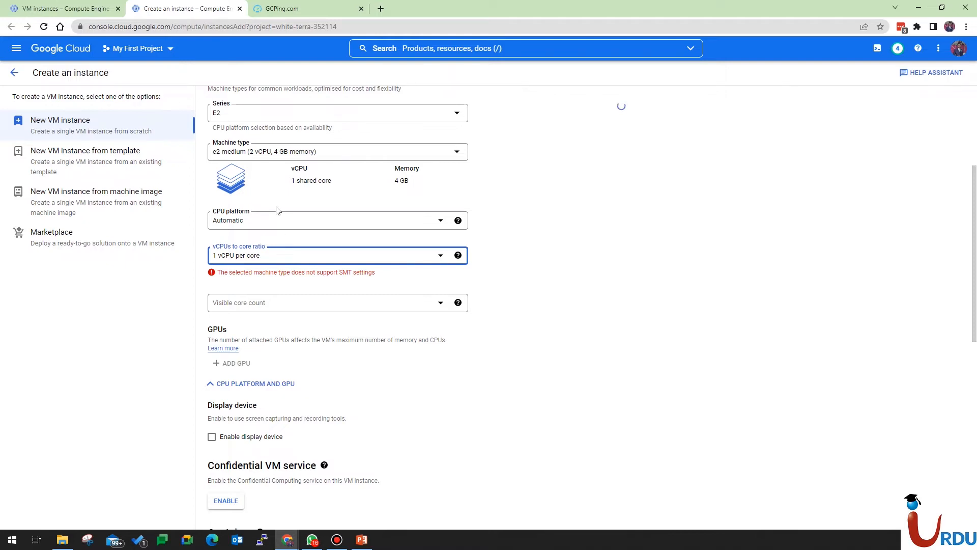
left_click(281, 257)
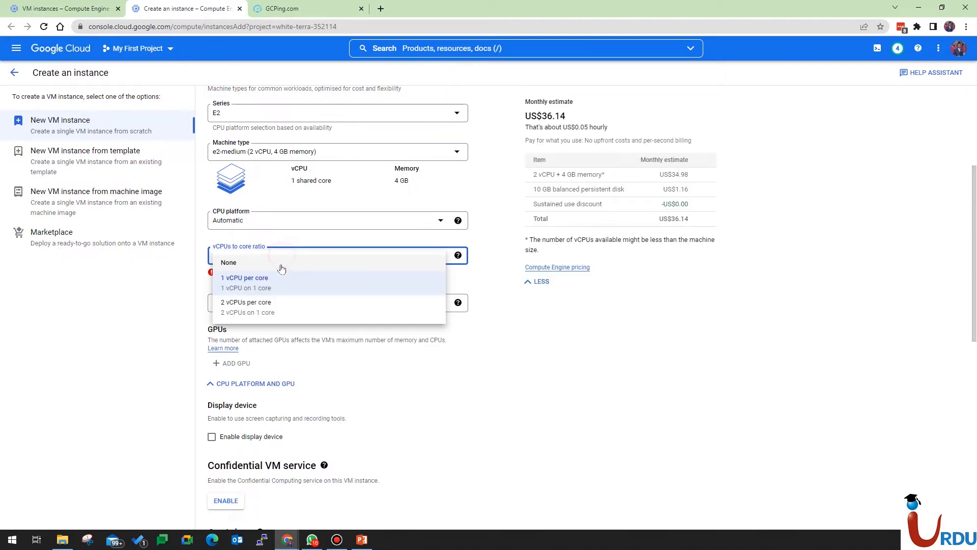
left_click(280, 264)
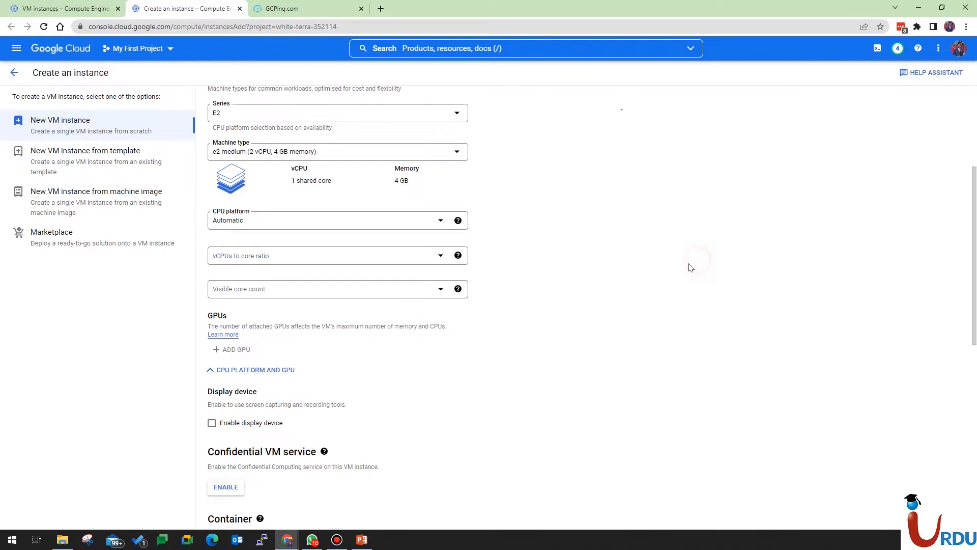
scroll(976, 259, "down", 1)
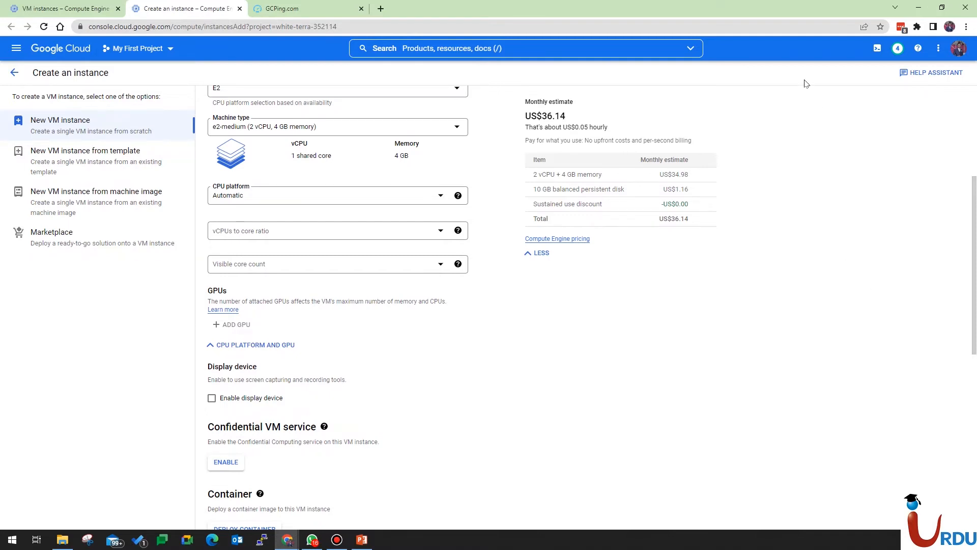
scroll(963, 182, "up", 2)
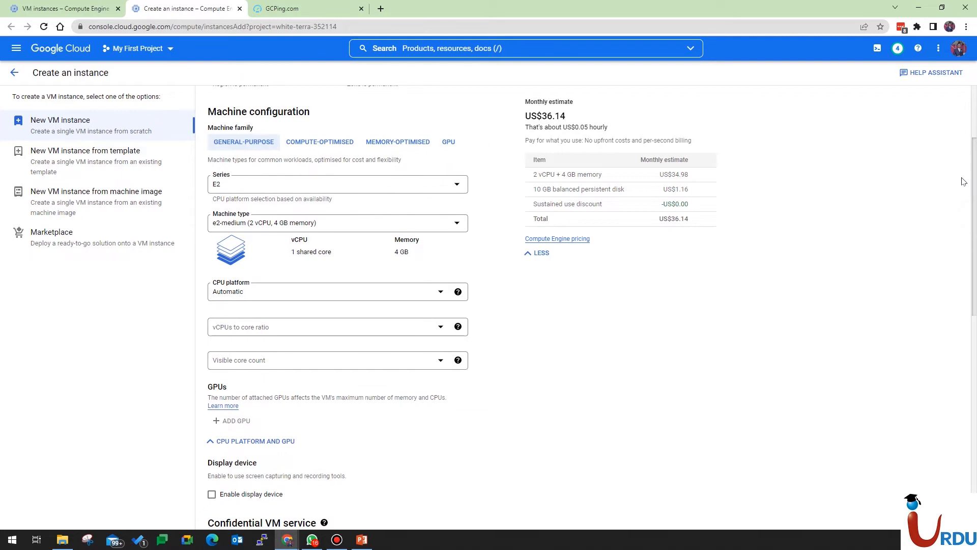
triple_click(302, 249)
left_click(596, 319)
left_click_drag(973, 192, 975, 214)
left_click_drag(304, 210, 370, 211)
left_click(948, 261)
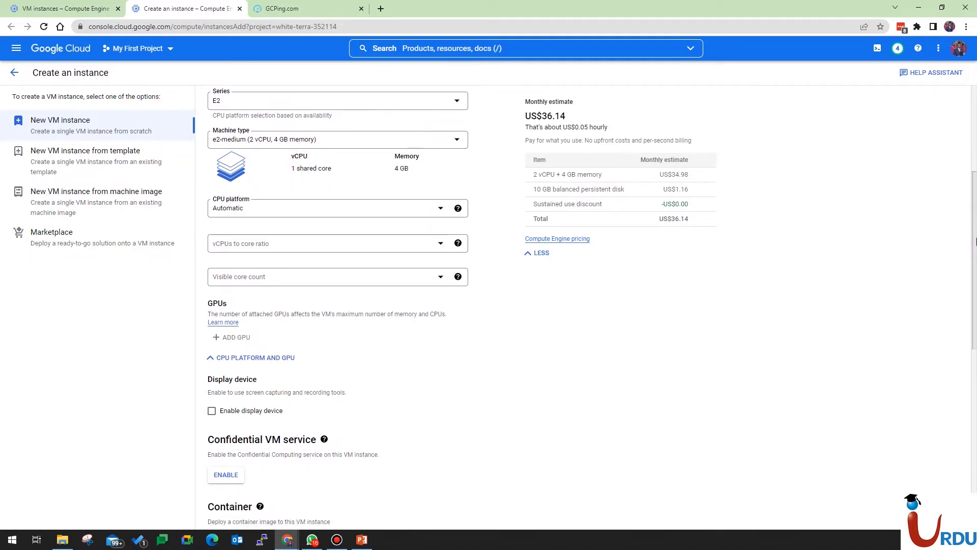
Look over the vCPUs to core ratio options, try a visible core count of 1 core, and clear that choice.
left_click(403, 243)
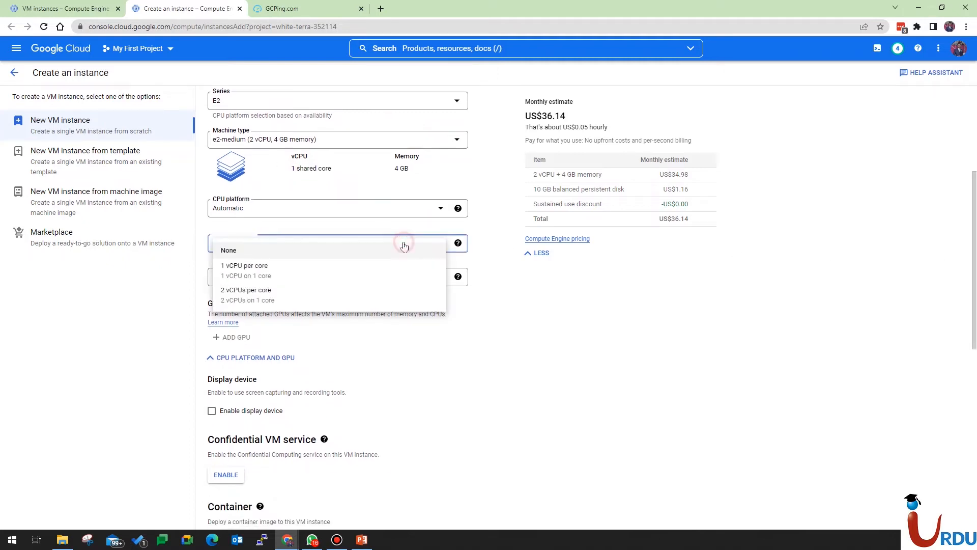
left_click(771, 380)
left_click(399, 276)
left_click(647, 392)
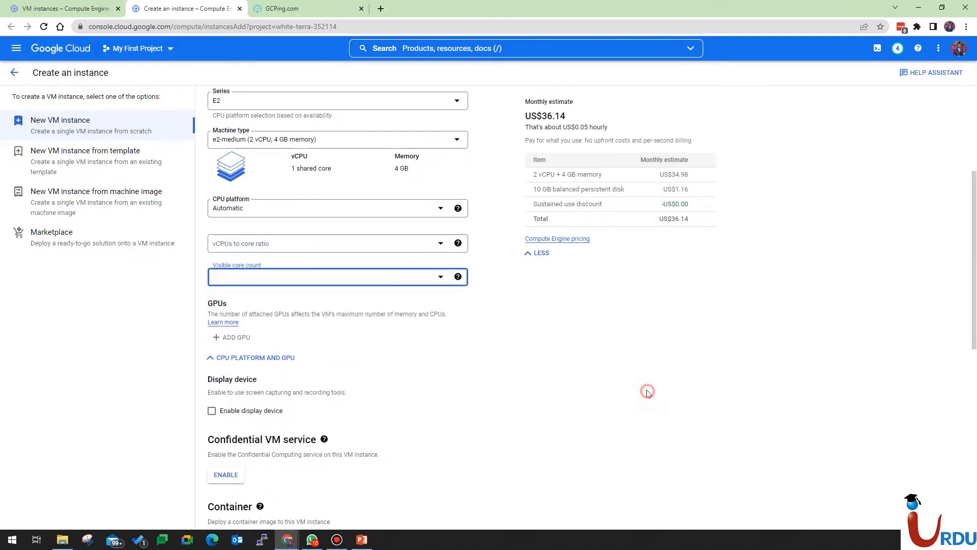
left_click(335, 284)
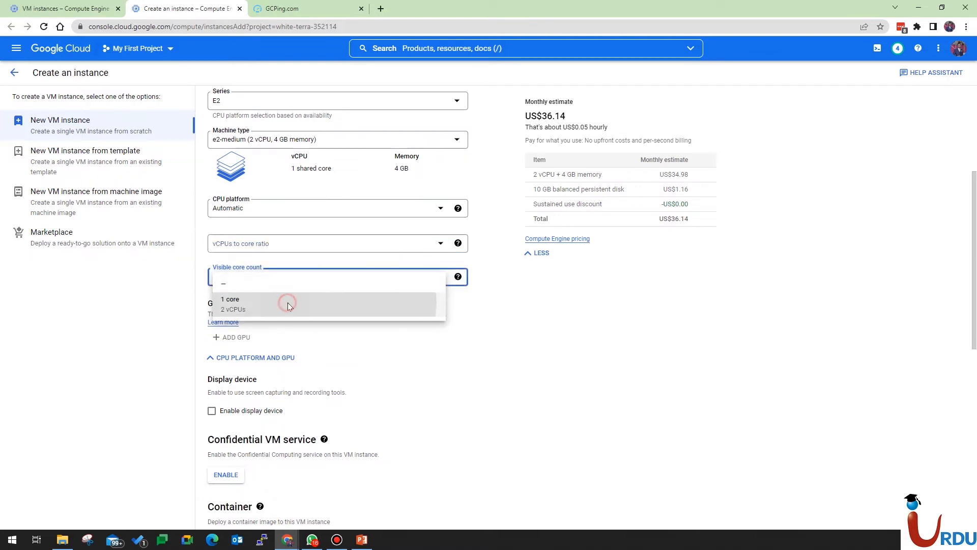
left_click(288, 302)
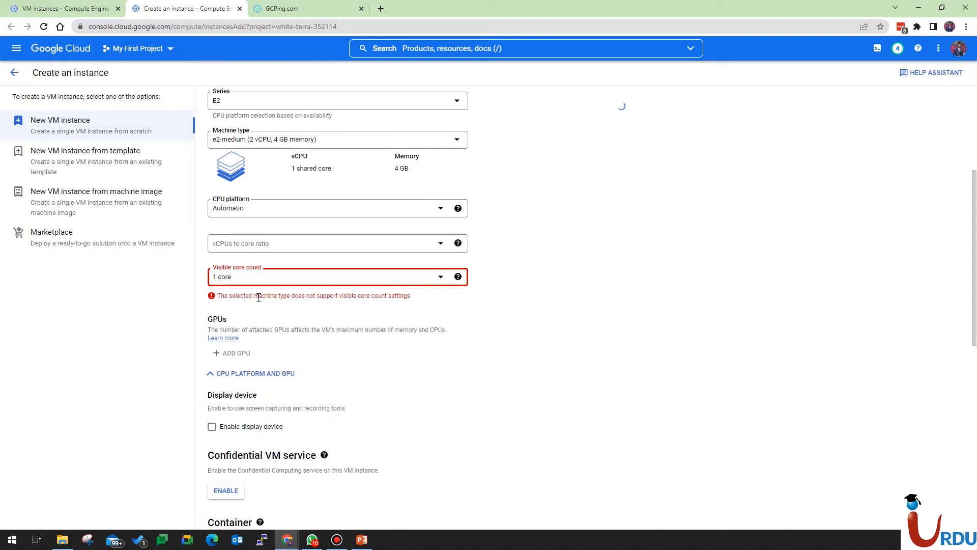
left_click(296, 280)
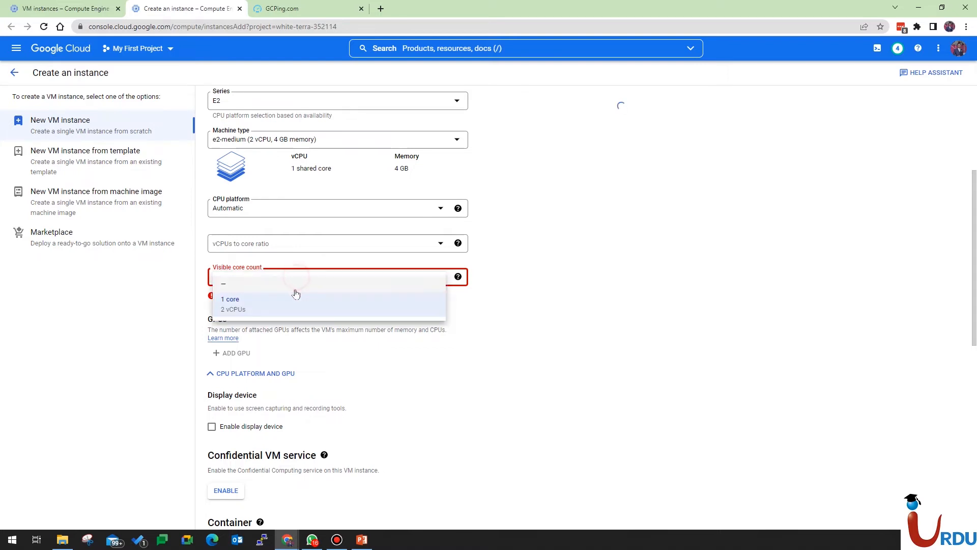
left_click(296, 294)
left_click(642, 323)
Collapse the CPU platform and GPU settings and enable the display device for the instance.
left_click_drag(974, 212, 975, 267)
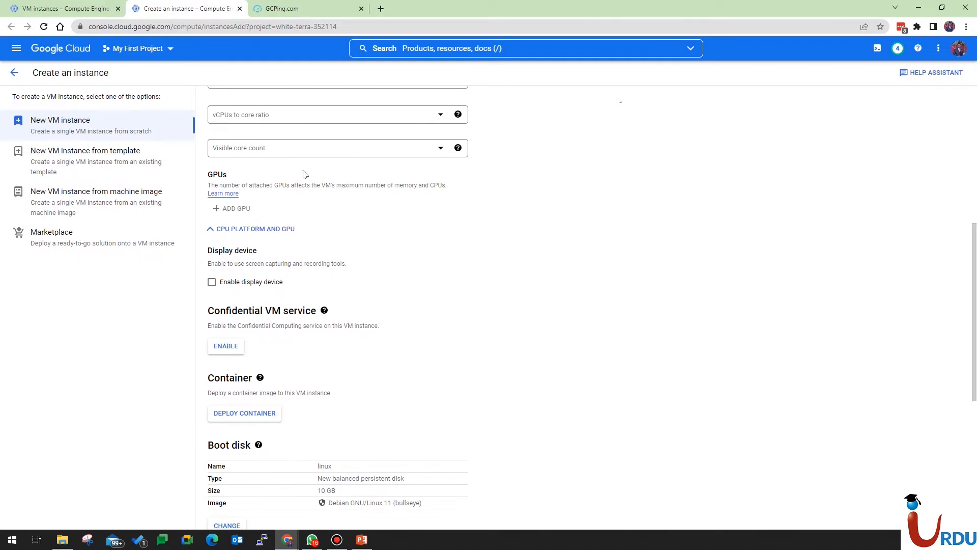
left_click_drag(975, 249, 976, 268)
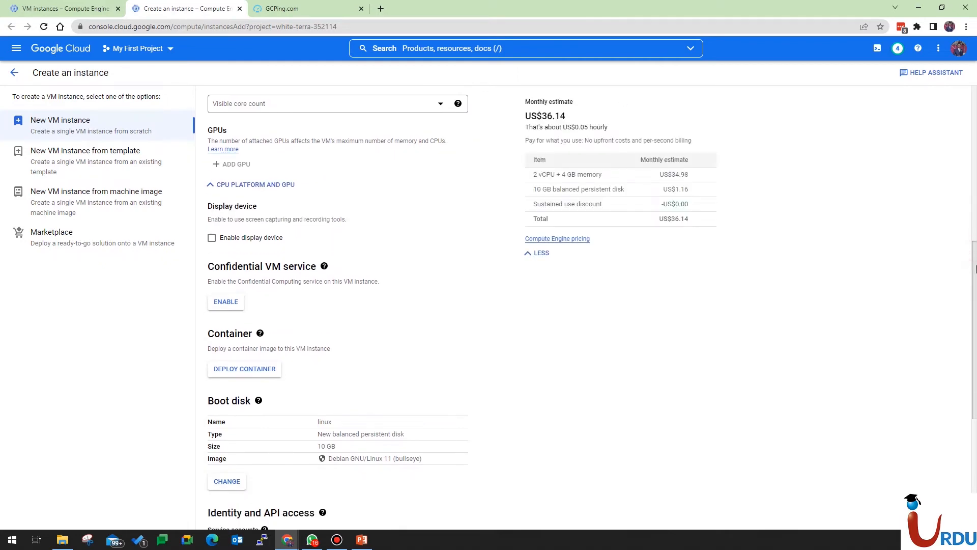
left_click_drag(975, 270, 975, 222)
left_click(254, 301)
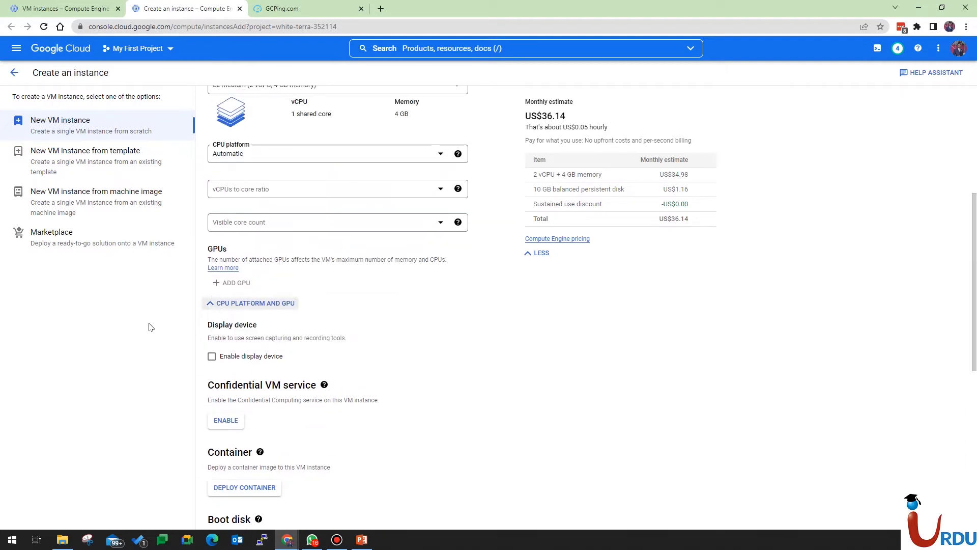
left_click(264, 310)
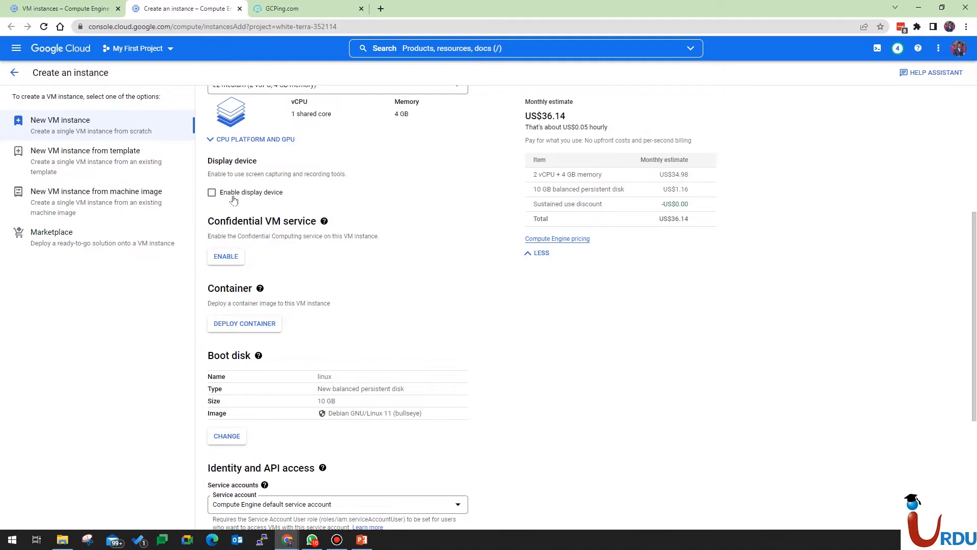
left_click(212, 194)
Review the Confidential VM service, Container and Boot disk sections of the instance configuration.
scroll(534, 246, "down", 2)
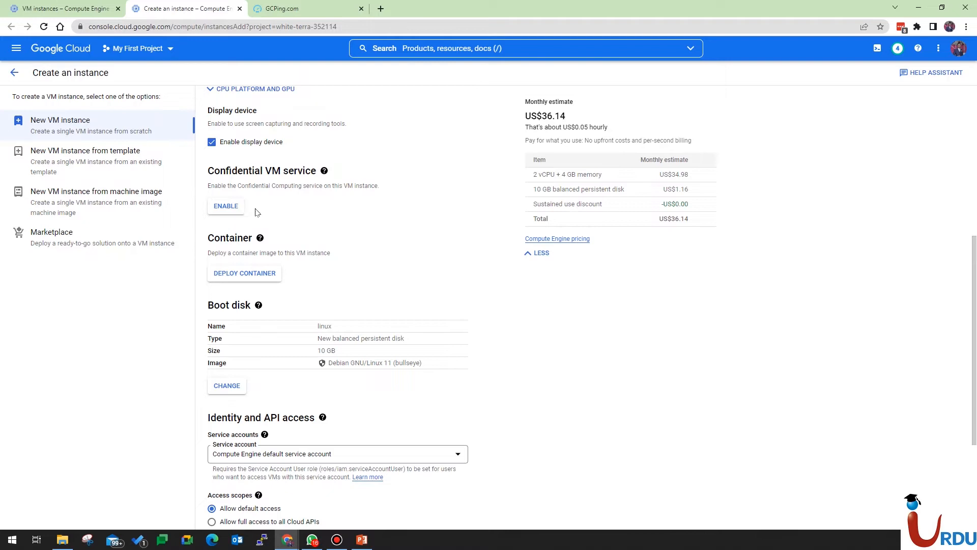
left_click_drag(221, 186, 389, 181)
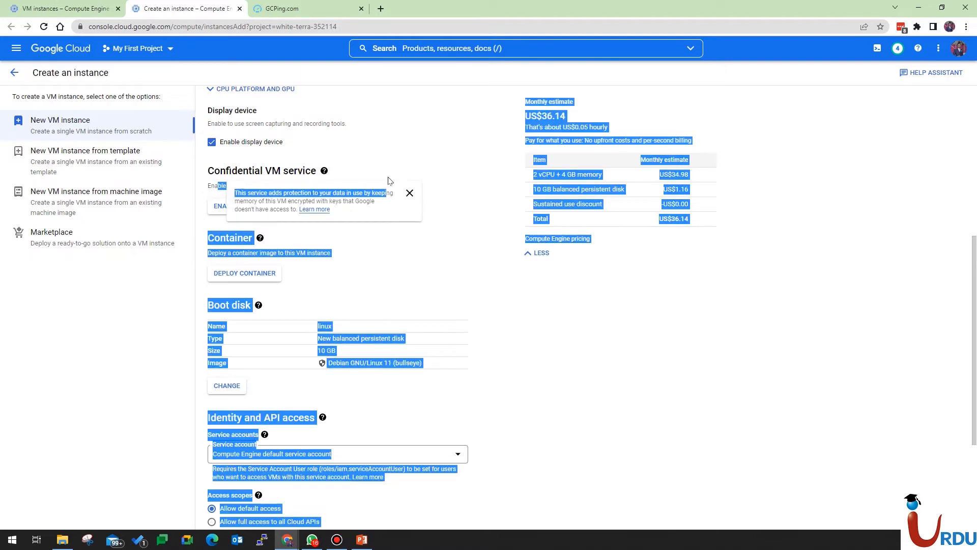
left_click(500, 294)
scroll(688, 256, "down", 2)
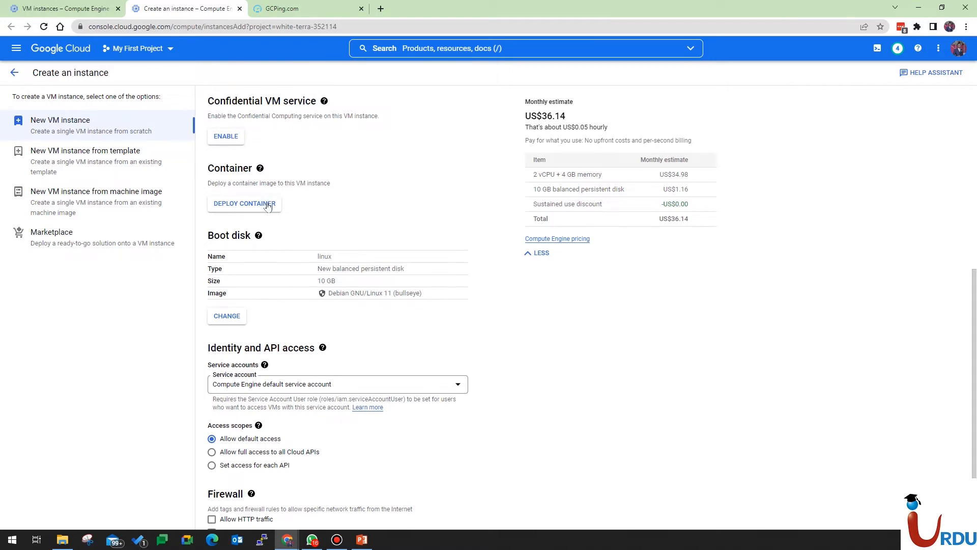
left_click_drag(976, 294, 976, 319)
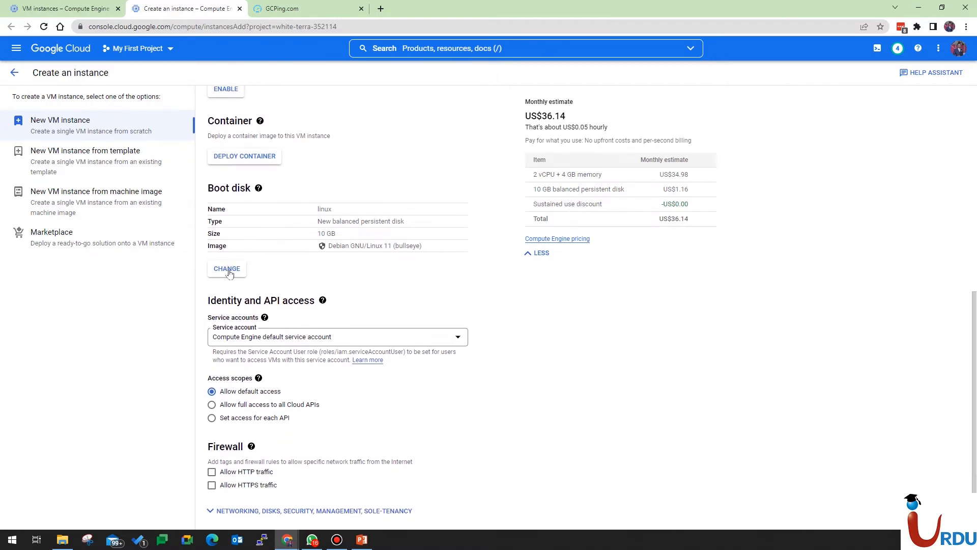
left_click_drag(206, 188, 247, 188)
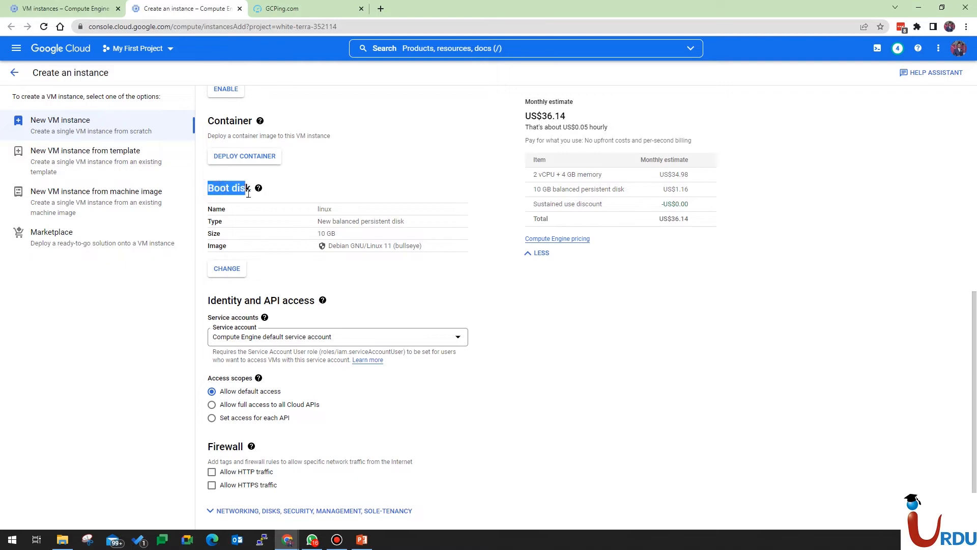
left_click_drag(320, 209, 351, 232)
Change the boot disk's public image to the Windows Server operating system, version Windows Server 2019 Datacenter.
left_click(224, 274)
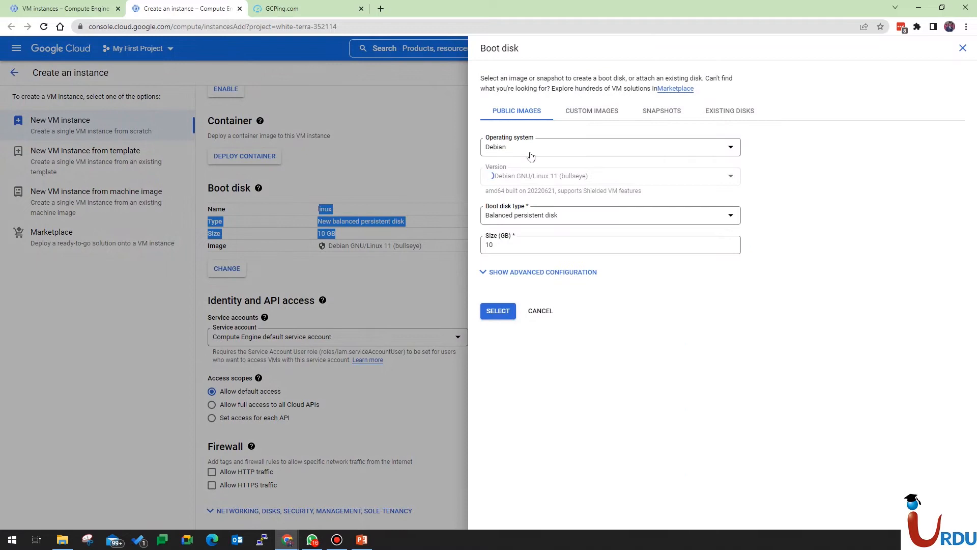
left_click(530, 155)
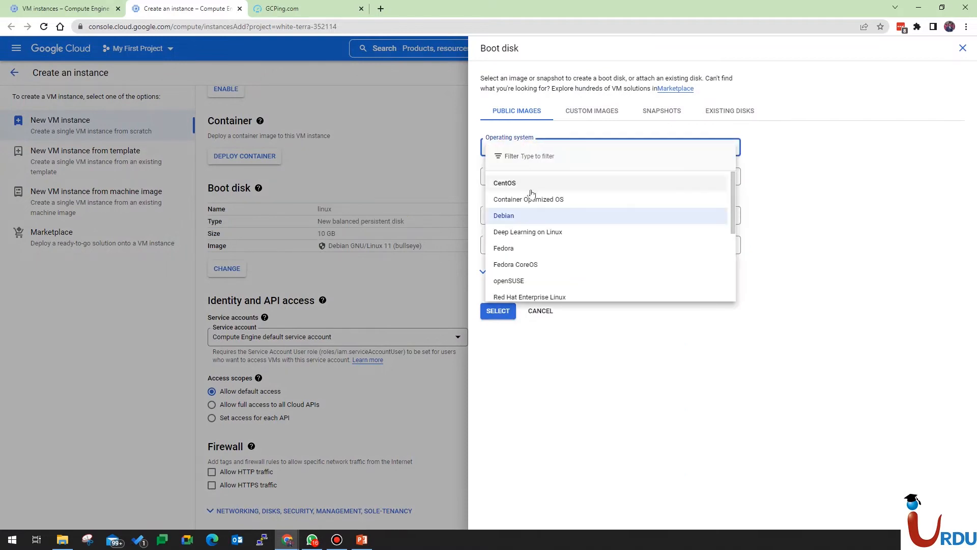
left_click_drag(733, 191, 747, 265)
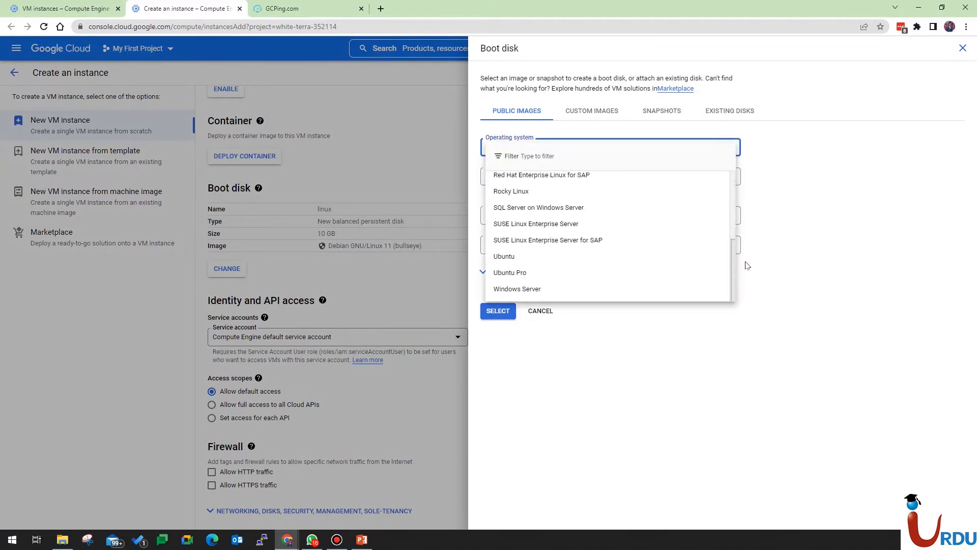
left_click(581, 288)
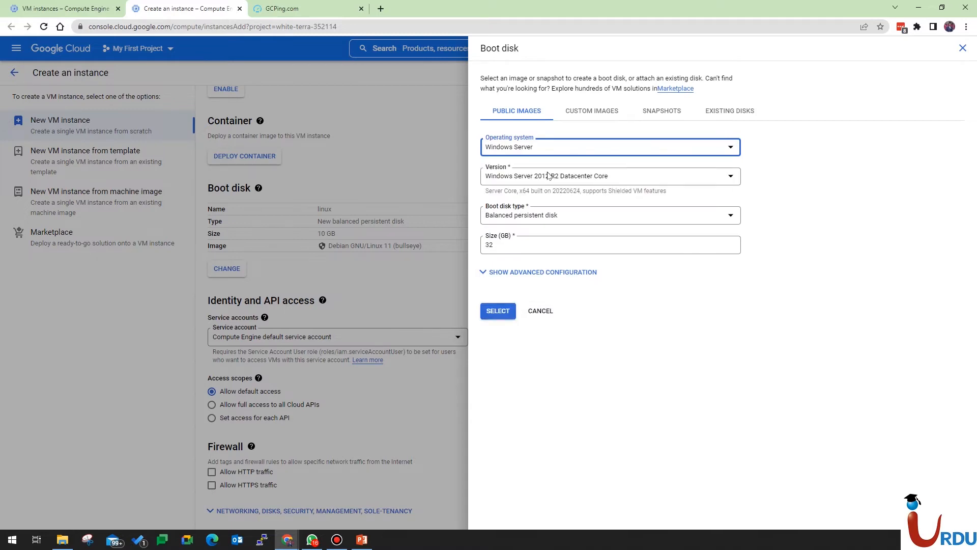
left_click(545, 178)
left_click_drag(763, 243, 770, 314)
left_click(622, 257)
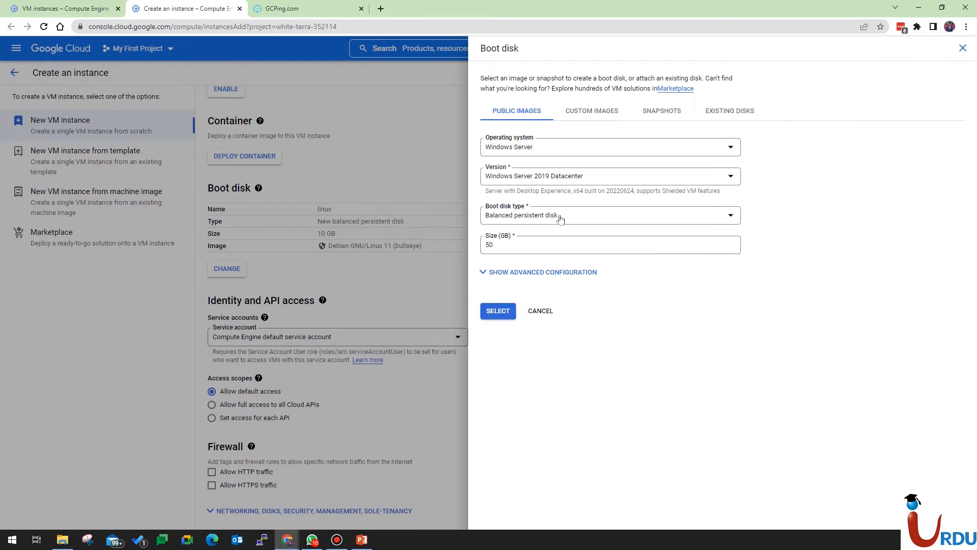
Examine the custom image, snapshot and existing disk sources for the boot disk, and return to the public images.
double_click(516, 245)
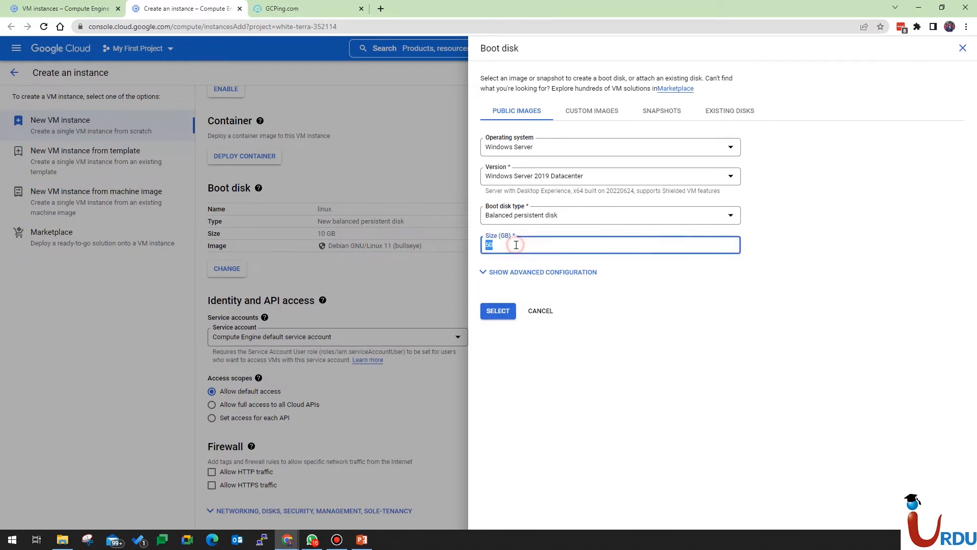
left_click(579, 109)
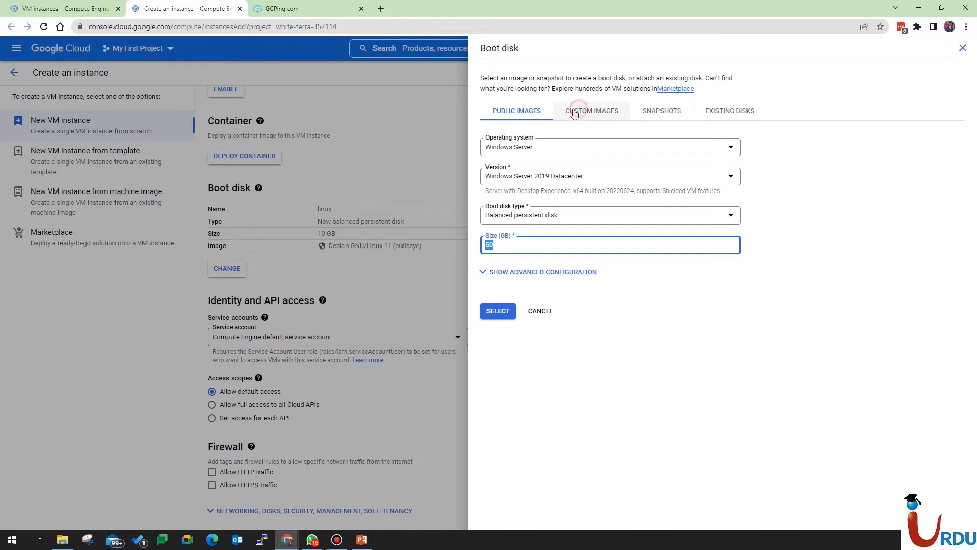
left_click(516, 111)
left_click(661, 110)
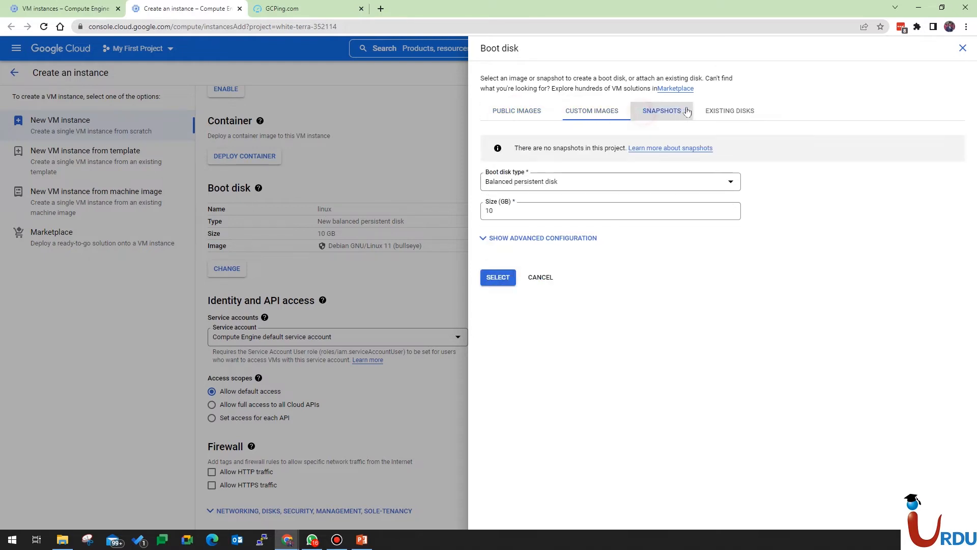
left_click(750, 108)
left_click(657, 113)
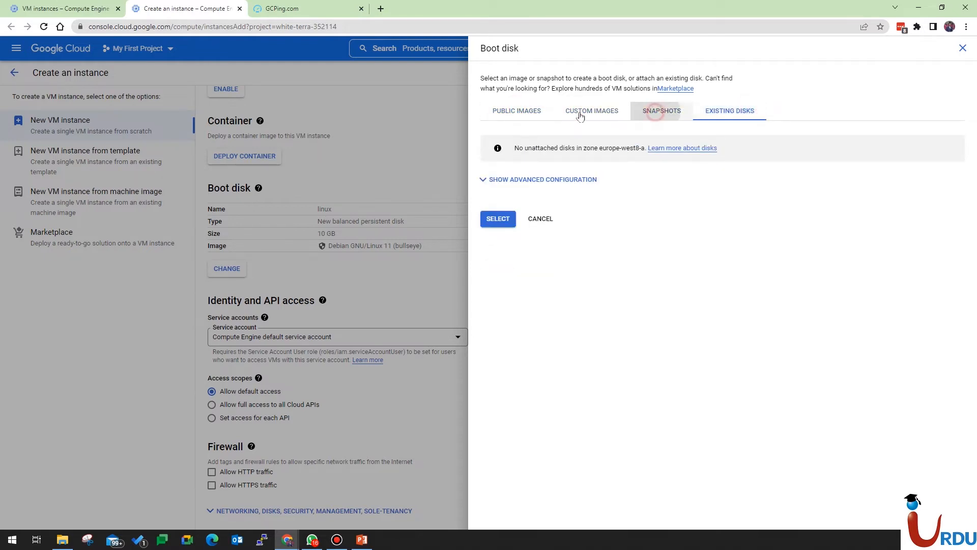
left_click(591, 111)
left_click(518, 114)
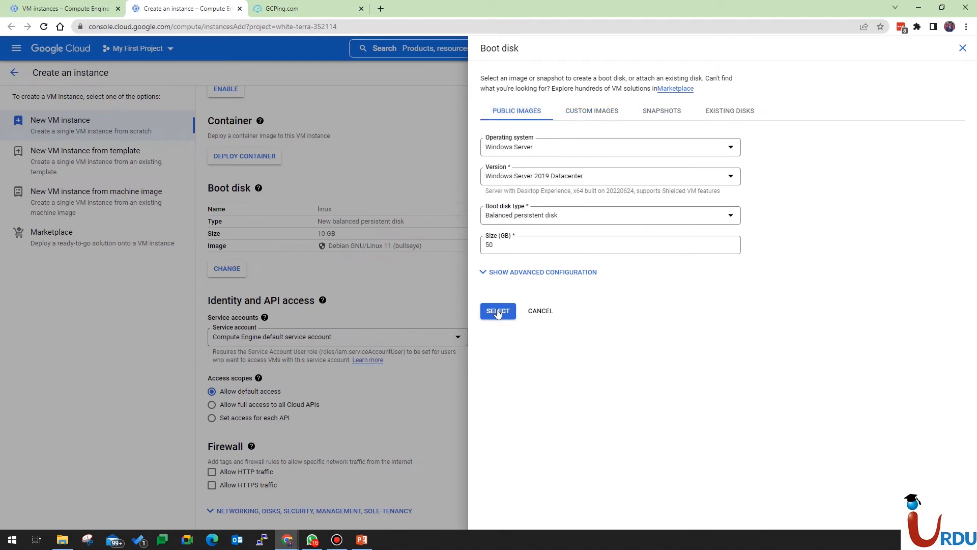
Set the boot disk size to 50 GB.
left_click(502, 242)
left_click(629, 284)
left_click(504, 247)
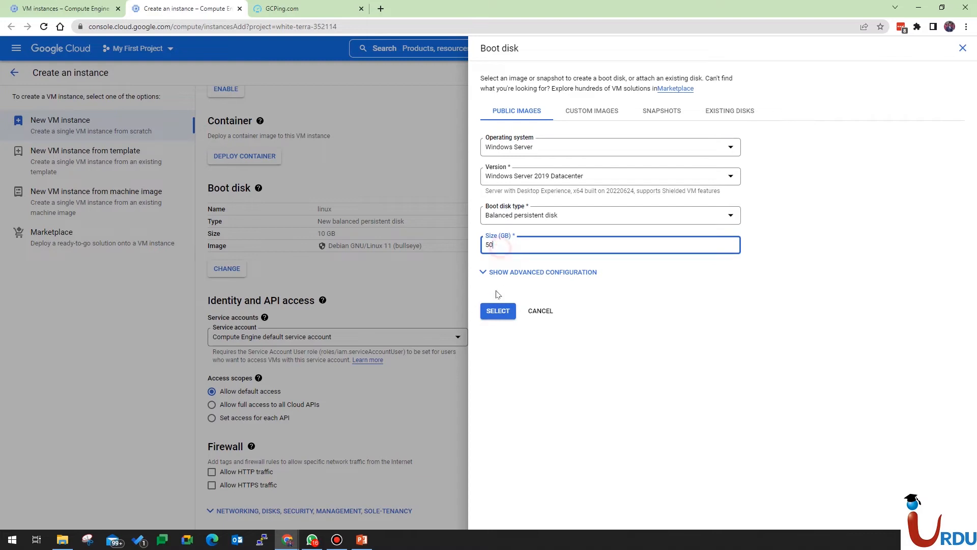
double_click(500, 247)
double_click(499, 250)
type("50")
left_click(623, 288)
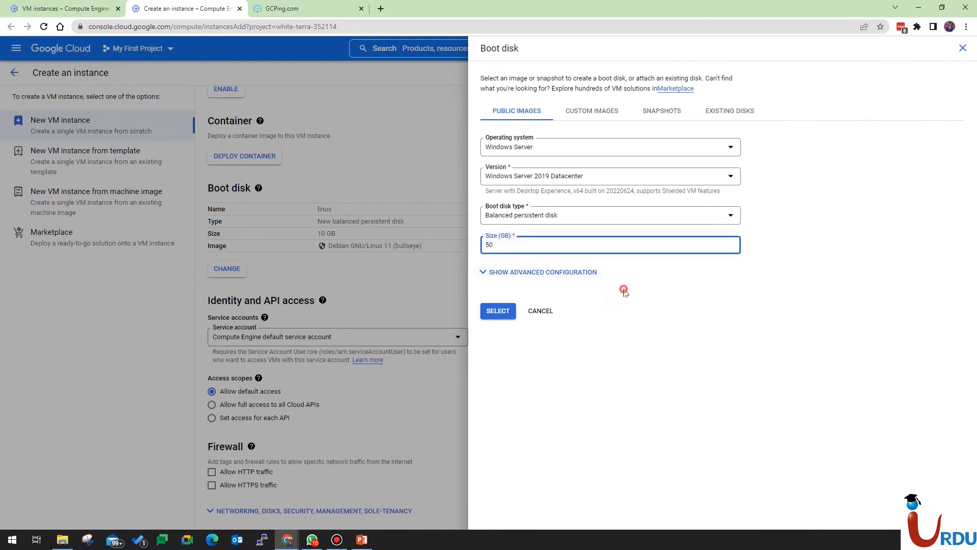
Set the boot disk type to Balanced persistent disk and apply the boot disk configuration.
left_click(526, 223)
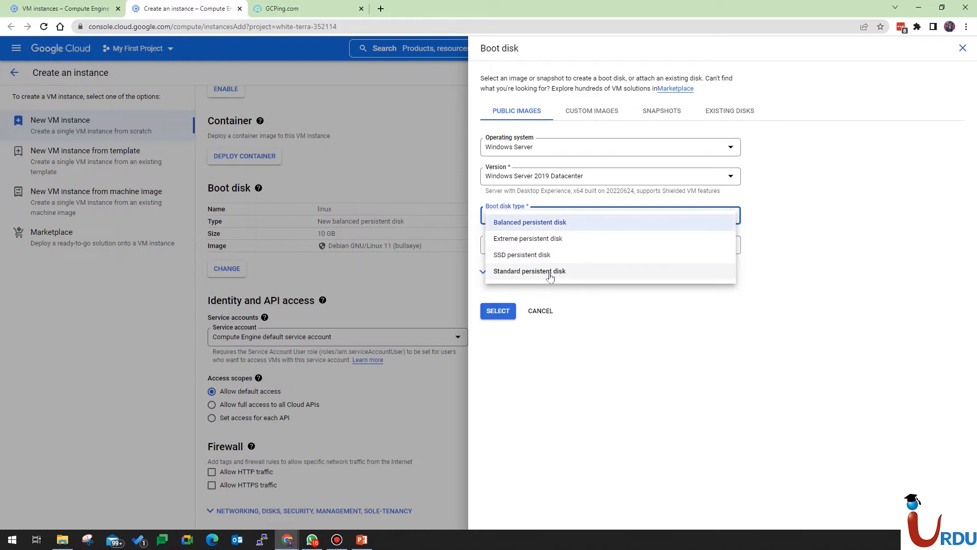
left_click(549, 224)
left_click(497, 314)
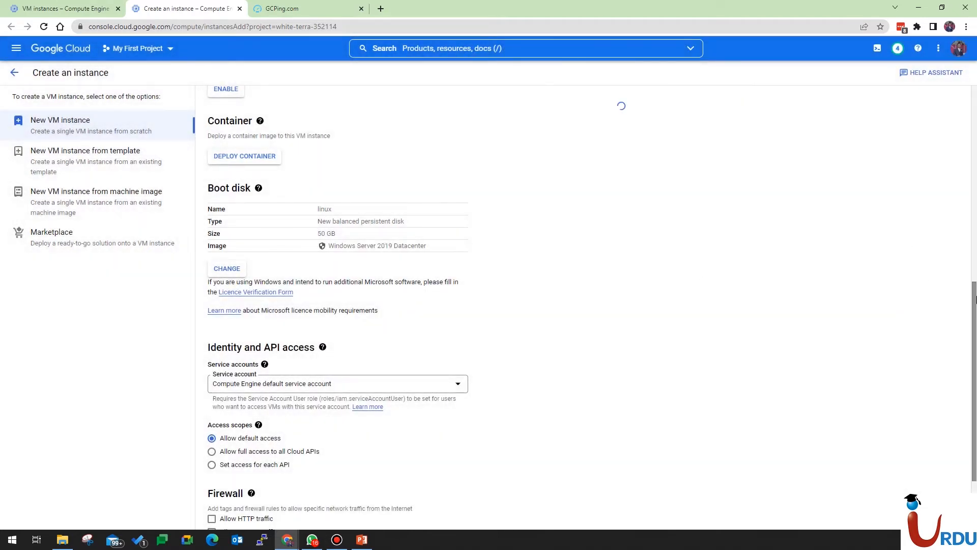
left_click_drag(975, 306, 975, 297)
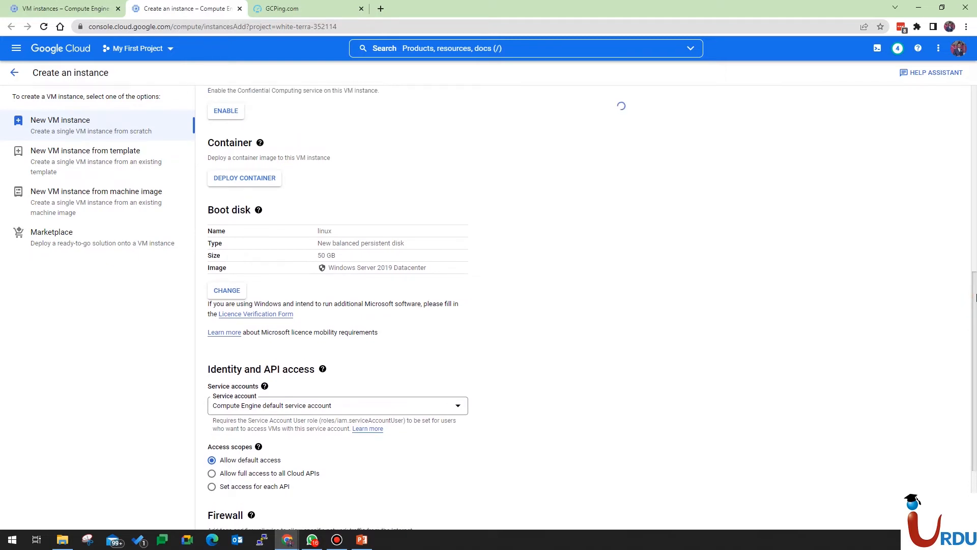
scroll(921, 308, "down", 1)
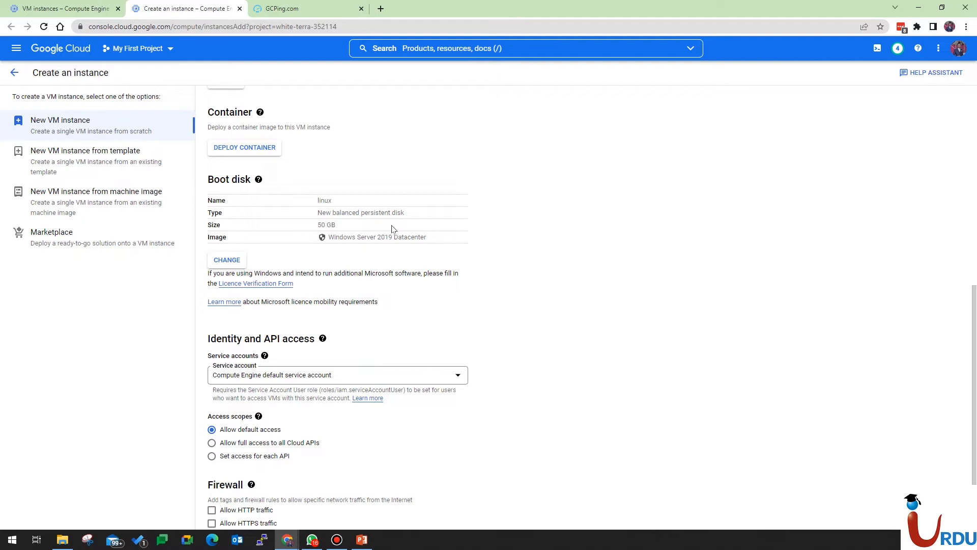
Open the Licence Verification Form in a separate browser tab, examine its fields, and return to the instance configuration.
right_click(282, 286)
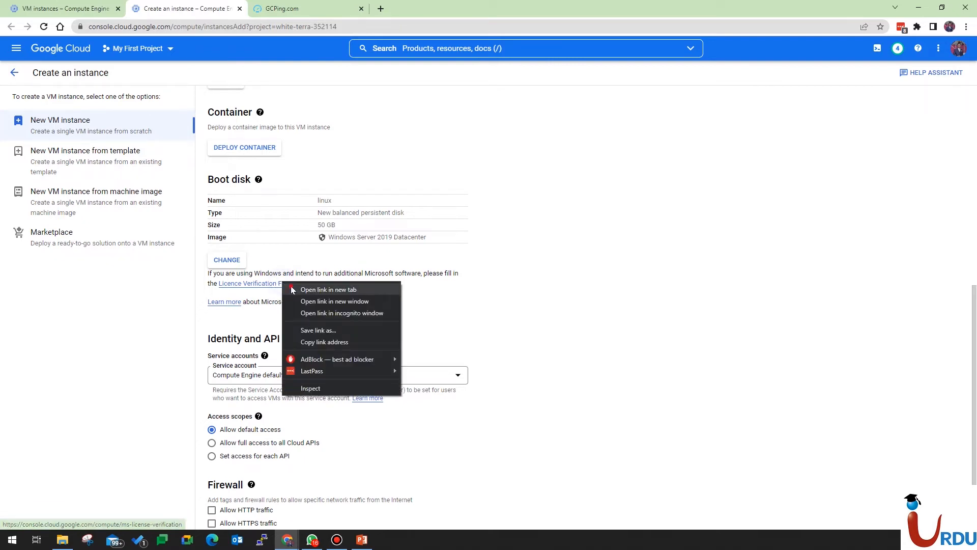
left_click(315, 290)
left_click(312, 6)
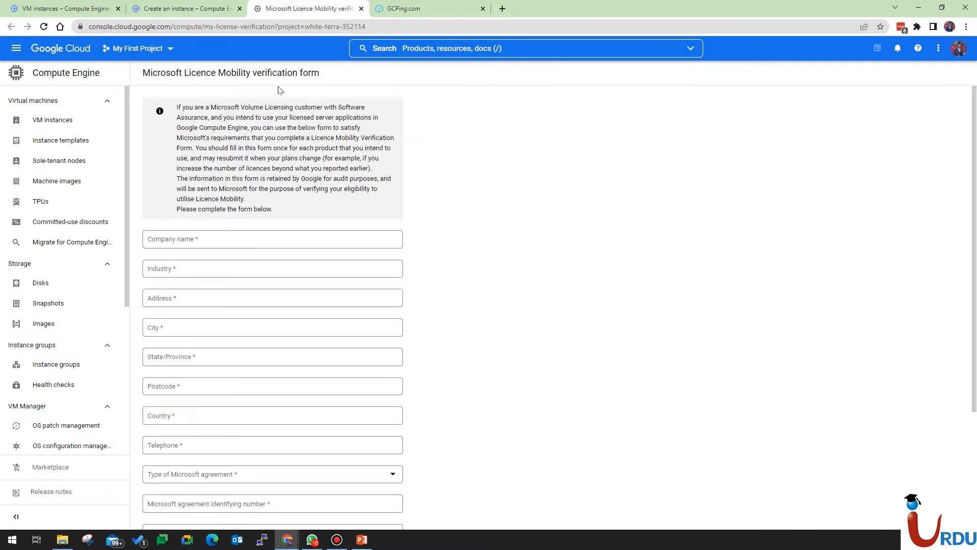
left_click(358, 232)
left_click_drag(974, 139, 976, 275)
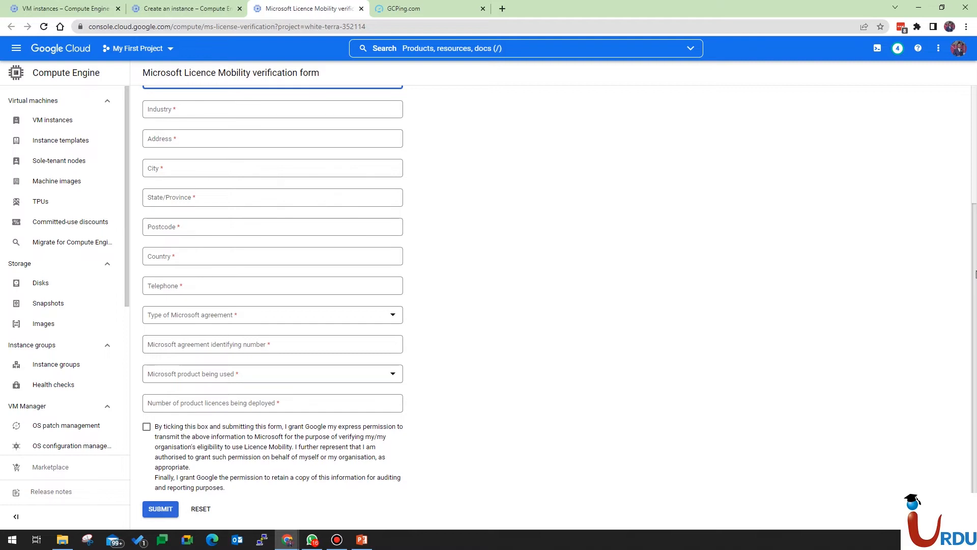
left_click_drag(976, 237, 976, 237)
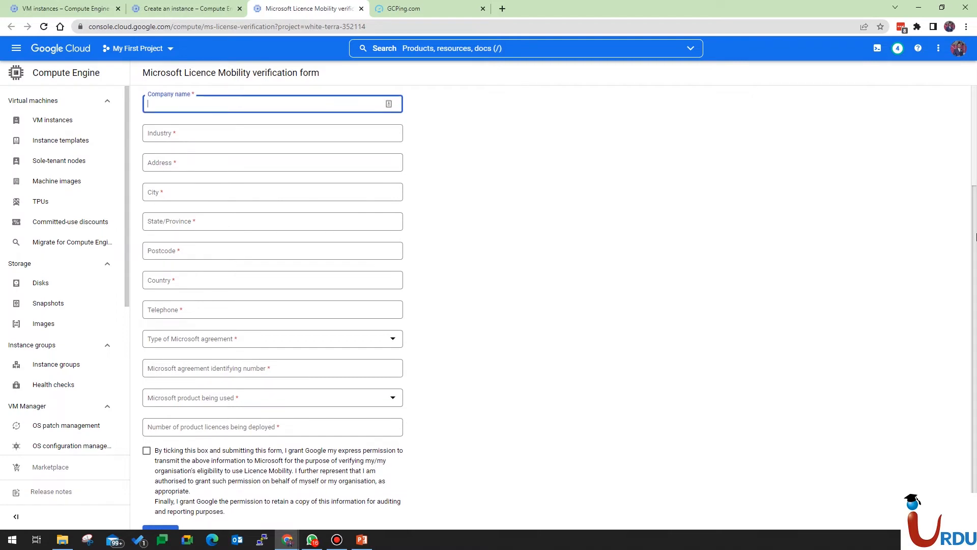
left_click(209, 10)
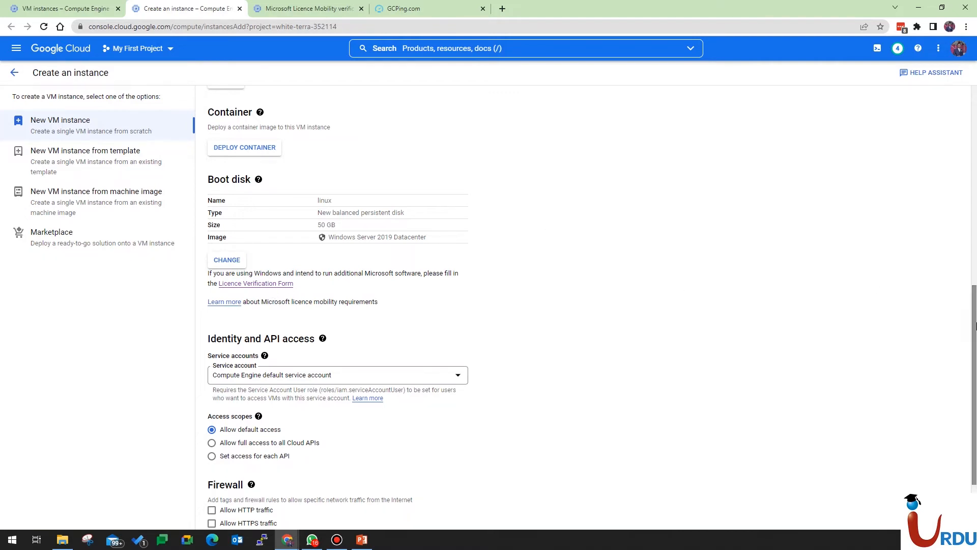
Review the service account choices under Identity and API access, keeping Compute Engine default service account.
scroll(975, 326, "down", 3)
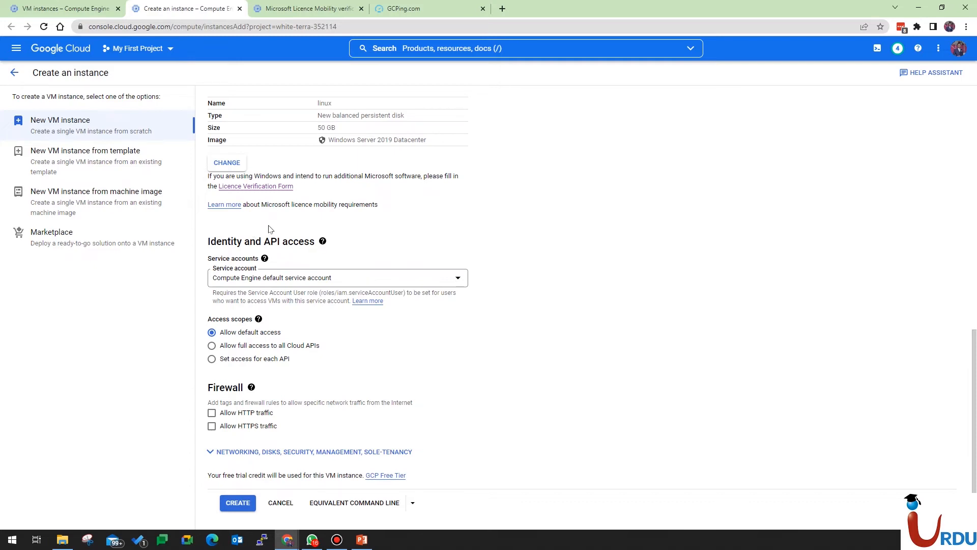
mouse_move(265, 258)
left_click(279, 281)
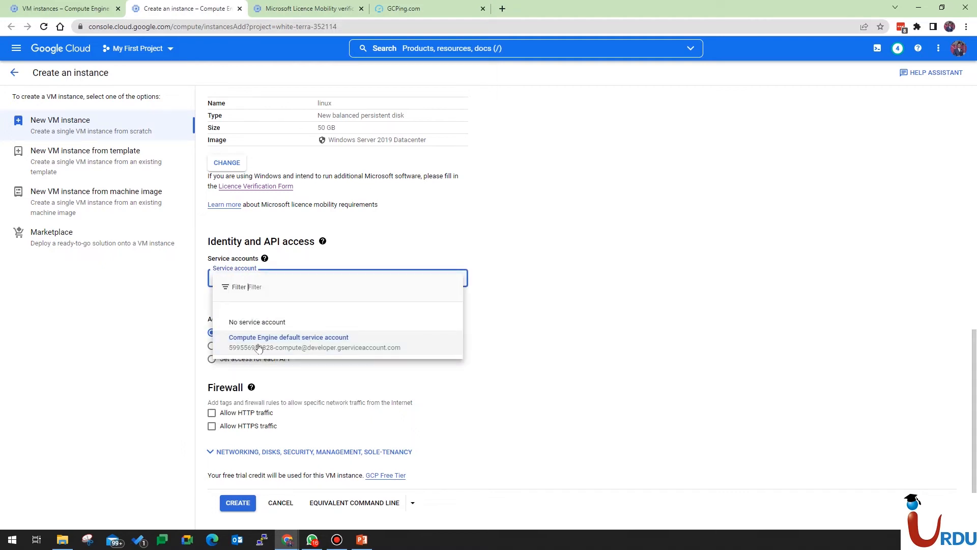
left_click(381, 350)
left_click(643, 315)
Open the Google Cloud console in a separate browser tab, search for iam, and view the project's service accounts in IAM and admin.
right_click(67, 49)
left_click(86, 55)
left_click_drag(295, 5, 221, 5)
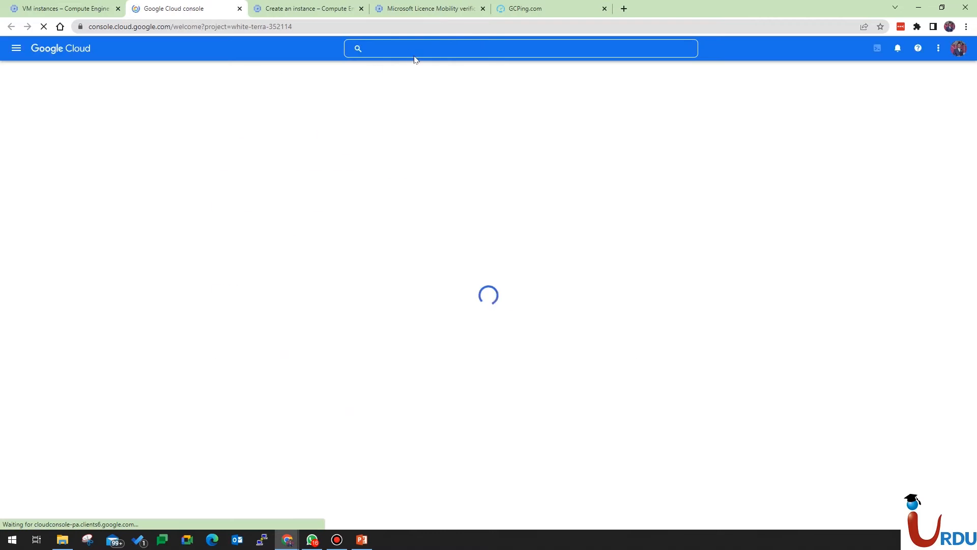
left_click(413, 51)
type("iam")
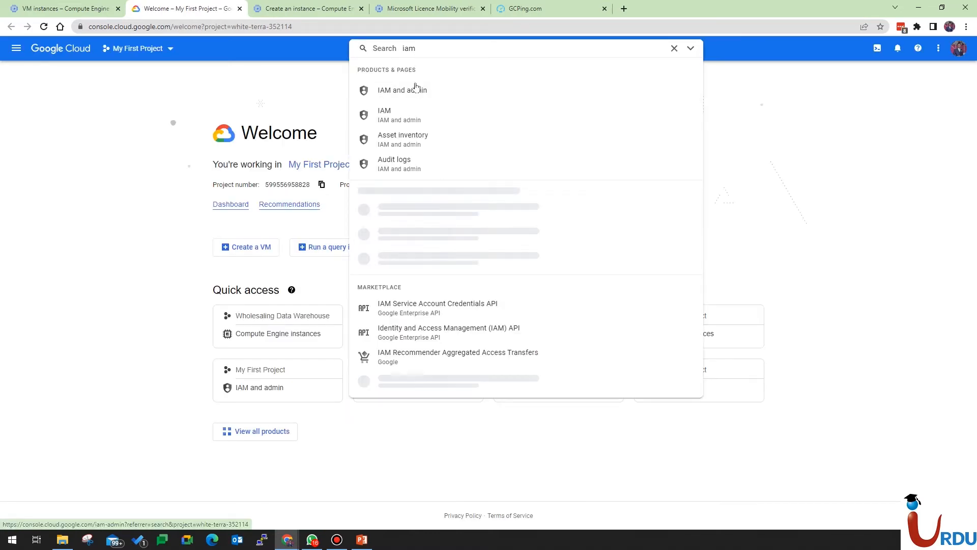
left_click(413, 87)
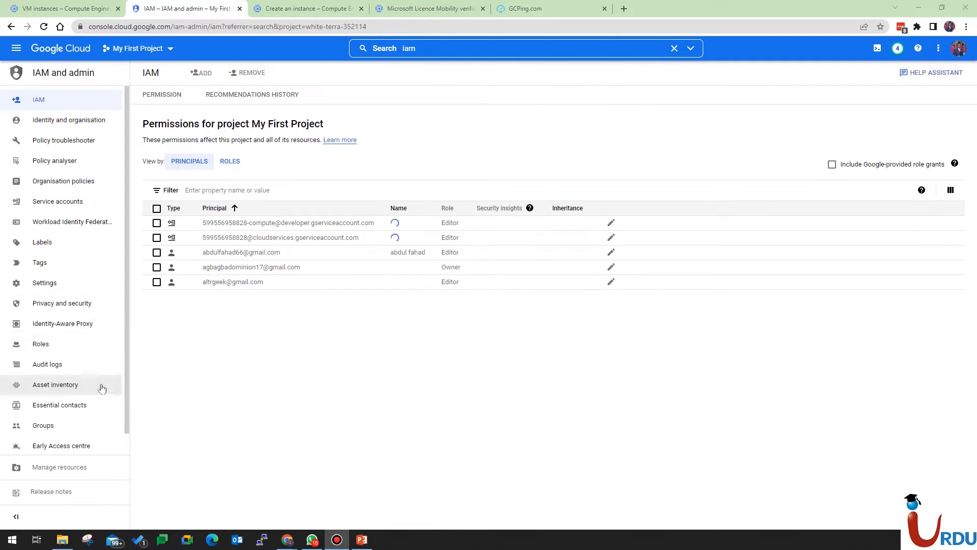
left_click(55, 203)
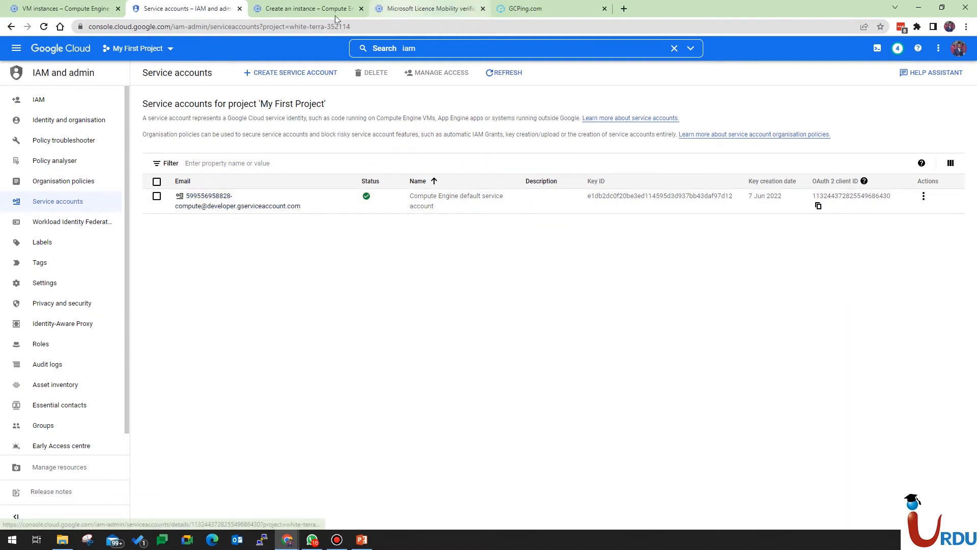
Close the Microsoft licence form and choose Compute Engine default service account for the instance.
left_click(427, 9)
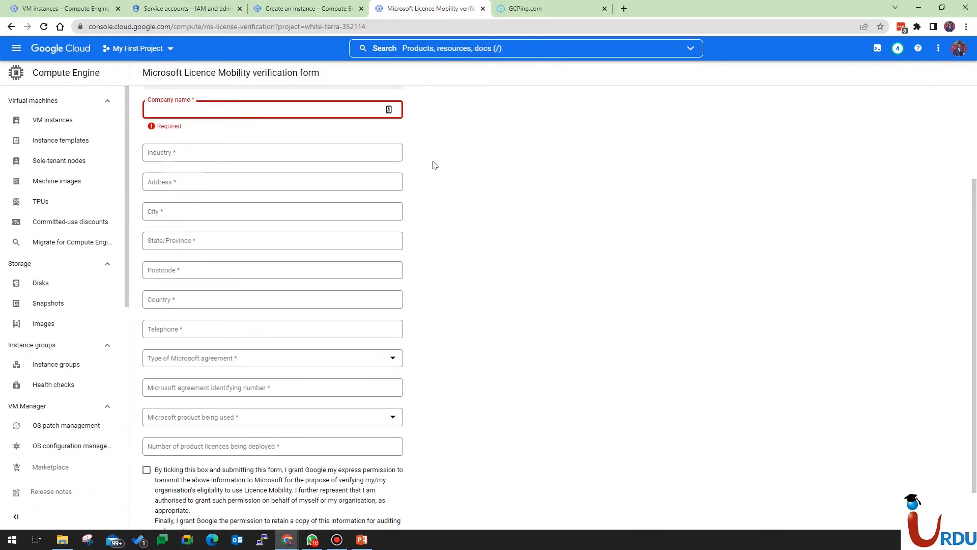
left_click(315, 8)
left_click(483, 8)
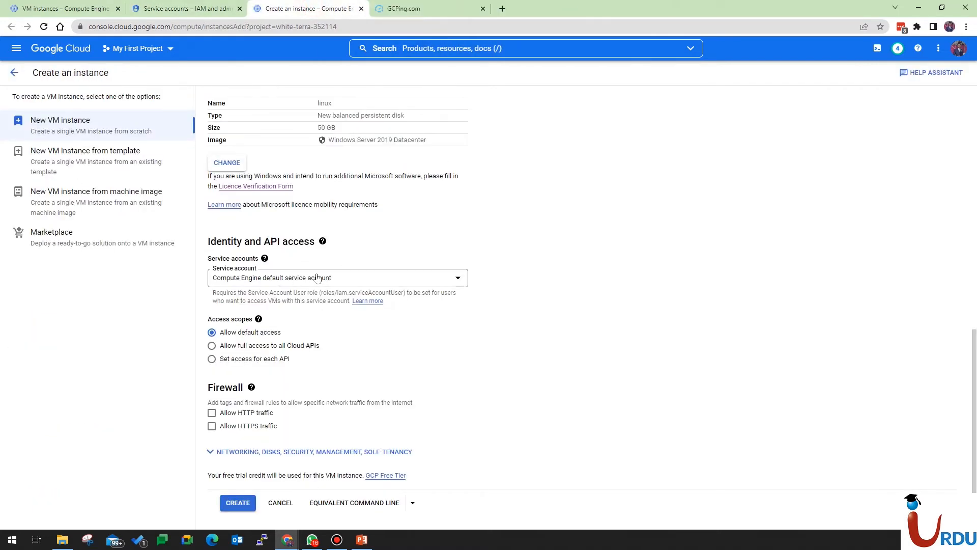
left_click(311, 278)
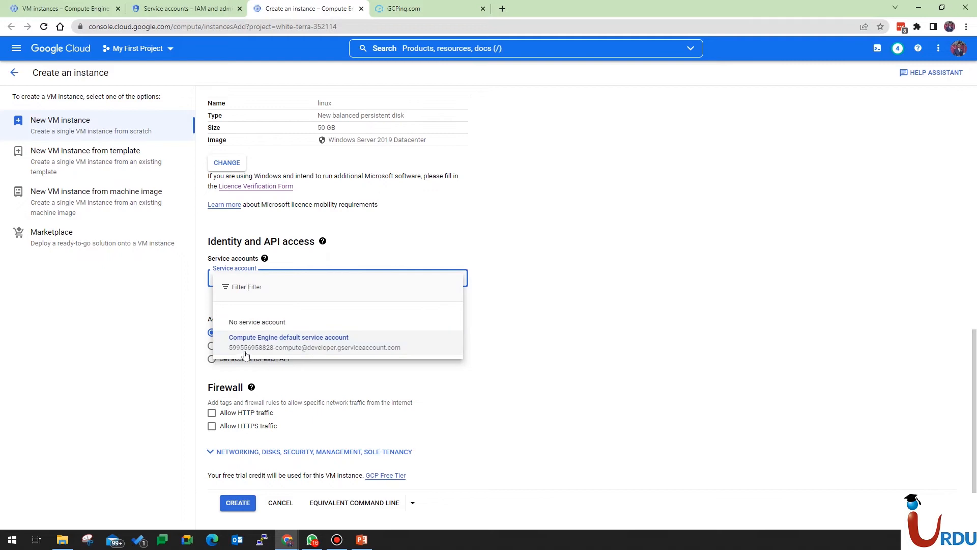
left_click(262, 348)
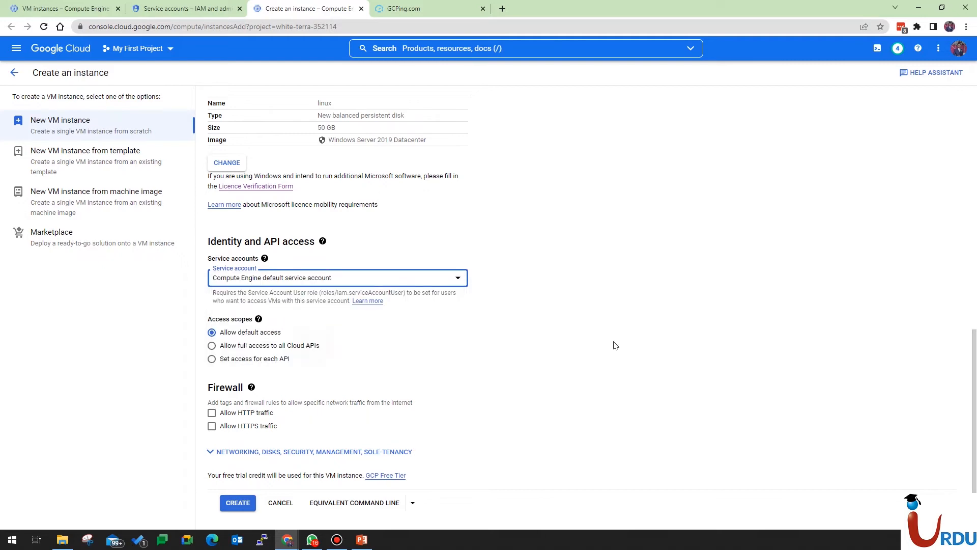
left_click(186, 9)
left_click(296, 9)
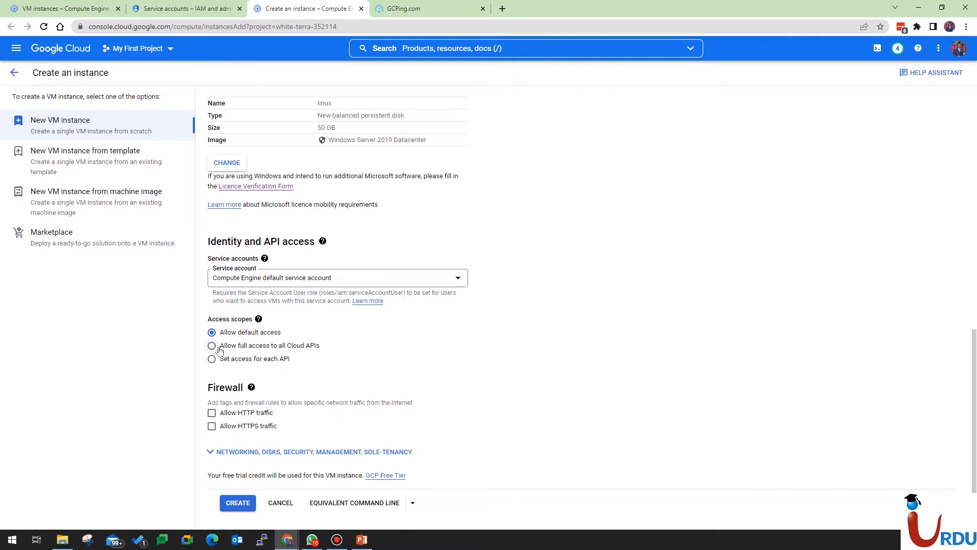
Switch the access scopes to Set access for each API and examine the Storage and User info access levels.
left_click(259, 346)
left_click(245, 334)
left_click(250, 360)
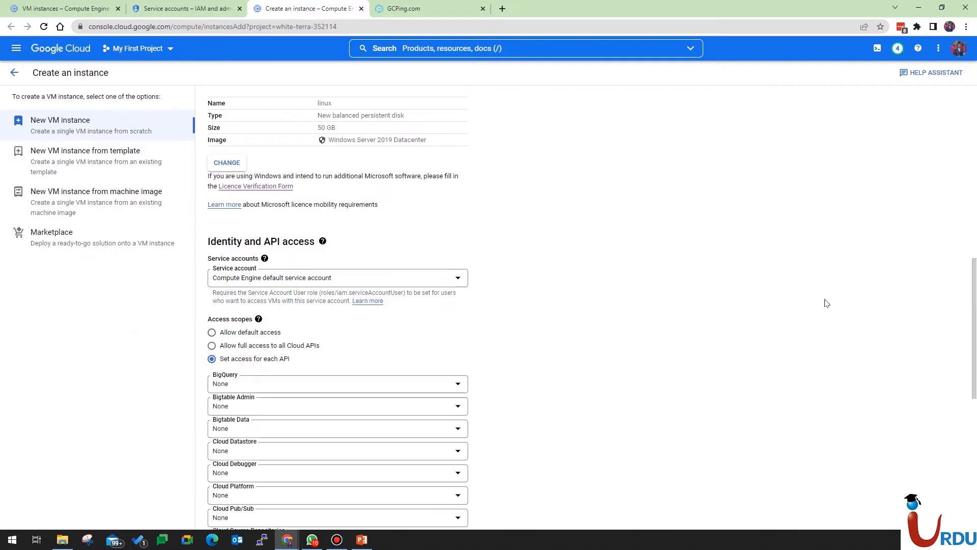
left_click_drag(975, 321, 975, 420)
left_click(382, 417)
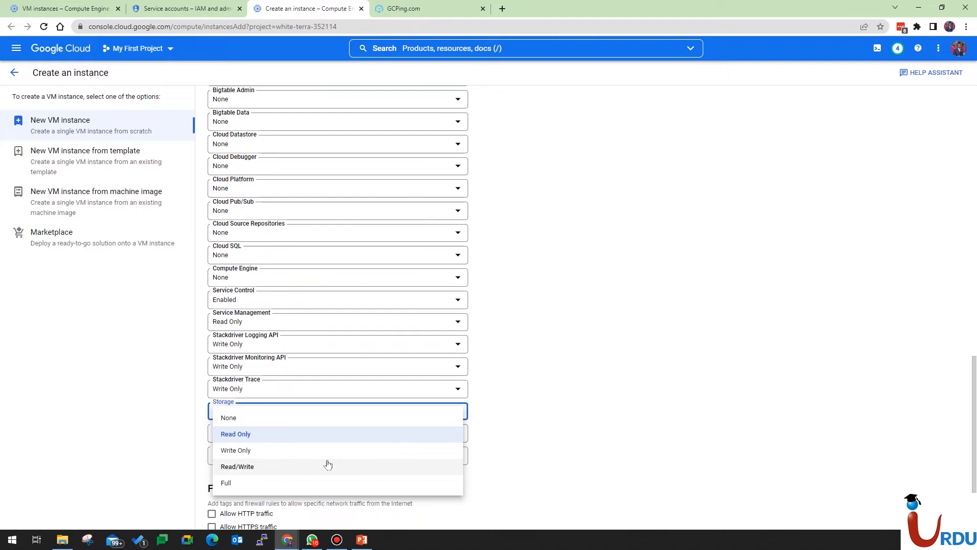
left_click(626, 416)
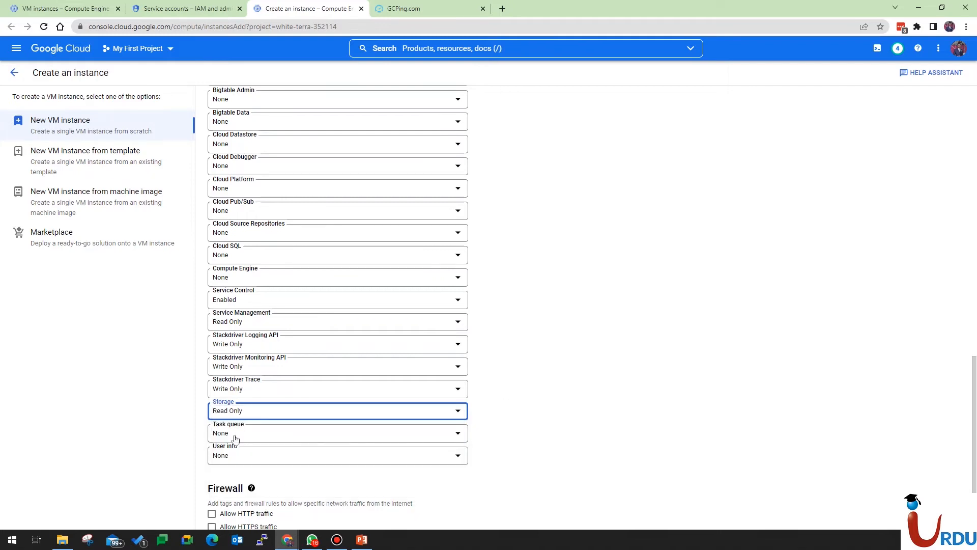
left_click(291, 467)
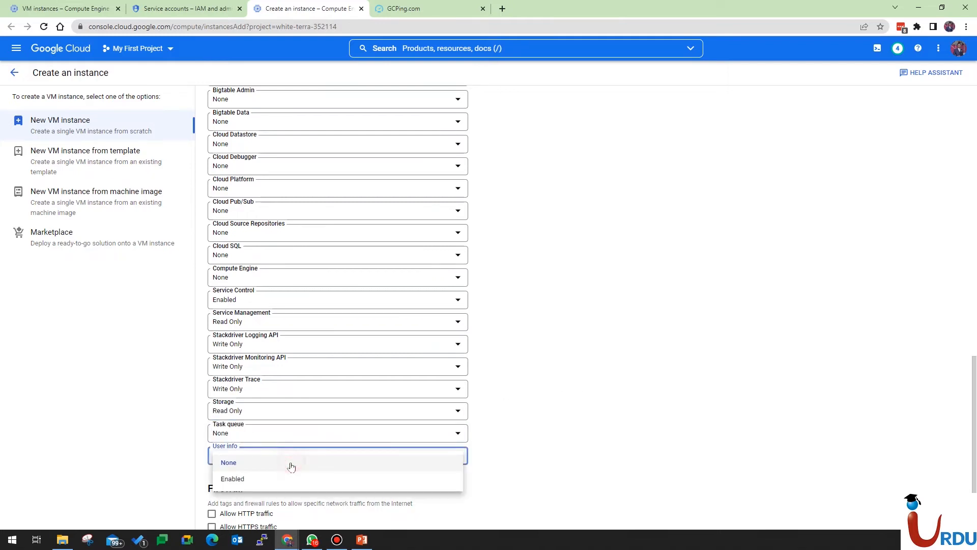
left_click(676, 360)
Examine the Compute Engine API access levels, then return the access scopes to Allow default access.
left_click(234, 275)
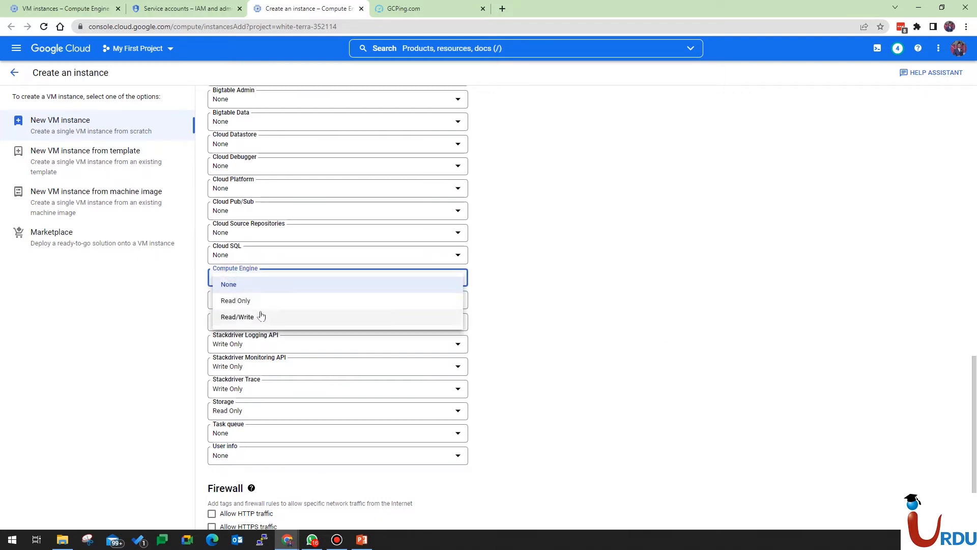
left_click(631, 312)
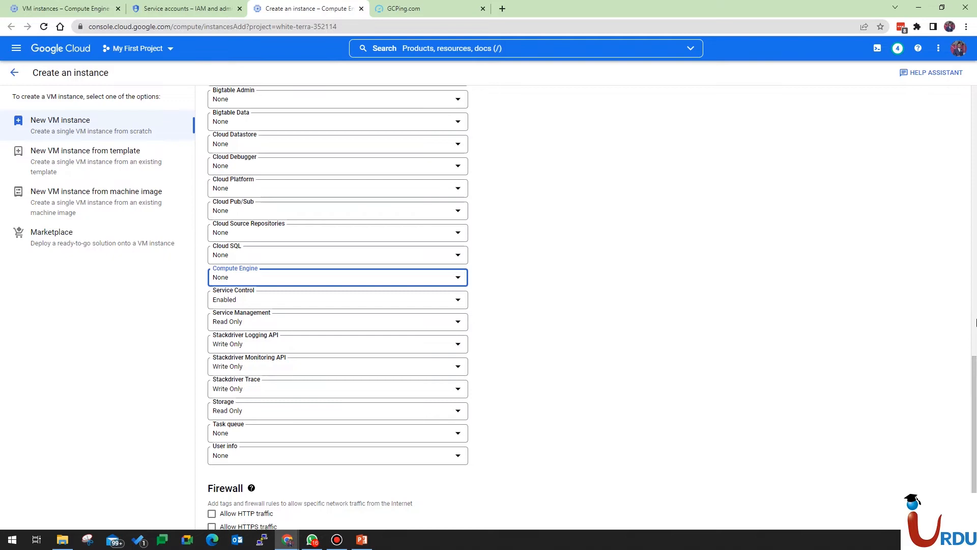
scroll(975, 372, "up", 1)
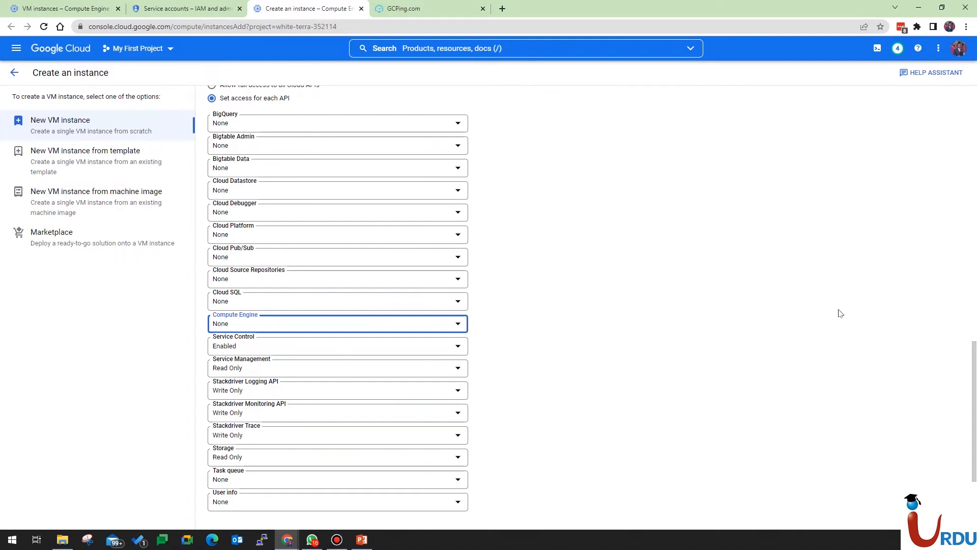
left_click_drag(974, 374, 975, 341)
left_click(265, 159)
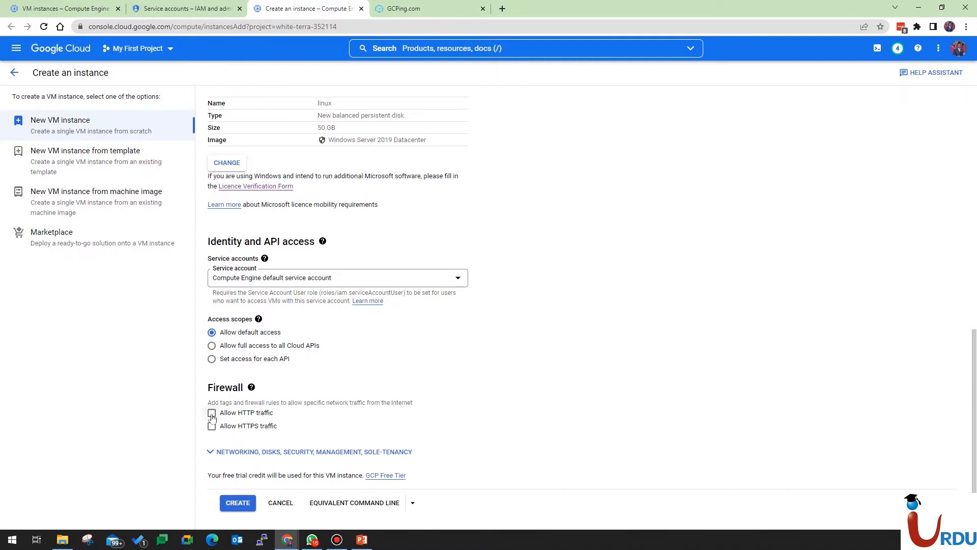
Expand the advanced instance options and open the Networking section at the network tags.
left_click(210, 451)
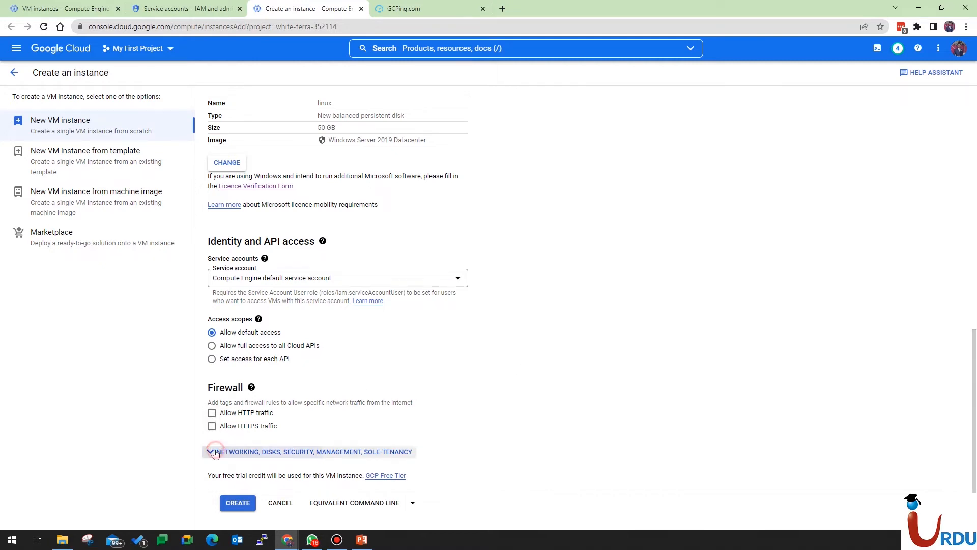
scroll(720, 430, "down", 2)
scroll(974, 402, "down", 2)
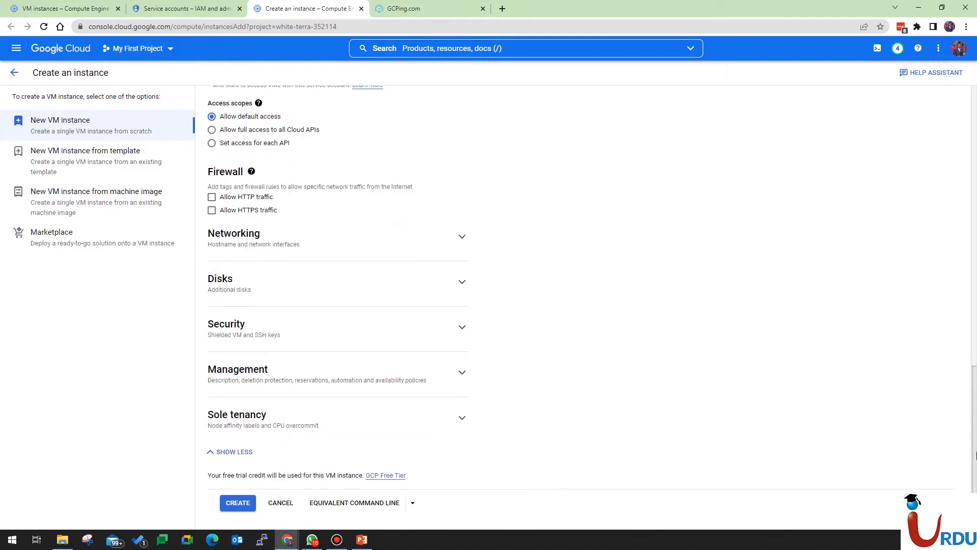
left_click(212, 210)
left_click(461, 238)
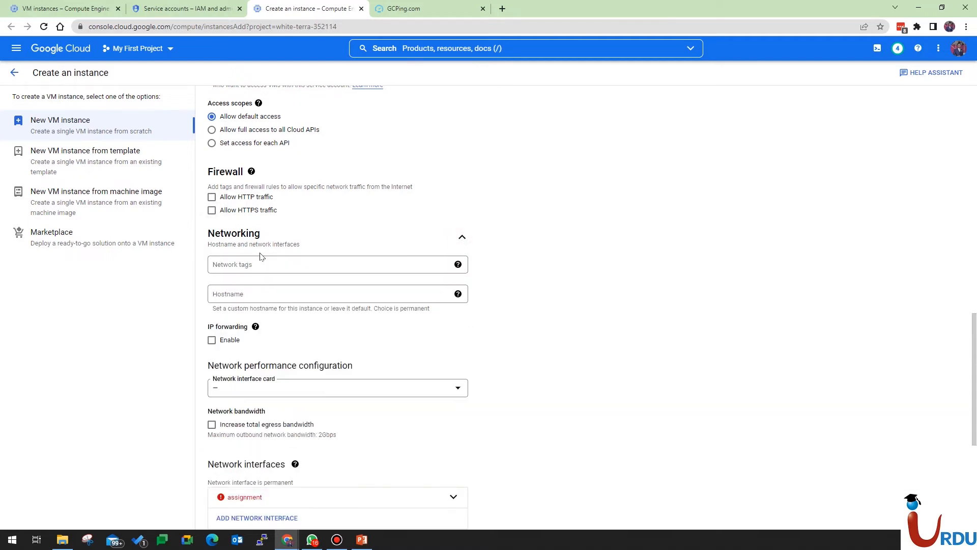
left_click(257, 262)
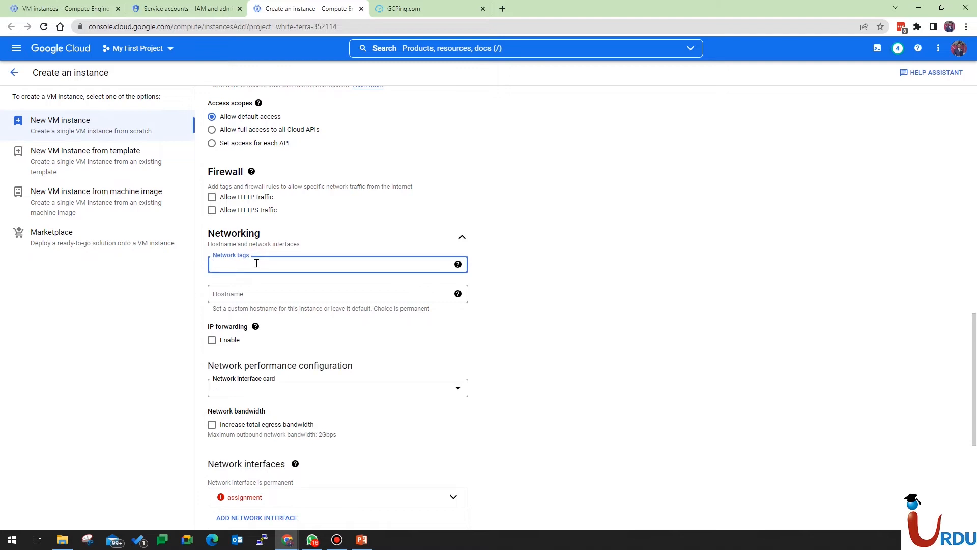
Try entering a custom hostname beginning with windows for the instance in the networking settings.
left_click(451, 291)
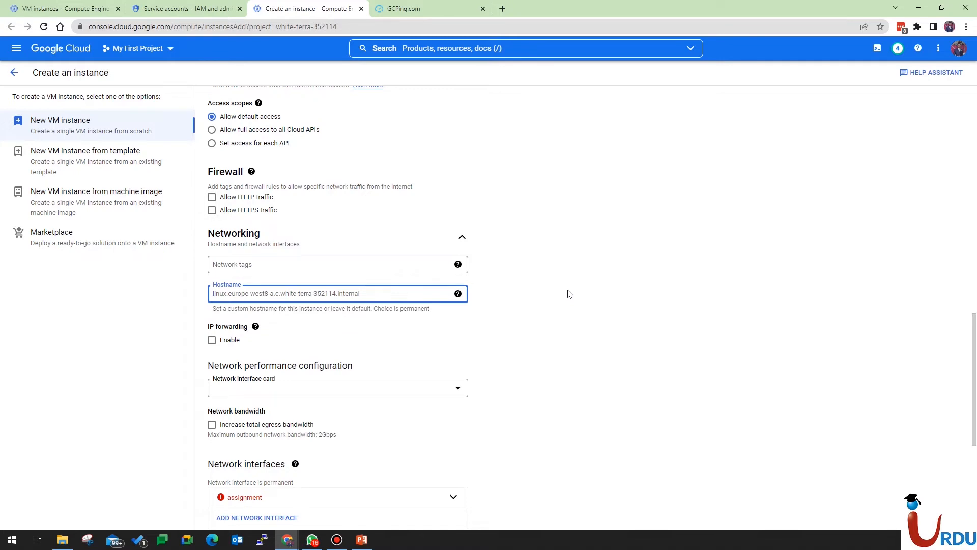
type("windows")
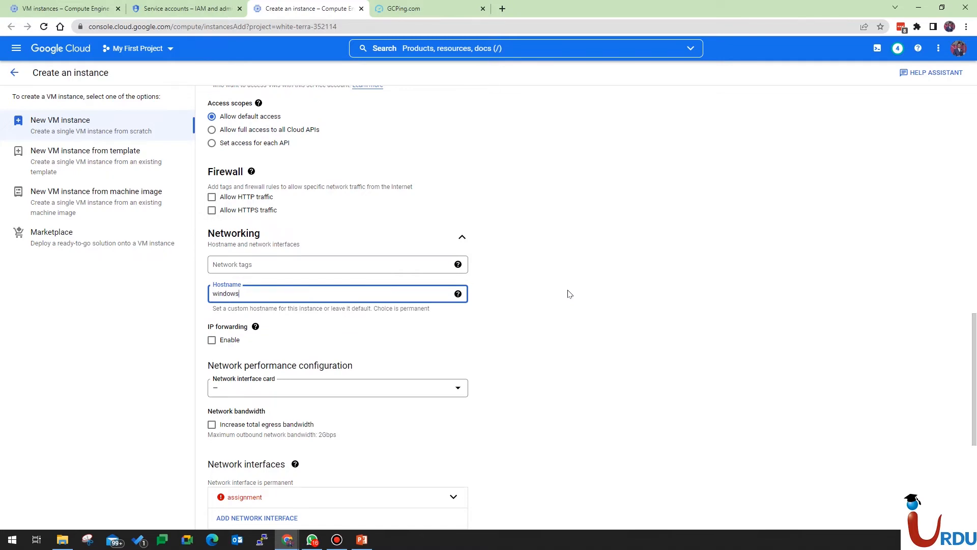
type("ser")
key("ctrl+a")
type("is")
left_click(530, 304)
Rename the VM instance as iisweb.
left_click_drag(974, 336, 974, 110)
double_click(236, 109)
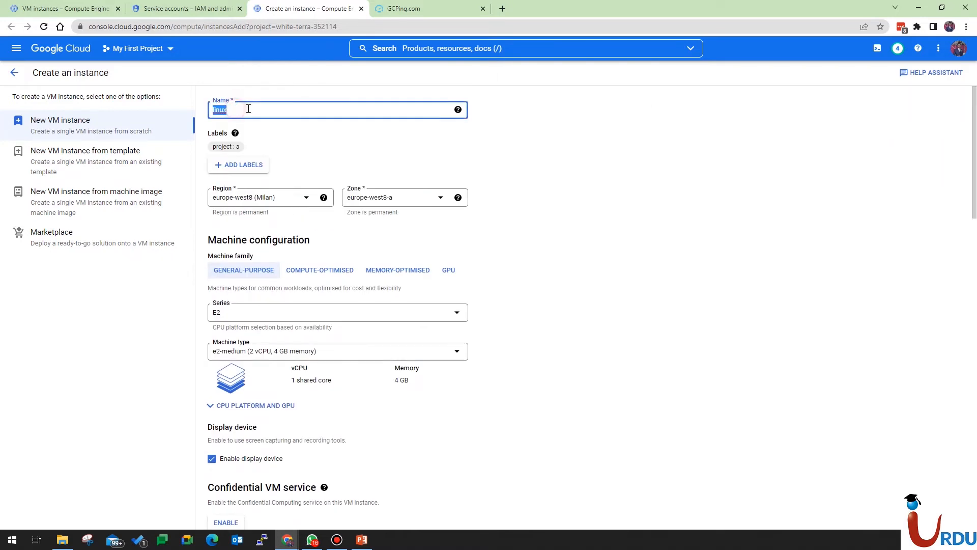
type("iiswev")
key("BackSpace")
type("b")
Set the instance's custom hostname in the networking settings to iiswebserver.local.
left_click_drag(974, 181, 976, 409)
left_click(248, 226)
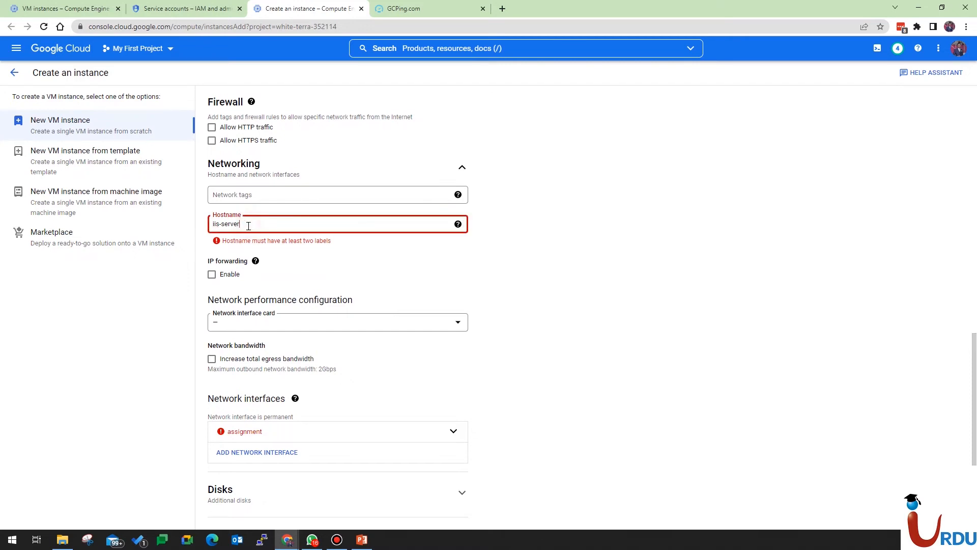
key("ctrl+a")
key("BackSpace")
type("iis")
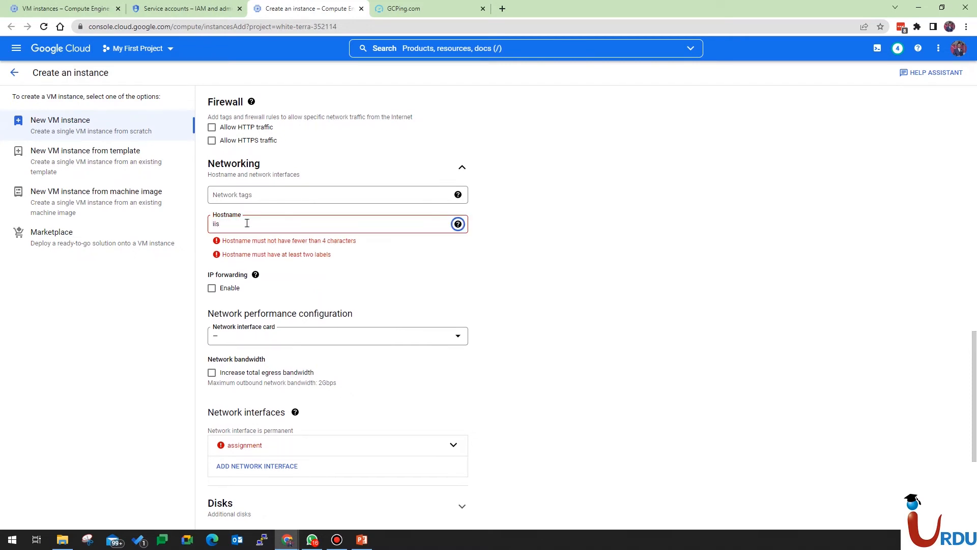
left_click(246, 223)
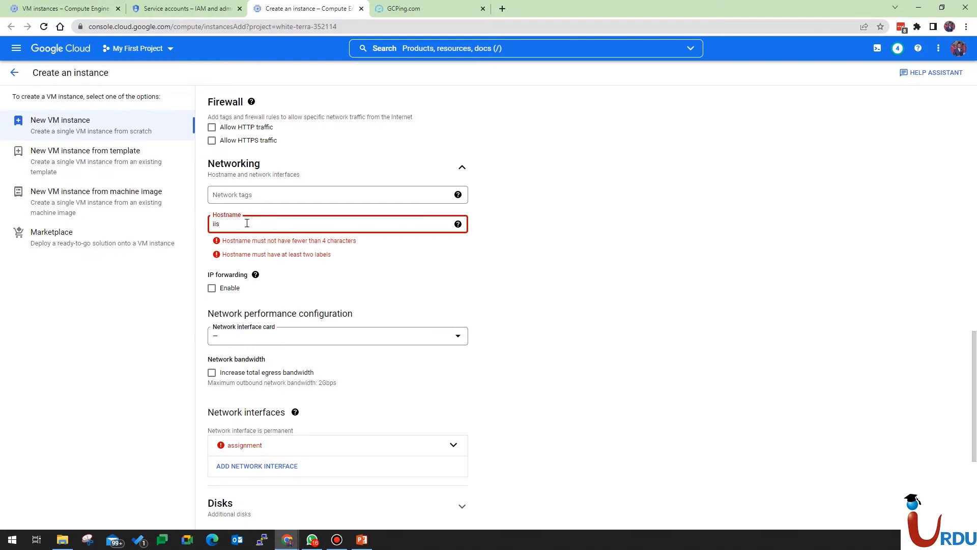
type("webserver")
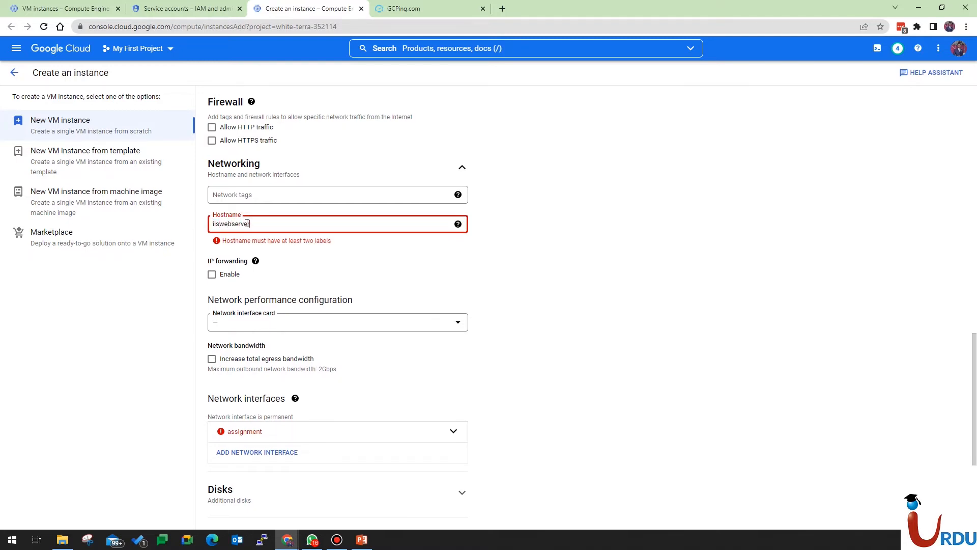
key("Tab")
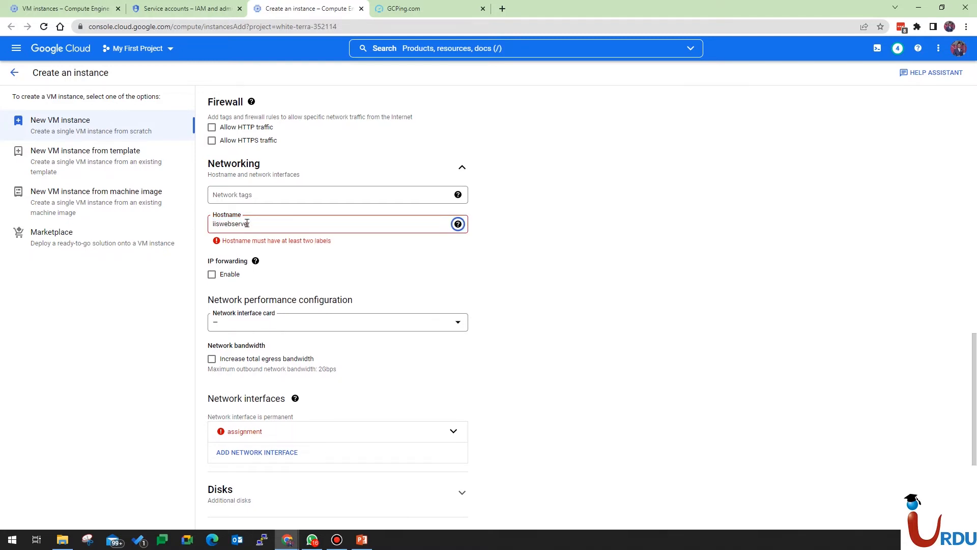
left_click(251, 224)
type("server")
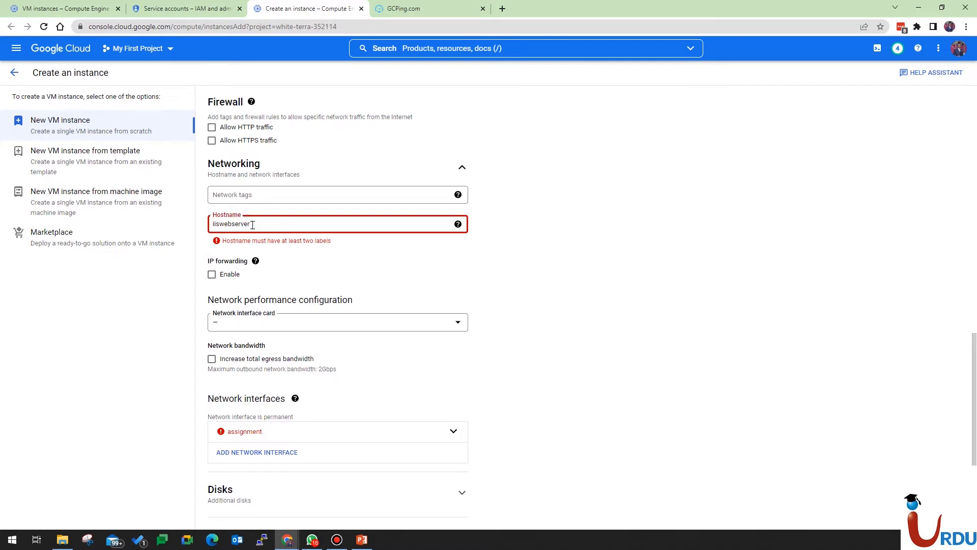
type(".local")
left_click(576, 260)
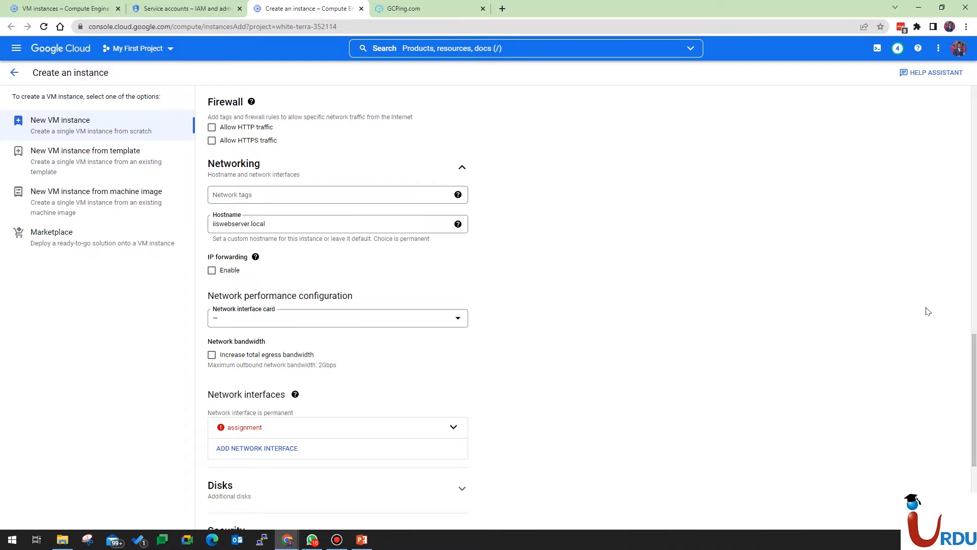
Change the hostname's domain label so that the hostname reads iiswebserver.internal.
left_click_drag(974, 362, 973, 405)
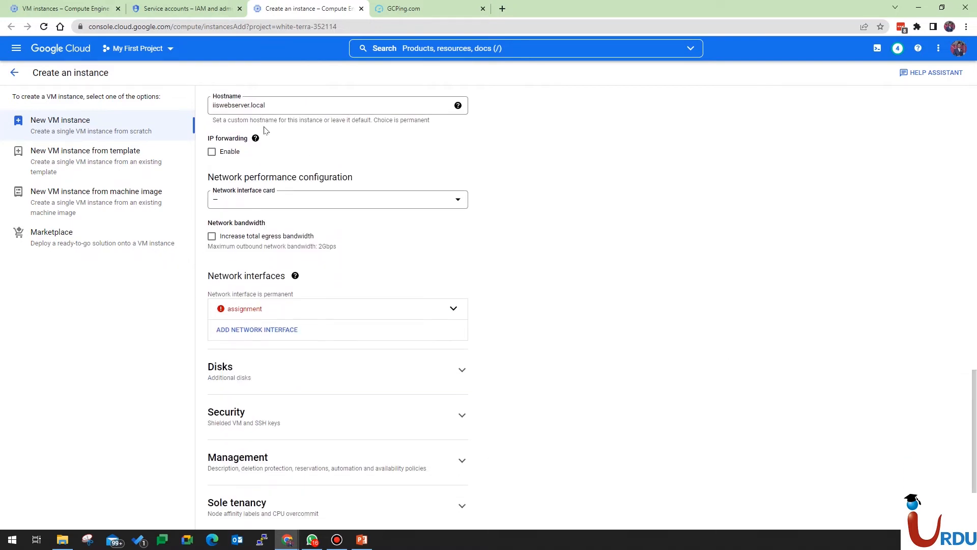
double_click(254, 105)
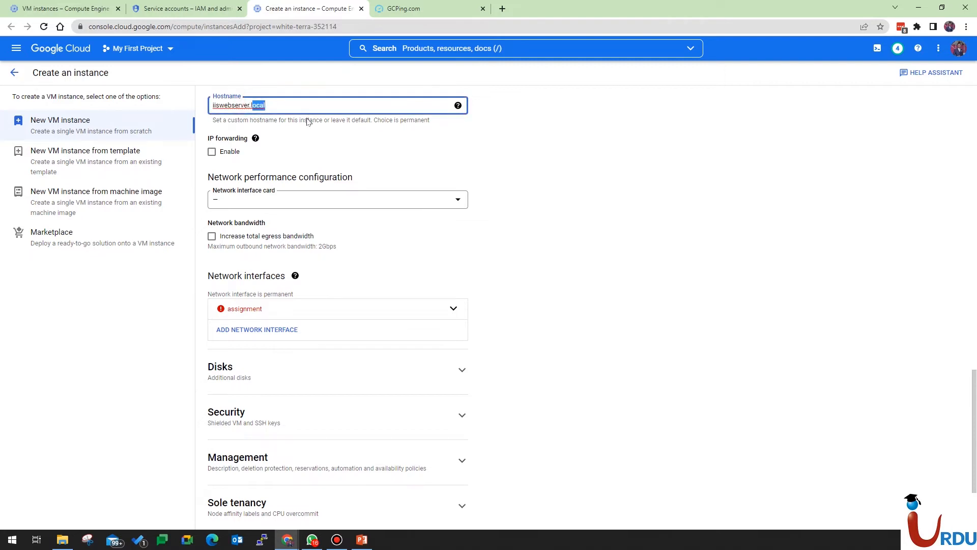
type("intern")
left_click(871, 252)
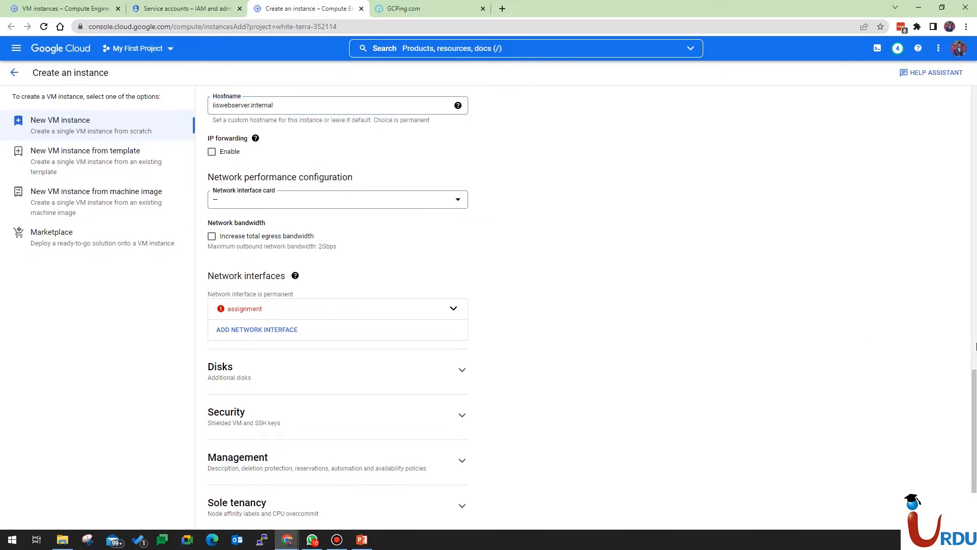
Try the gVNIC and VirtIO network interface card options, then return the setting to the blank option.
left_click_drag(973, 394, 969, 385)
left_click(258, 245)
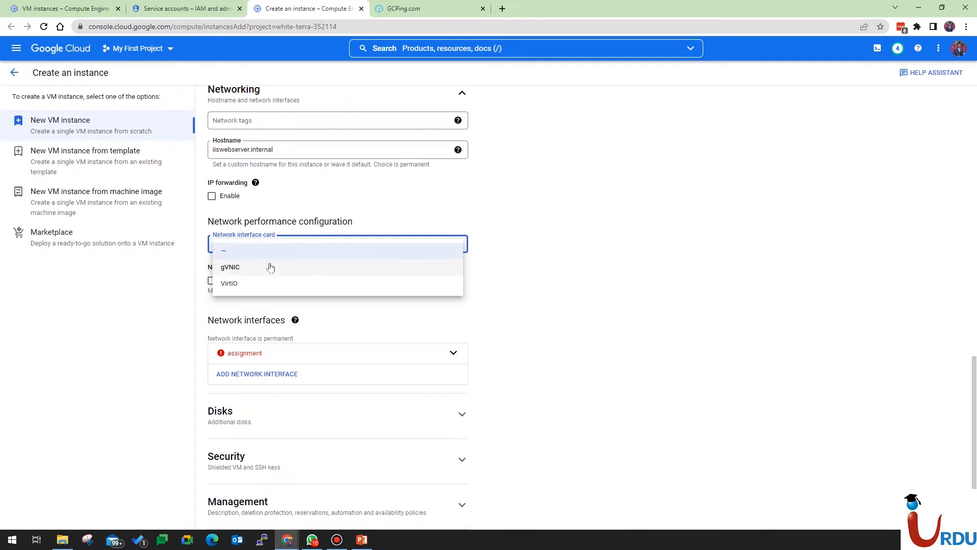
left_click(269, 266)
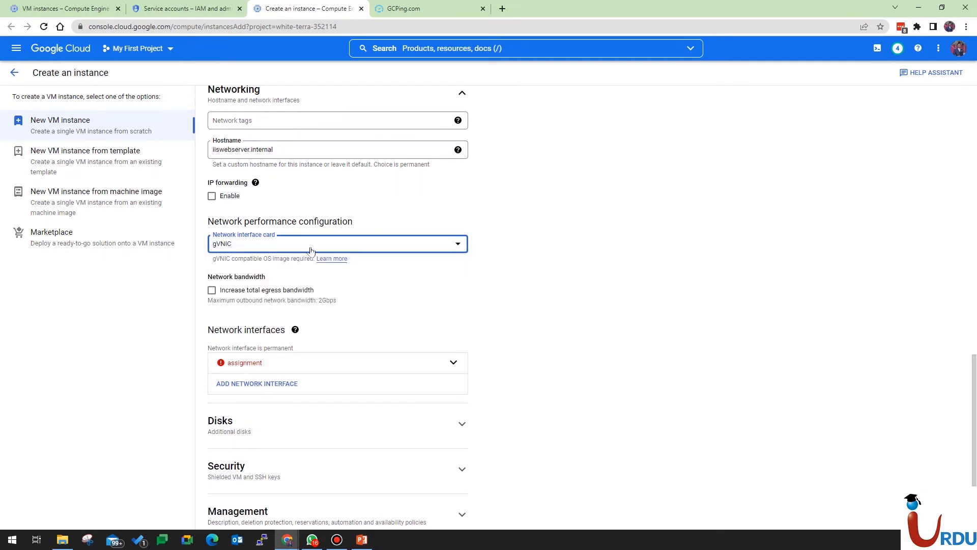
left_click(255, 252)
left_click(247, 278)
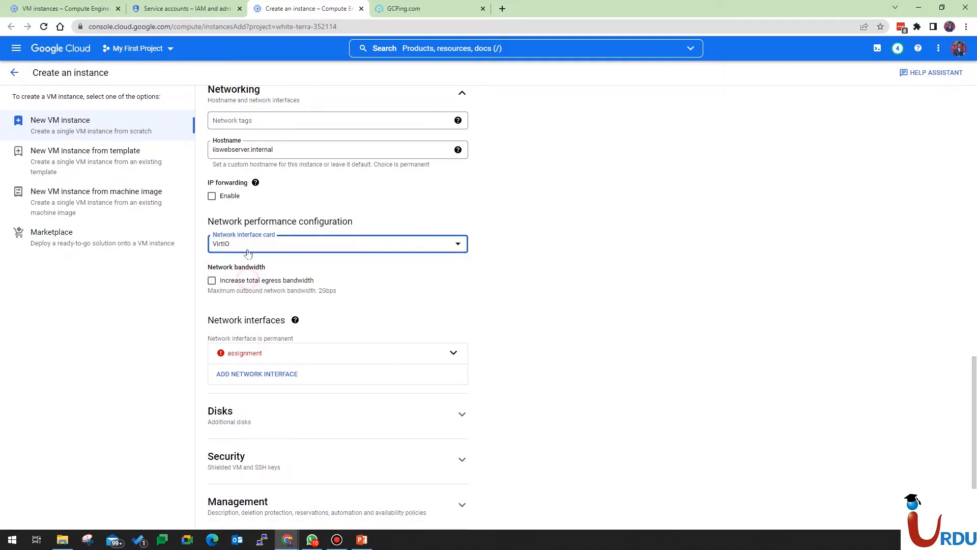
left_click(236, 248)
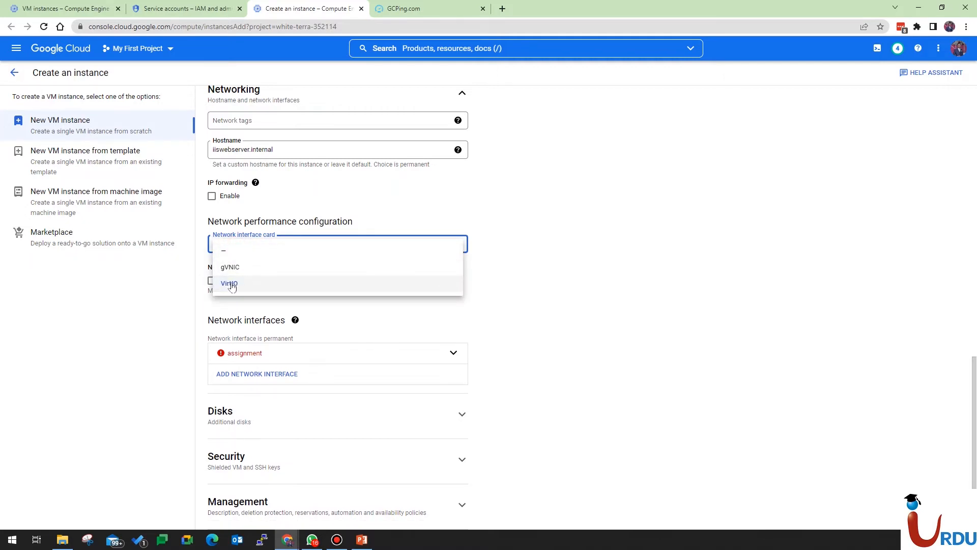
left_click(241, 251)
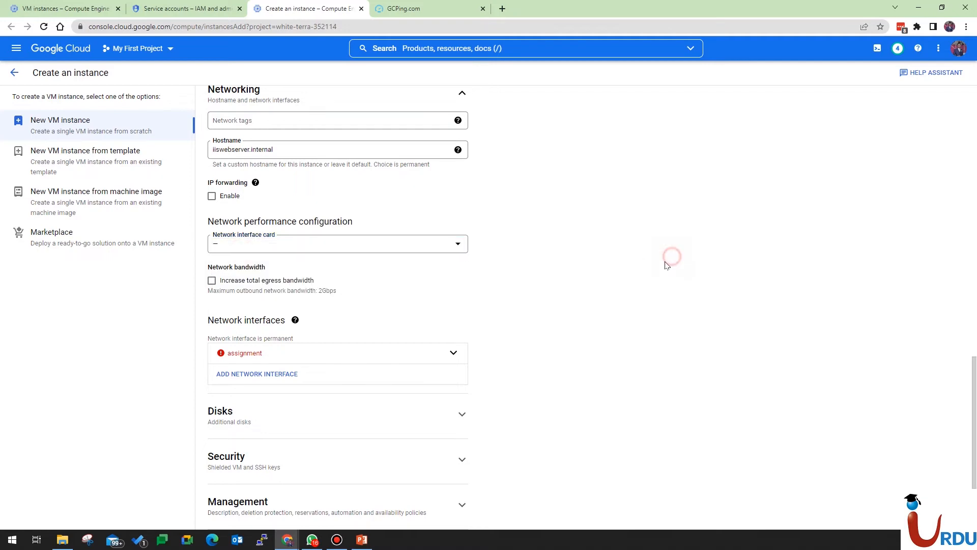
Try enabling the increased total egress bandwidth, then disable it again.
scroll(918, 409, "down", 2)
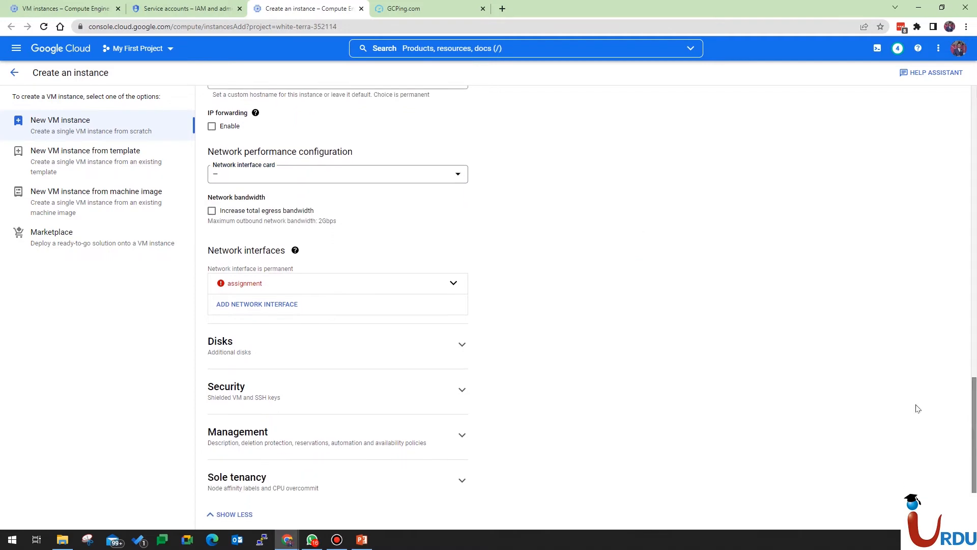
left_click(233, 212)
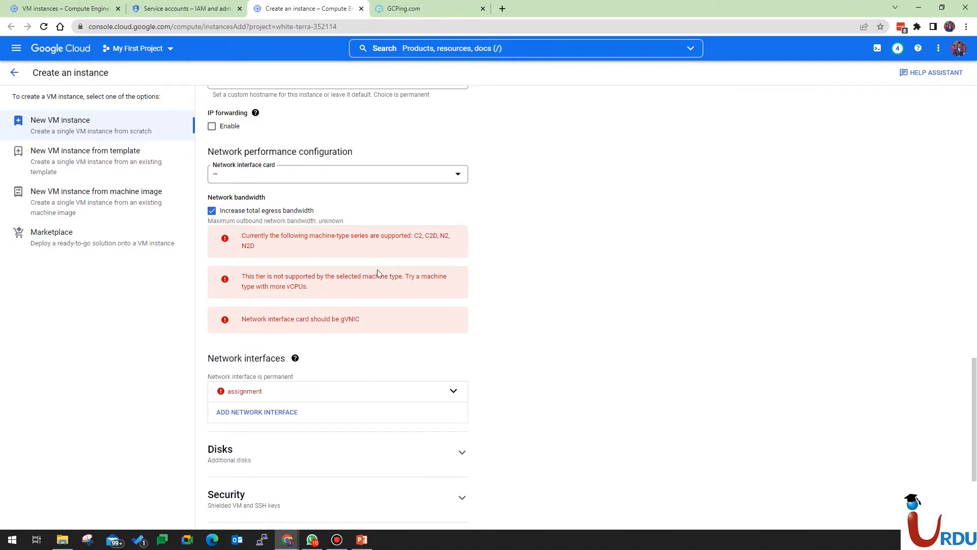
left_click(219, 213)
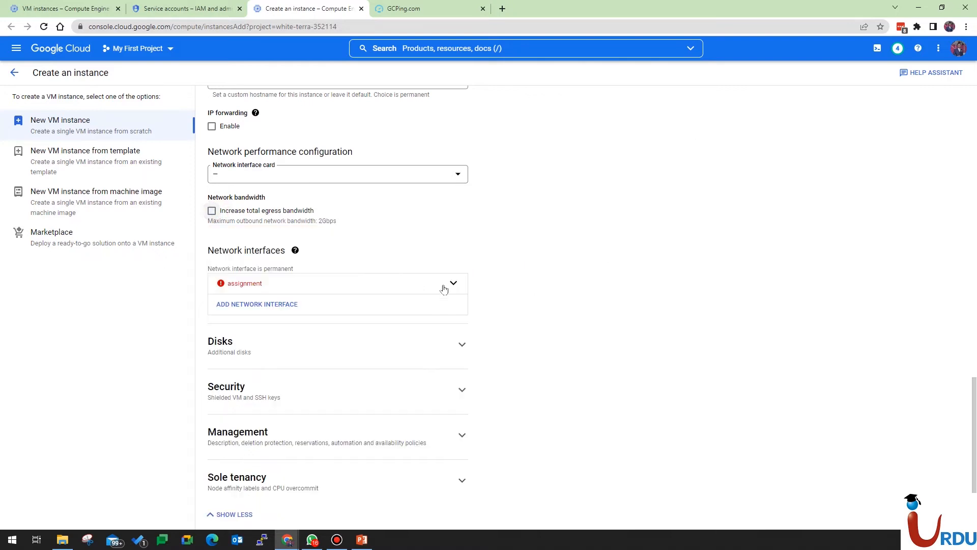
double_click(320, 222)
left_click(652, 286)
Expand the assignment network interface, set its network to myvpc, and collapse the interface settings.
left_click_drag(974, 391, 975, 422)
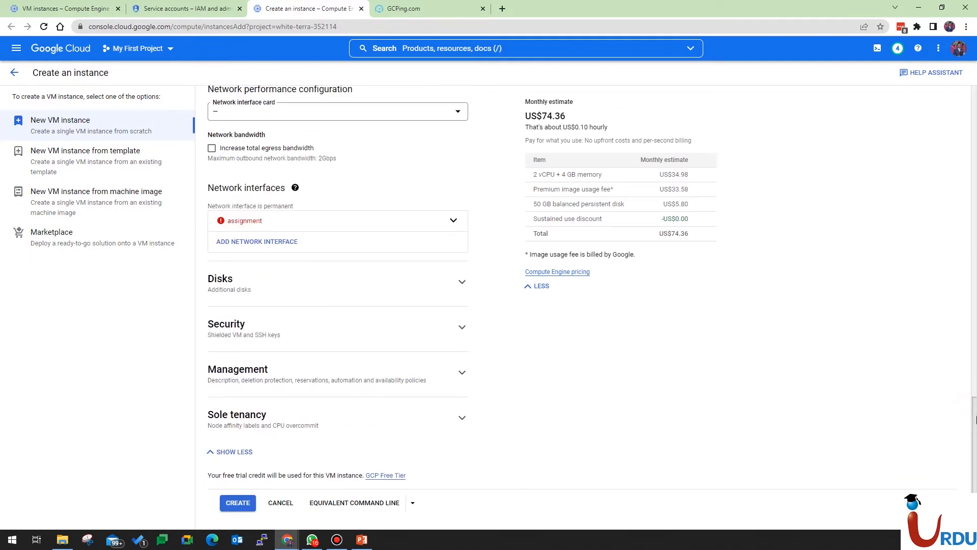
left_click(351, 220)
left_click(283, 262)
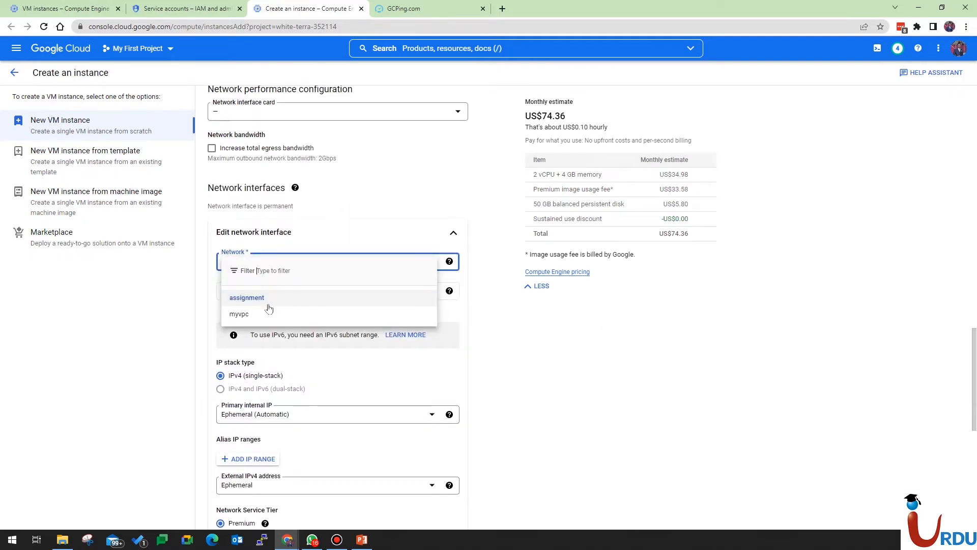
left_click(269, 314)
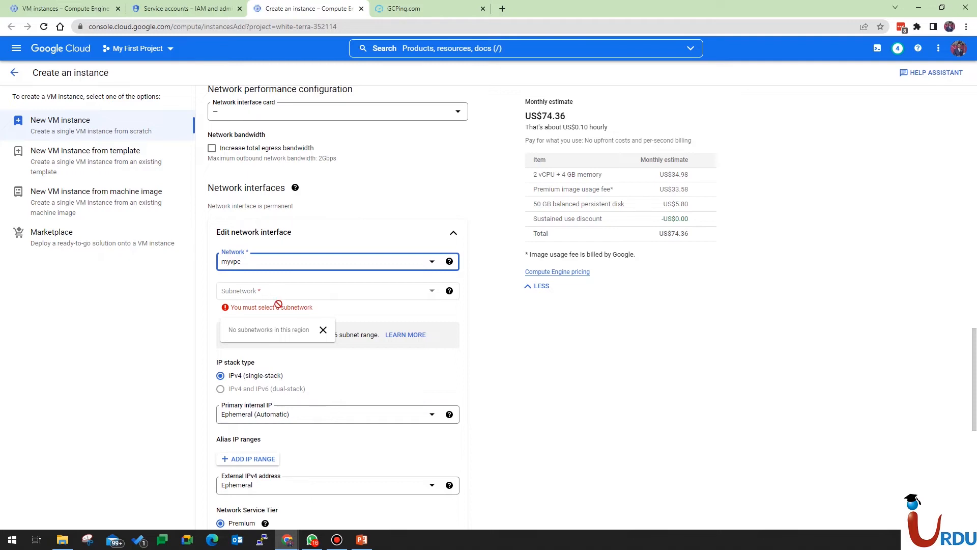
left_click(308, 262)
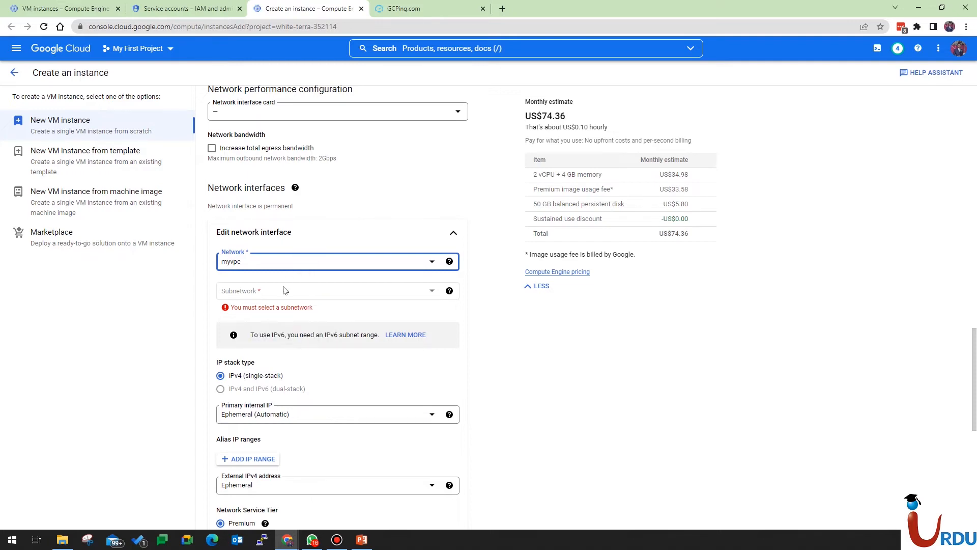
left_click(600, 353)
left_click_drag(974, 390, 976, 416)
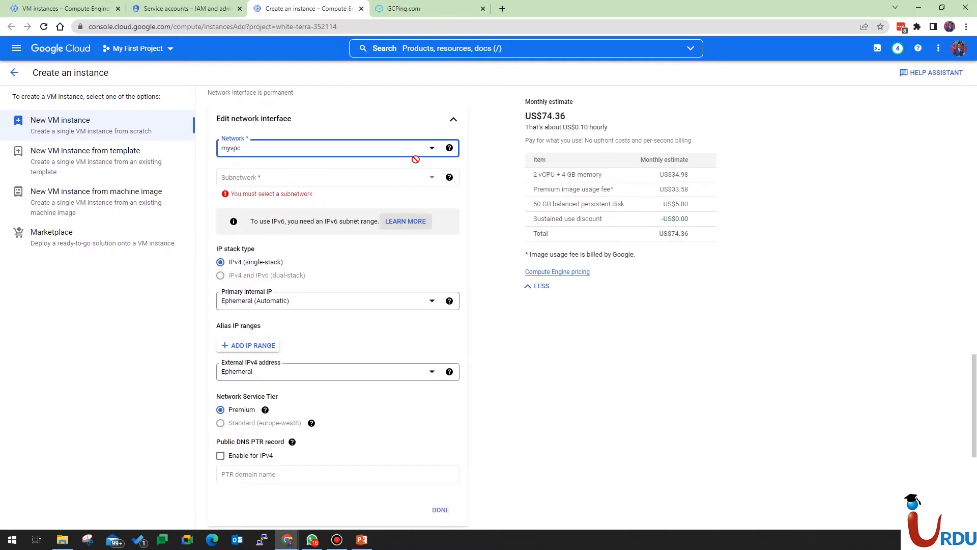
left_click(453, 121)
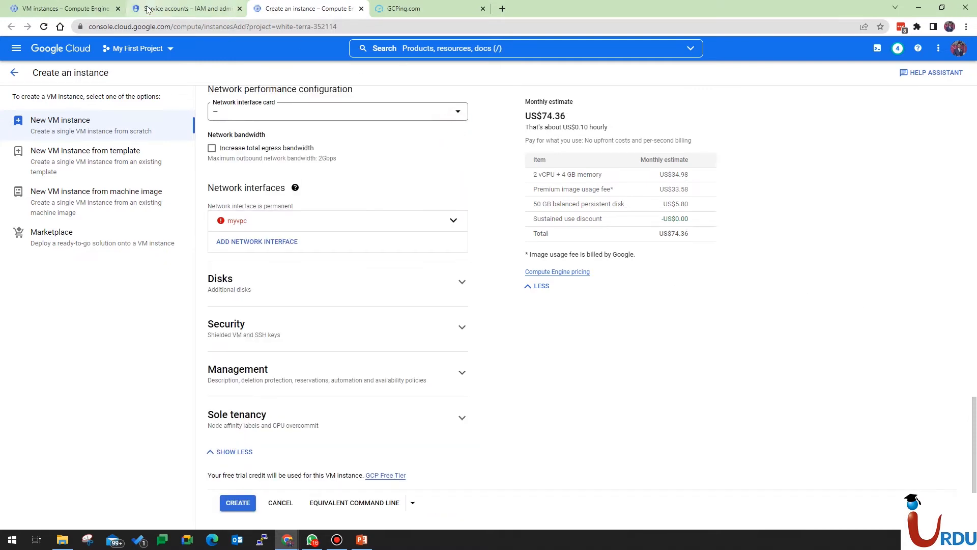
Open the project's VPC networks list and examine the regions of the assignment and myvpc subnets.
left_click(183, 8)
left_click(71, 8)
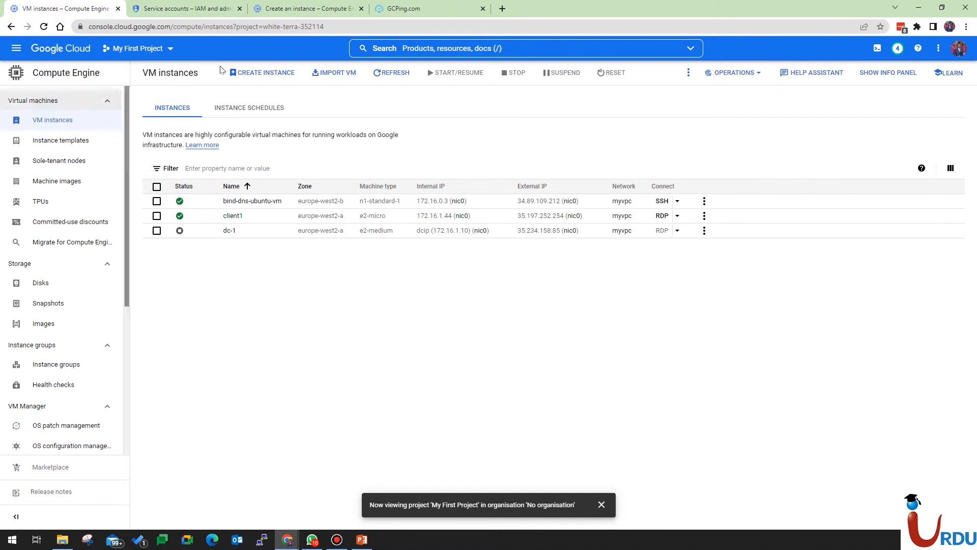
left_click(138, 49)
left_click(23, 48)
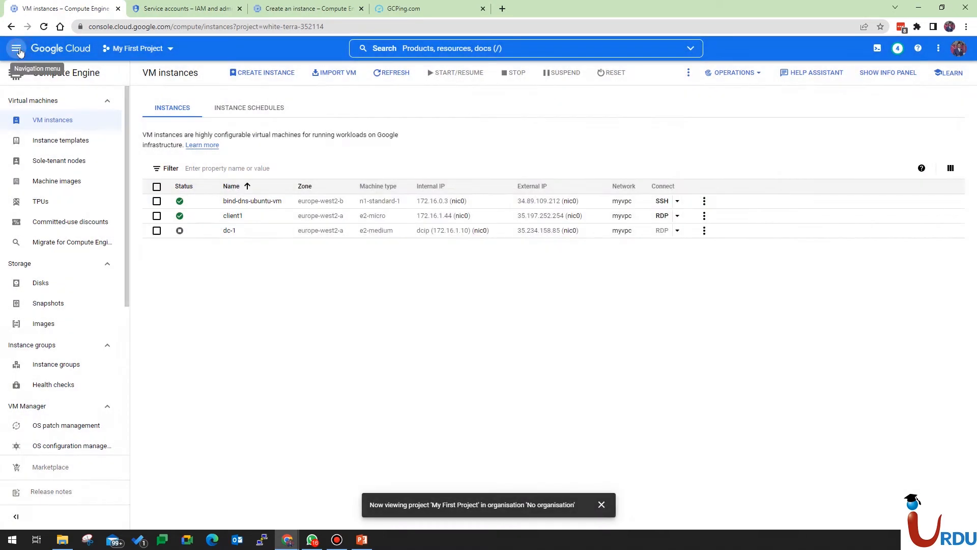
left_click(23, 47)
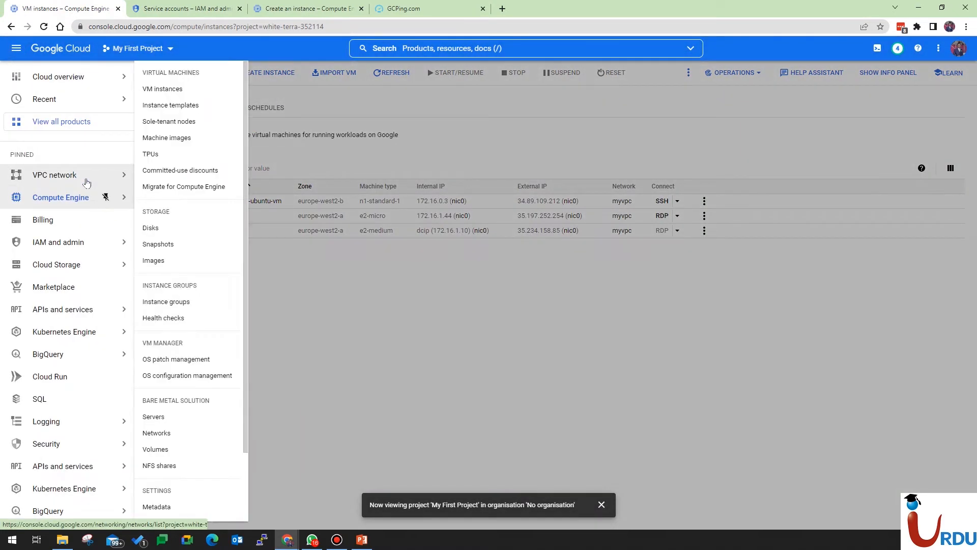
left_click(163, 181)
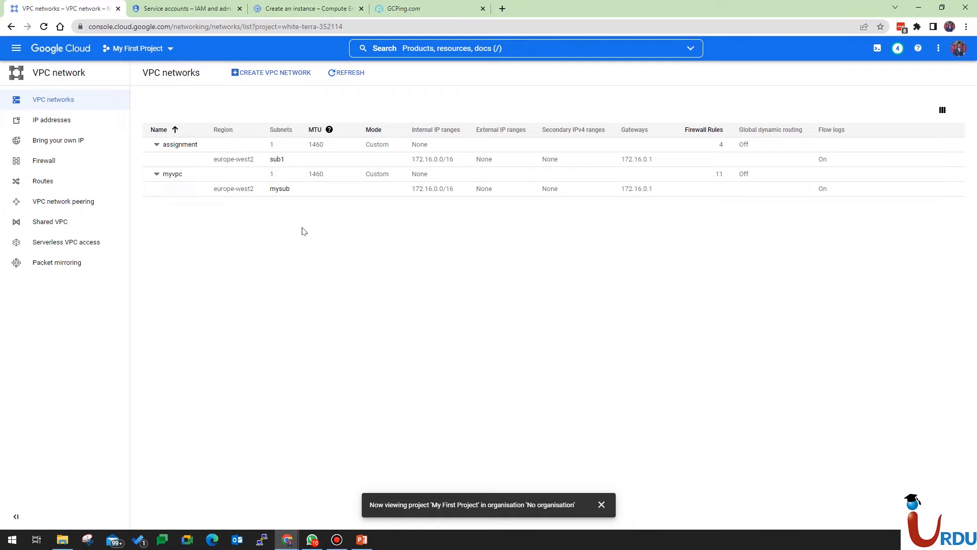
triple_click(239, 189)
triple_click(239, 160)
triple_click(243, 190)
Return to the instance creation form and set the region to europe-west2 (London).
left_click(281, 11)
scroll(975, 234, "up", 10)
scroll(974, 234, "up", 4)
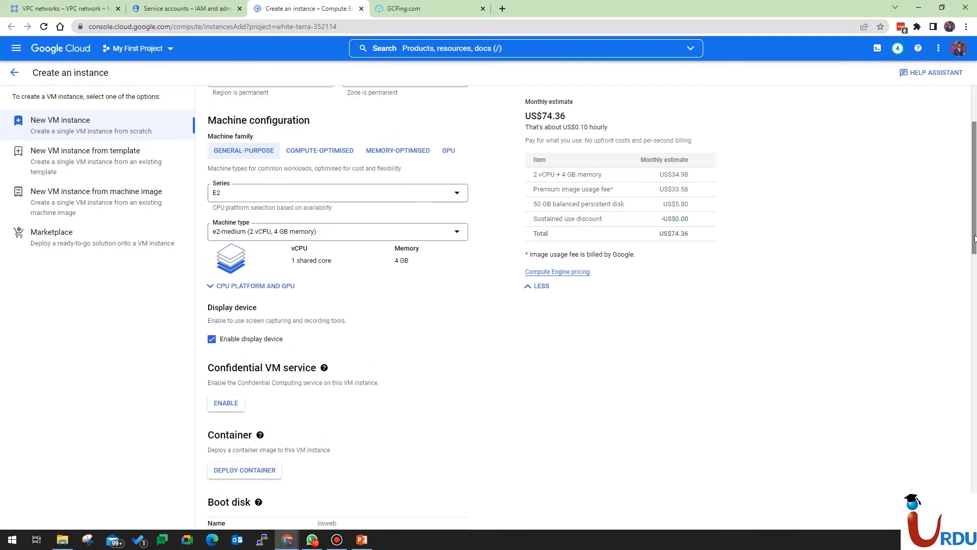
scroll(975, 238, "up", 2)
left_click(270, 165)
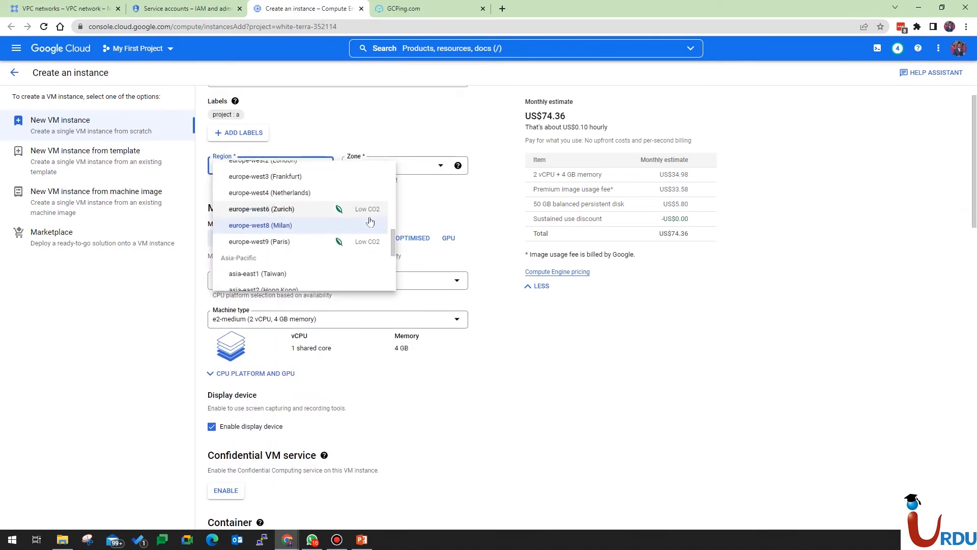
left_click(331, 167)
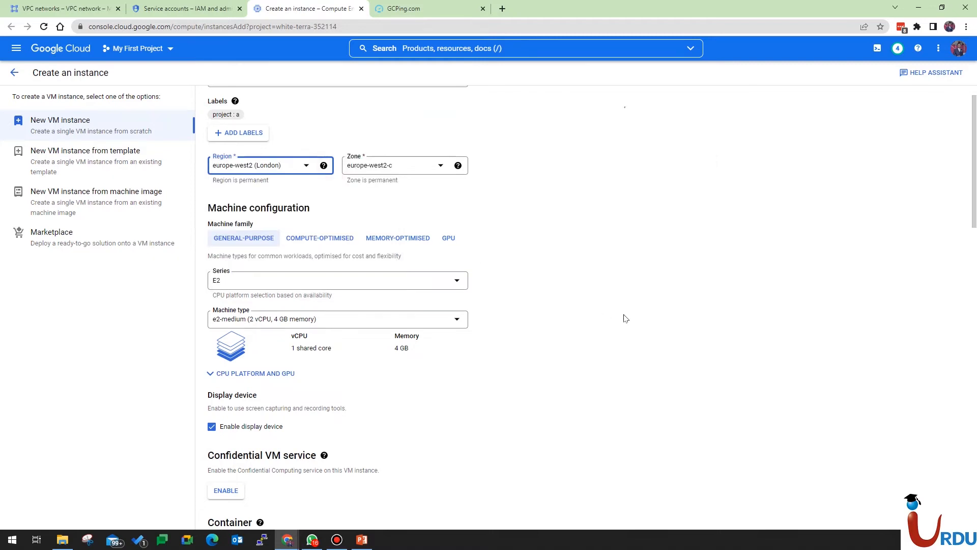
Expand the myvpc network interface and select the mysub IPv4 (172.16.0.0/16) subnetwork.
scroll(974, 350, "down", 8)
scroll(974, 349, "down", 10)
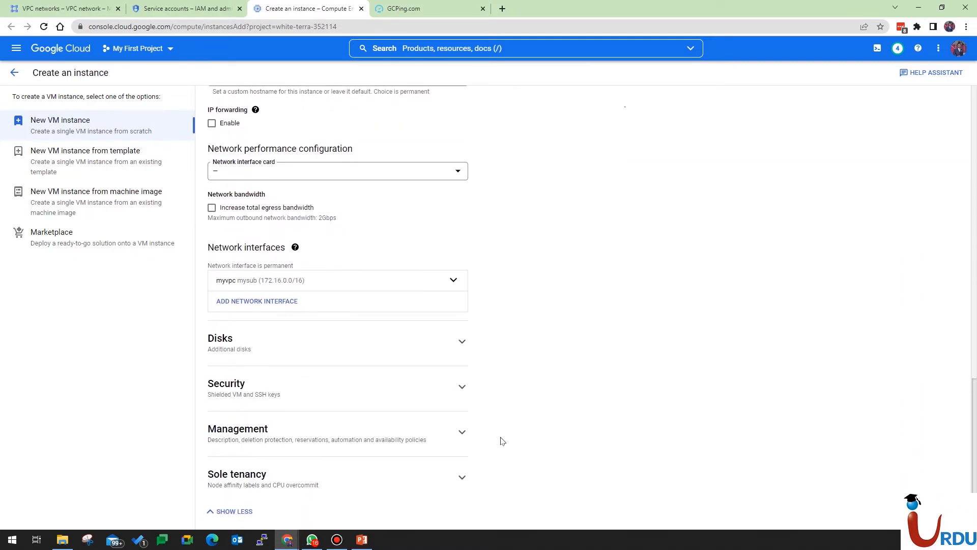
left_click(281, 300)
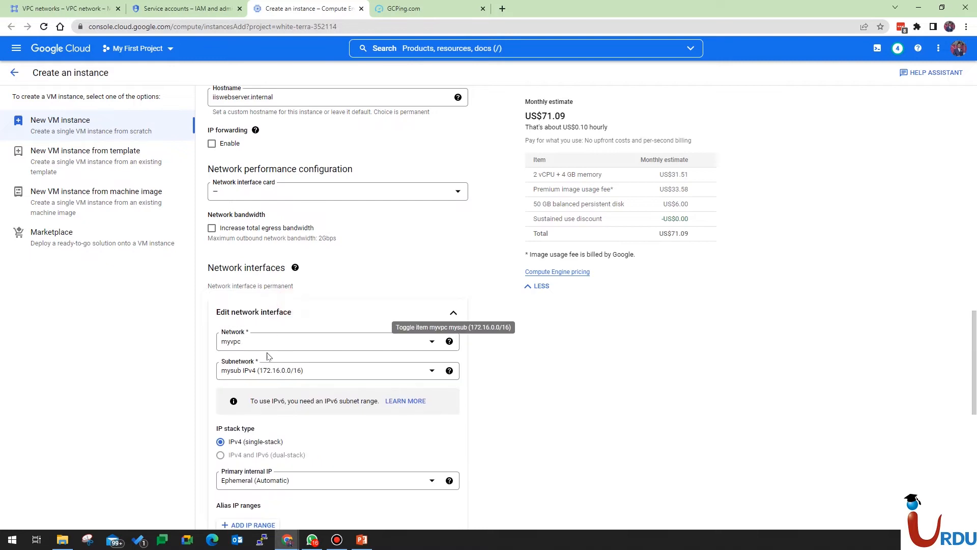
left_click(262, 371)
left_click(286, 408)
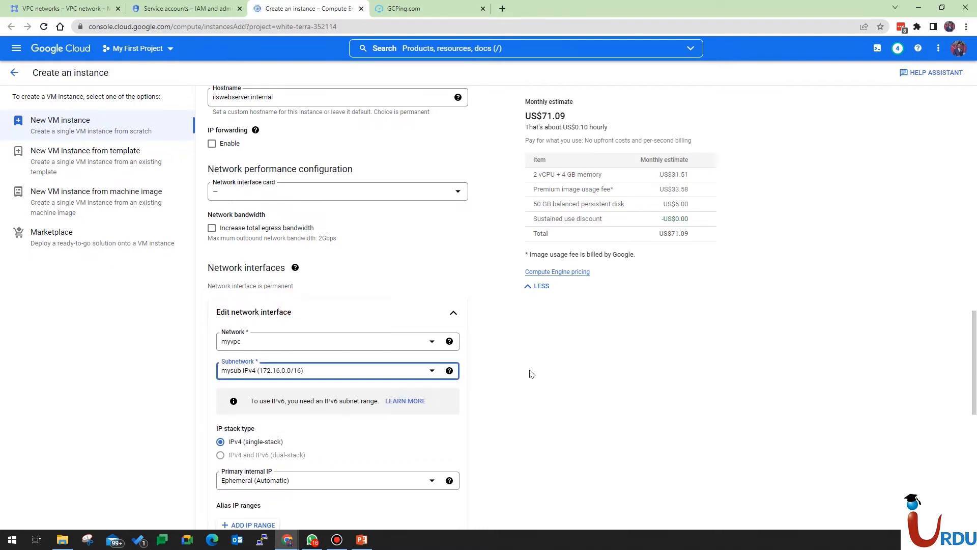
Examine the primary internal IP choices and help for the myvpc interface, keeping Ephemeral (Automatic).
scroll(264, 216, "down", 4)
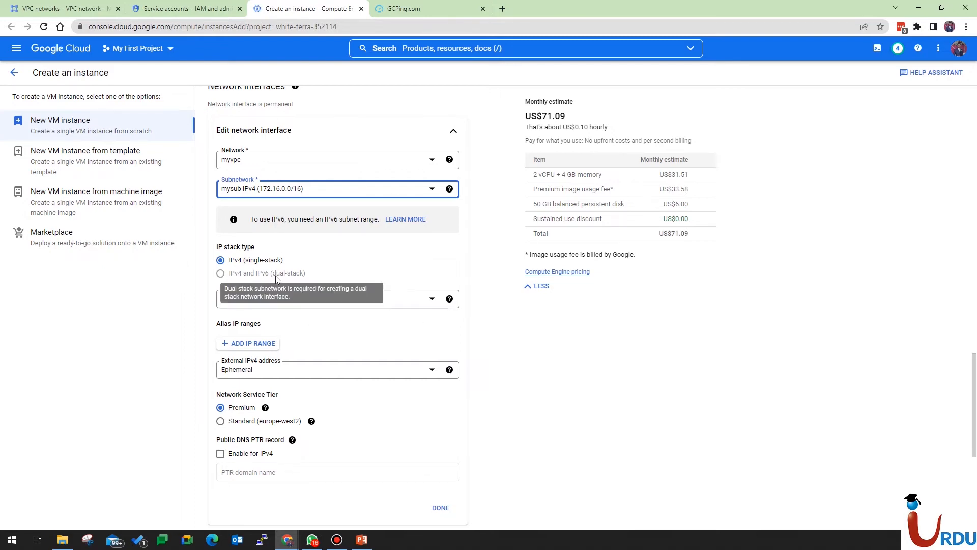
left_click(323, 303)
left_click(292, 339)
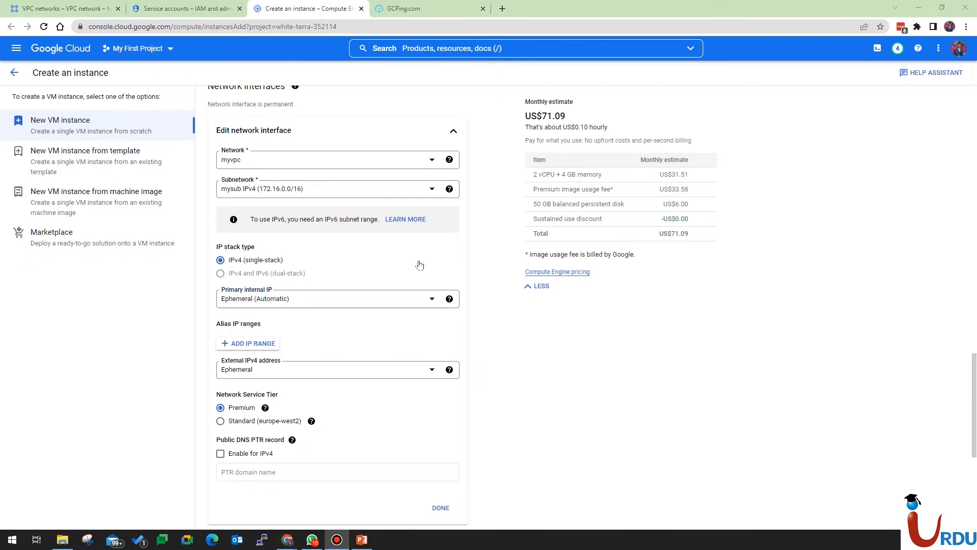
left_click(449, 299)
left_click(535, 322)
left_click(603, 394)
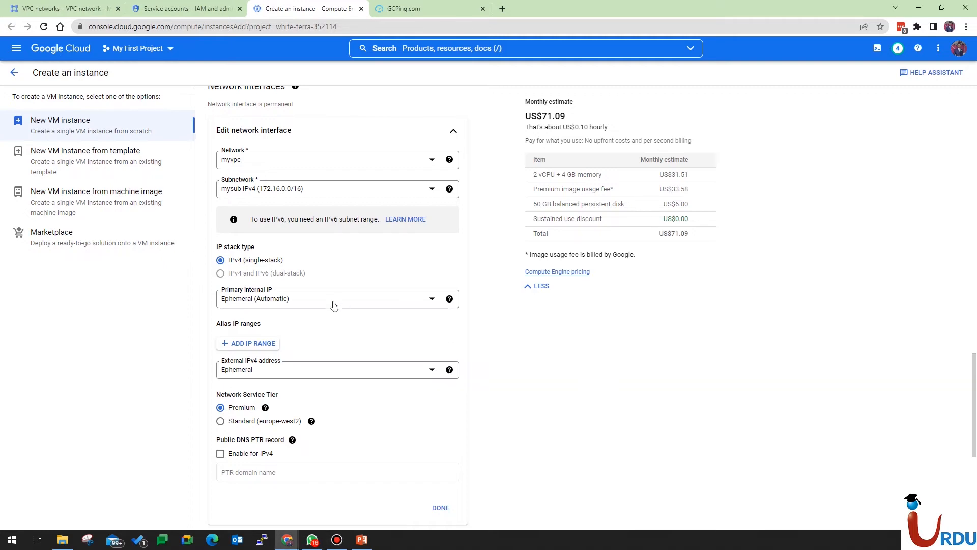
left_click(313, 298)
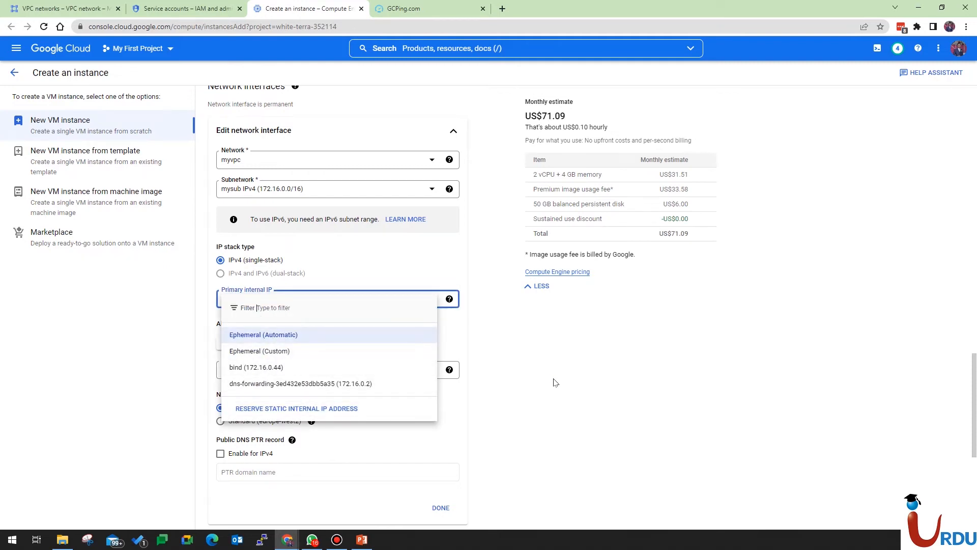
left_click(504, 361)
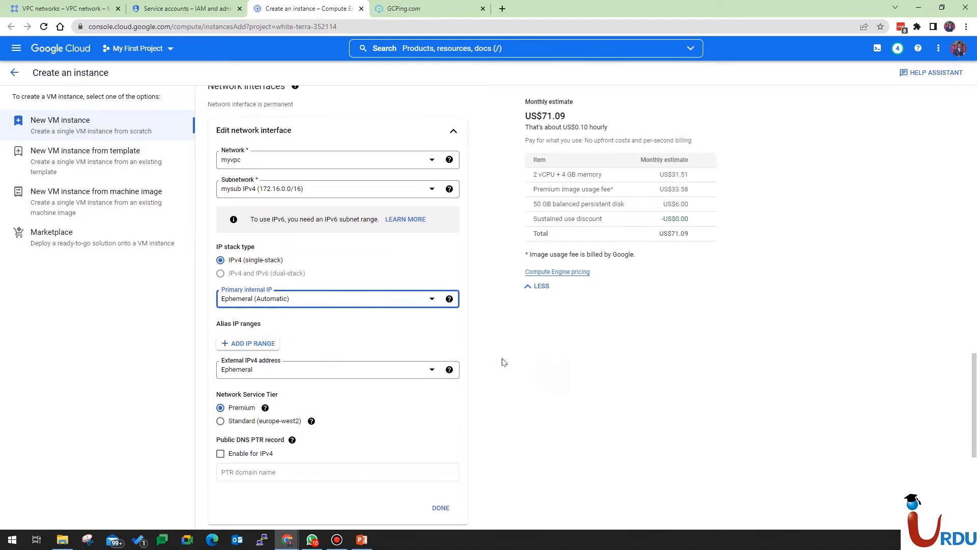
left_click(291, 300)
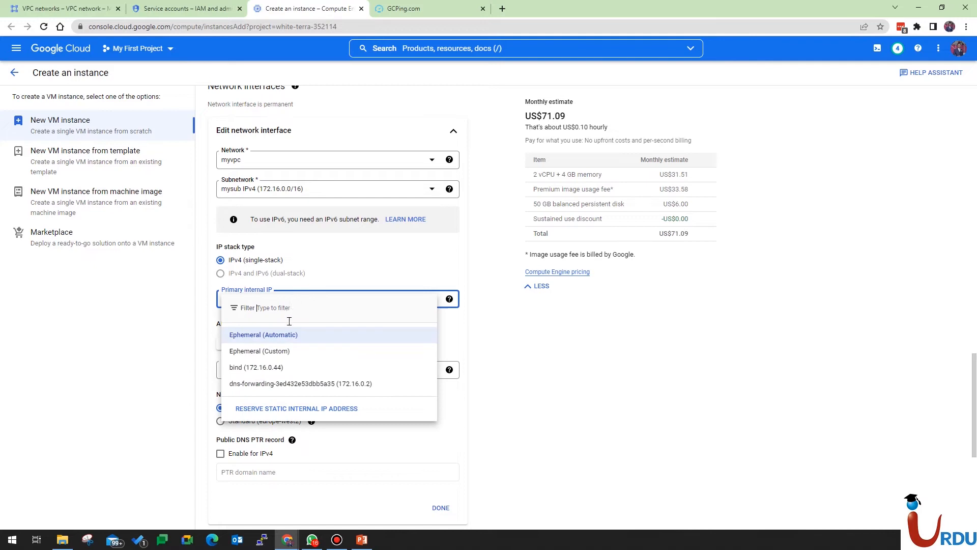
left_click(550, 396)
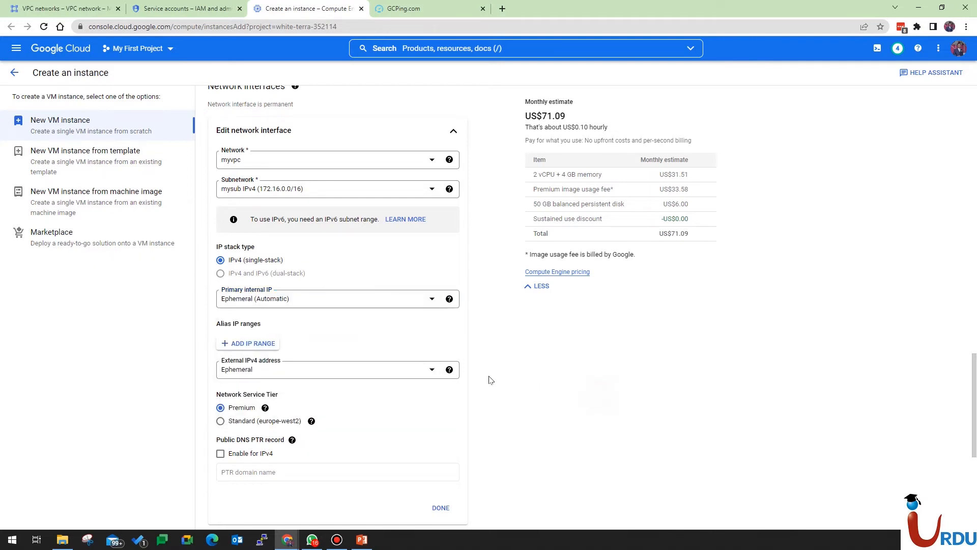
Review the external IPv4 address choices and finish editing the myvpc network interface.
scroll(323, 242, "down", 2)
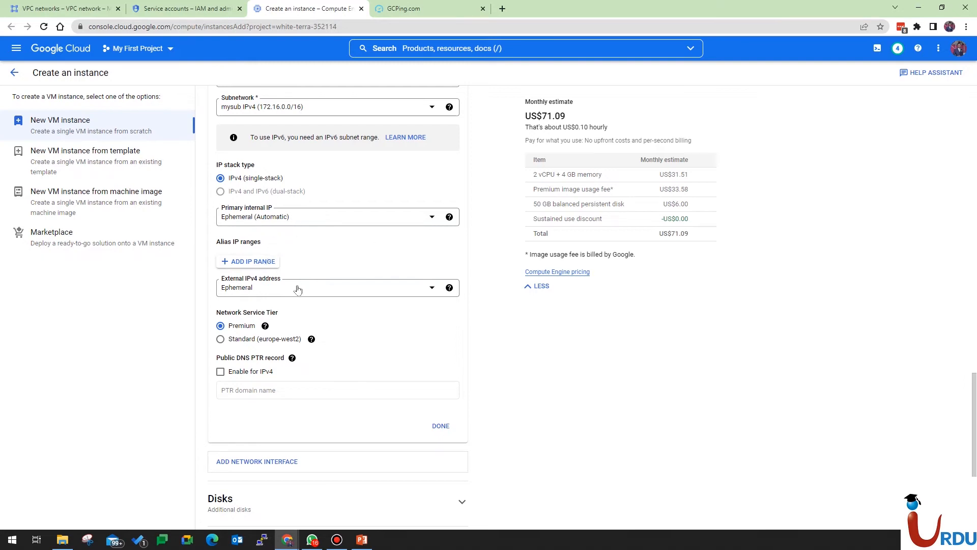
left_click(239, 287)
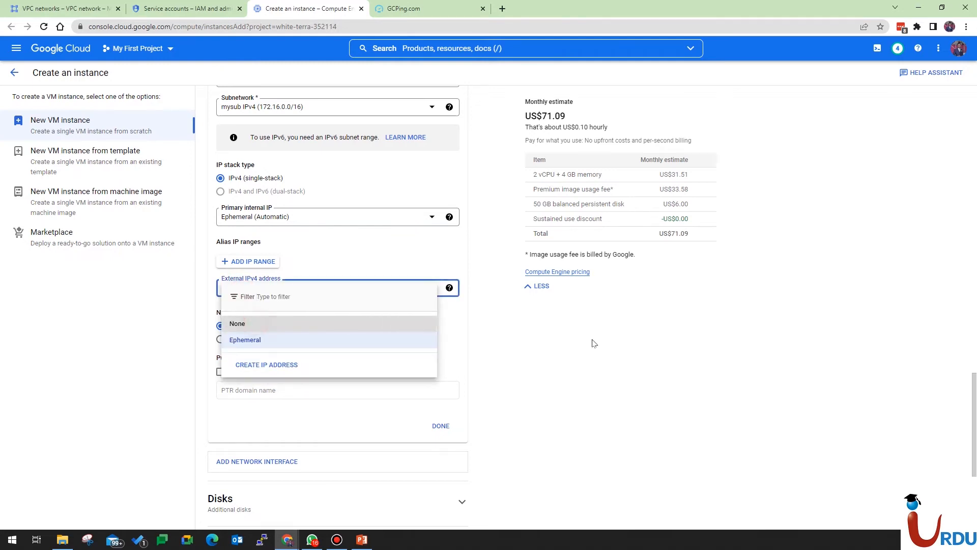
key("Return")
left_click(438, 322)
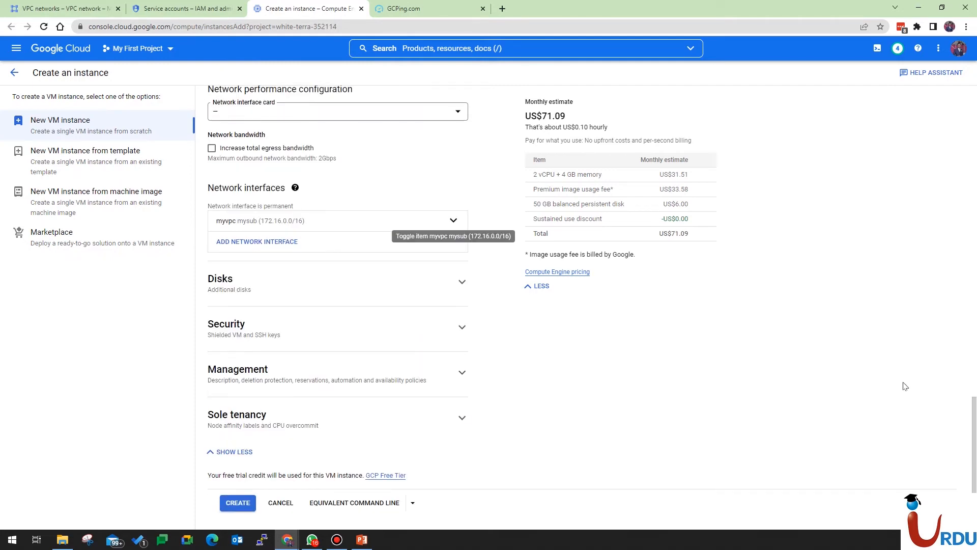
Expand the additional disks section and start a new blank disk named datadrive.
left_click(261, 290)
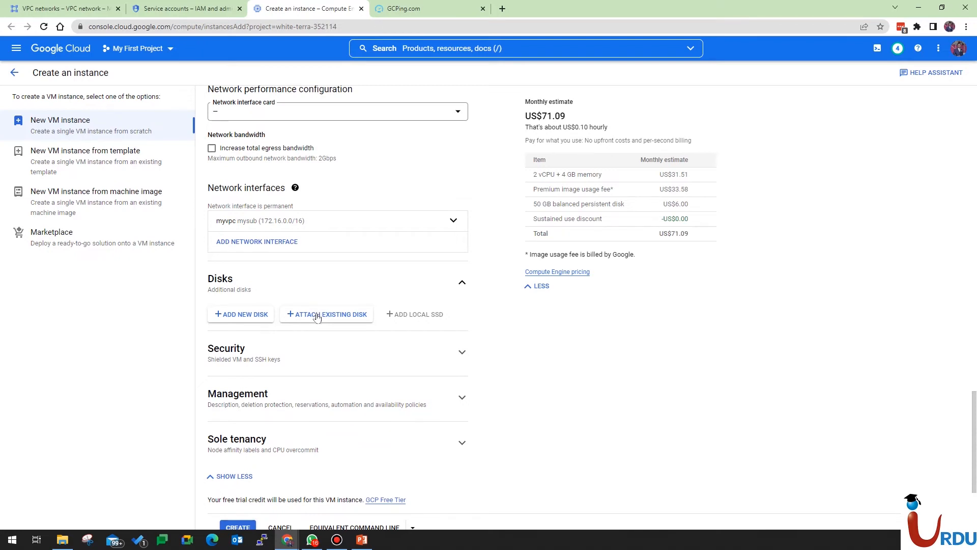
mouse_move(419, 319)
left_click(244, 316)
left_click(728, 88)
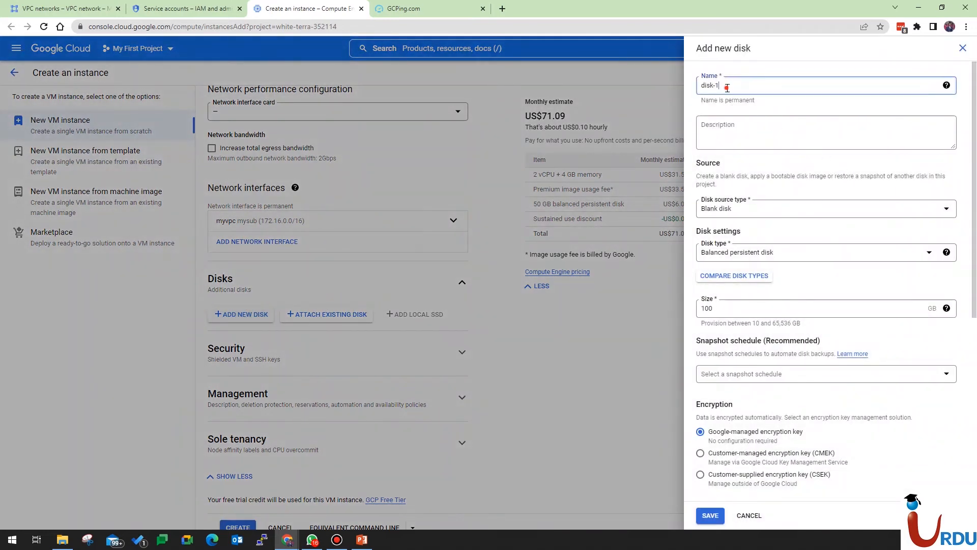
type("datadrive")
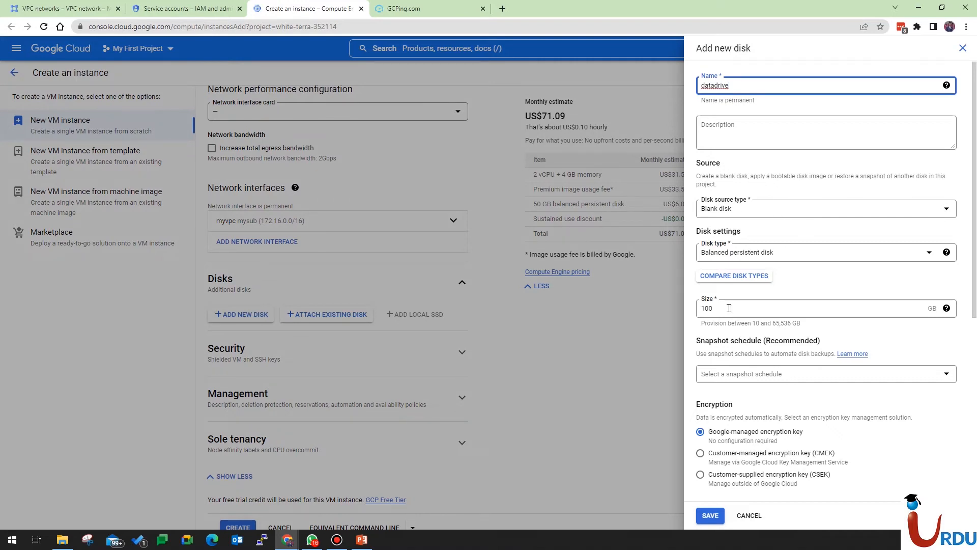
Set the new disk's type to Standard persistent disk and its size to 20 GB.
left_click(742, 253)
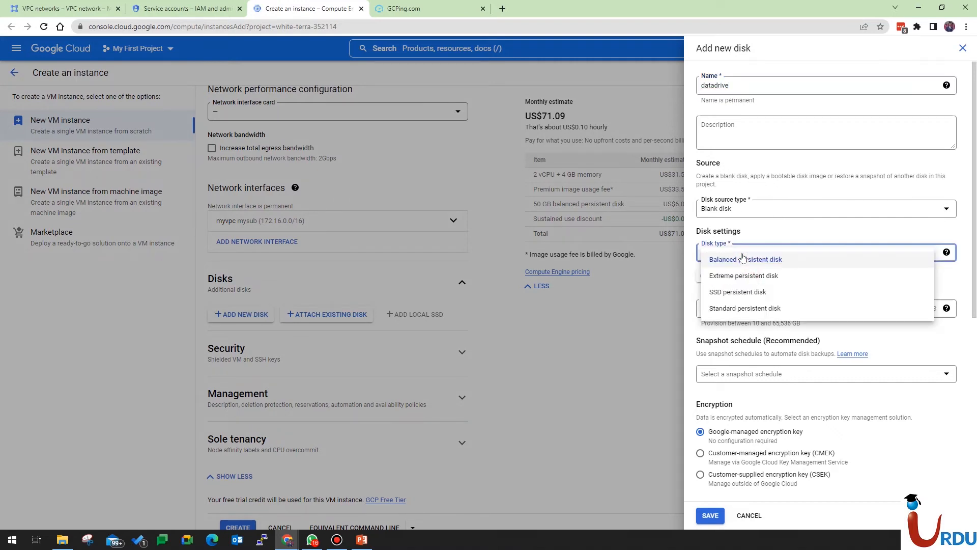
left_click(755, 309)
left_click(740, 314)
double_click(741, 308)
type("20")
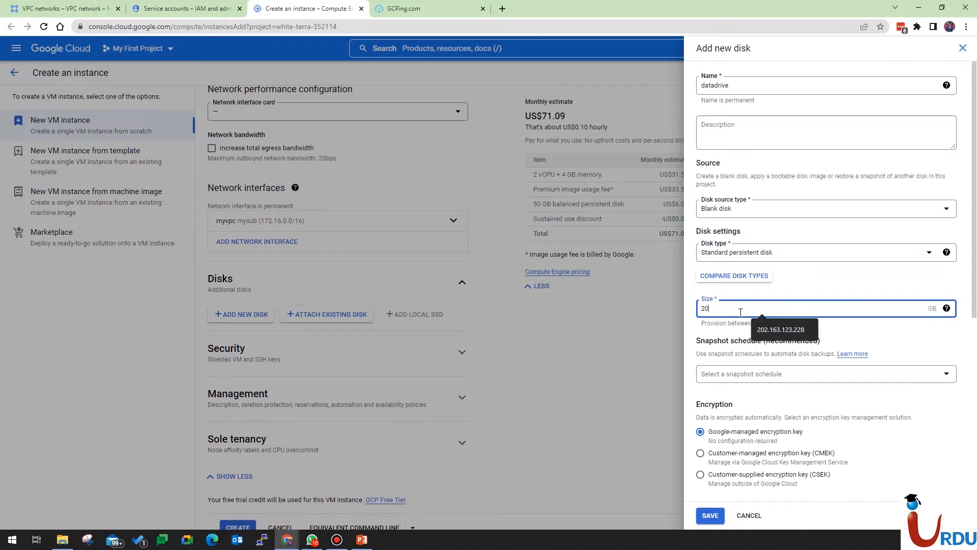
left_click(874, 421)
Set the datadrive disk's deletion rule to Delete disk and view the device name help.
scroll(975, 345, "down", 2)
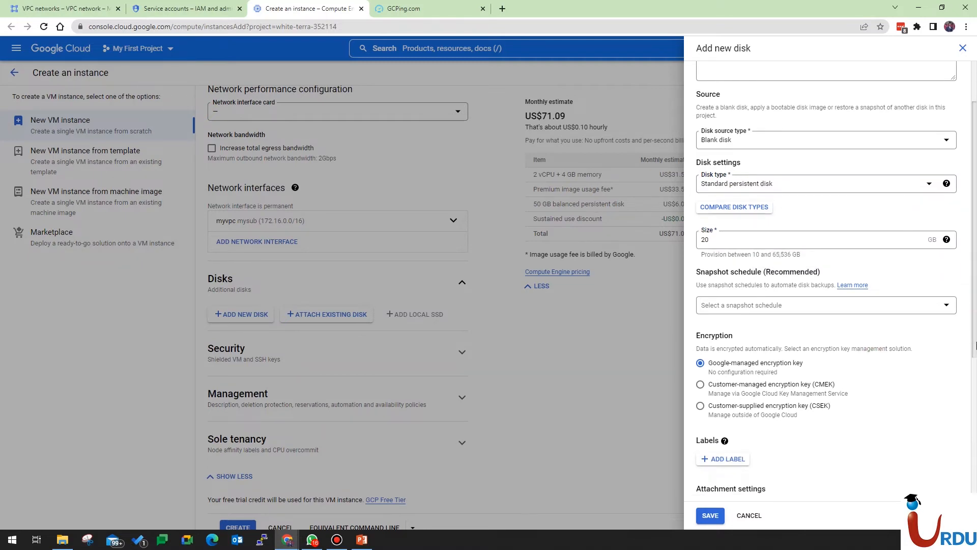
left_click_drag(975, 345, 976, 492)
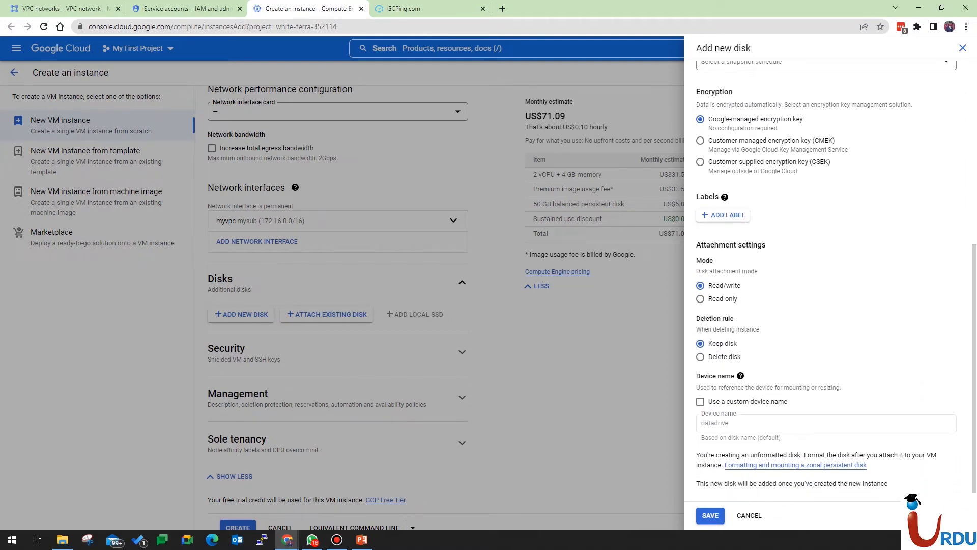
left_click_drag(699, 329, 762, 331)
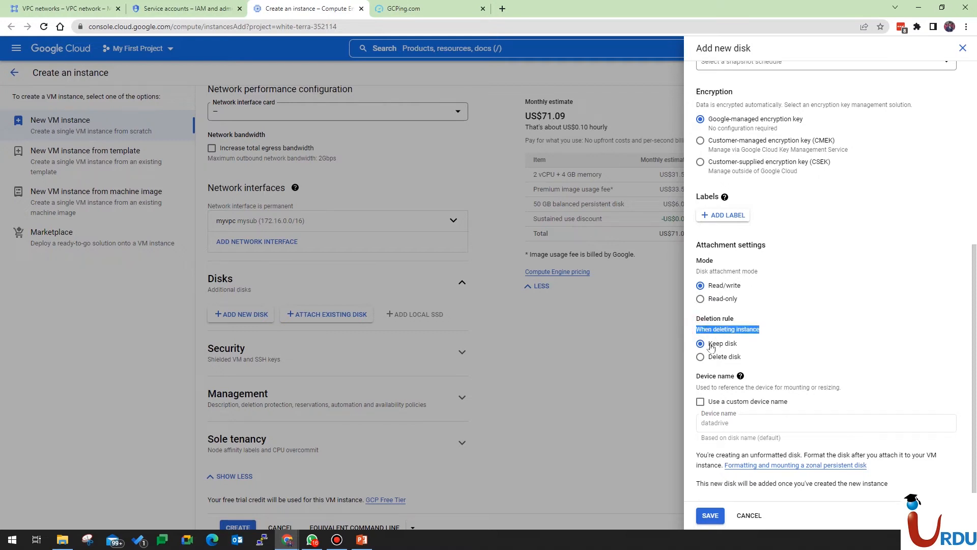
left_click(729, 357)
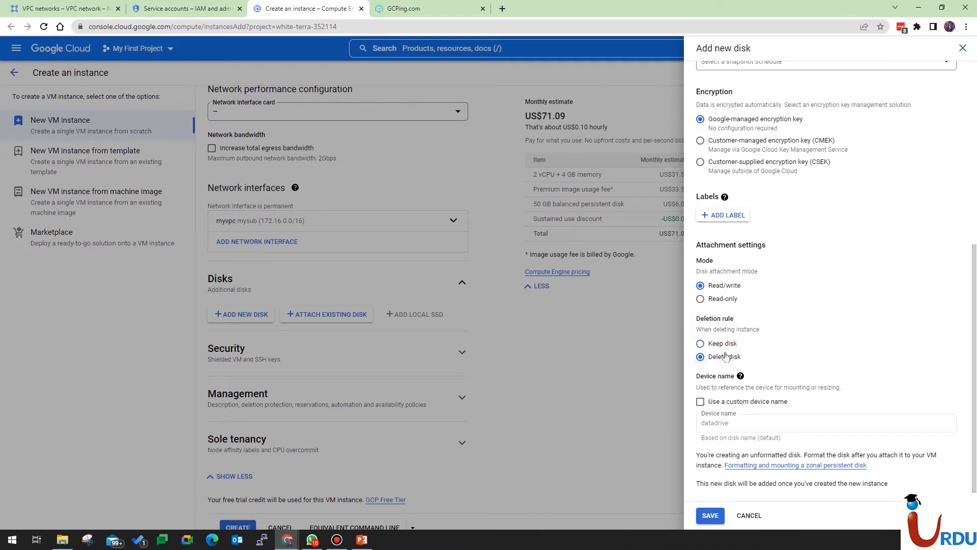
mouse_move(740, 375)
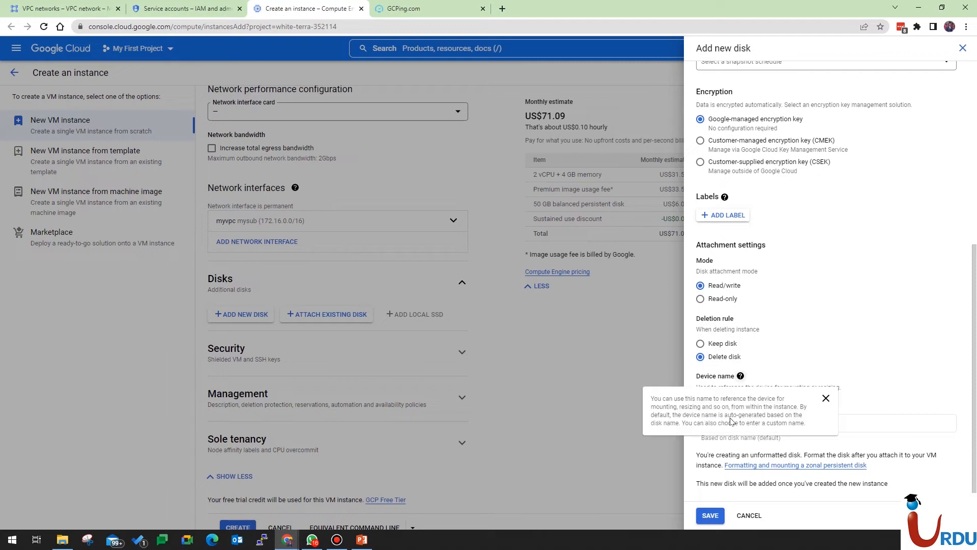
Check the snapshot schedule choices without selecting one, and save the datadrive disk.
left_click_drag(974, 315, 976, 286)
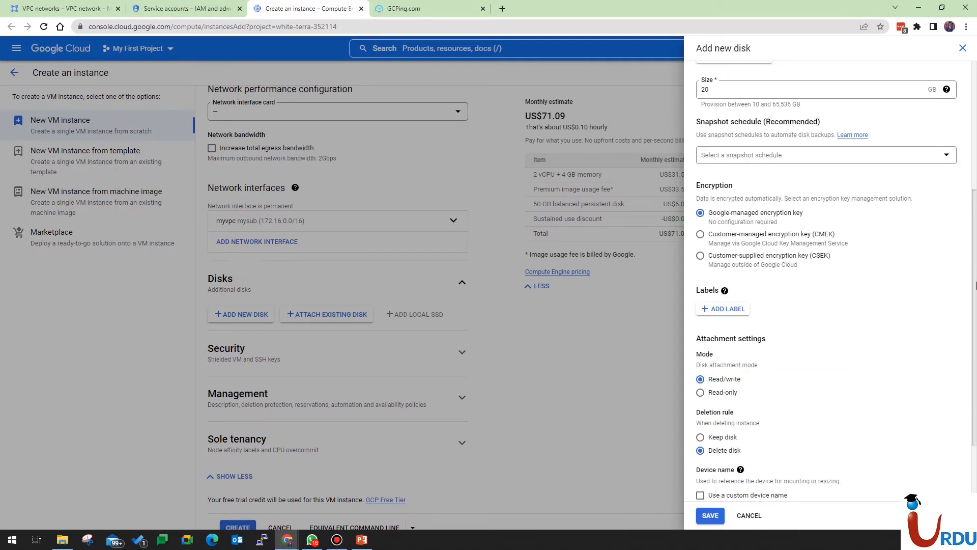
scroll(710, 254, "up", 2)
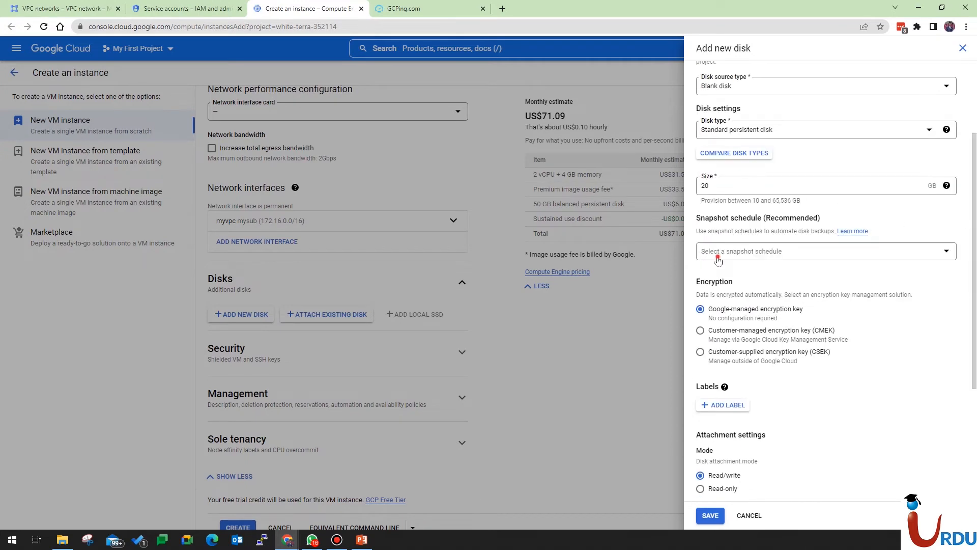
left_click(717, 257)
left_click(934, 437)
scroll(731, 490, "down", 4)
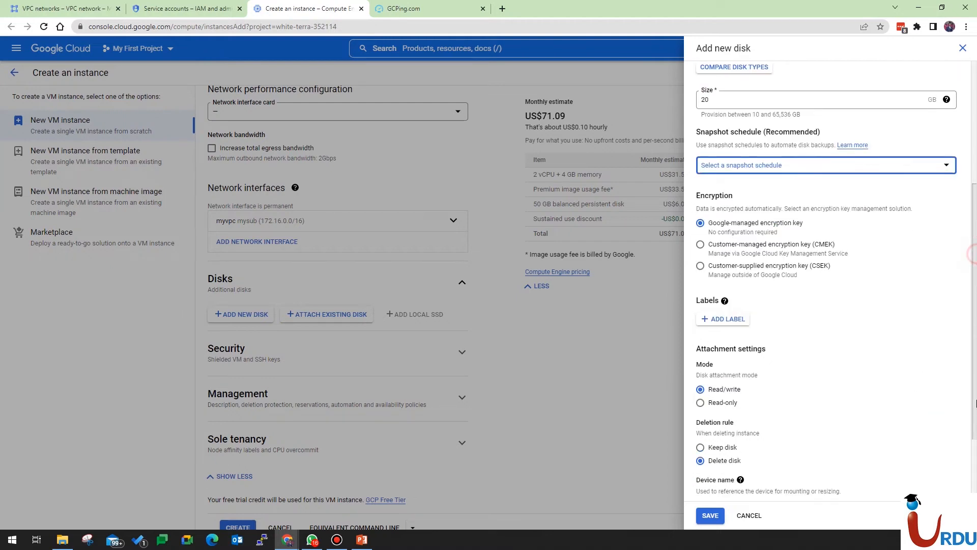
left_click(704, 518)
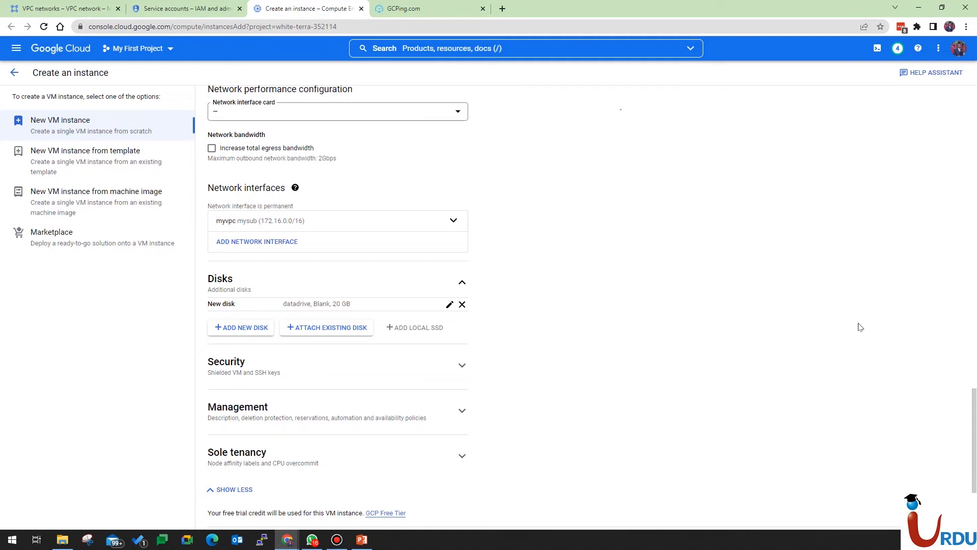
Expand the instance's security settings, review the Shielded VM option help, and turn off vTPM.
left_click_drag(974, 409, 974, 425)
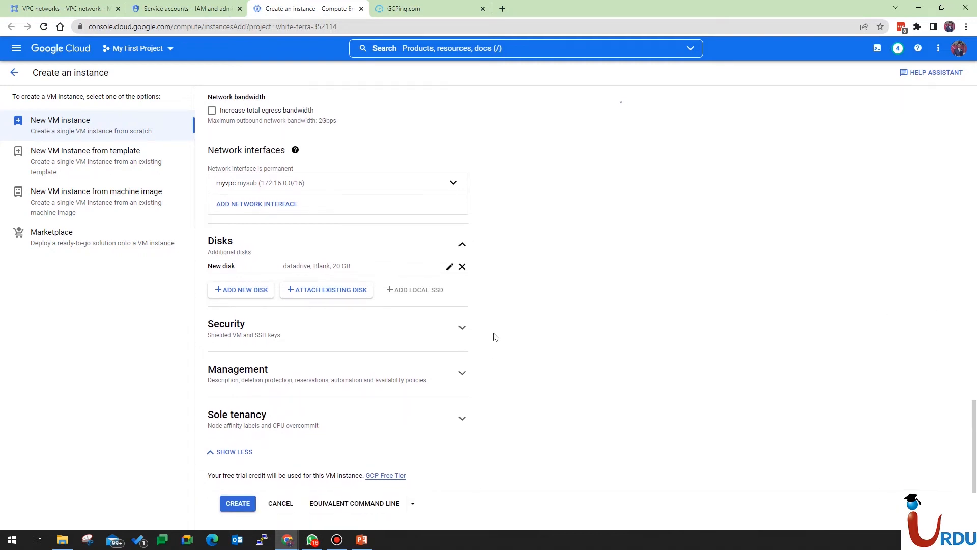
left_click(431, 333)
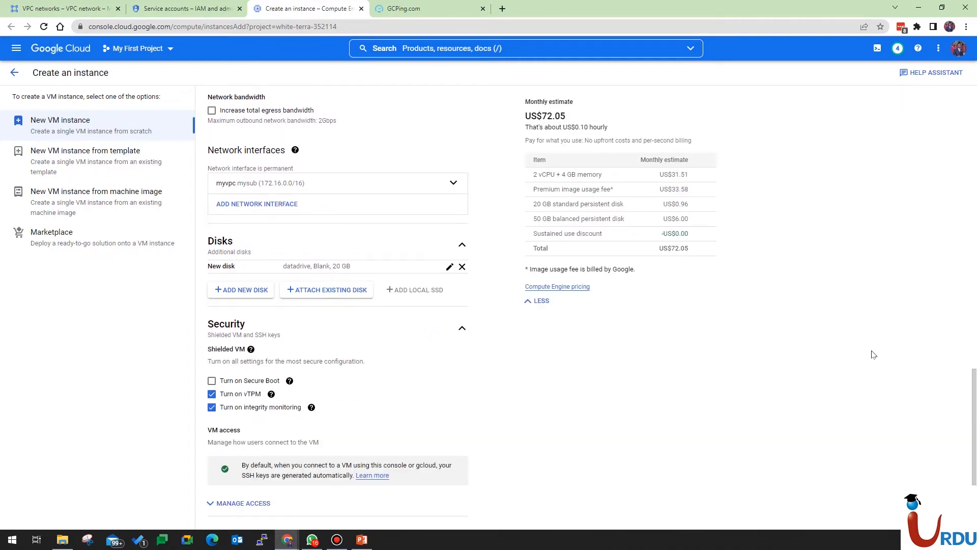
left_click_drag(975, 407, 976, 421)
scroll(976, 421, "down", 3)
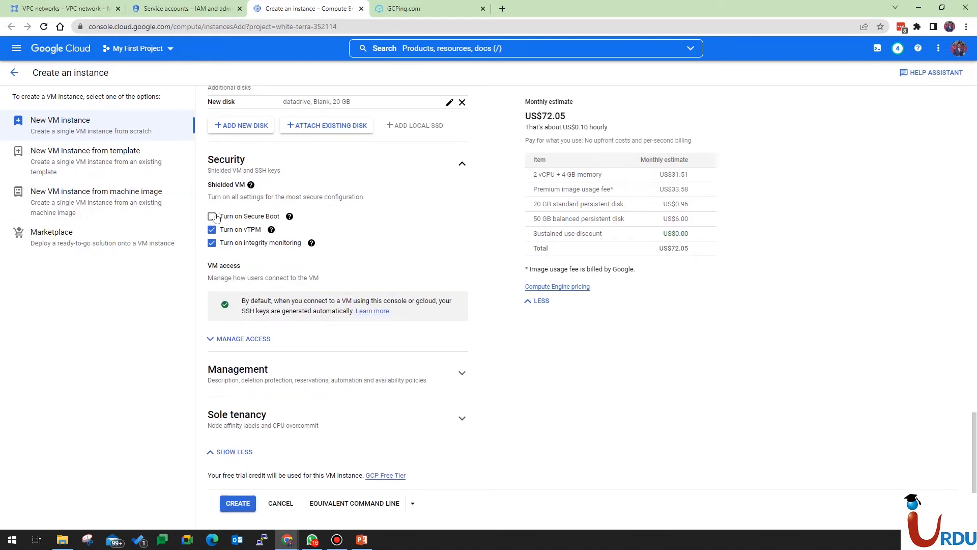
left_click(289, 217)
left_click(272, 230)
mouse_move(271, 232)
left_click(212, 230)
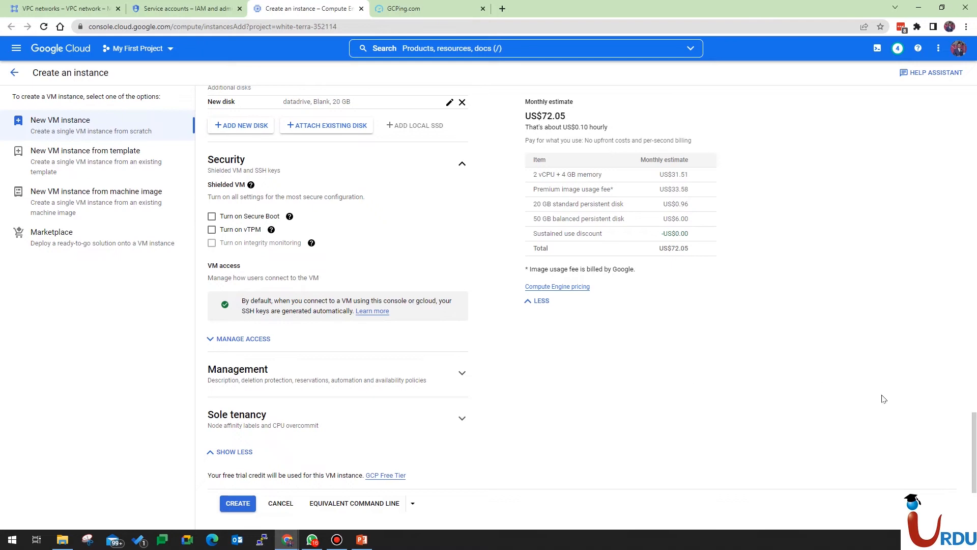
Expand the management settings and review the instance configuration from the boot disk image to the availability policies.
left_click(391, 380)
scroll(961, 239, "up", 15)
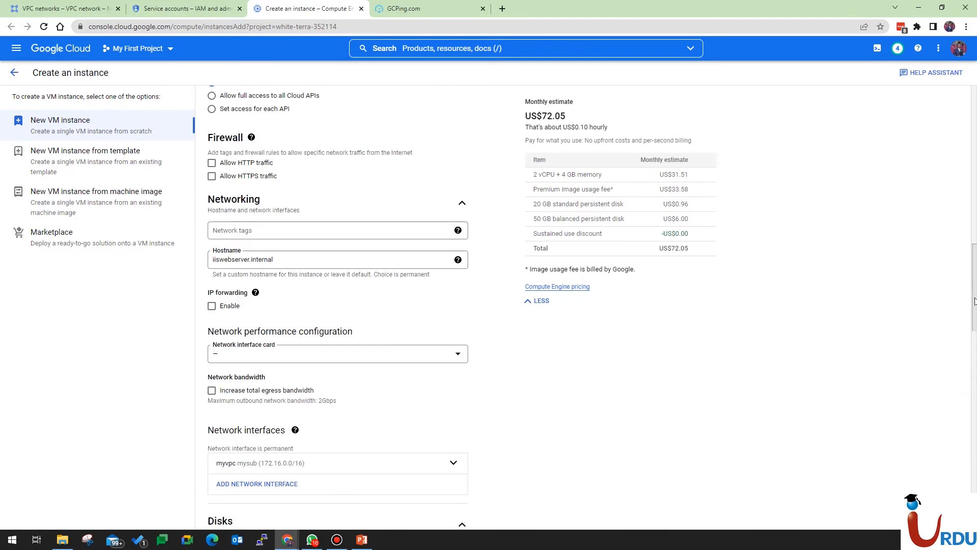
scroll(960, 238, "up", 5)
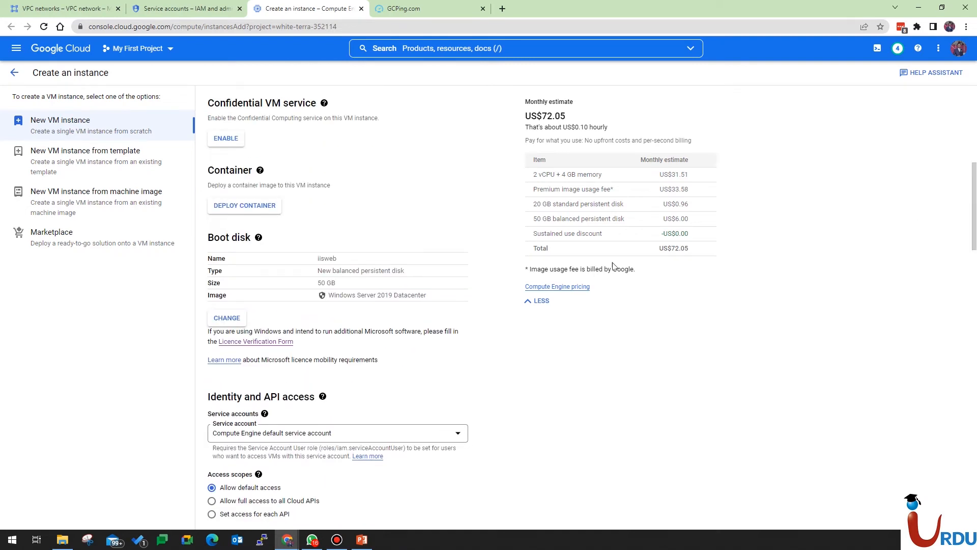
left_click_drag(367, 295, 419, 295)
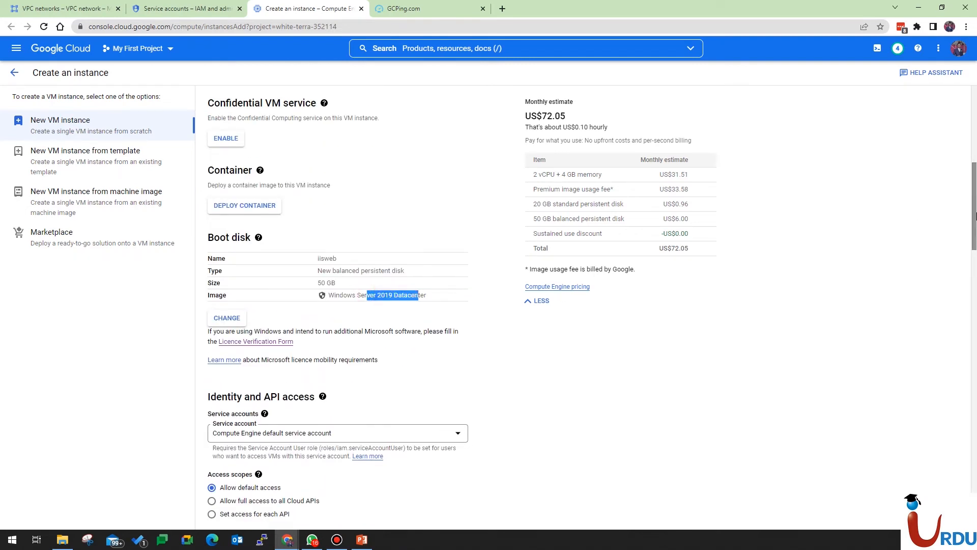
scroll(975, 260, "down", 4)
left_click_drag(974, 259, 975, 453)
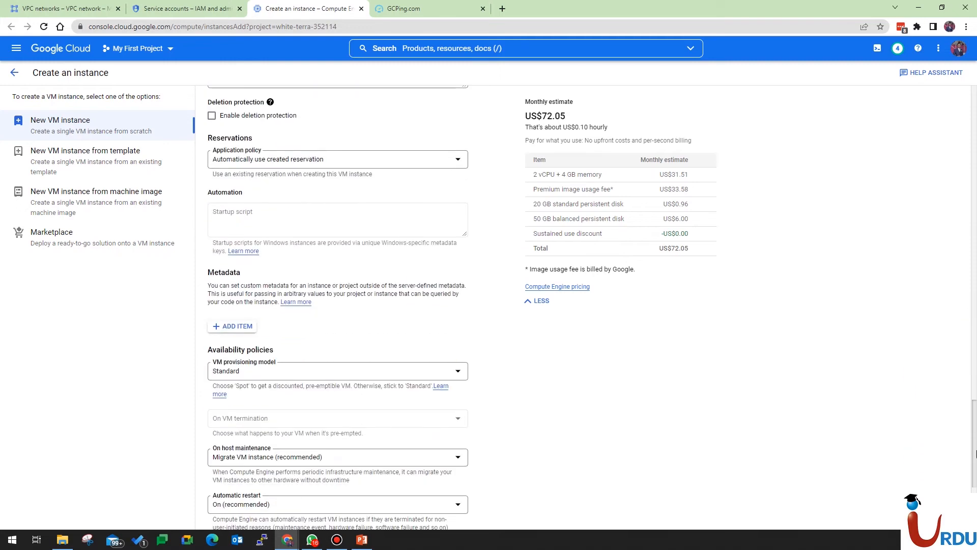
scroll(975, 446, "down", 1)
left_click_drag(976, 445, 975, 452)
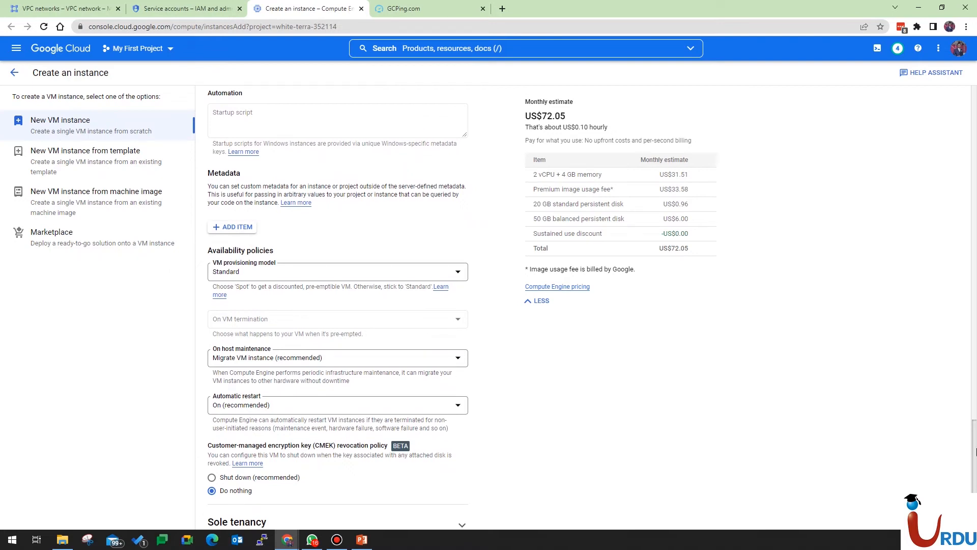
Enter "this is my test vm only" as the instance's description in the management settings.
left_click_drag(975, 451, 974, 375)
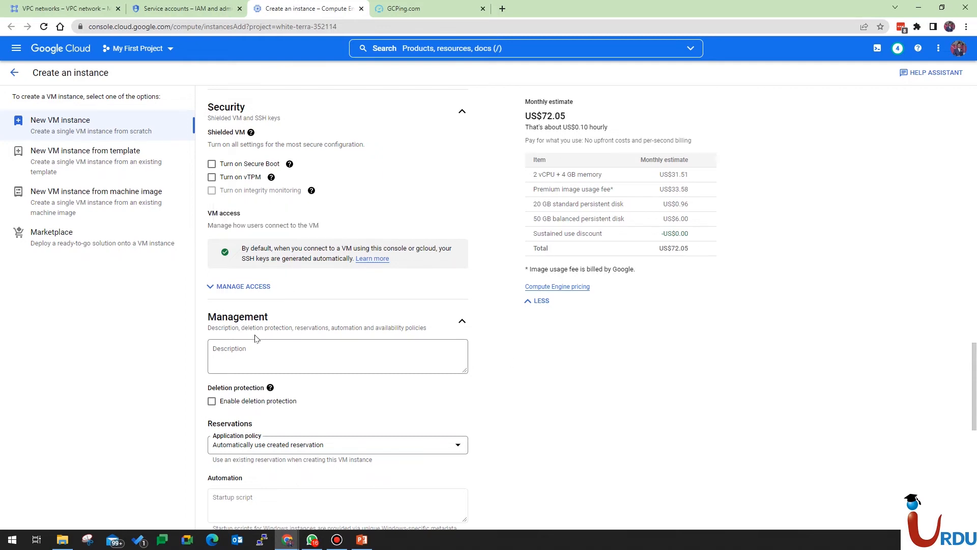
left_click(277, 349)
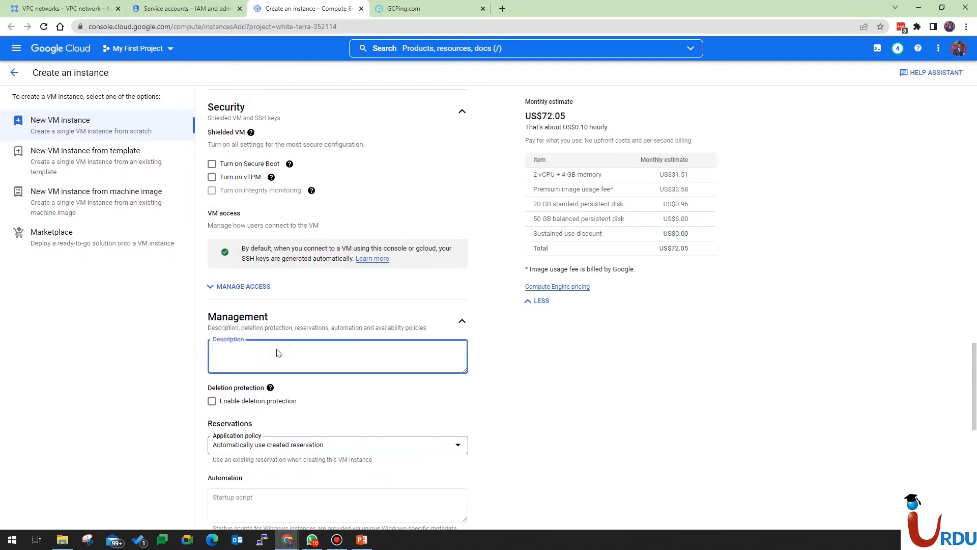
left_click(367, 327)
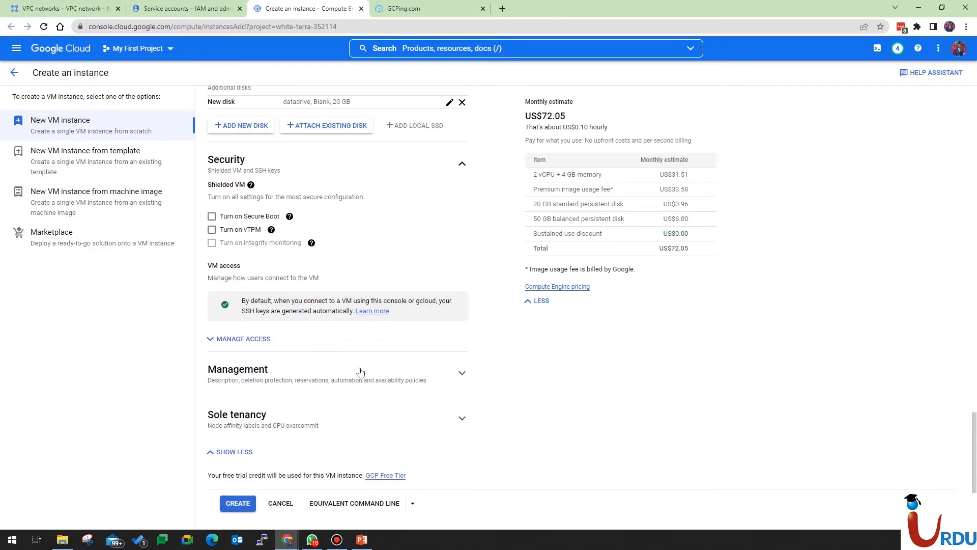
left_click(360, 372)
left_click(348, 360)
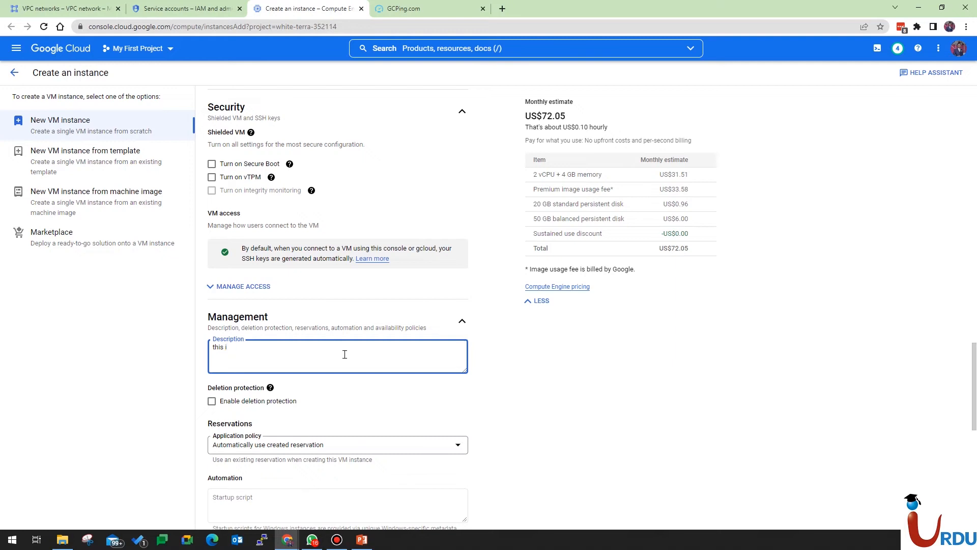
type("this is my test vm")
left_click(606, 421)
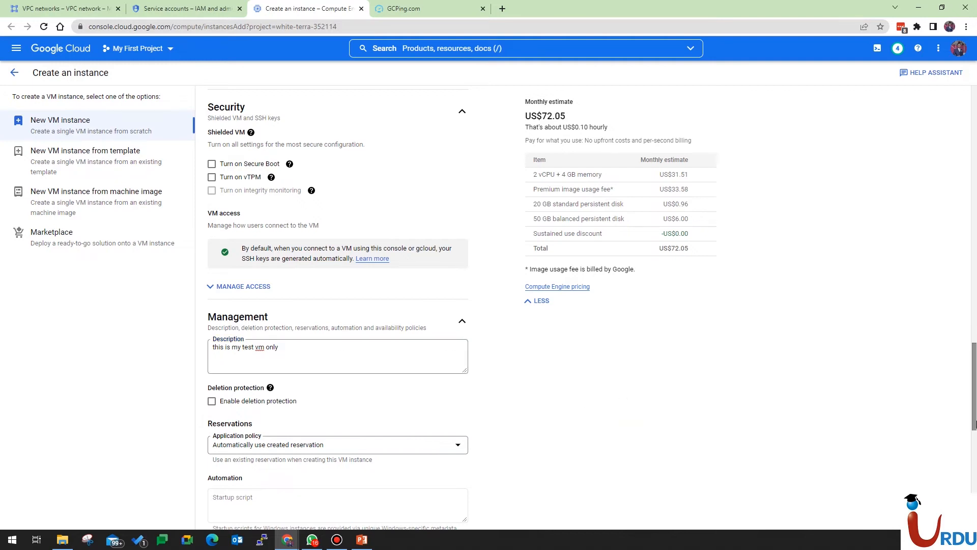
Turn on deletion protection for the instance, view its help, and turn the protection off again.
scroll(408, 263, "down", 3)
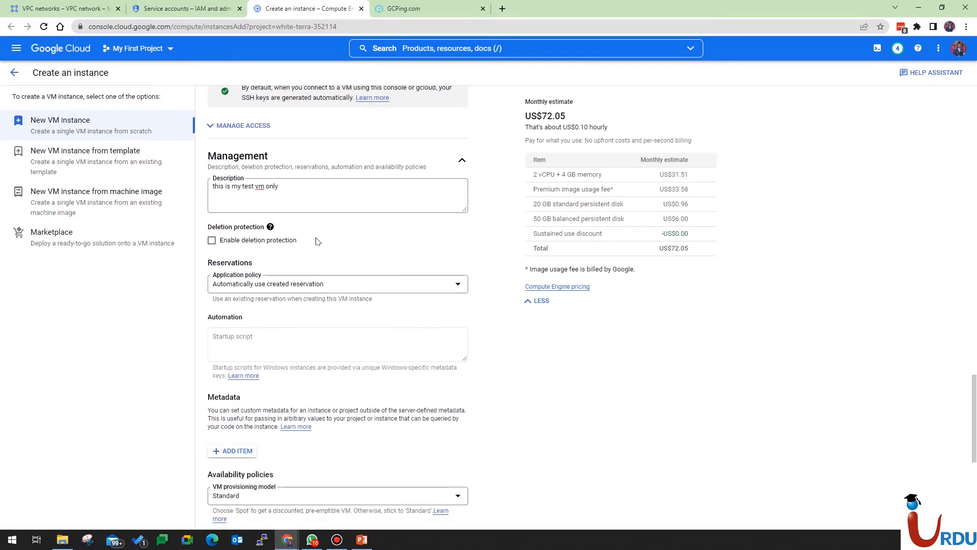
left_click(269, 246)
mouse_move(270, 227)
left_click(432, 203)
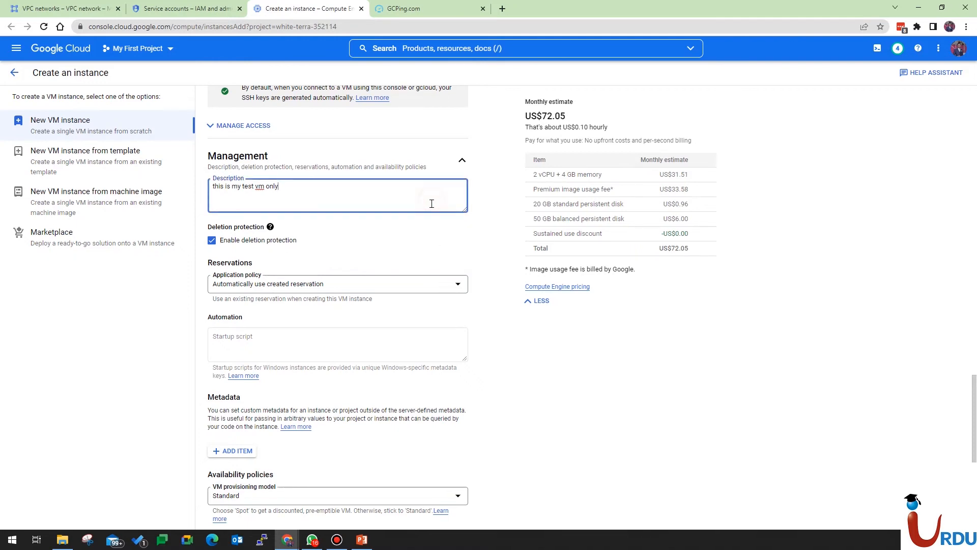
left_click(251, 242)
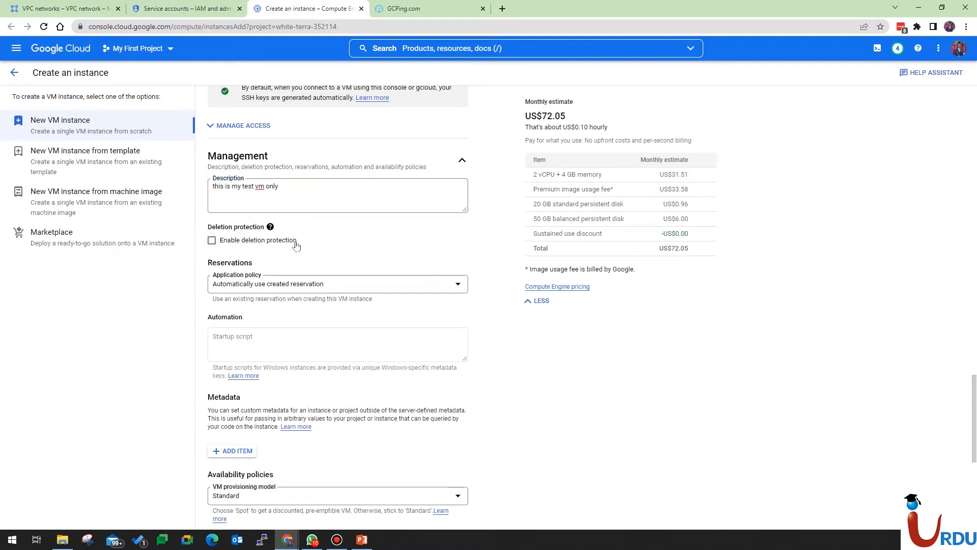
Review the reservation application policy choices and read the policy's description without choosing another option.
left_click_drag(975, 390, 976, 402)
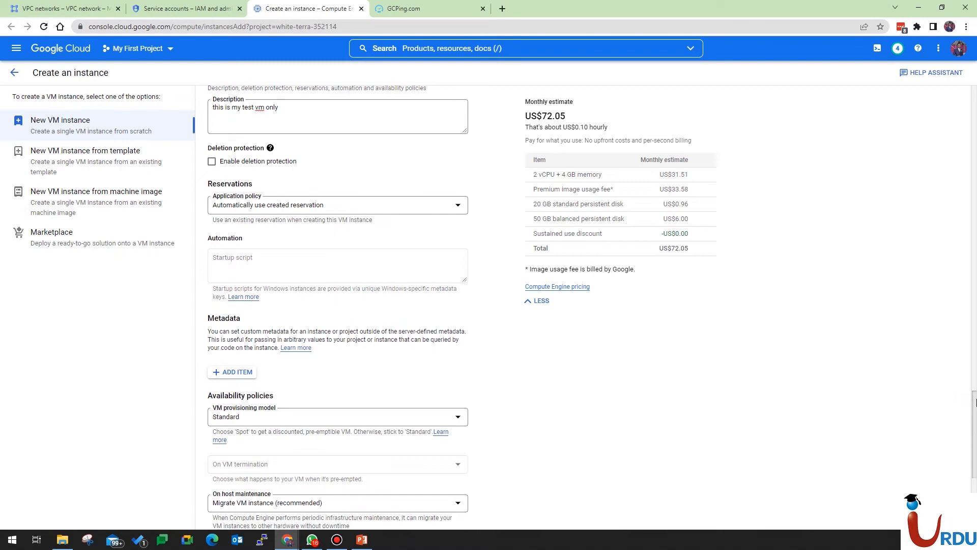
left_click(314, 208)
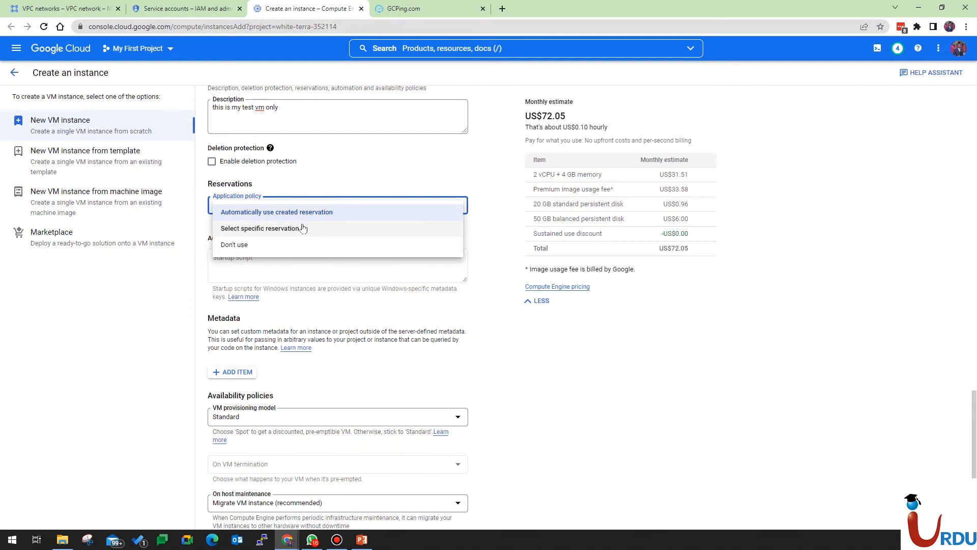
left_click(178, 307)
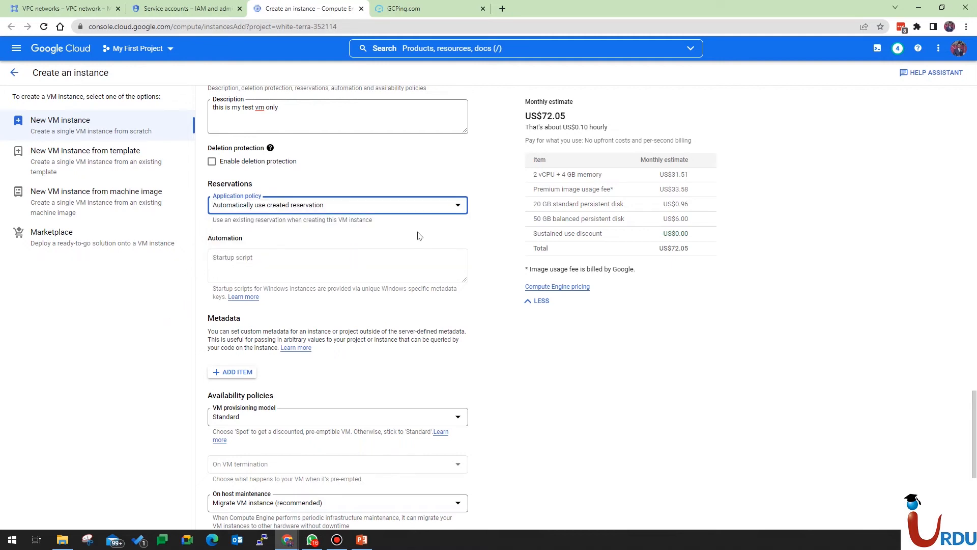
triple_click(246, 221)
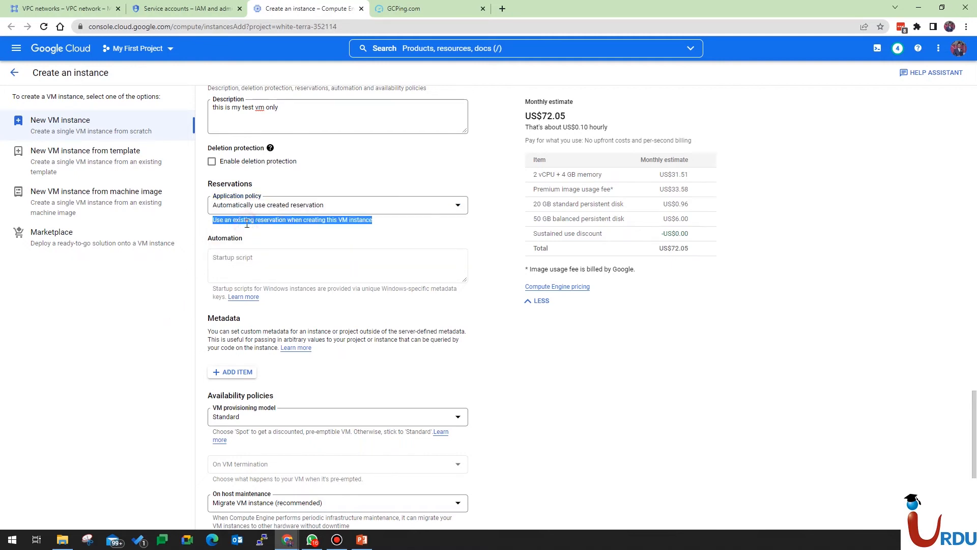
left_click(367, 247)
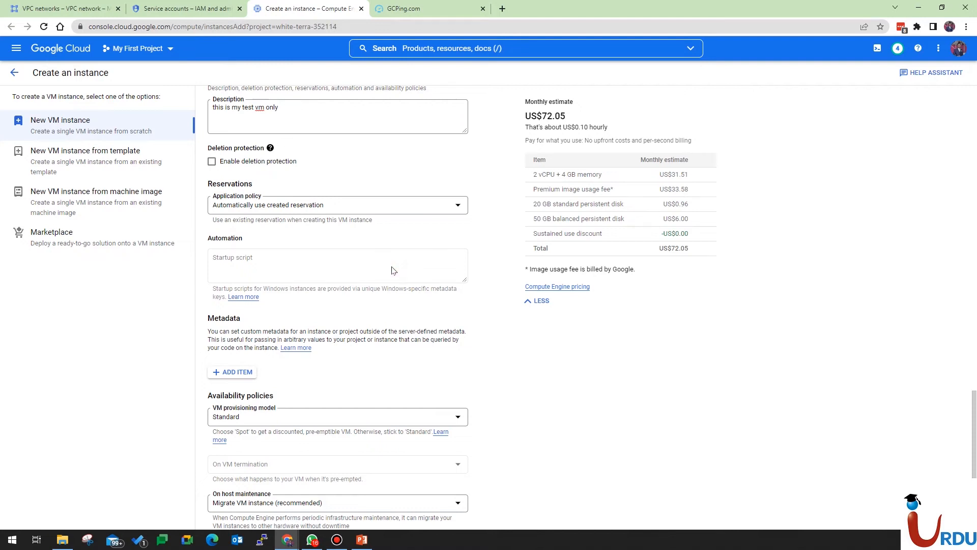
Add an empty custom metadata item, check the metadata documentation link's options, and delete the item.
left_click_drag(974, 438, 976, 458)
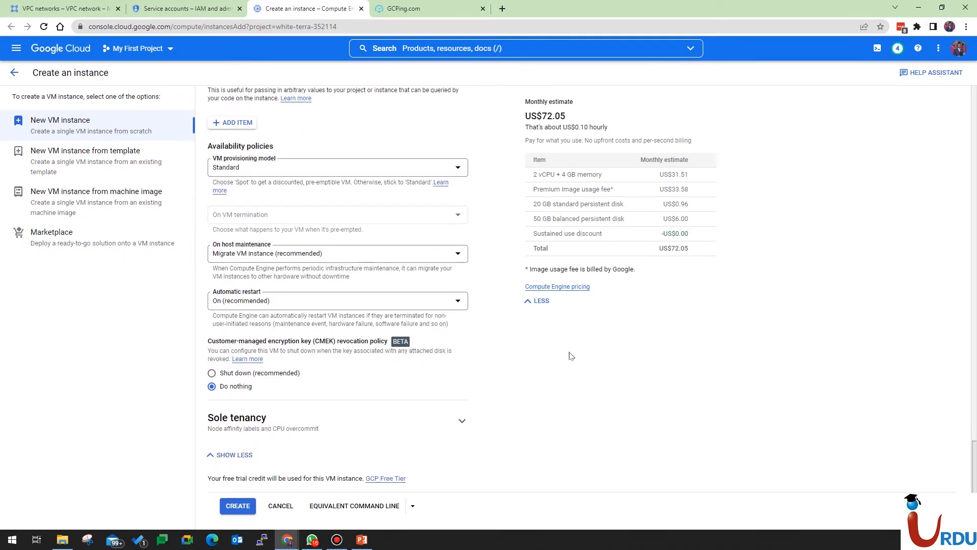
left_click(234, 123)
scroll(289, 208, "up", 2)
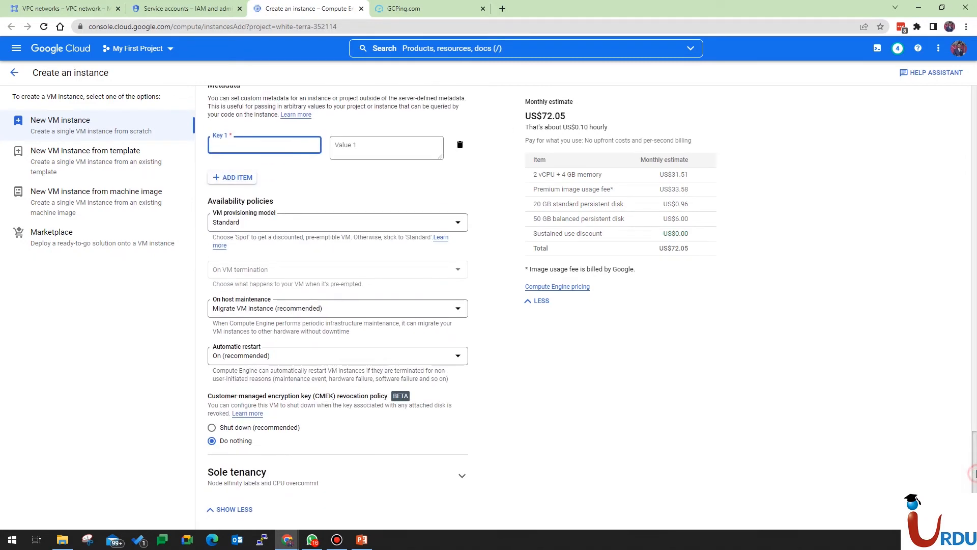
right_click(285, 200)
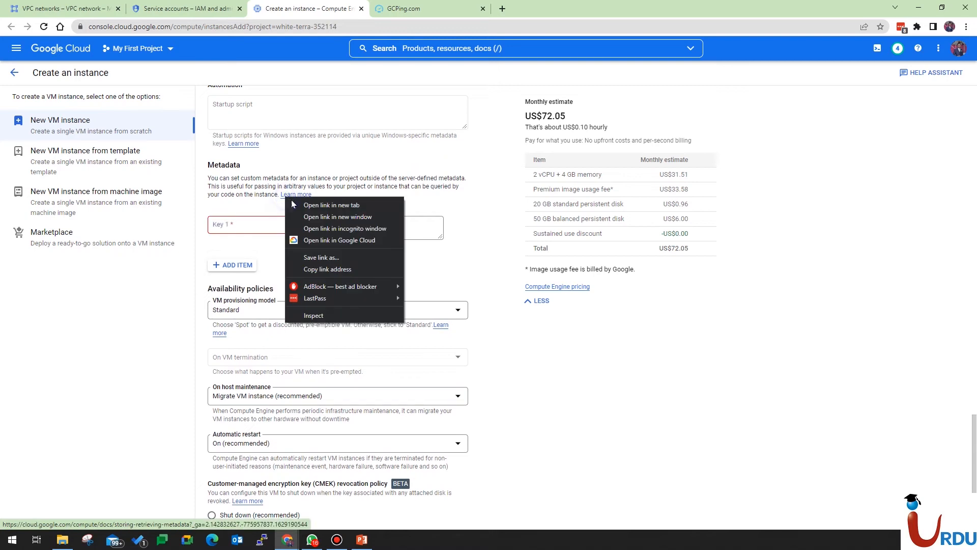
left_click(475, 205)
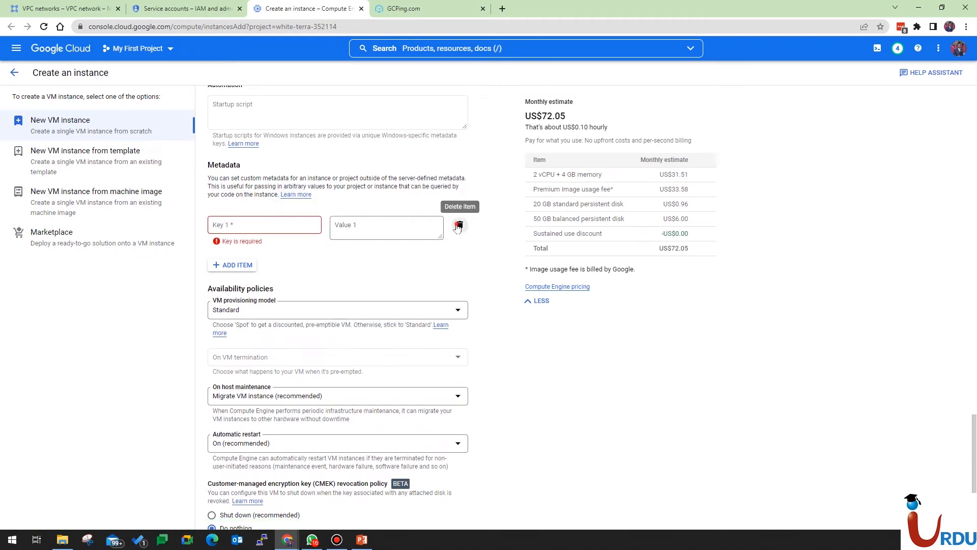
left_click(459, 224)
left_click_drag(233, 187, 247, 186)
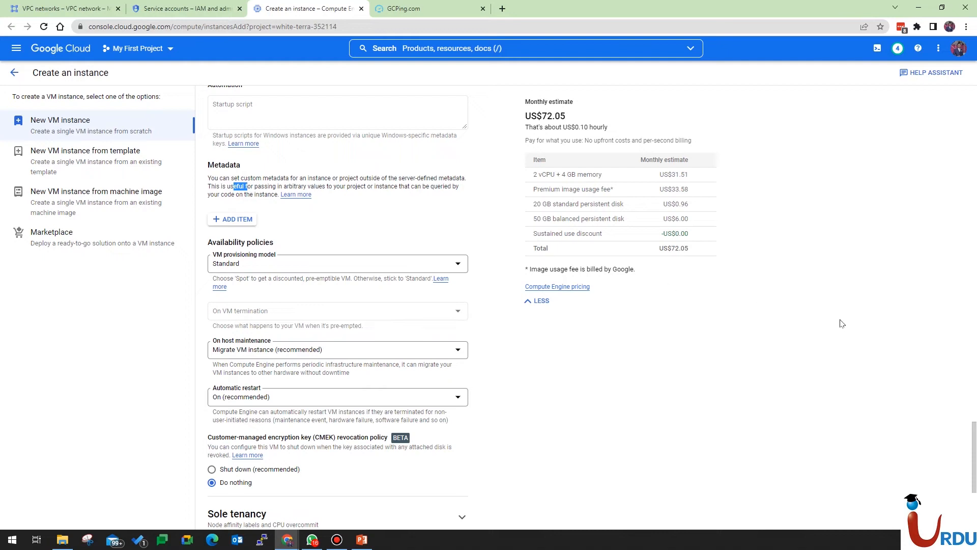
Set the VM provisioning model to Spot, read its description, and keep Stop as the action on VM termination.
scroll(975, 450, "down", 2)
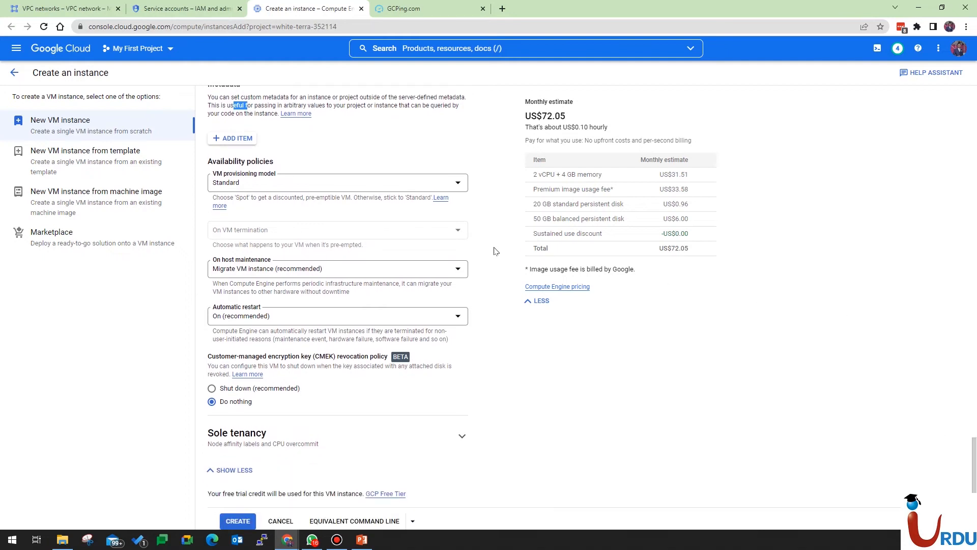
left_click(274, 187)
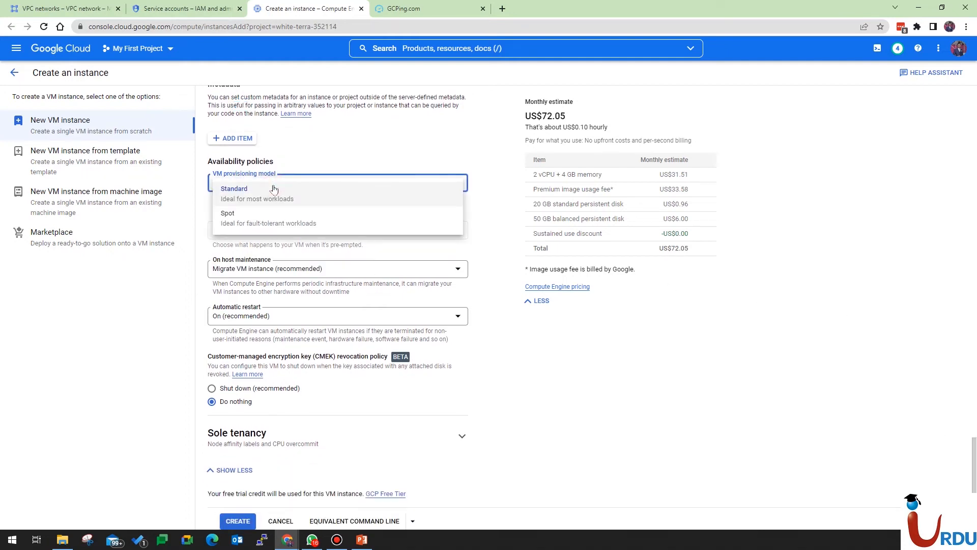
left_click(278, 221)
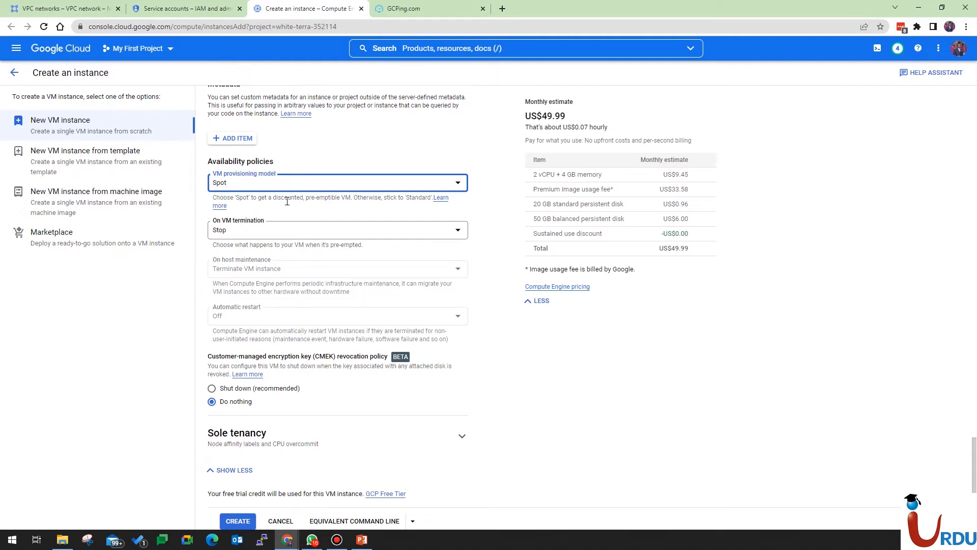
left_click_drag(235, 201, 382, 201)
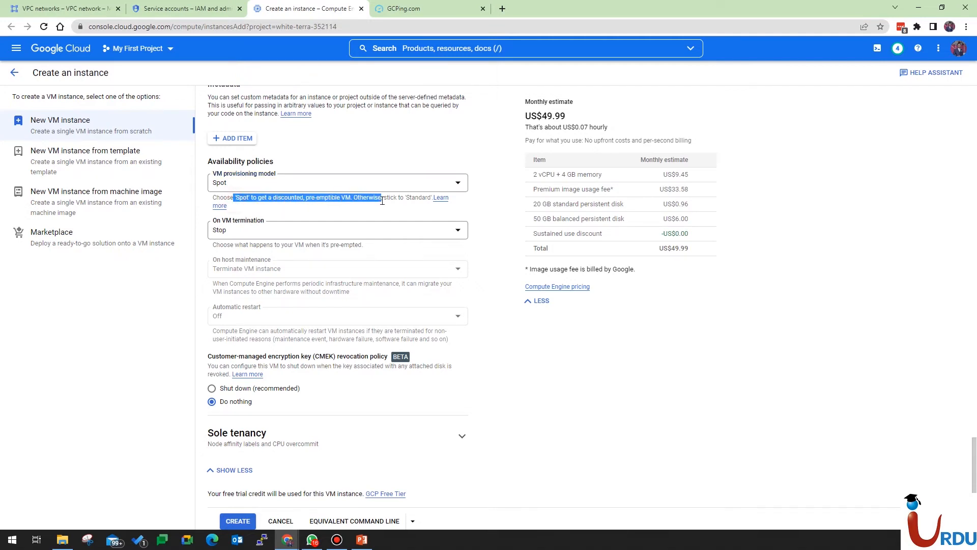
left_click(303, 201)
left_click_drag(247, 200, 290, 199)
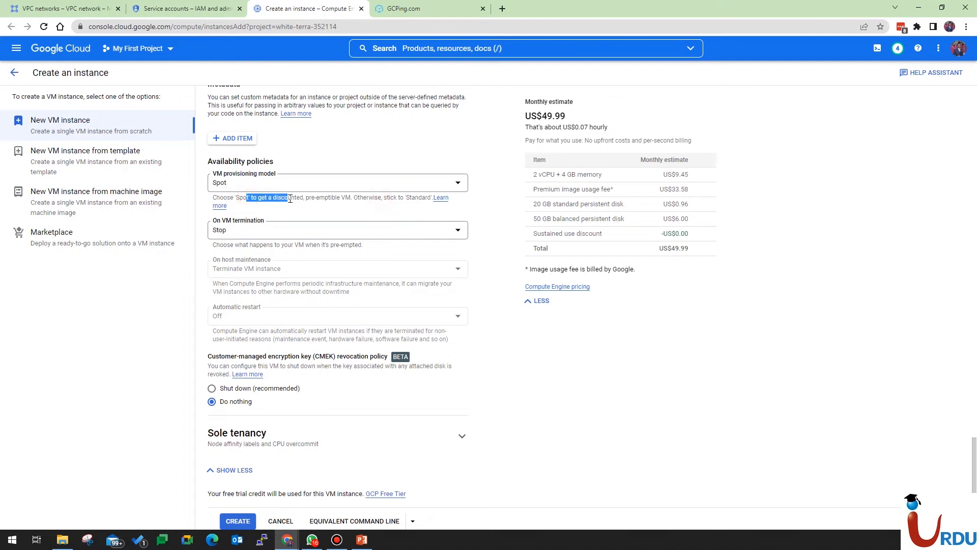
left_click(255, 230)
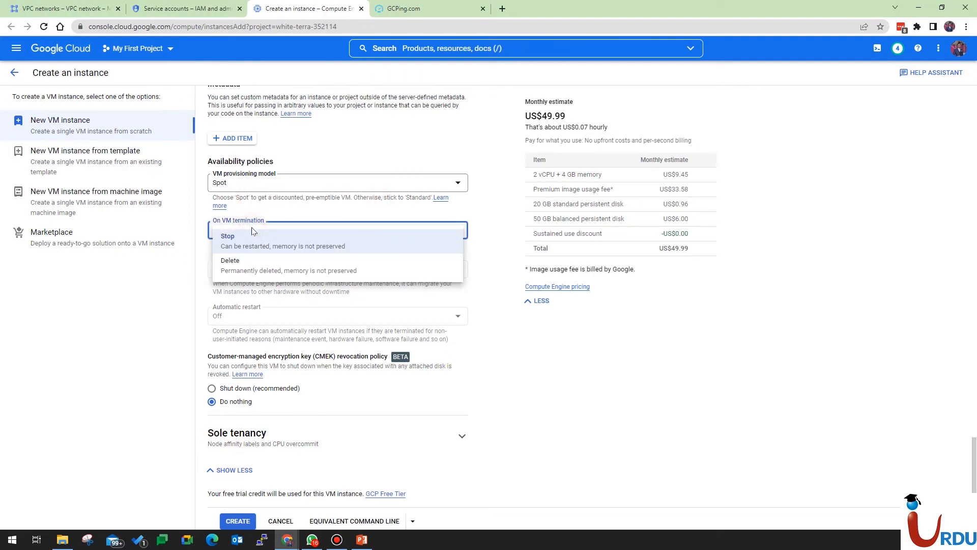
left_click(258, 240)
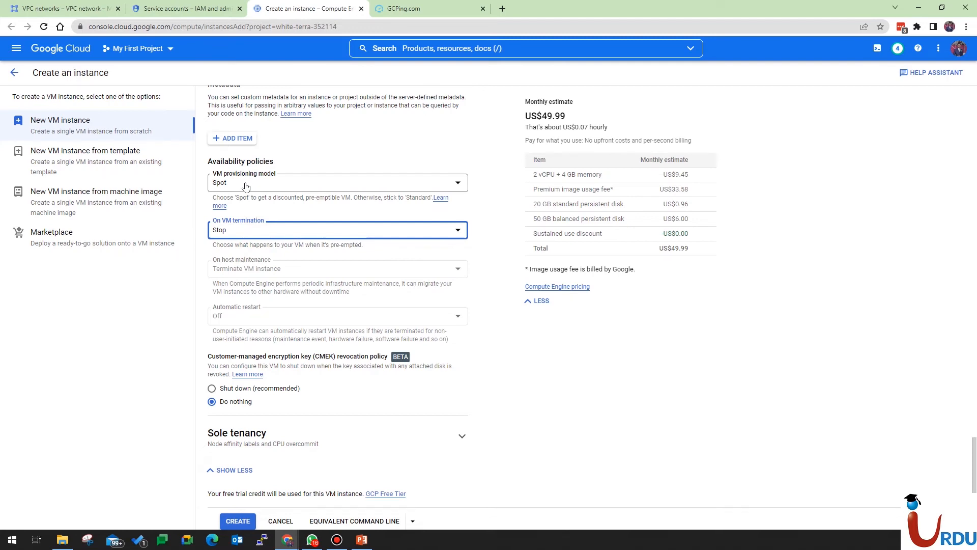
Switch the VM provisioning model between Standard and Spot to compare the monthly estimates, and leave it set to Standard.
left_click(246, 185)
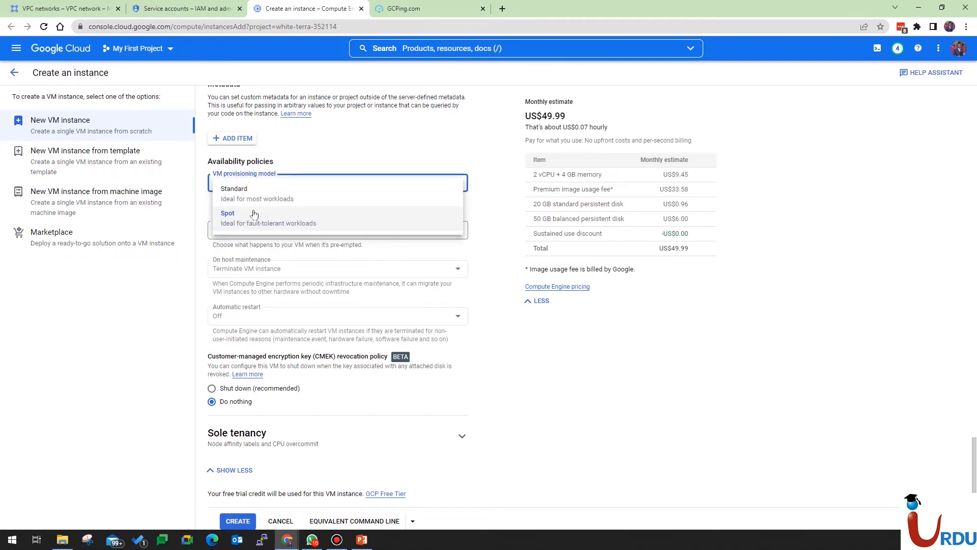
left_click(249, 198)
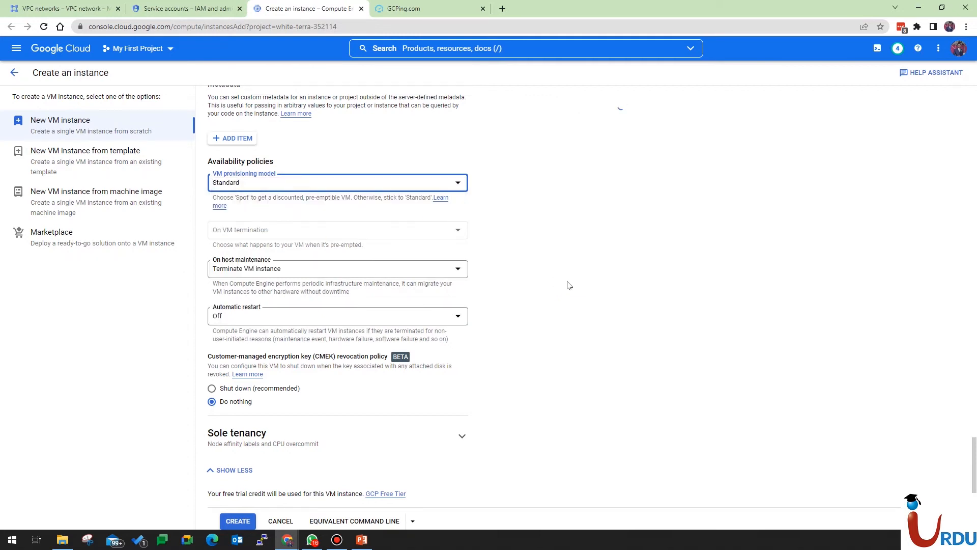
left_click(272, 183)
left_click(271, 214)
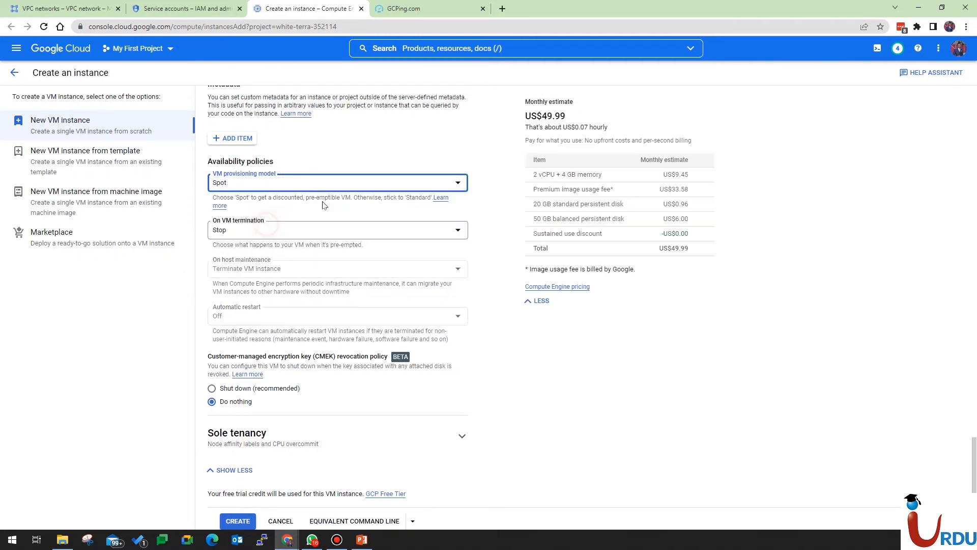
left_click(297, 186)
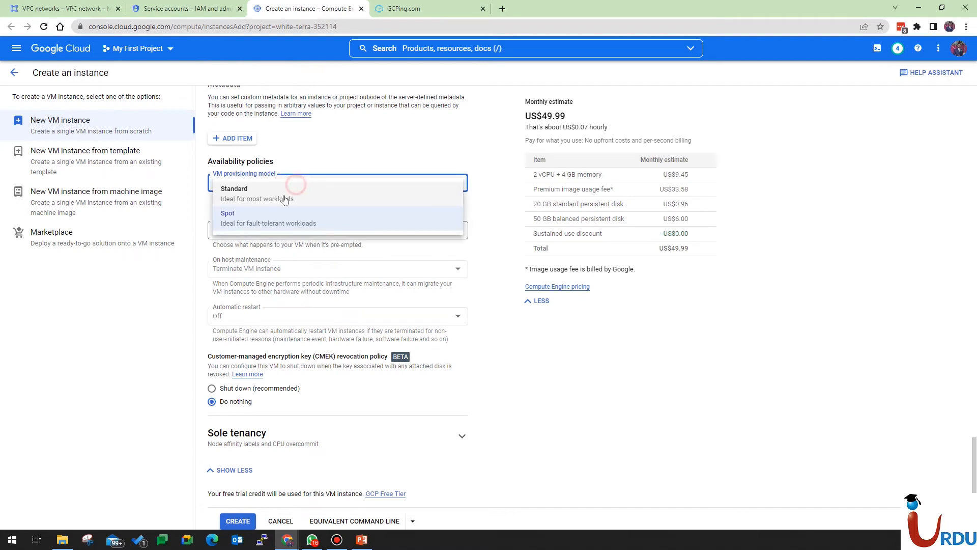
left_click(280, 198)
left_click(407, 186)
left_click(323, 213)
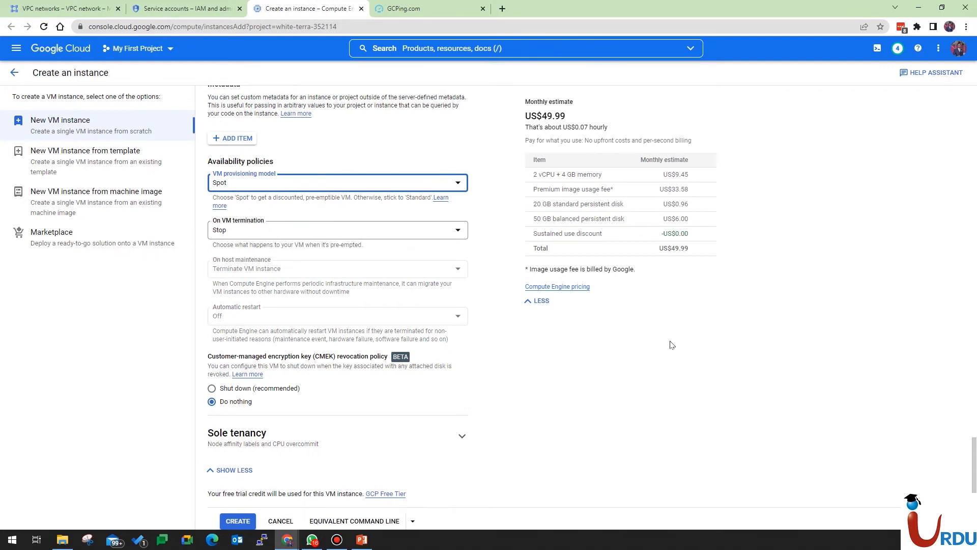
scroll(817, 346, "down", 1)
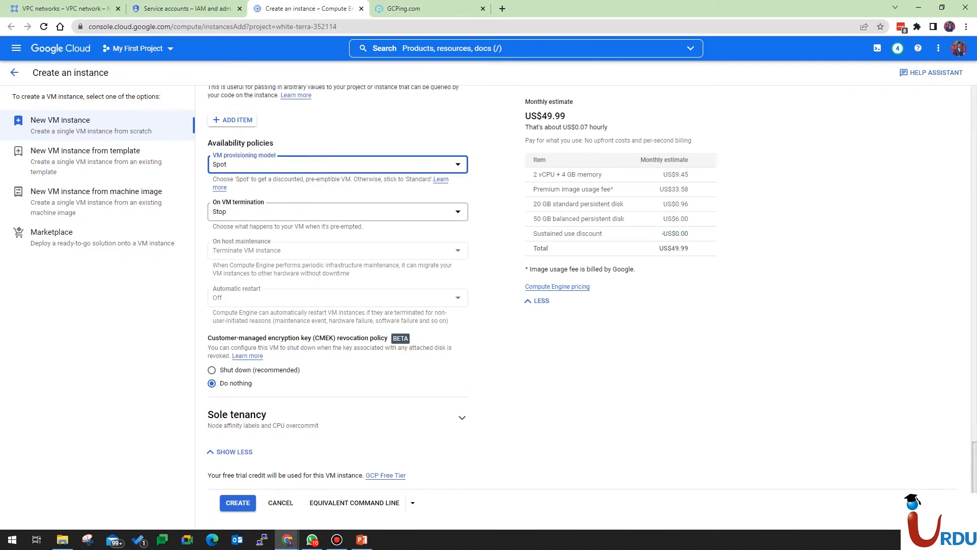
left_click(241, 172)
left_click(243, 172)
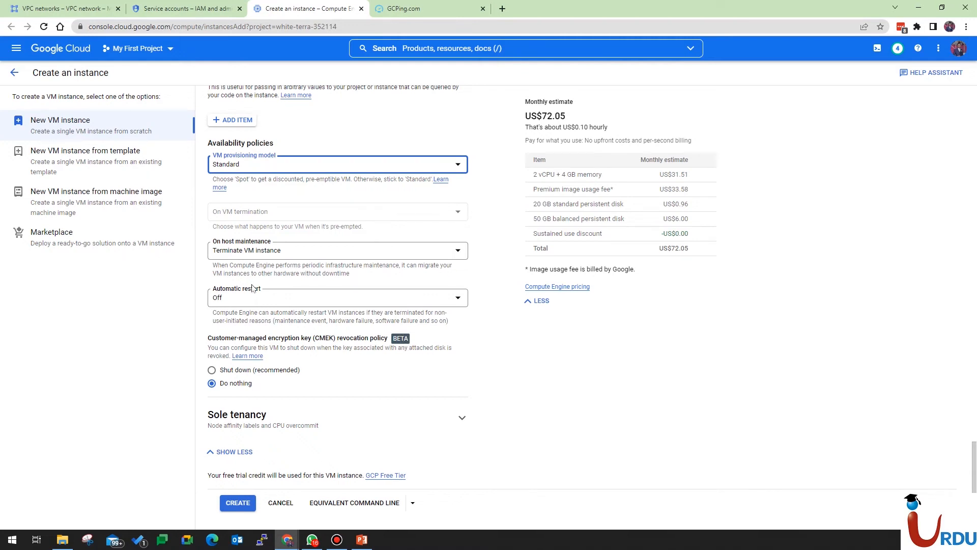
Set the host maintenance action to Migrate VM instance (recommended) and keep Automatic restart set to Off.
left_click(225, 254)
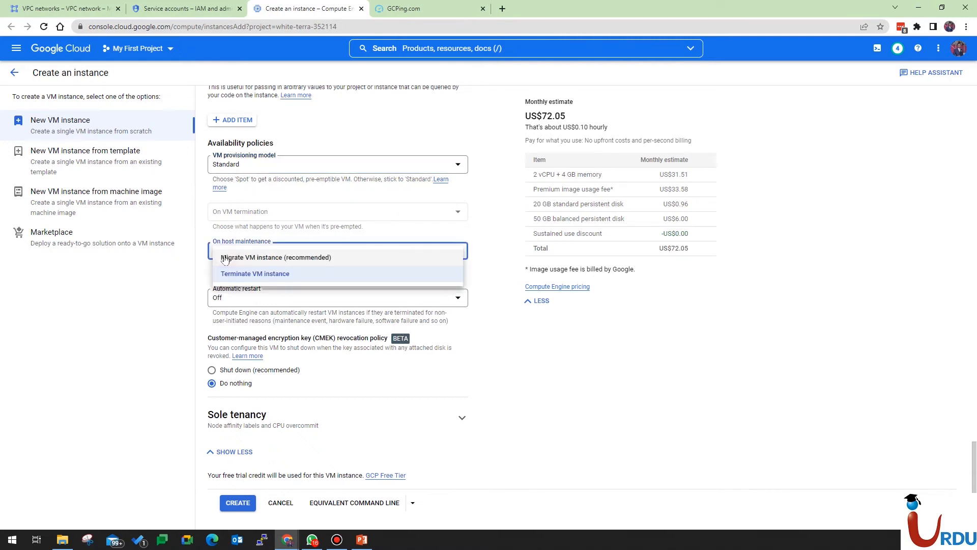
left_click(291, 262)
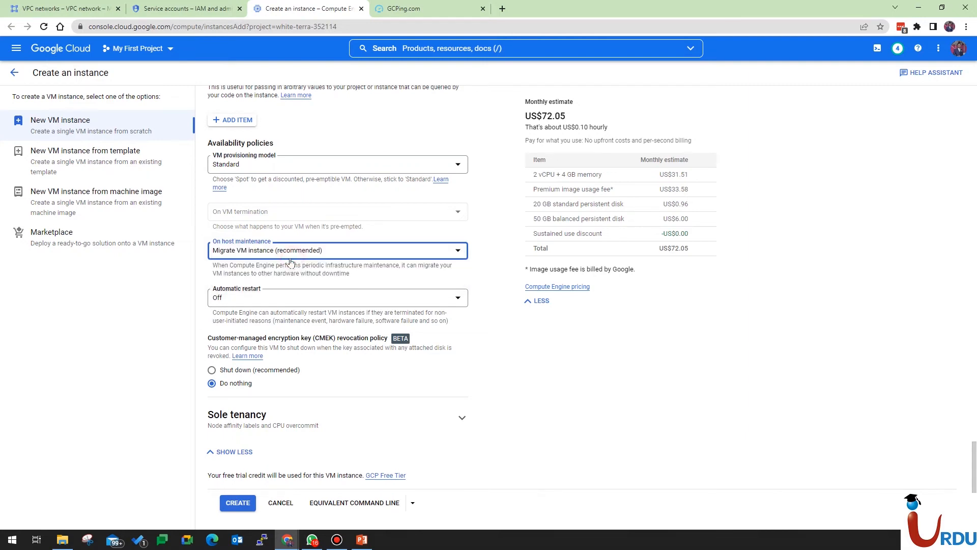
left_click(288, 302)
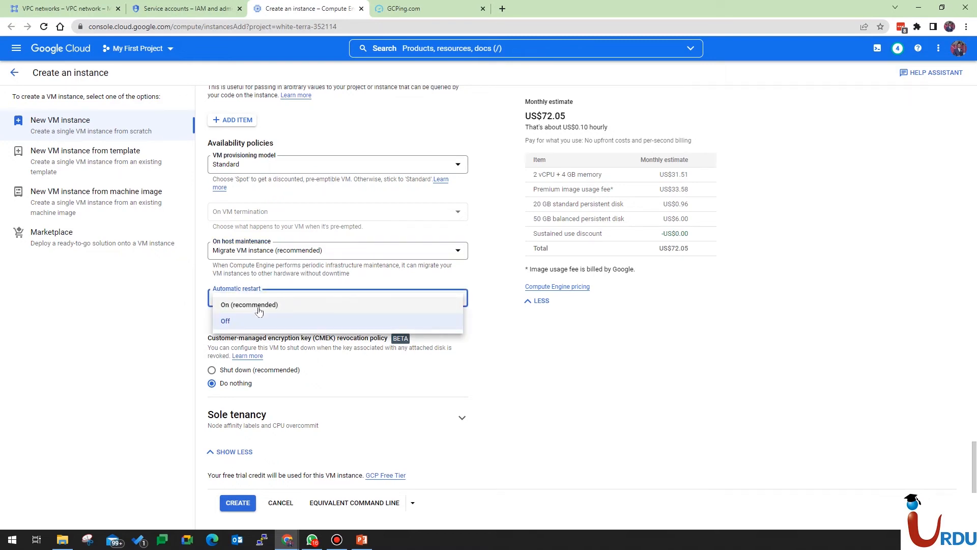
left_click(257, 321)
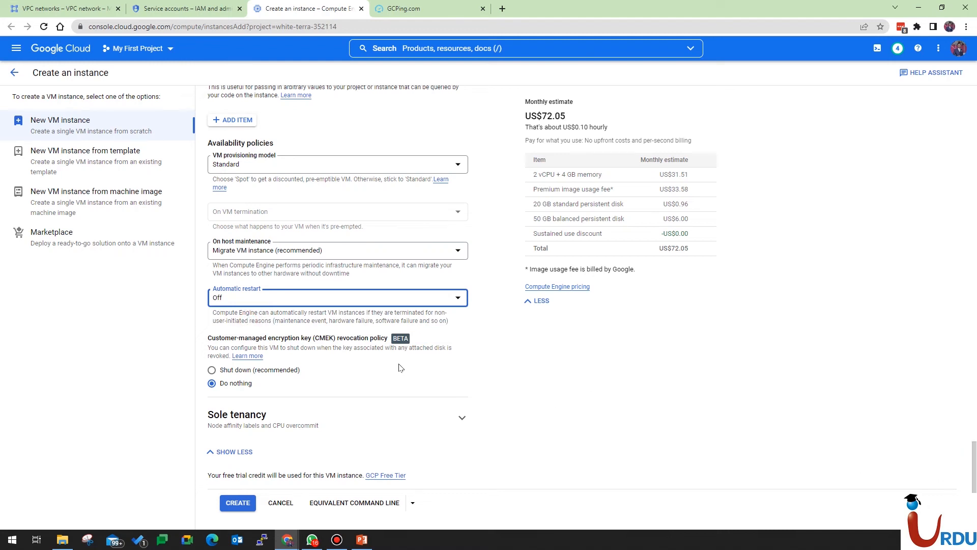
Expand the Sole tenancy settings, leave them unset, and create the iisweb VM.
left_click(237, 425)
scroll(402, 416, "down", 2)
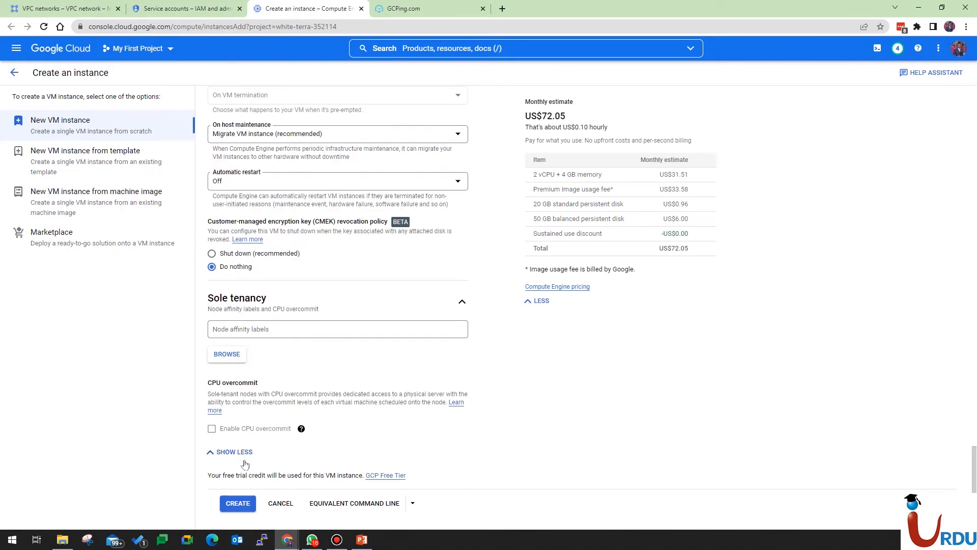
left_click(239, 503)
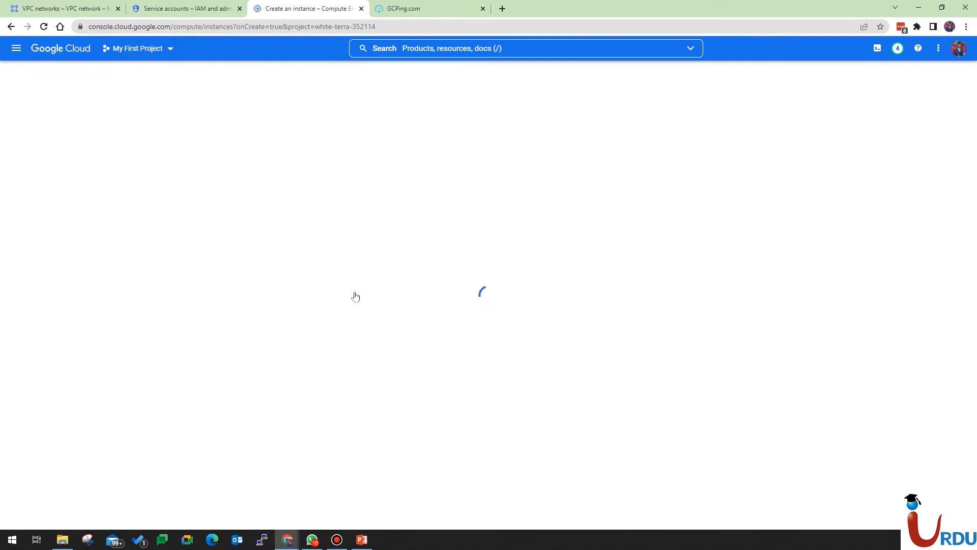
Move the VM browser tab behind the GCPing.com tab and refresh the VM instances list to check iisweb.
left_click_drag(290, 8, 417, 8)
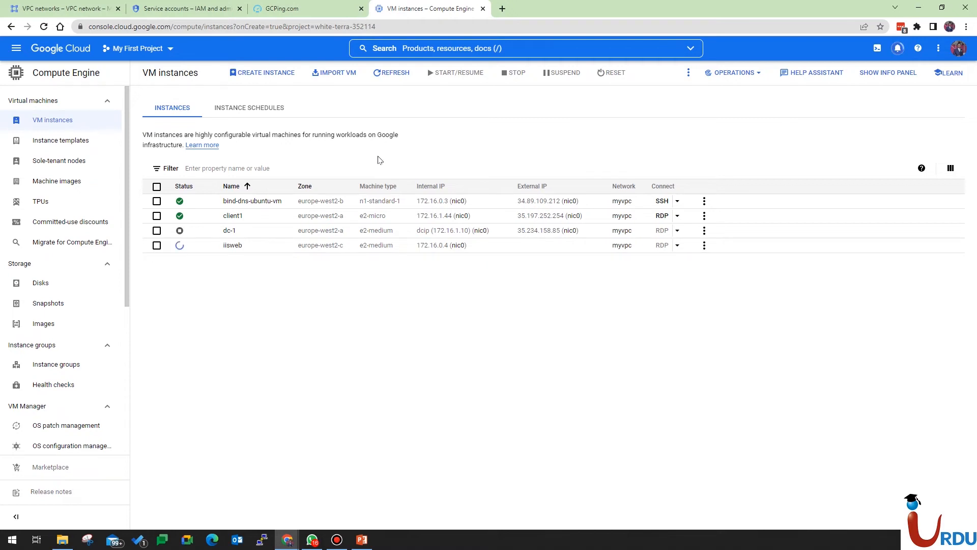
left_click(385, 73)
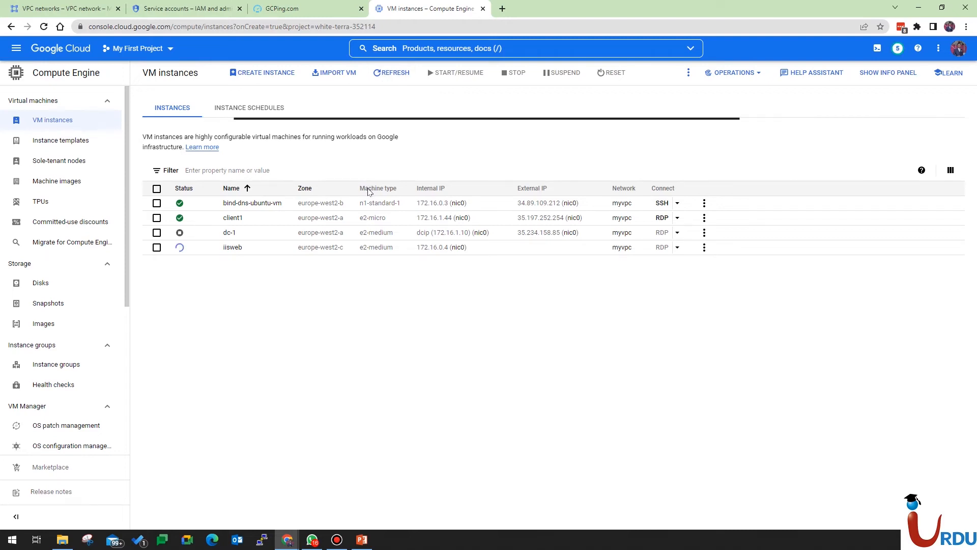
left_click(376, 73)
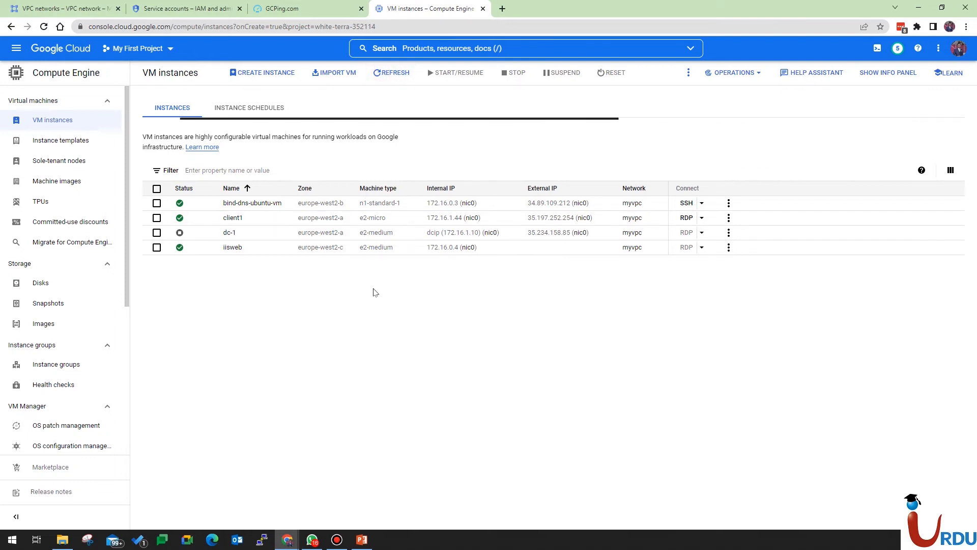
Start a new VM similar to iisweb from its details page and name it linuxnginx.
left_click(229, 250)
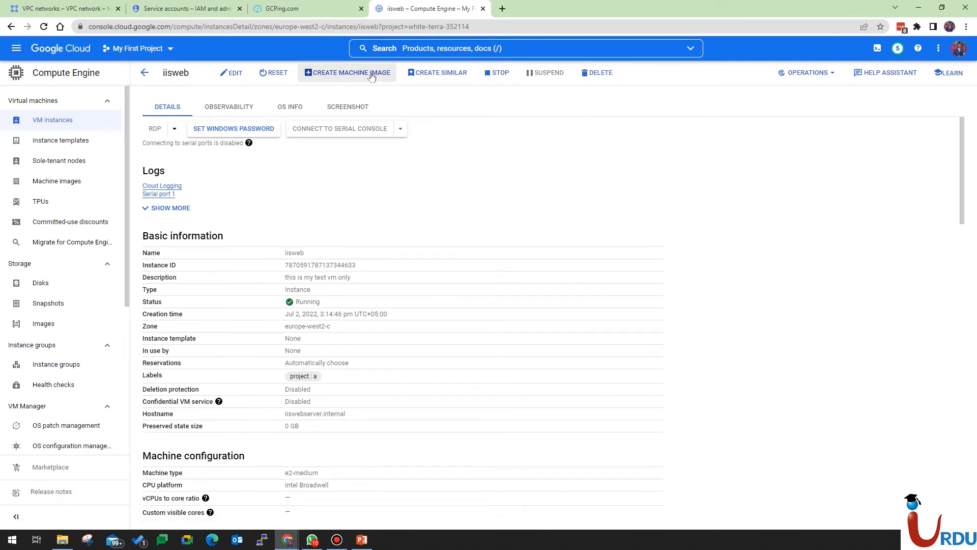
left_click(420, 72)
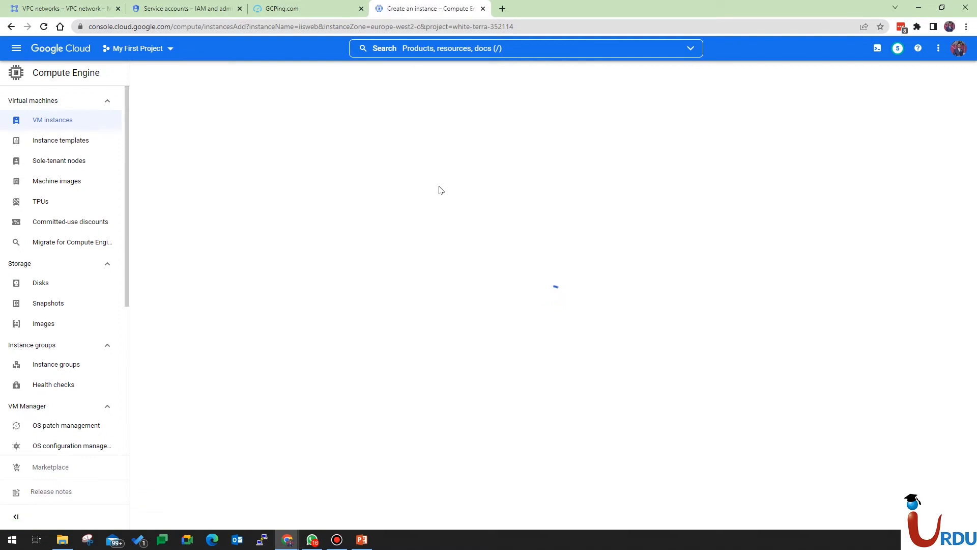
double_click(260, 112)
triple_click(260, 112)
type("linux")
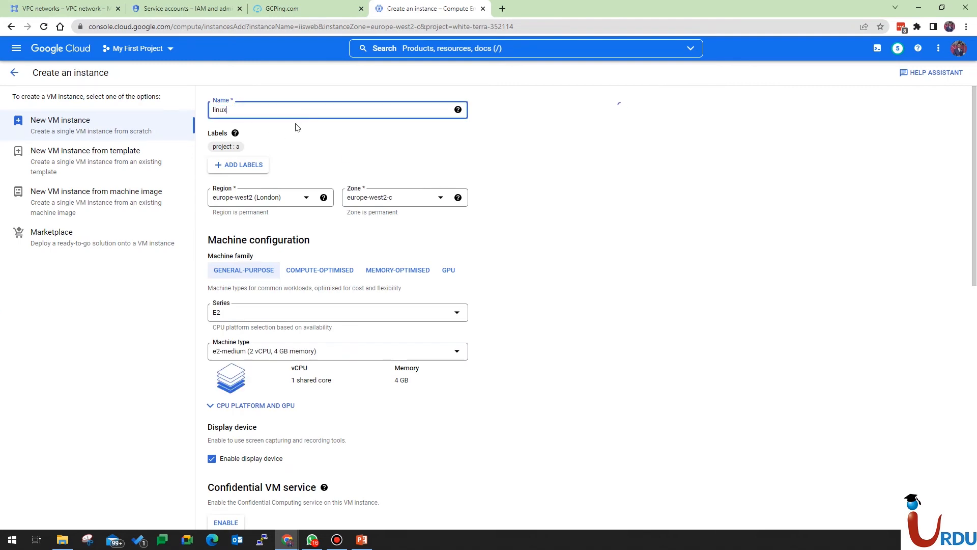
type("nginx")
left_click(482, 168)
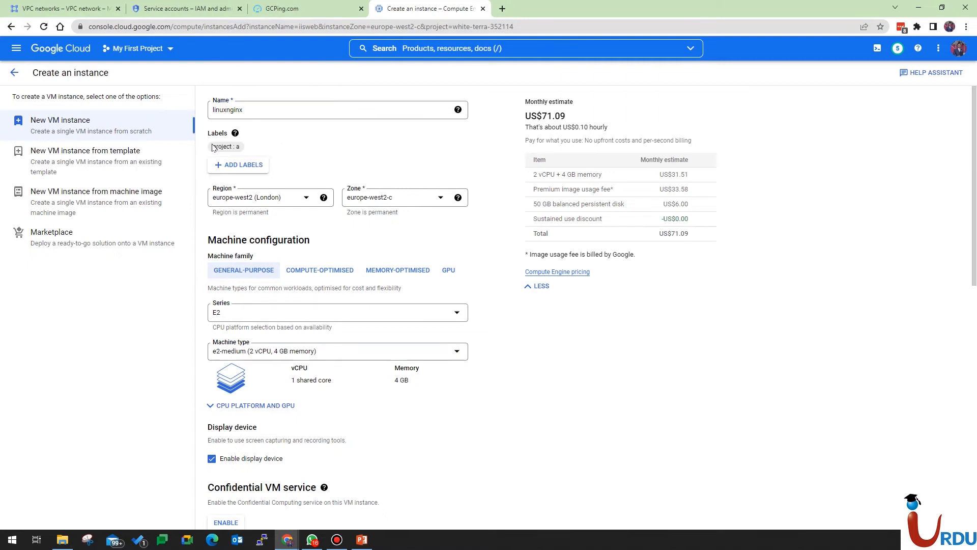
Change the linuxnginx boot disk to the public CentOS image, version CentOS 7, on a 20 GB balanced persistent disk.
scroll(975, 280, "down", 4)
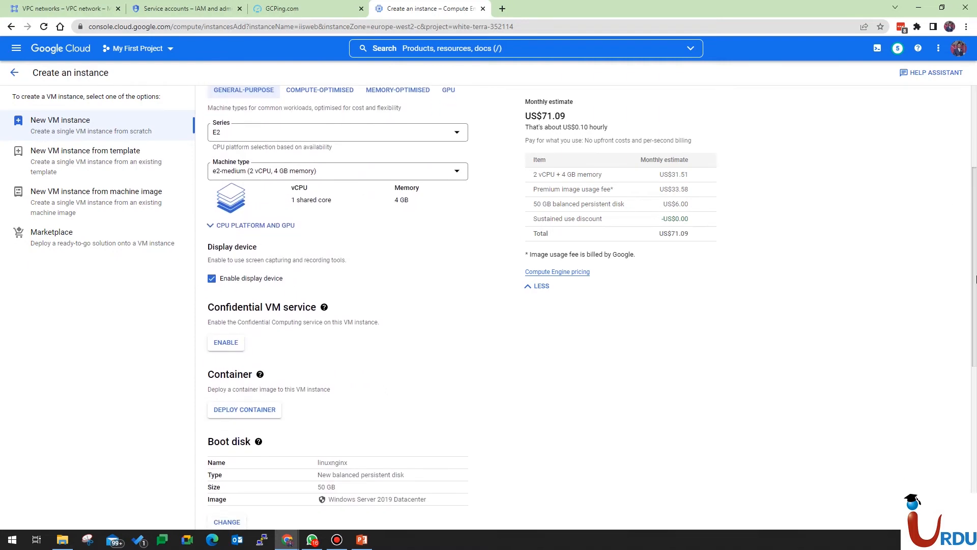
scroll(417, 270, "down", 1)
scroll(296, 361, "down", 5)
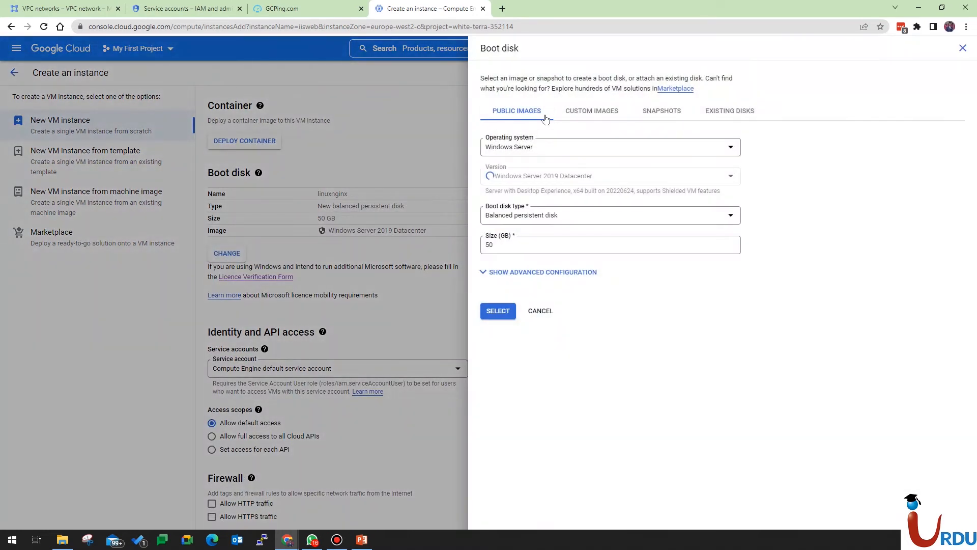
left_click(538, 148)
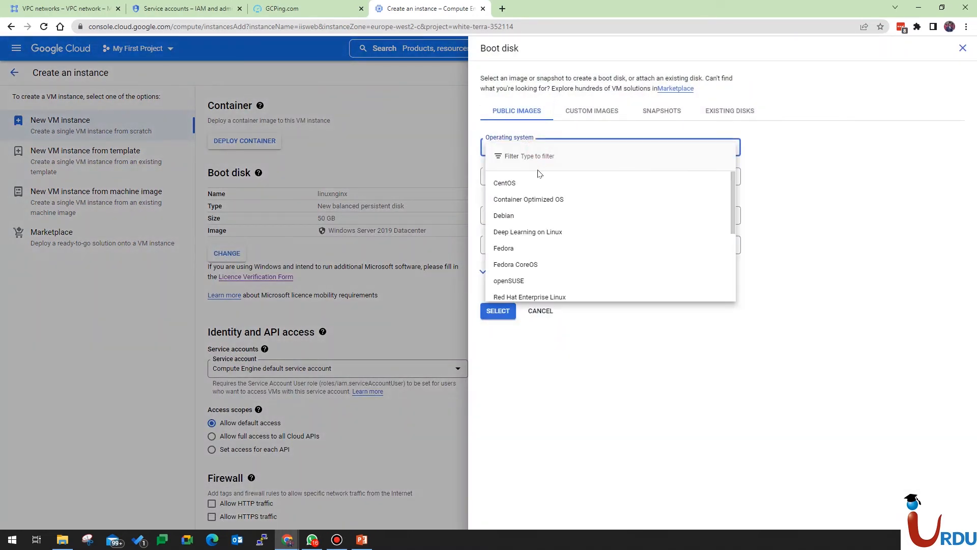
left_click(537, 184)
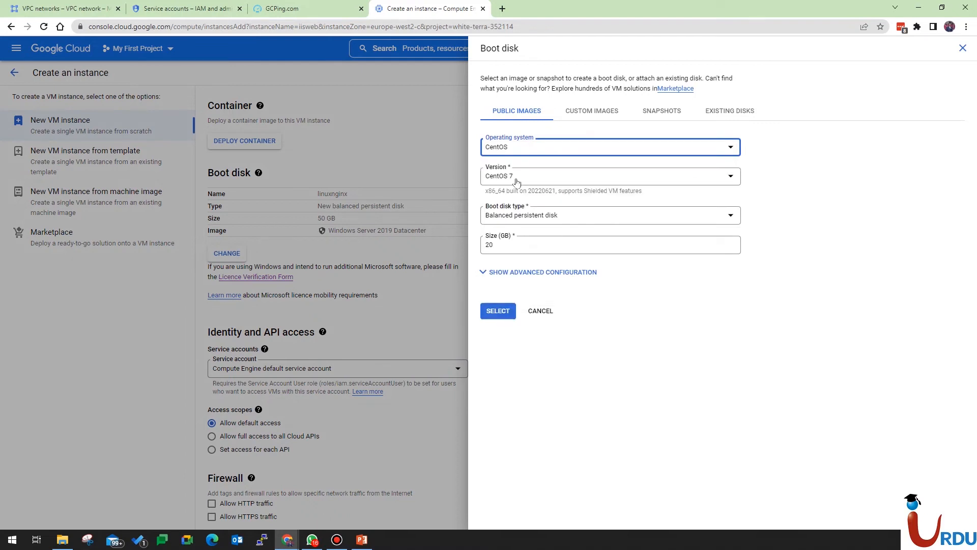
left_click(517, 177)
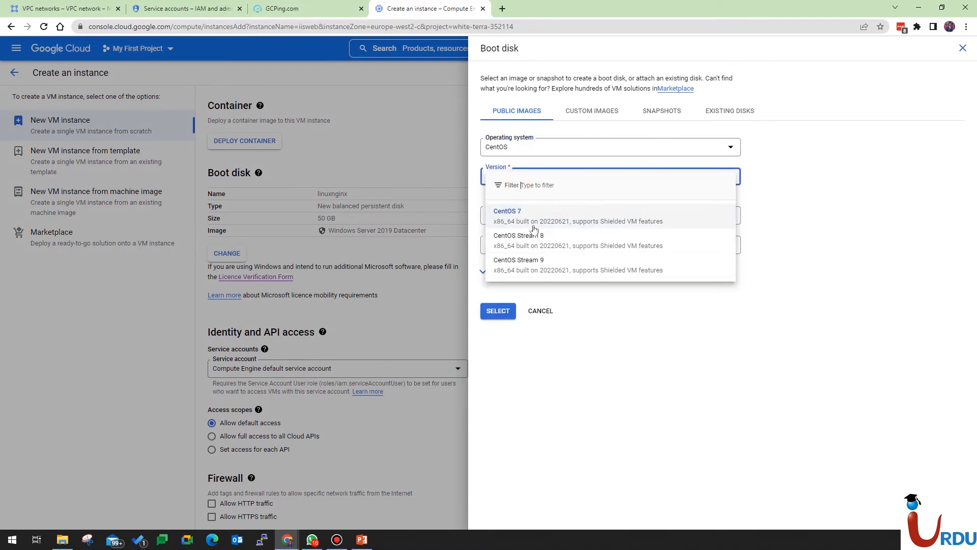
left_click(533, 217)
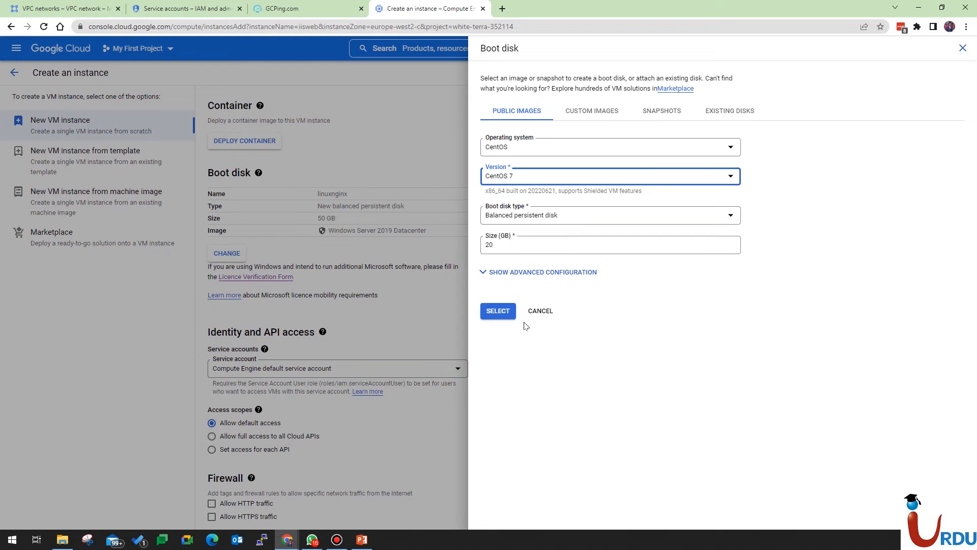
left_click(498, 314)
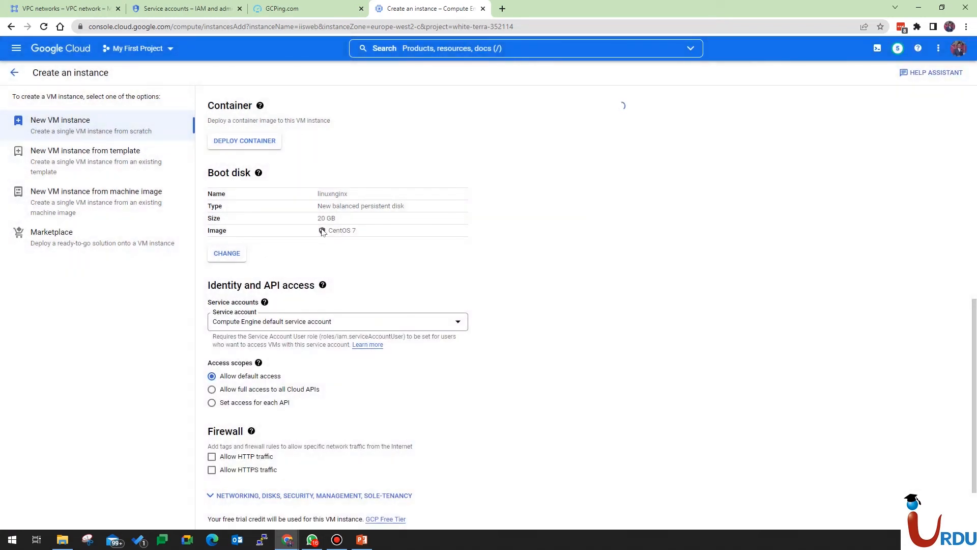
Create the linuxnginx VM without allowing HTTP or HTTPS traffic, and refresh the VM instances list.
scroll(976, 359, "down", 1)
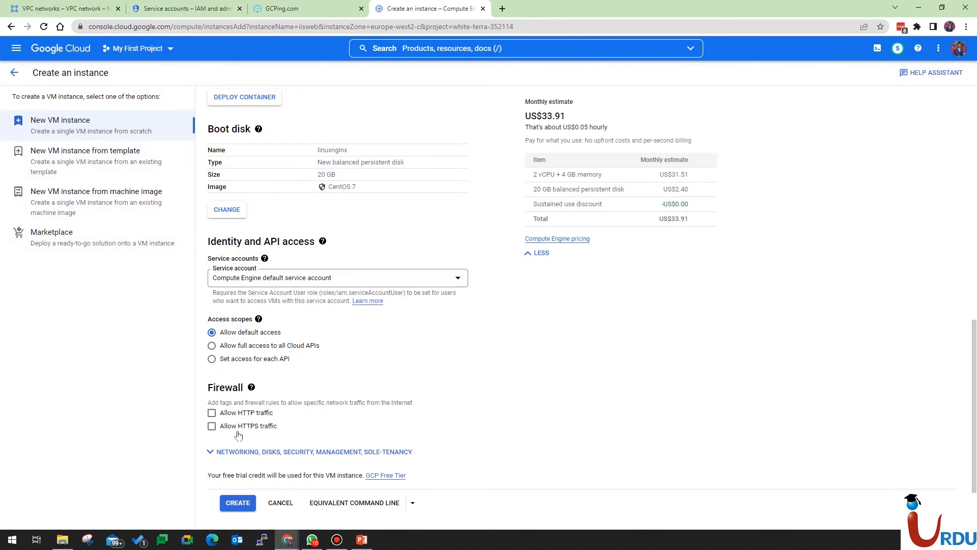
left_click(239, 504)
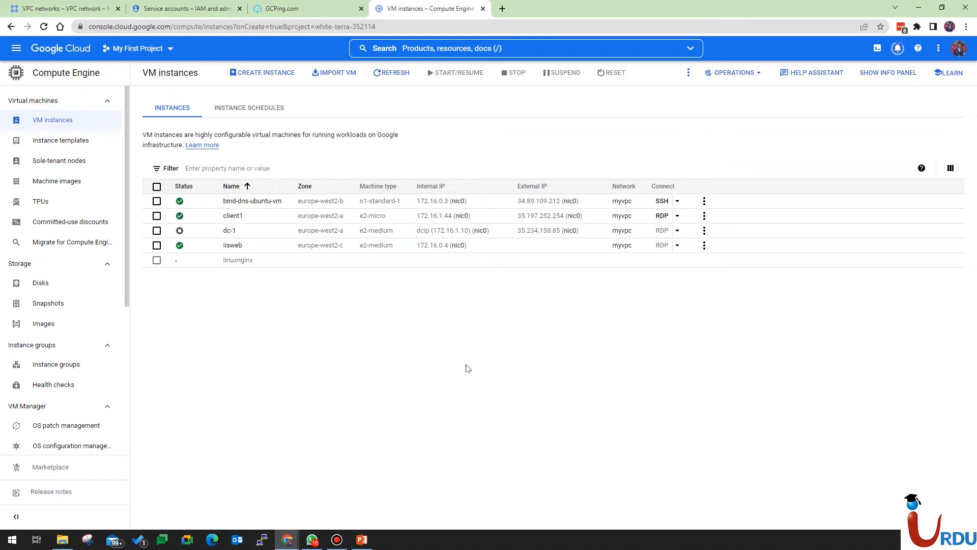
left_click(390, 73)
left_click(386, 75)
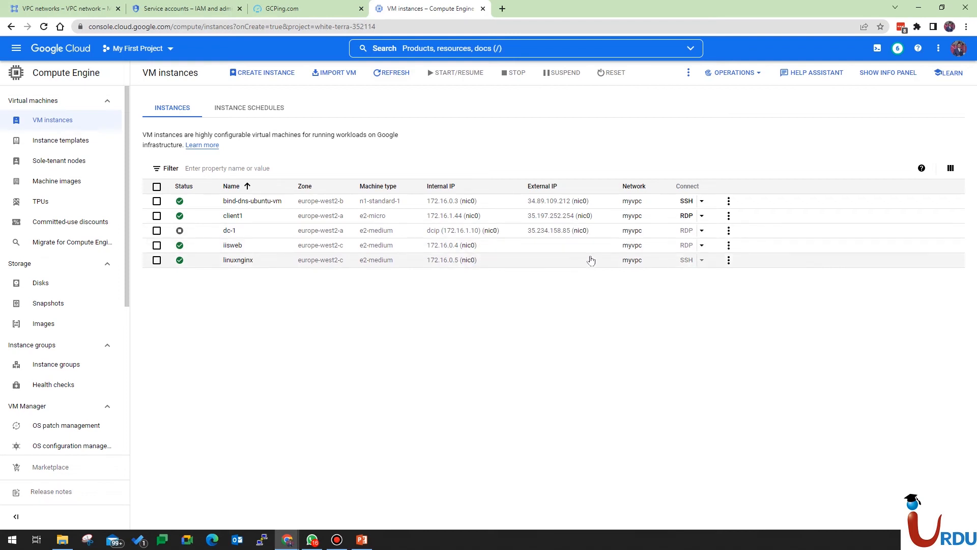
Stop the iisweb VM instance from its details page.
left_click(232, 246)
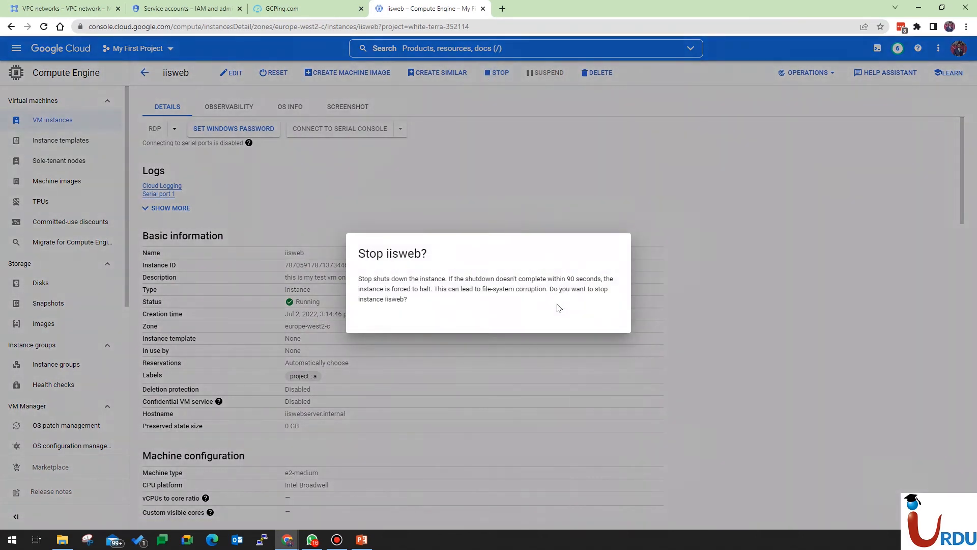
key("Return")
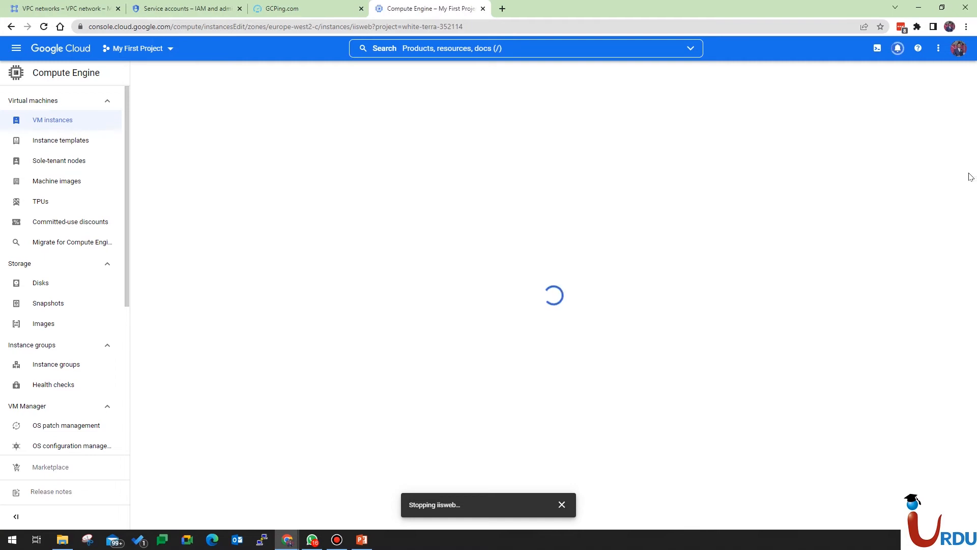
Edit iisweb's myvpc network interface to use an Ephemeral external IPv4 address on the Standard (europe-west2) network tier, and save the instance.
left_click_drag(974, 172, 959, 240)
scroll(327, 243, "up", 1)
left_click(324, 301)
scroll(231, 213, "down", 2)
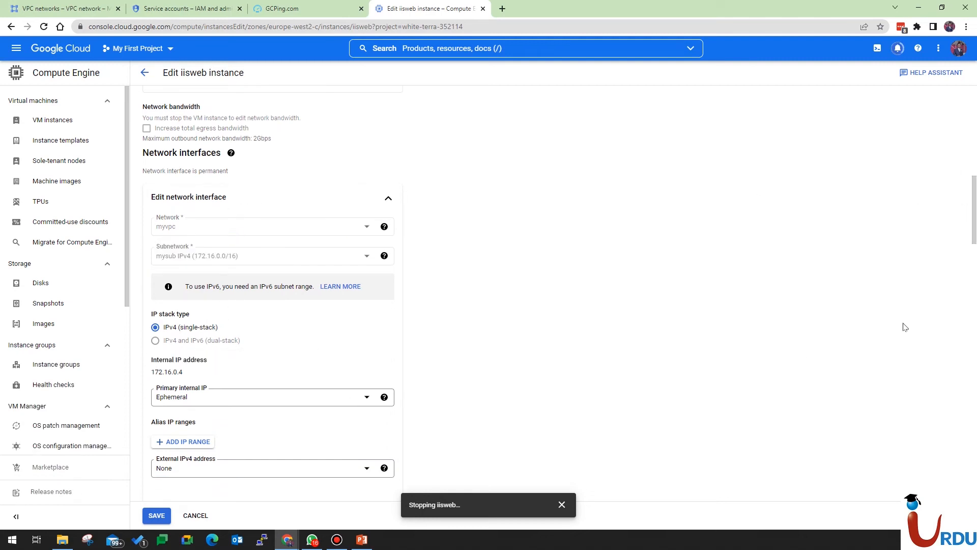
scroll(975, 200, "down", 2)
left_click(188, 377)
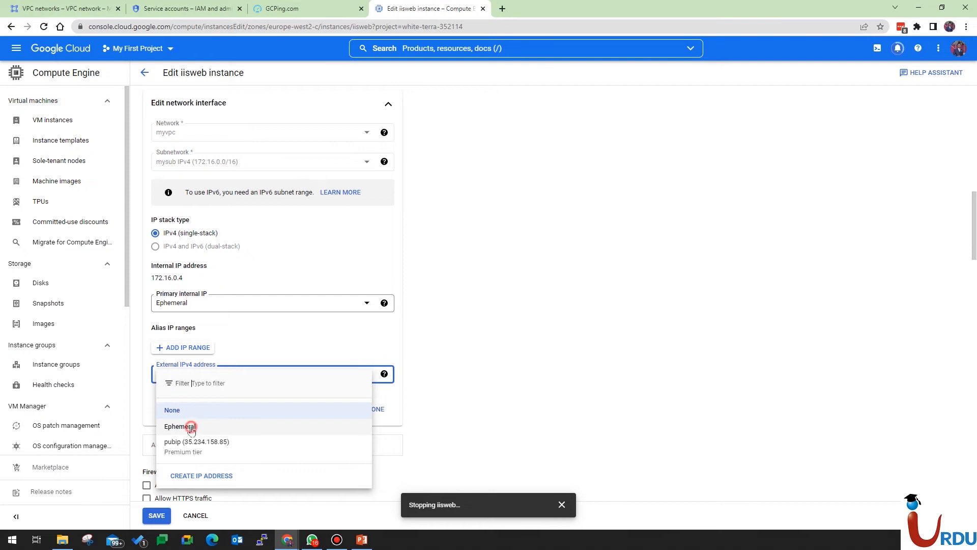
left_click(189, 428)
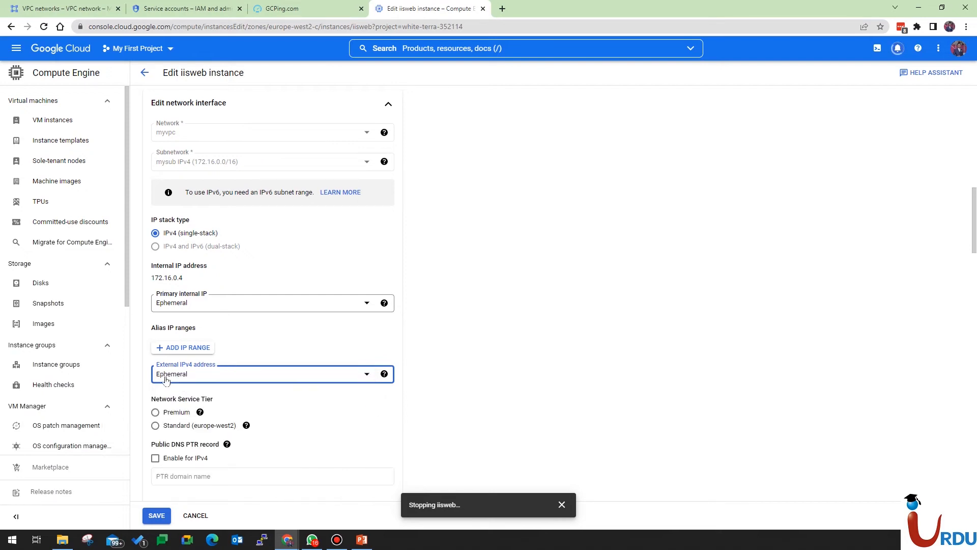
scroll(315, 251, "down", 2)
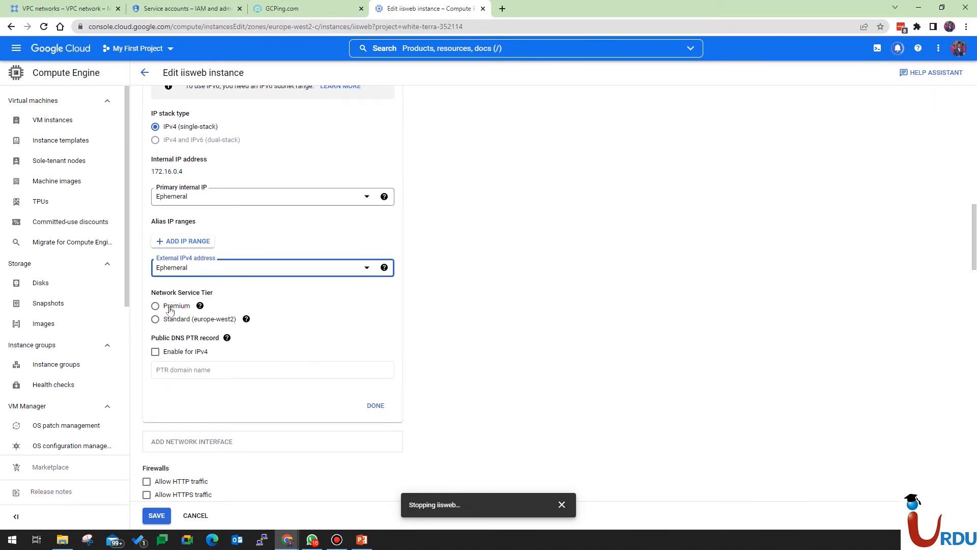
left_click(157, 319)
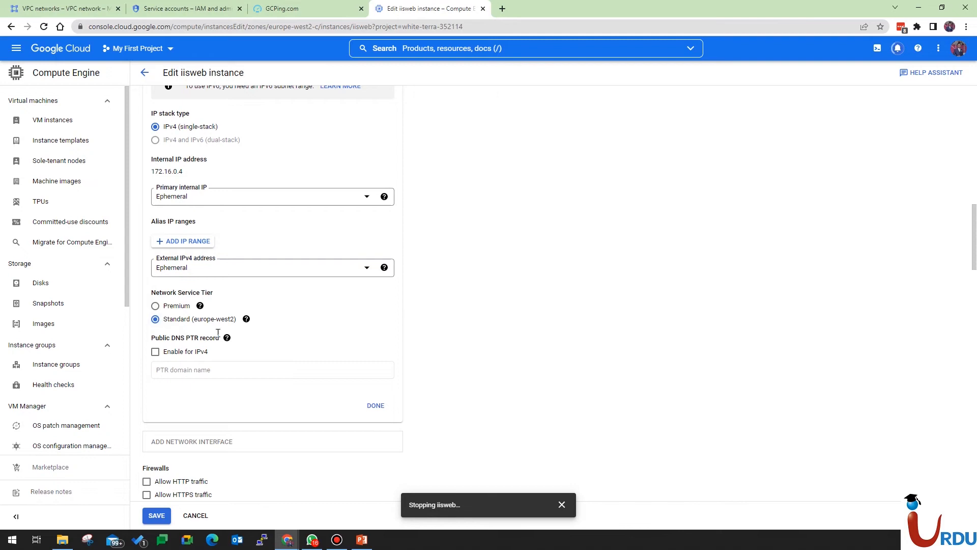
left_click(376, 406)
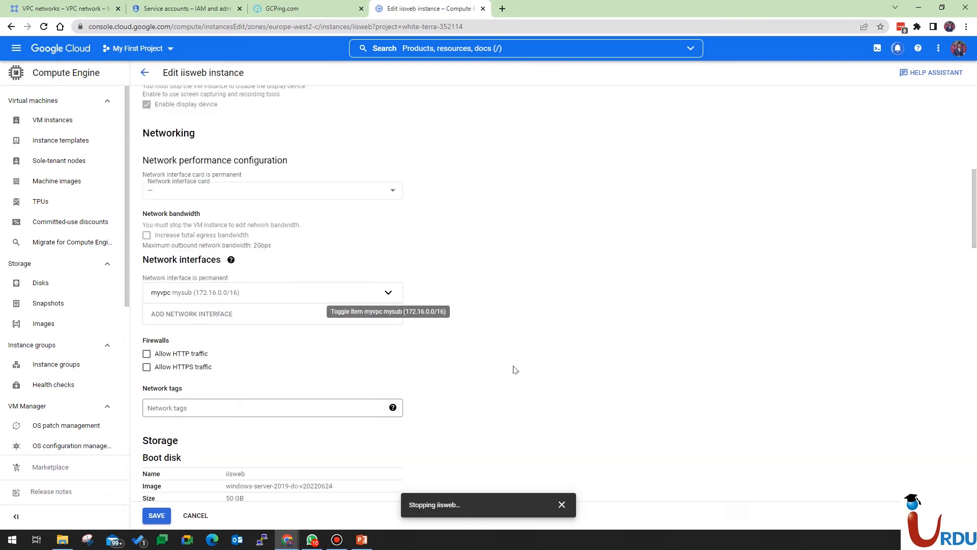
left_click(153, 521)
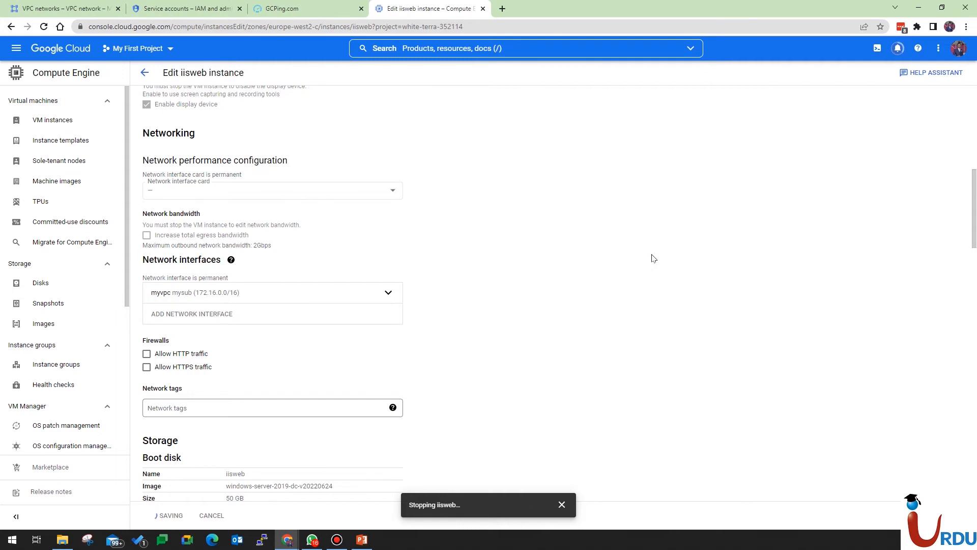
Return to the VM instances list, refresh it, and copy iisweb's external IP address.
left_click(68, 125)
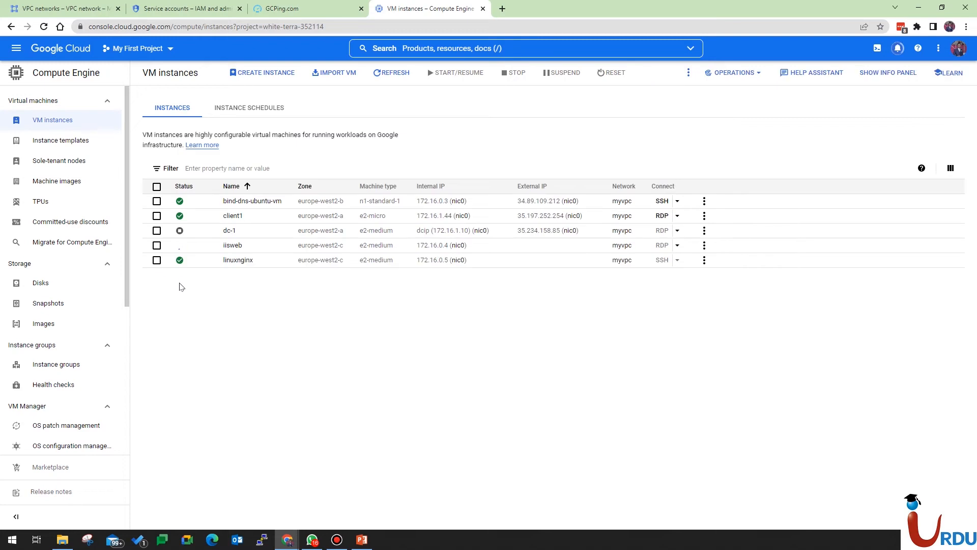
left_click(384, 79)
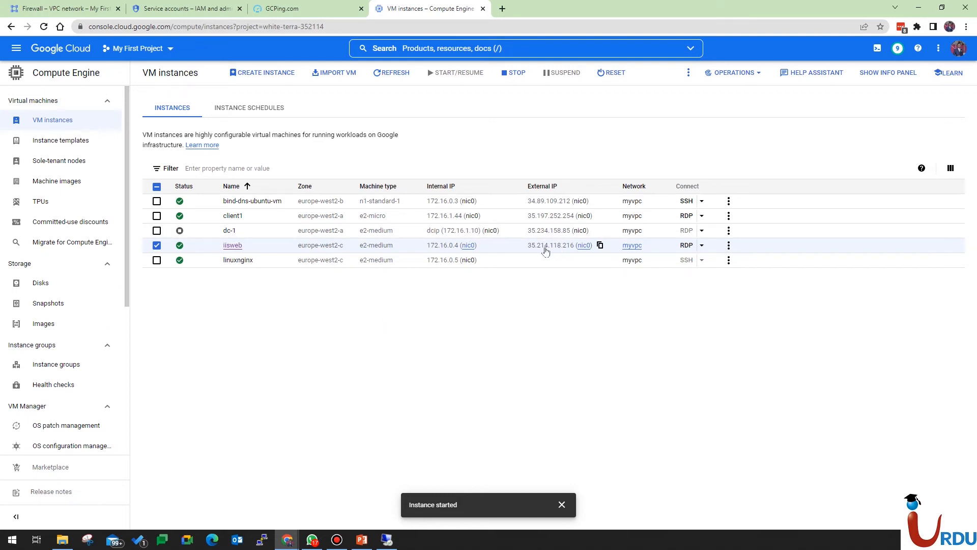
left_click(599, 246)
Review the VPC firewall rules for the myvpc network against the VM list and select the myvpc-allow-rdp rule.
left_click(168, 10)
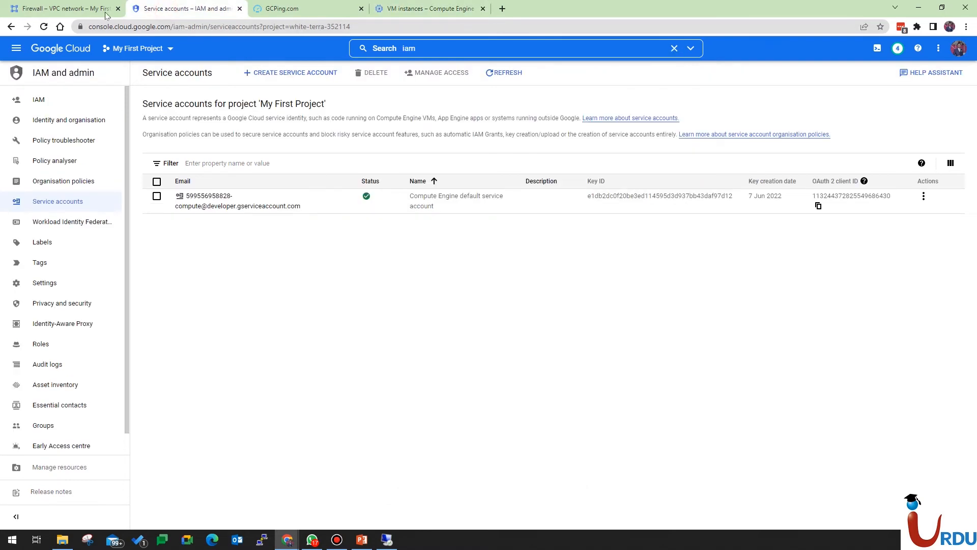
left_click(105, 13)
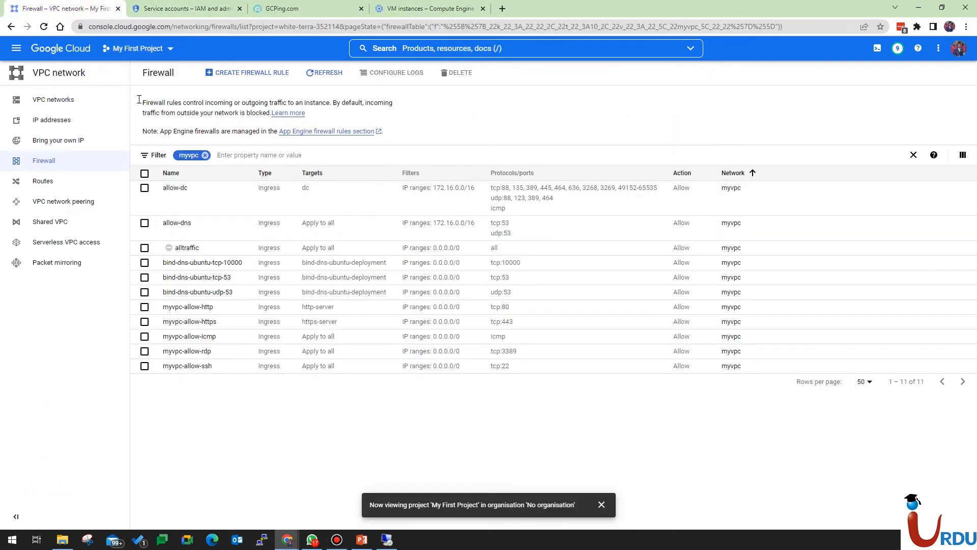
left_click(390, 10)
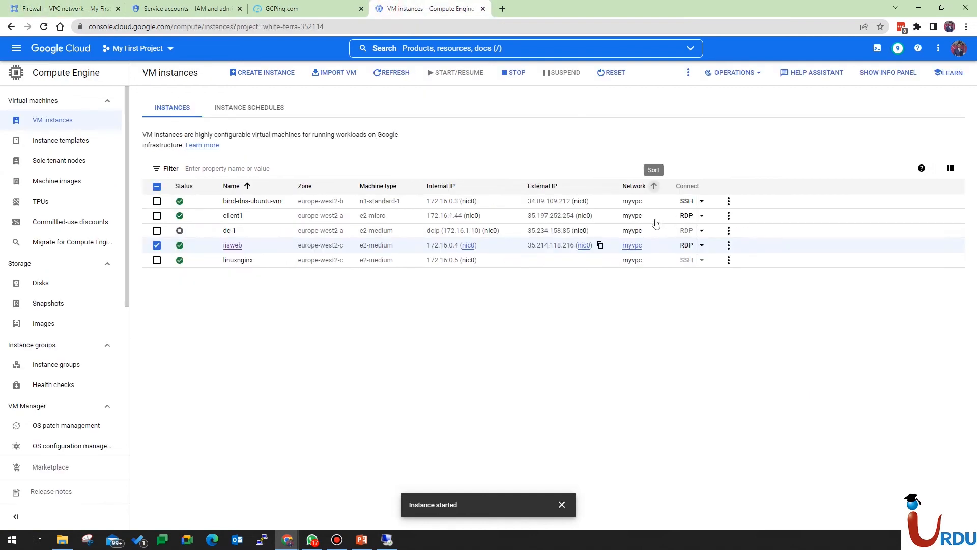
left_click(47, 10)
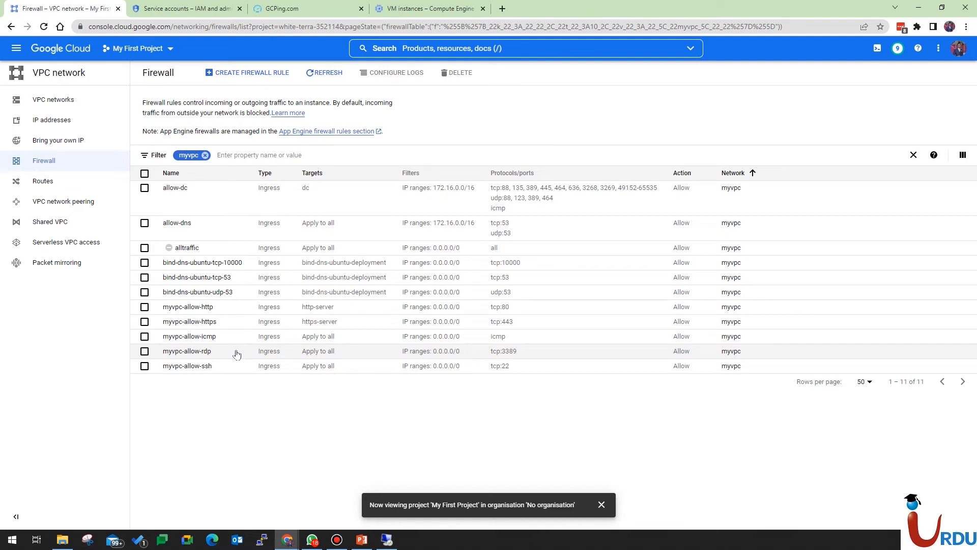
left_click(145, 352)
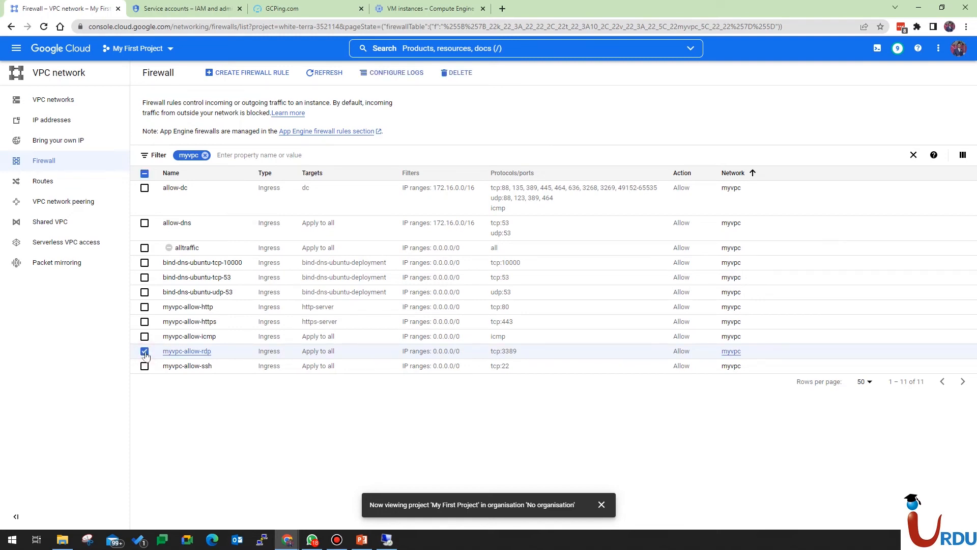
Open the myvpc-allow-rdp firewall rule in a new browser tab and start editing it.
right_click(180, 355)
left_click(195, 358)
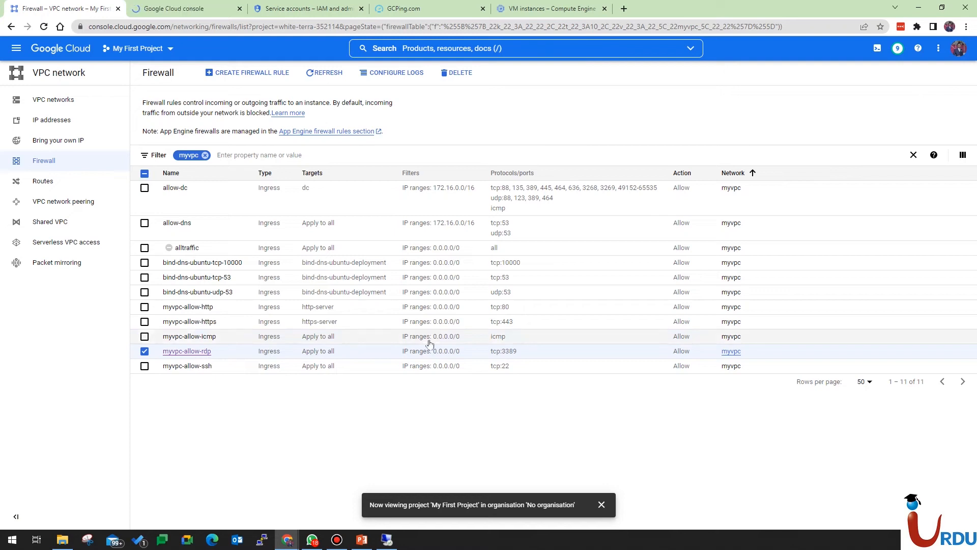
left_click(156, 13)
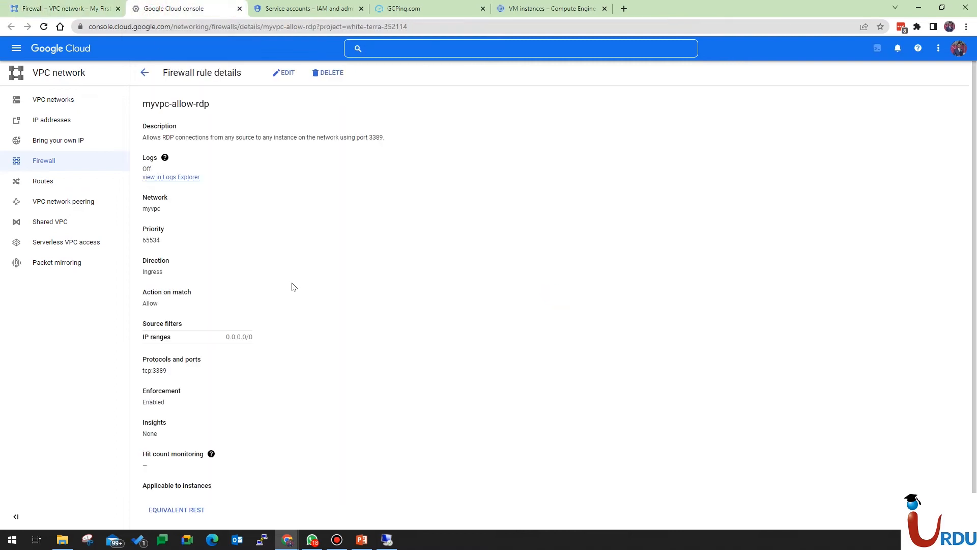
left_click_drag(976, 156, 976, 195)
left_click_drag(976, 272, 953, 169)
left_click(286, 68)
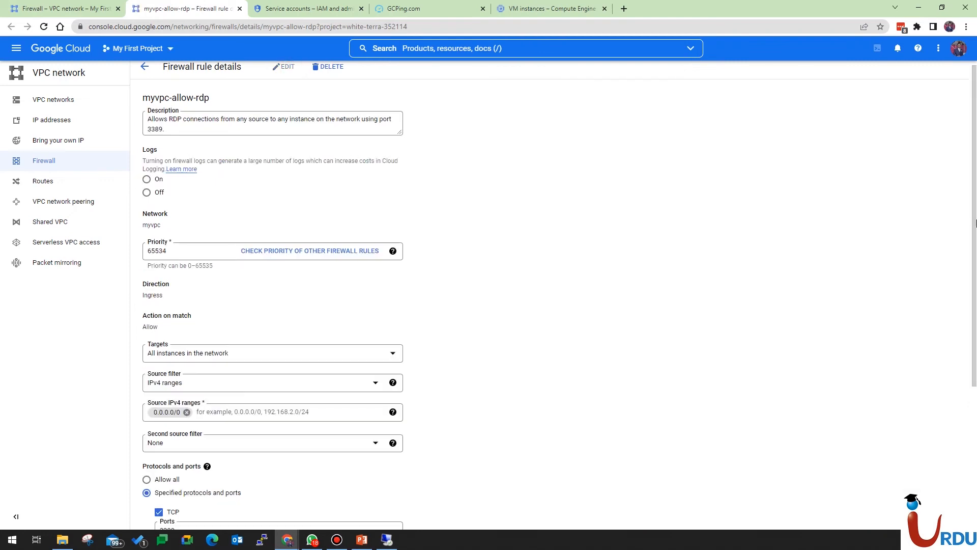
Set the myvpc-allow-rdp rule's enforcement to Disabled and save the rule.
left_click_drag(976, 223, 976, 402)
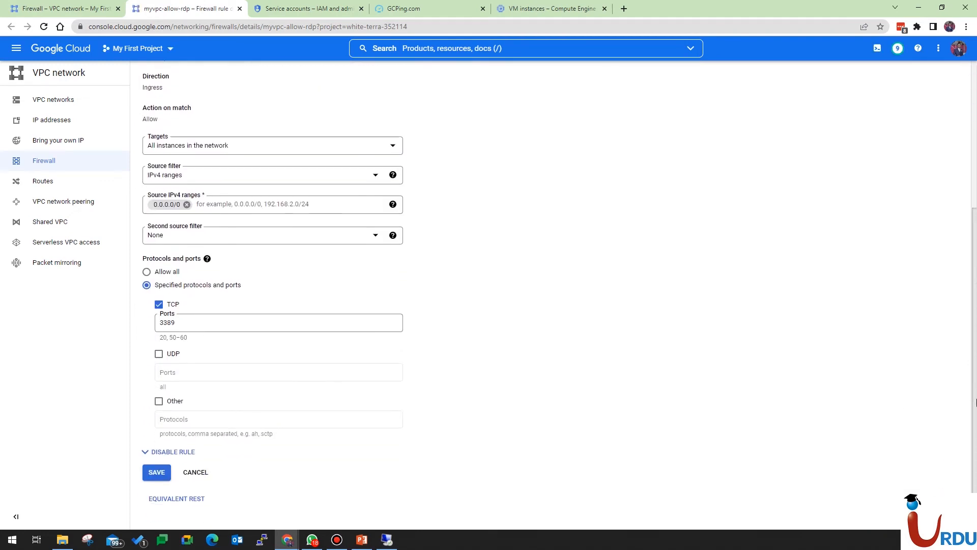
left_click(153, 452)
left_click(156, 482)
left_click(157, 519)
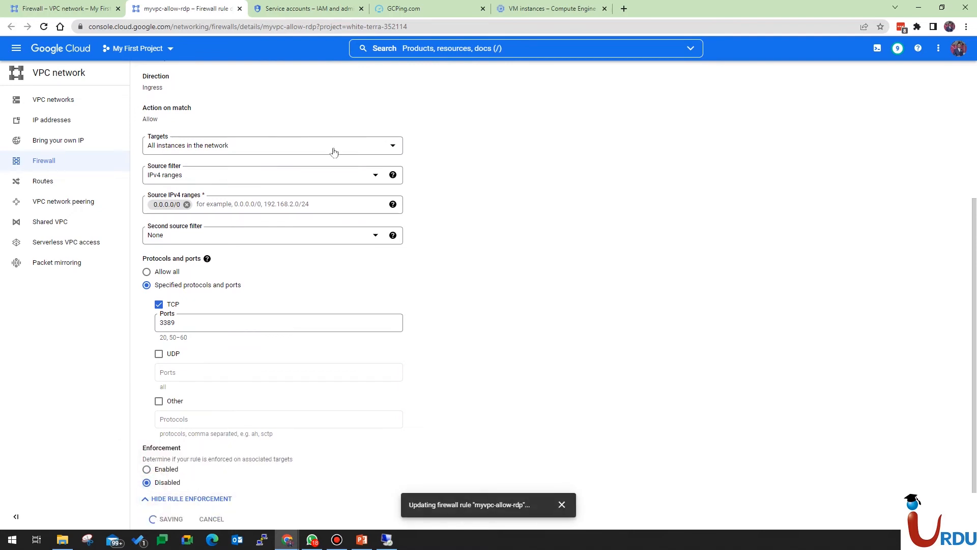
Search the web for "ping eu port check" in a new tab and open the ping.eu port check page.
left_click(576, 11)
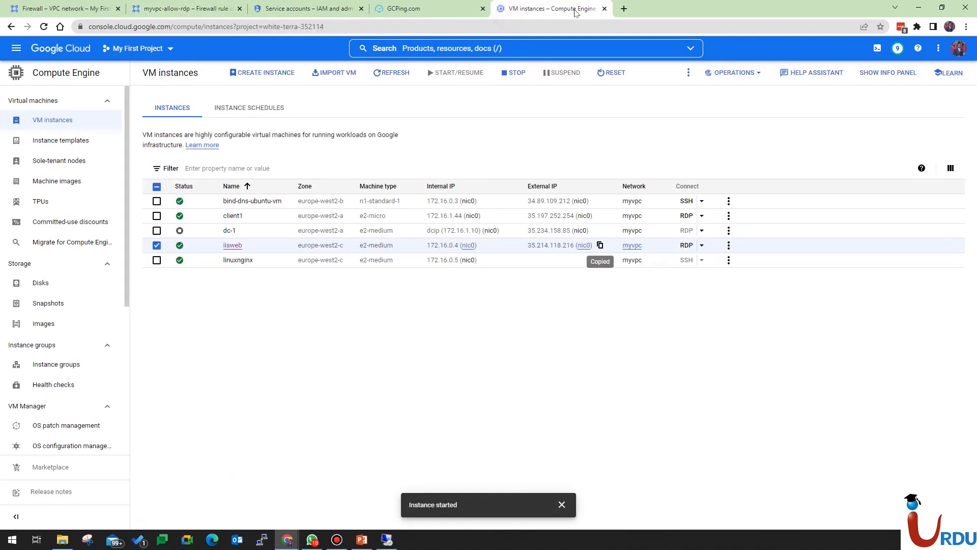
left_click(622, 9)
type("ping ")
type("eu")
key("Down")
key("Return")
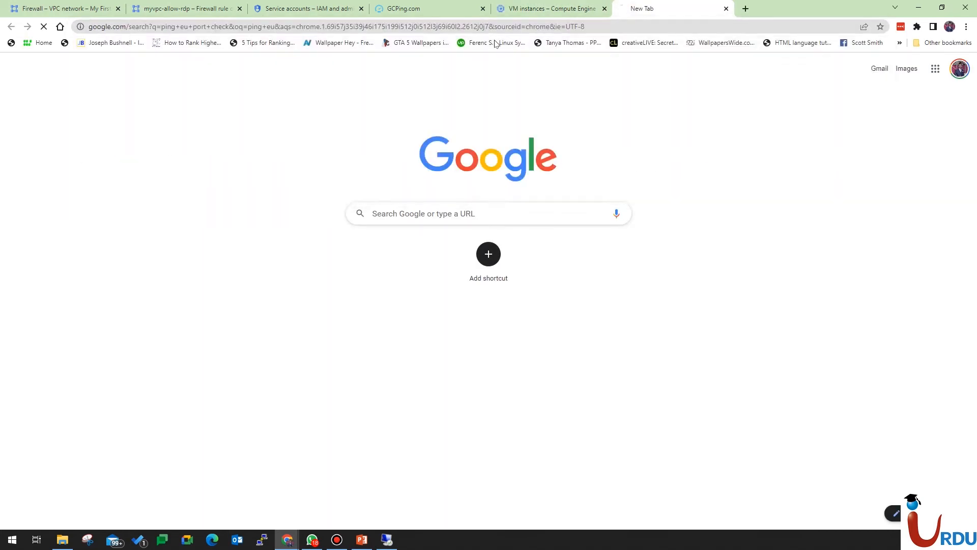
left_click(160, 153)
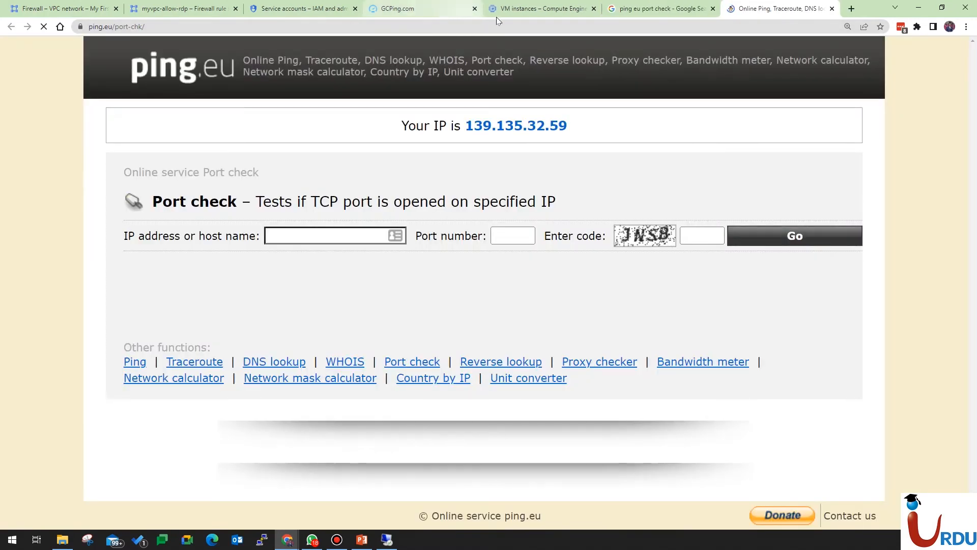
Copy the iisweb instance's external IP 35.214.118.216 and run a ping.eu check of port 3389 on it, filling in the verification code.
left_click(500, 14)
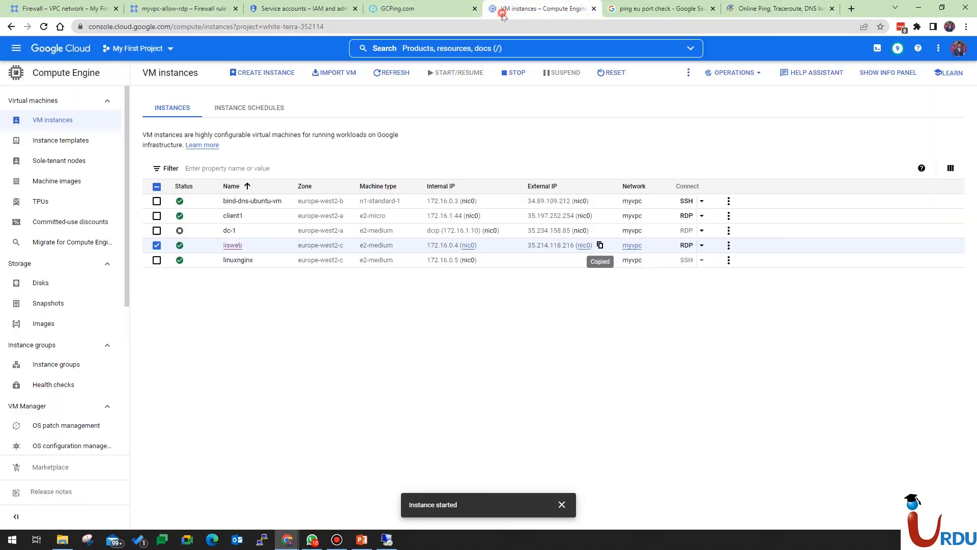
left_click(600, 245)
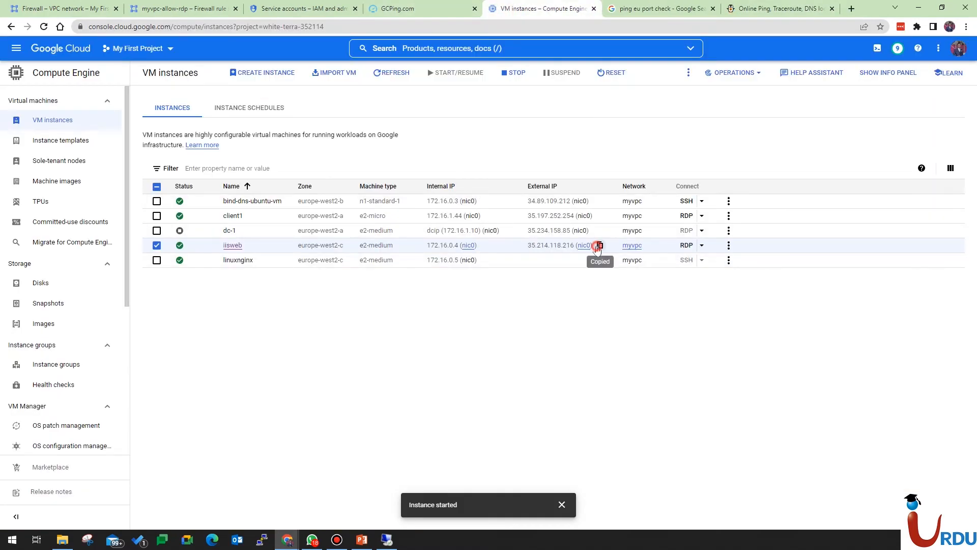
left_click(757, 15)
key("ctrl+v")
left_click(514, 236)
type("3389")
key("Tab")
type("JN")
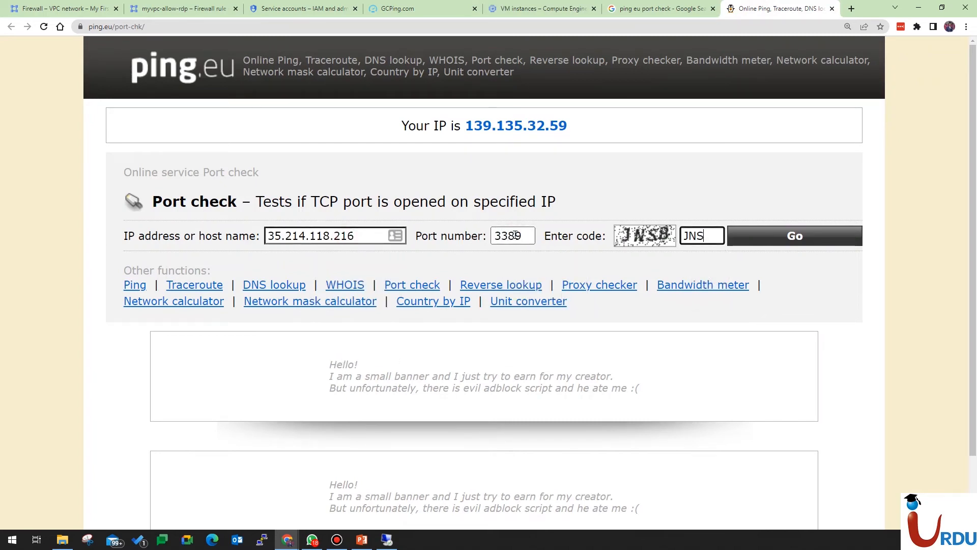
type("SB")
key("Return")
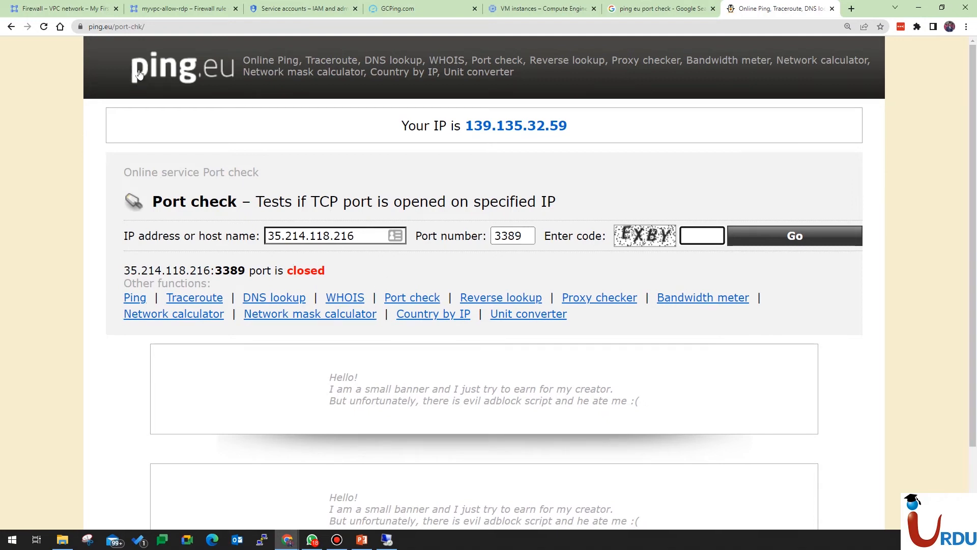
Return to the myvpc-allow-rdp rule details and reopen the rule for editing.
left_click(163, 16)
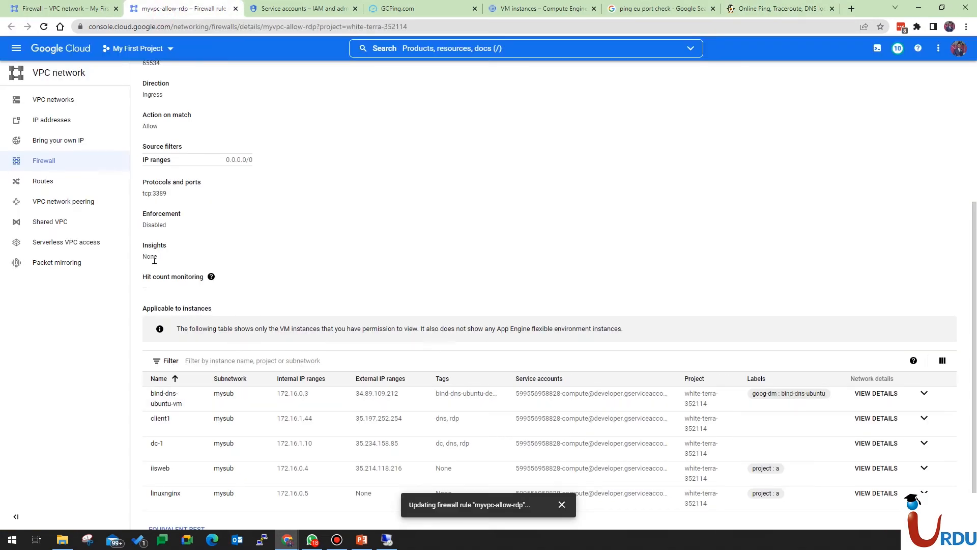
scroll(229, 127, "up", 5)
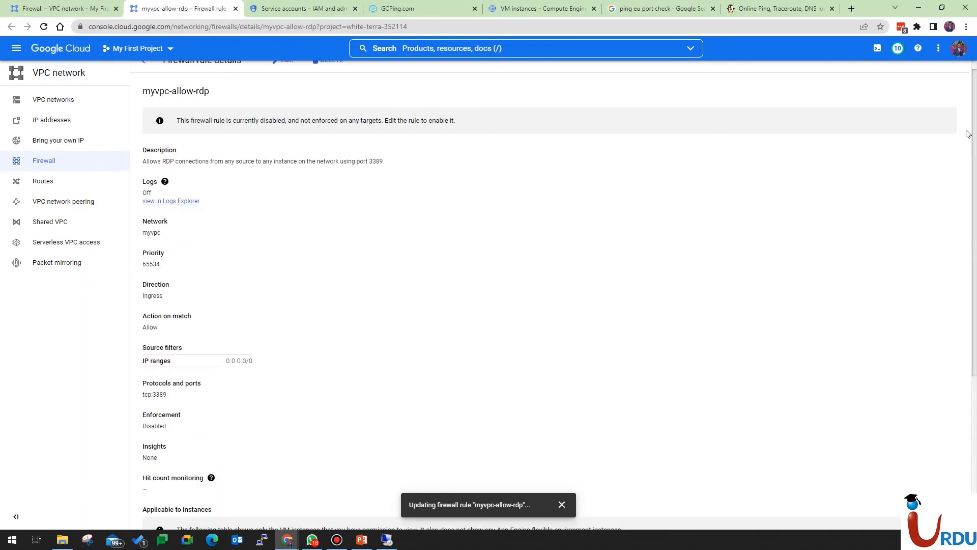
left_click(284, 72)
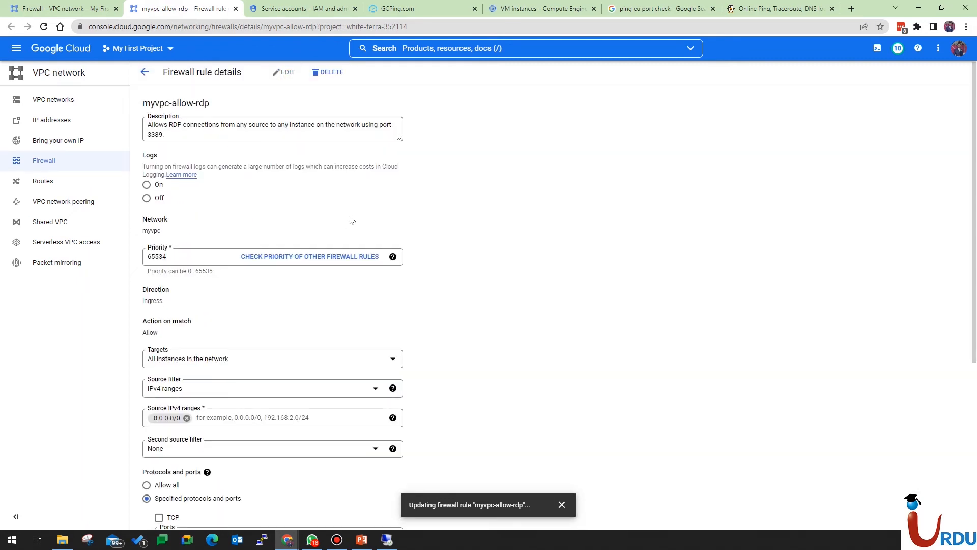
Copy iisweb's external IP and try to connect to 35.214.118.216 with Remote Desktop Connection.
left_click(540, 9)
left_click(599, 246)
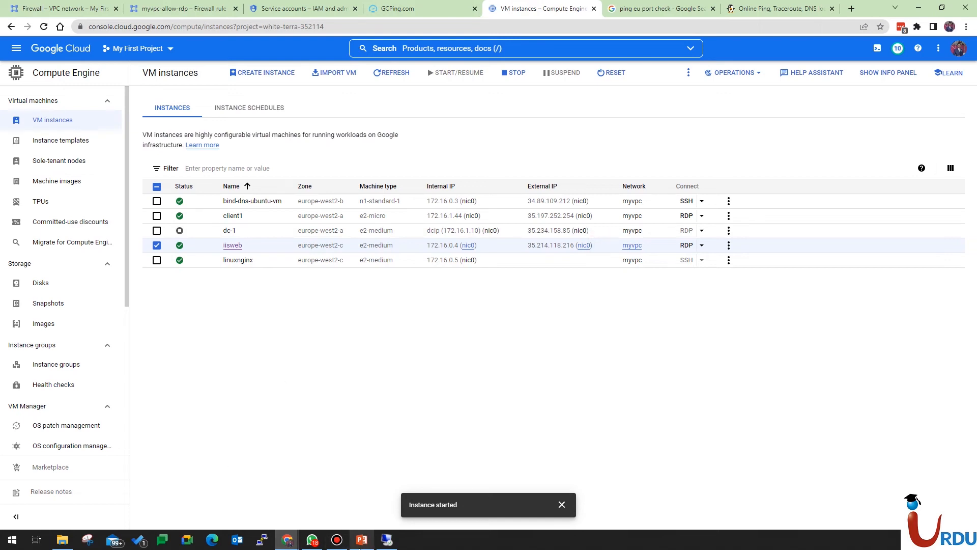
left_click(387, 539)
double_click(407, 379)
left_click(497, 433)
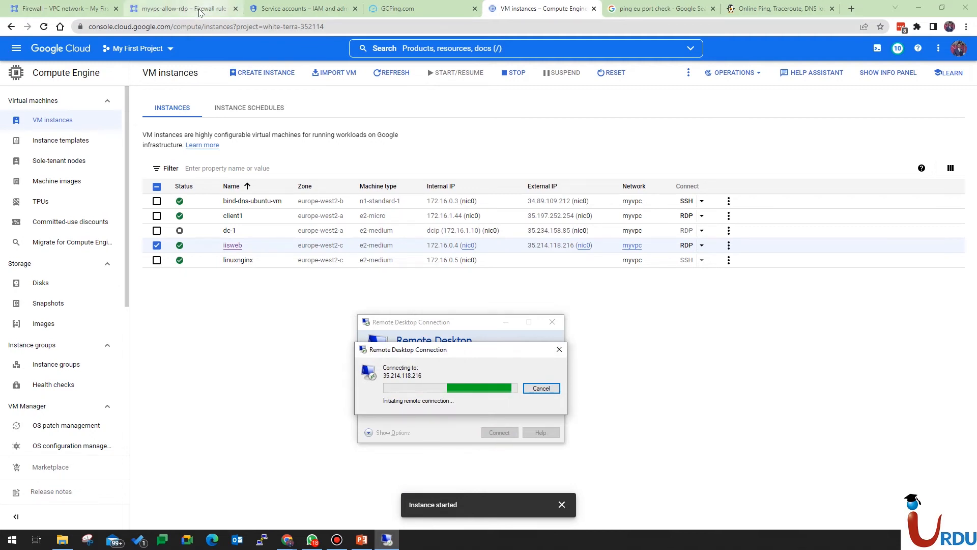
Set the myvpc-allow-rdp rule's enforcement back to Enabled and save the rule.
left_click(183, 9)
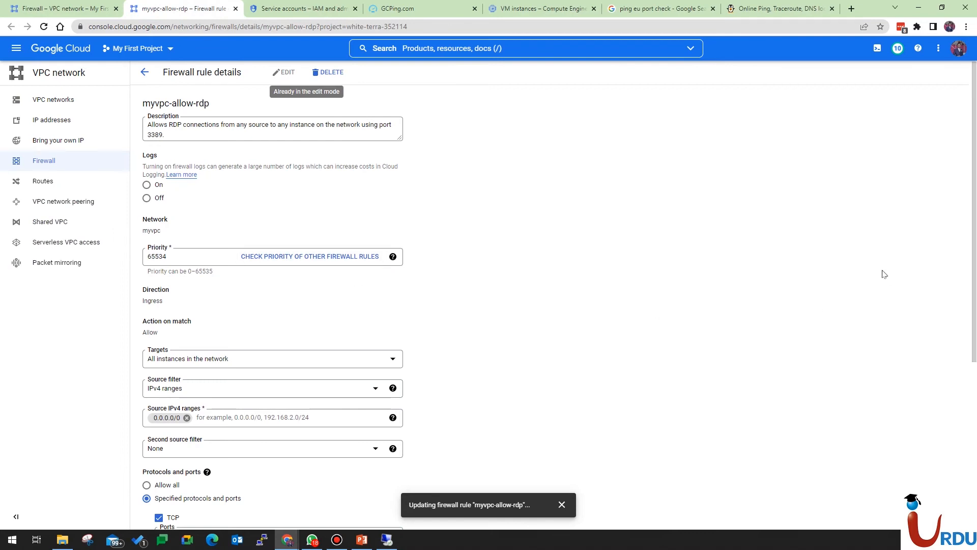
scroll(458, 305, "down", 5)
left_click(147, 423)
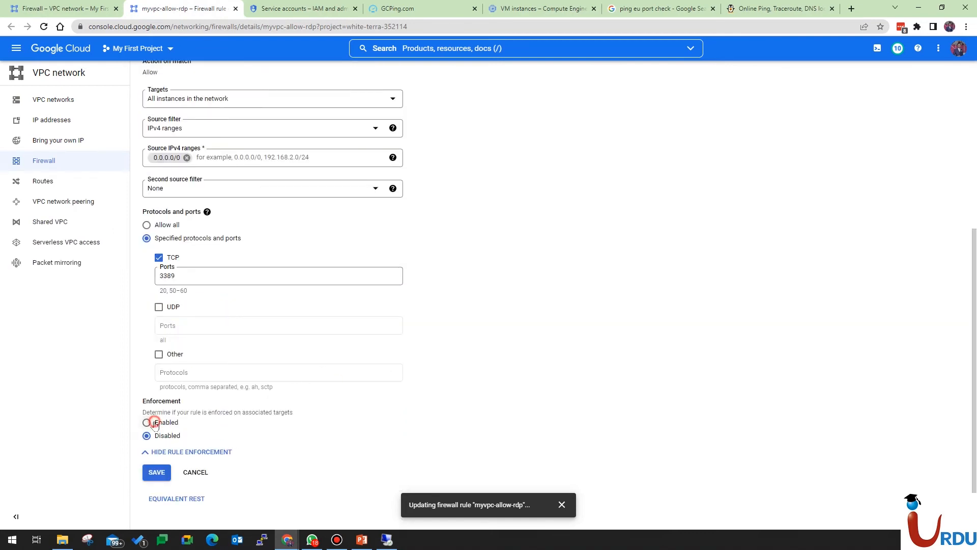
left_click(157, 472)
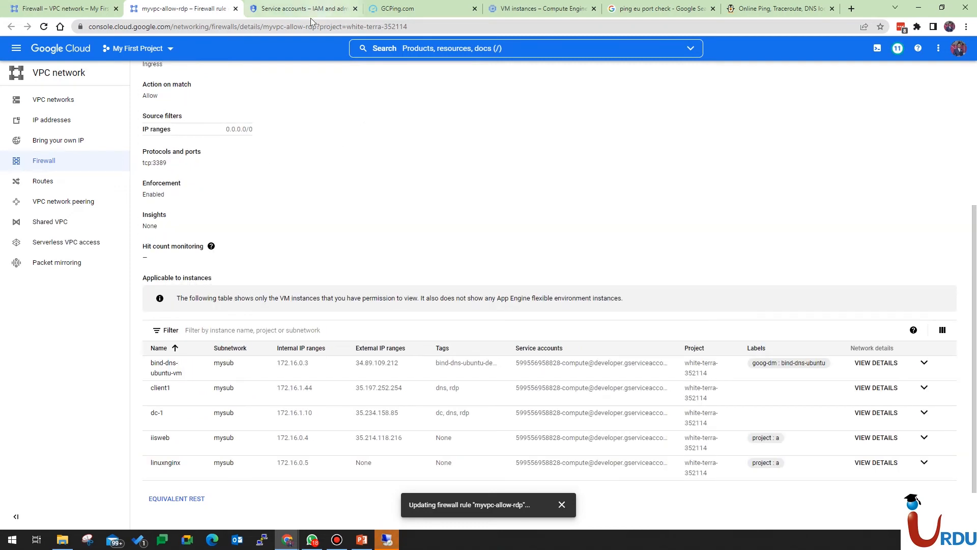
Repeat the ping.eu check of port 3389 on 35.214.118.216, filling in the new verification code.
left_click(507, 11)
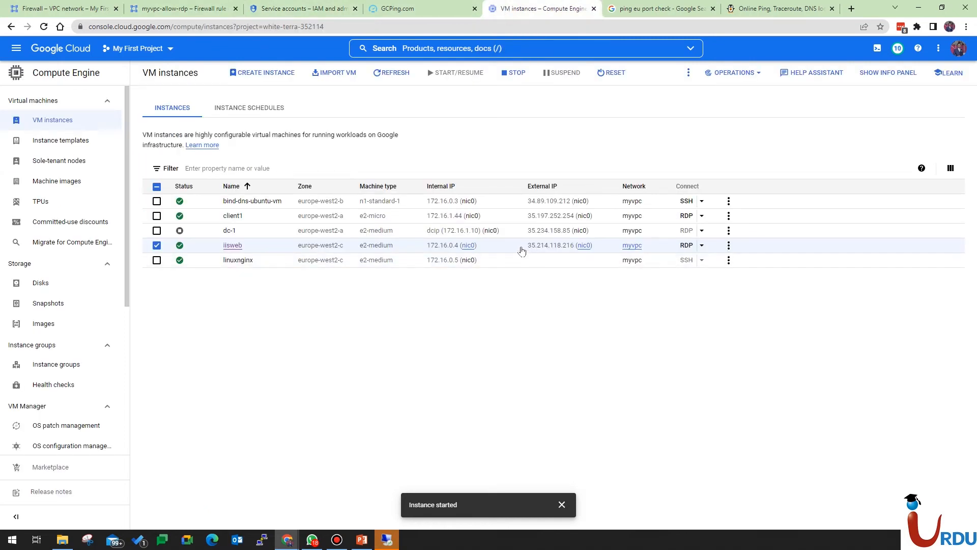
left_click(757, 12)
left_click(702, 233)
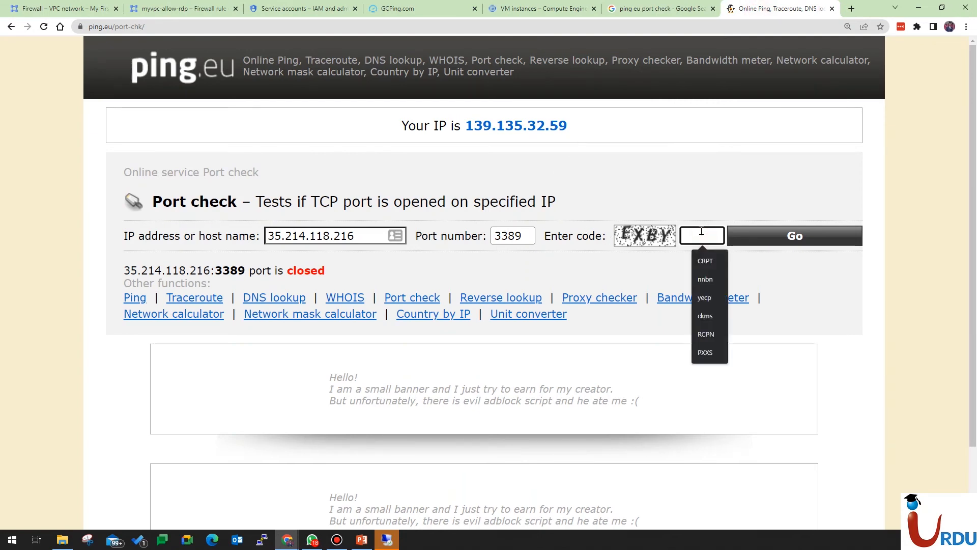
type("EXBY")
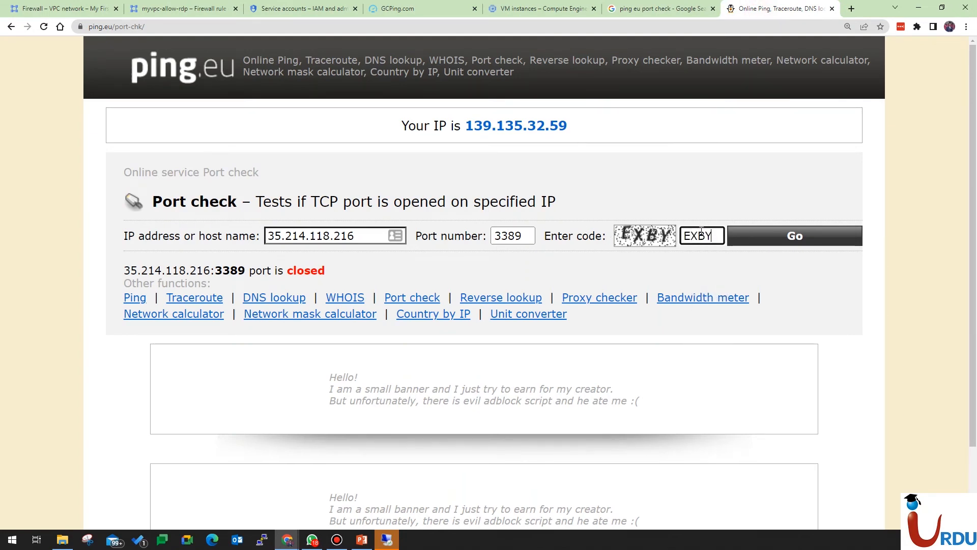
key("Return")
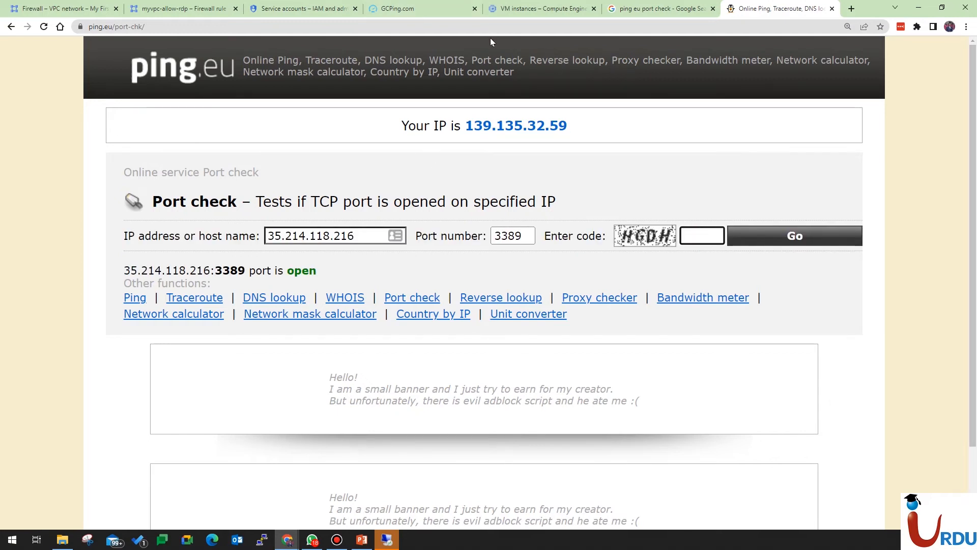
Switch to Remote Desktop Connection and close the dialog left over from the connection attempt.
left_click(392, 539)
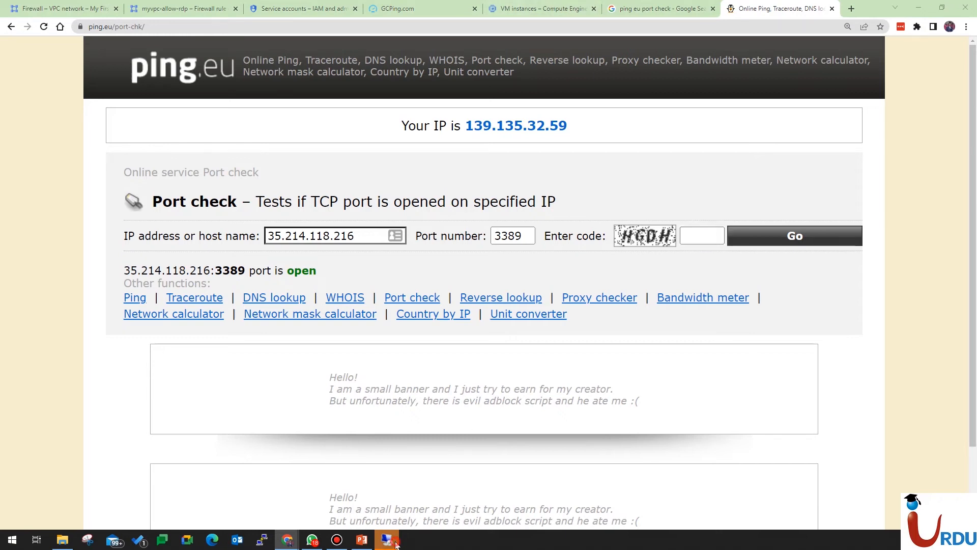
left_click(389, 348)
left_click(448, 369)
left_click_drag(443, 289, 493, 243)
left_click(587, 241)
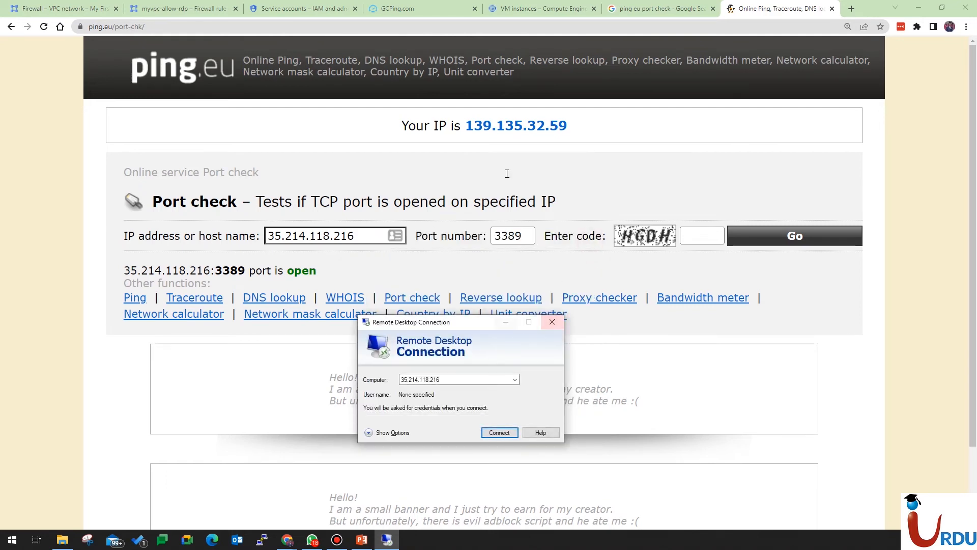
Download the iisweb instance's RDP file from the VM instances list, save it as iisweb.rdp, and close the RDP client dialog.
left_click(542, 9)
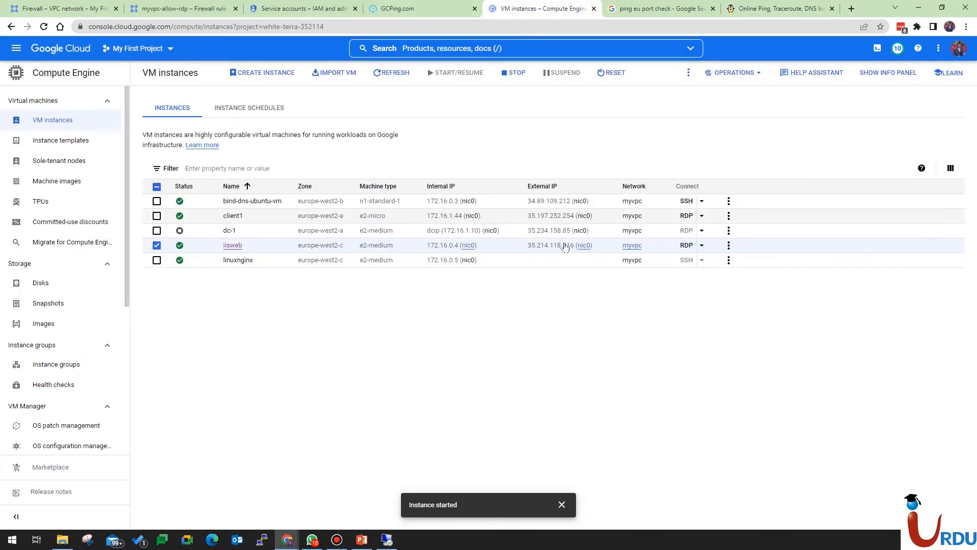
left_click(730, 246)
left_click(649, 348)
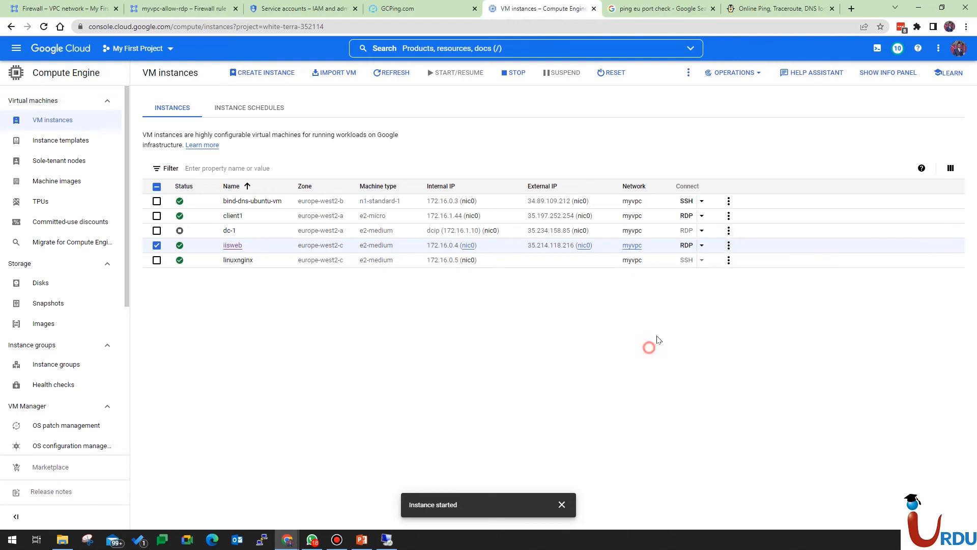
left_click(703, 246)
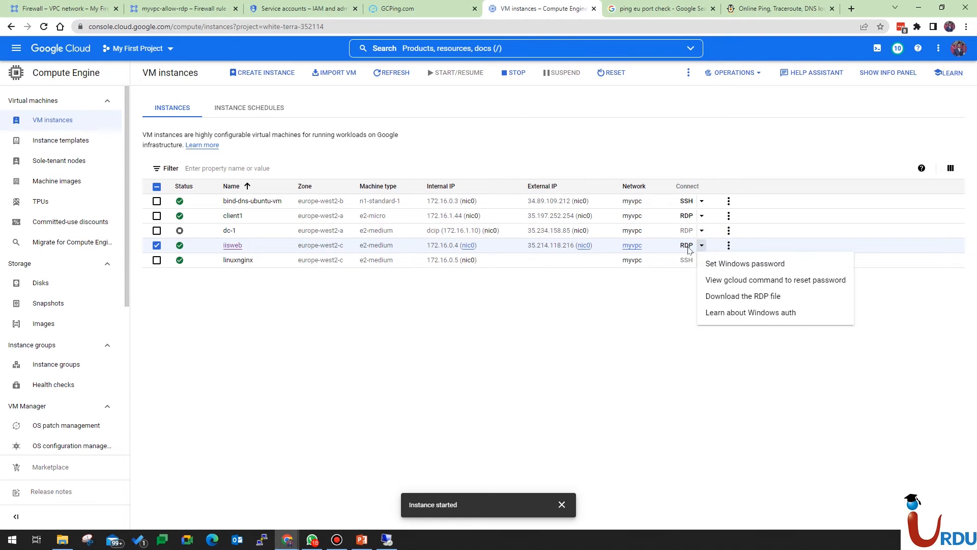
left_click(670, 294)
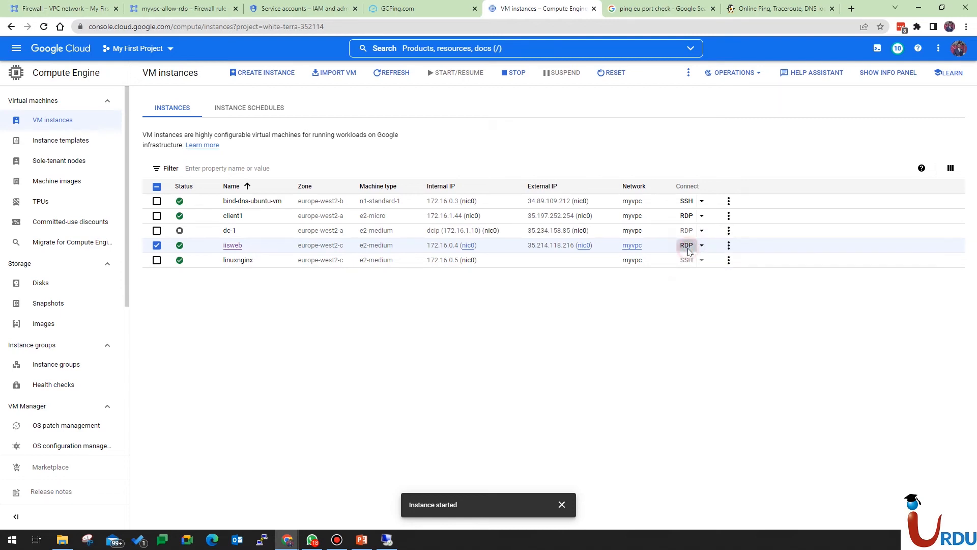
left_click(687, 245)
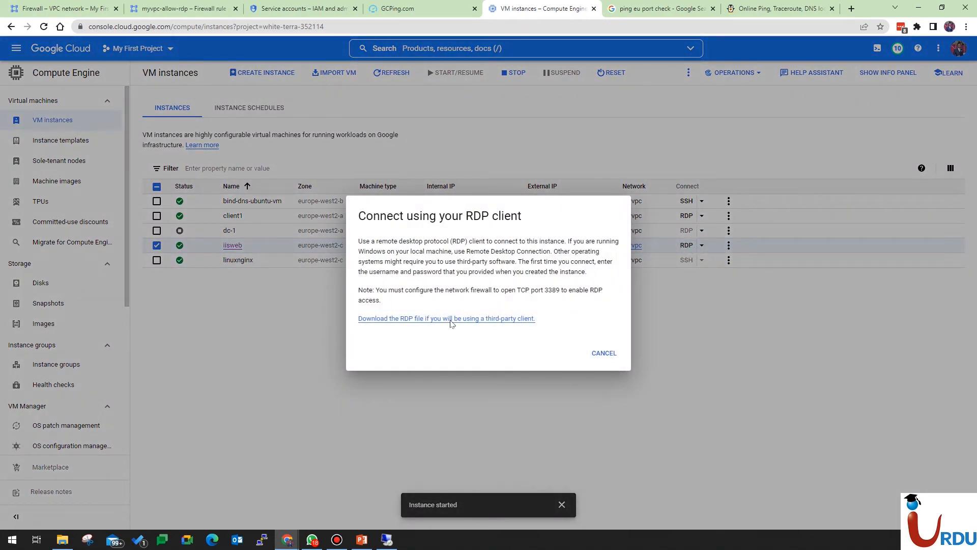
left_click(442, 318)
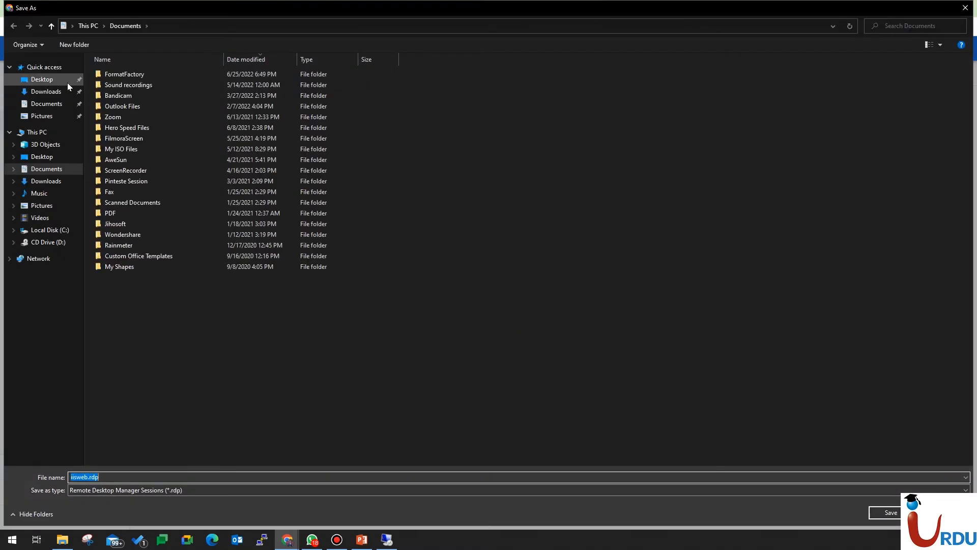
left_click(891, 512)
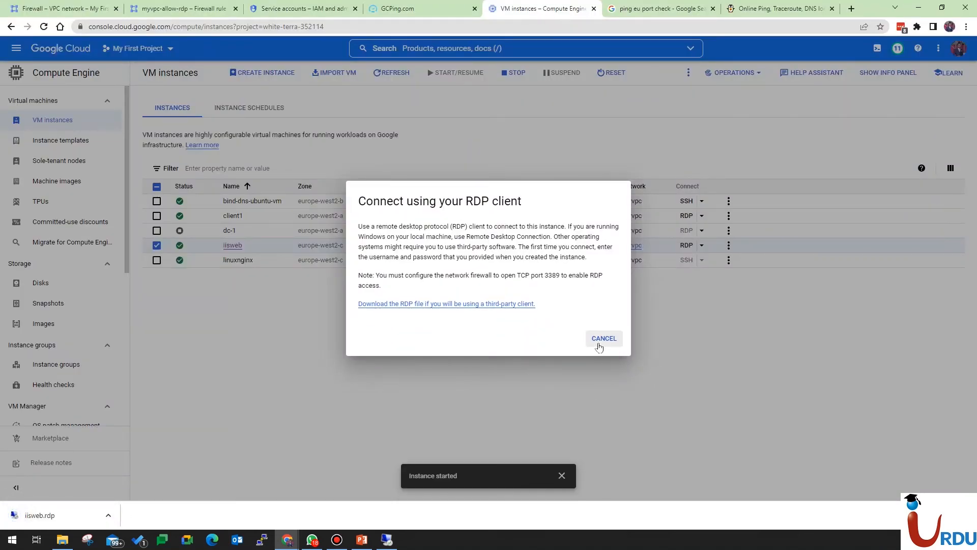
left_click(604, 338)
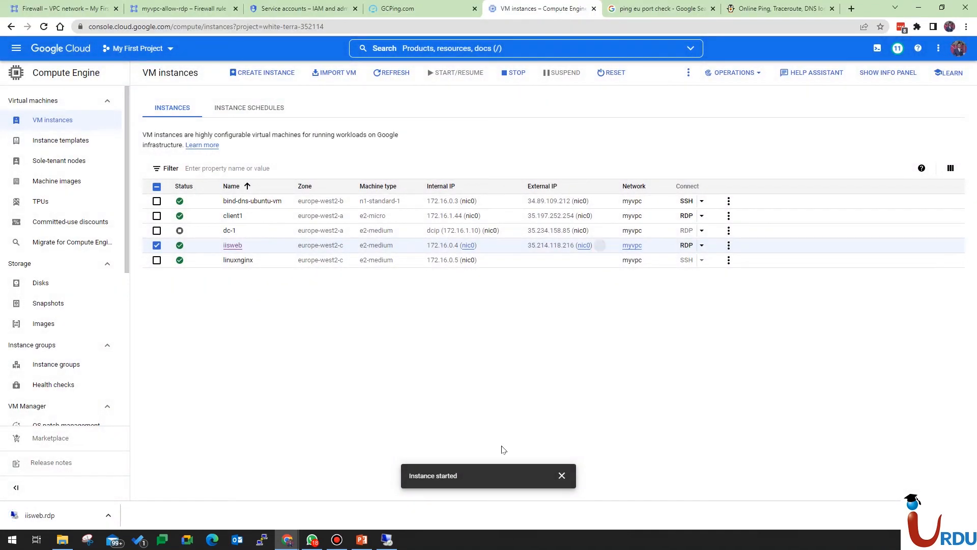
Generate a new Windows password on the iisweb instance for the username company.
left_click(702, 245)
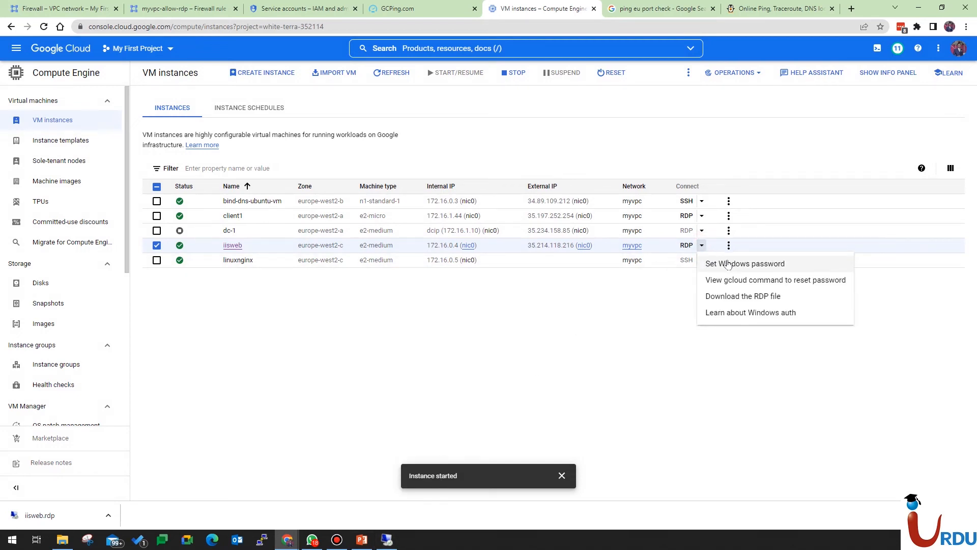
left_click(730, 264)
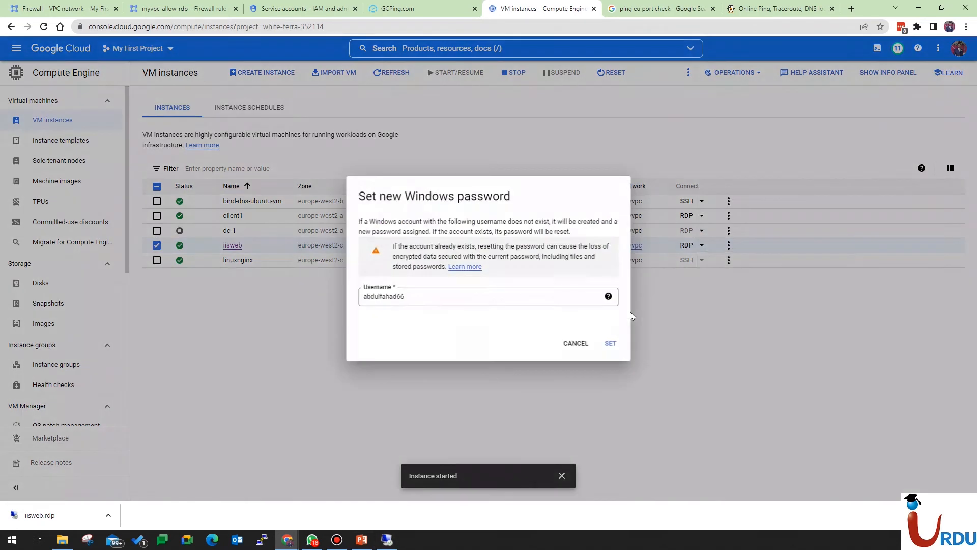
left_click(432, 298)
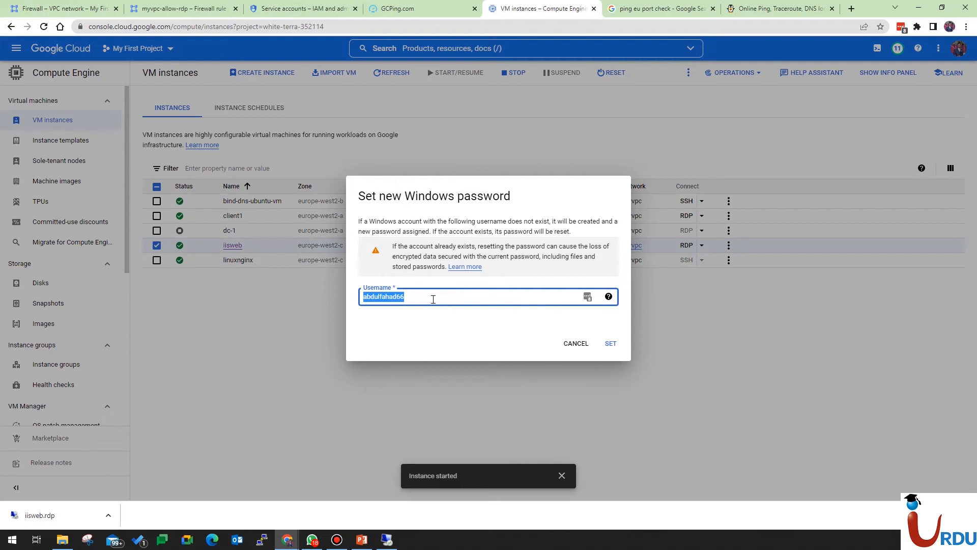
type("company")
left_click(611, 343)
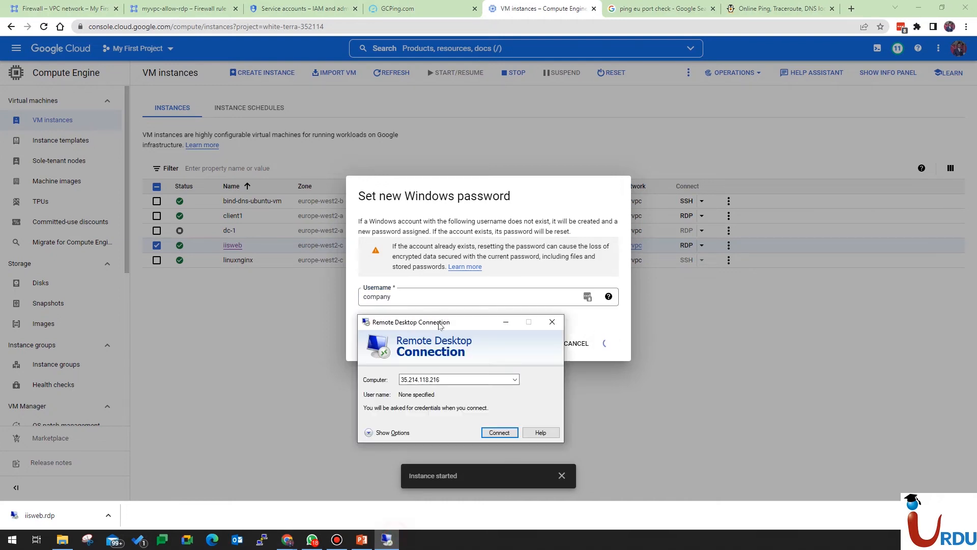
Start the Remote Desktop connection to 35.214.118.216 and enter company as the user name, moving the credentials prompt off the generated password.
left_click(498, 432)
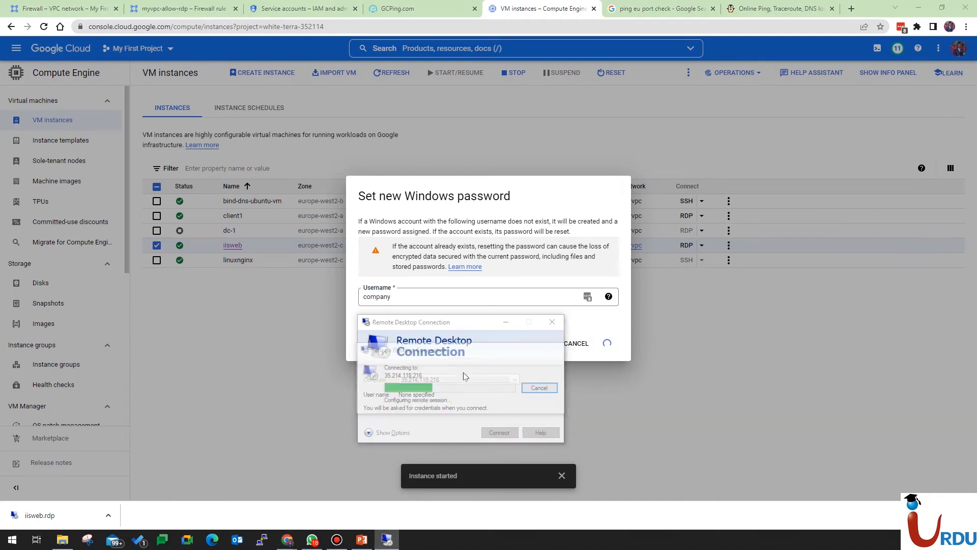
type("company")
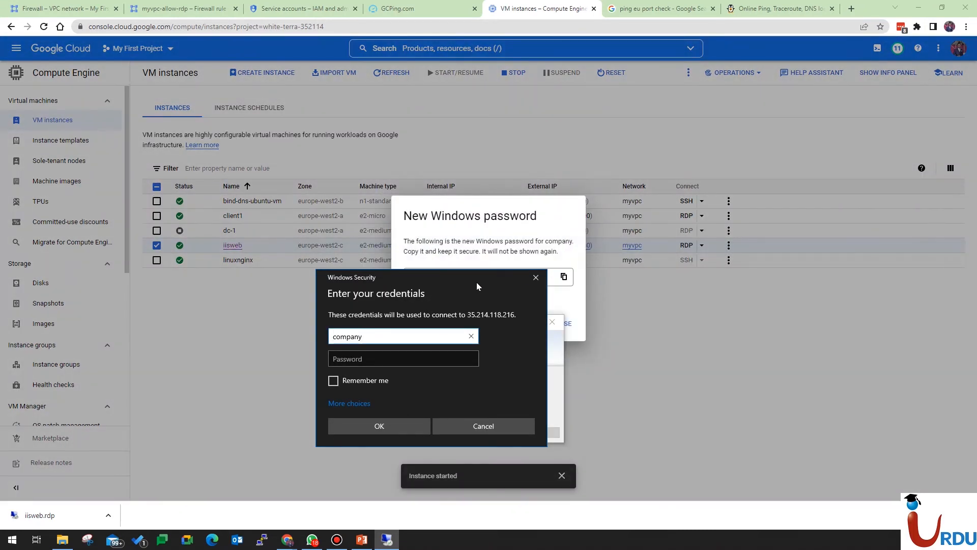
left_click_drag(476, 286, 236, 289)
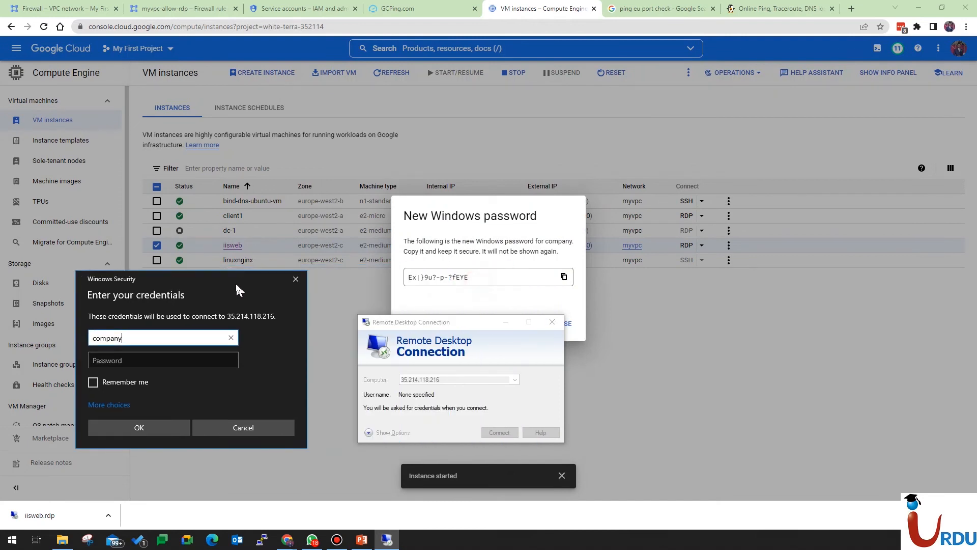
Copy the generated Windows password into the credentials prompt, enable Remember me, and submit the sign-in.
left_click(564, 276)
left_click(564, 277)
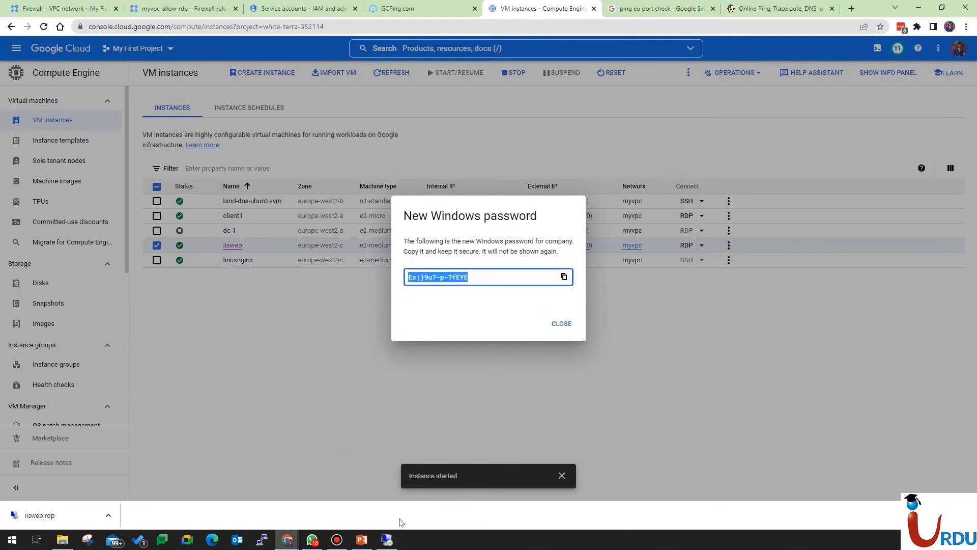
left_click(386, 539)
left_click(167, 361)
key("ctrl+v")
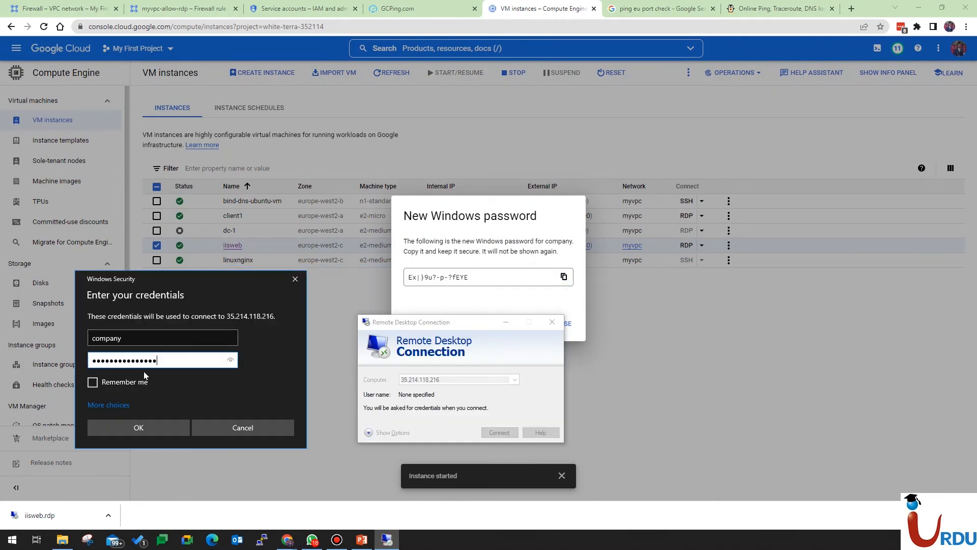
left_click(92, 382)
left_click(148, 427)
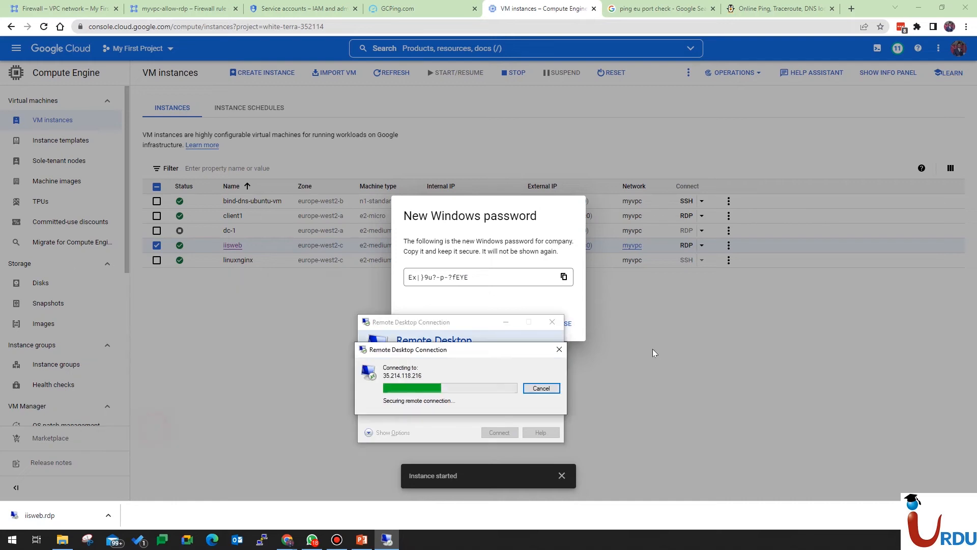
Close the New Windows password dialog and accept the remote computer's certificate warning to continue connecting.
left_click(569, 327)
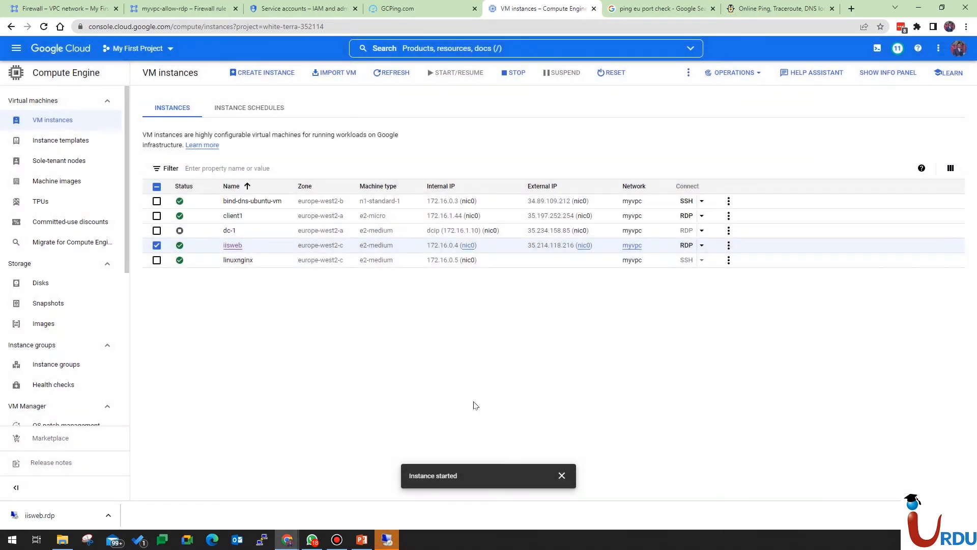
left_click(389, 546)
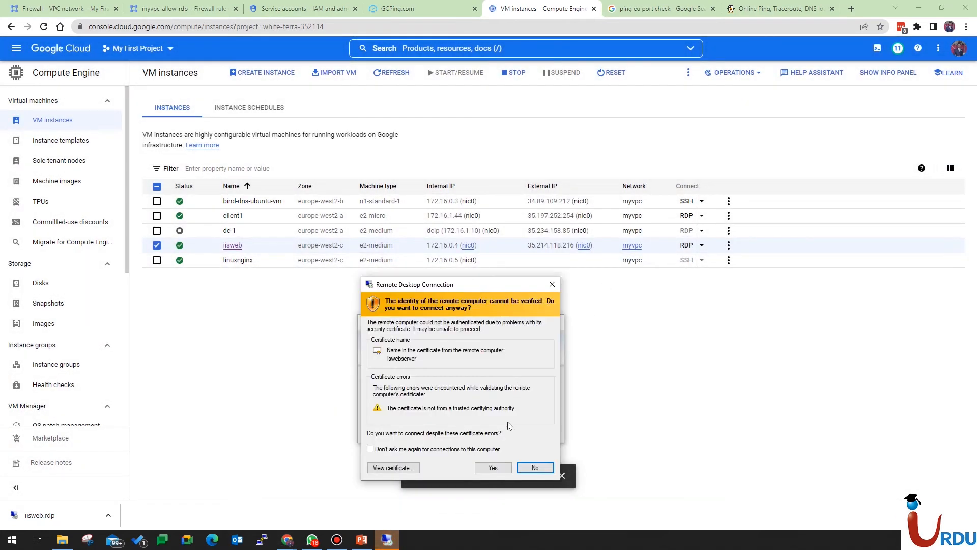
left_click(495, 466)
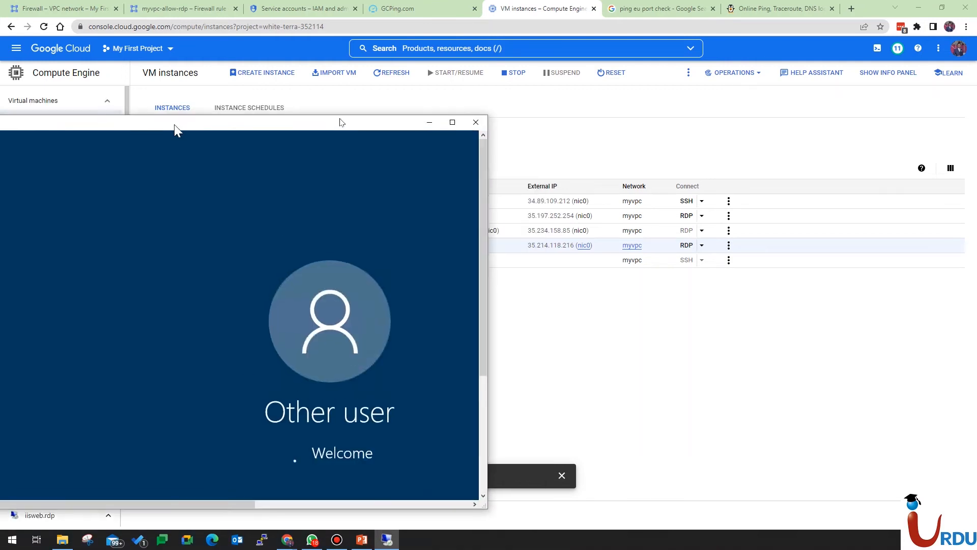
Reposition and enlarge the 35.214.118.216 remote session window, and bring it to full screen.
left_click_drag(175, 123, 352, 59)
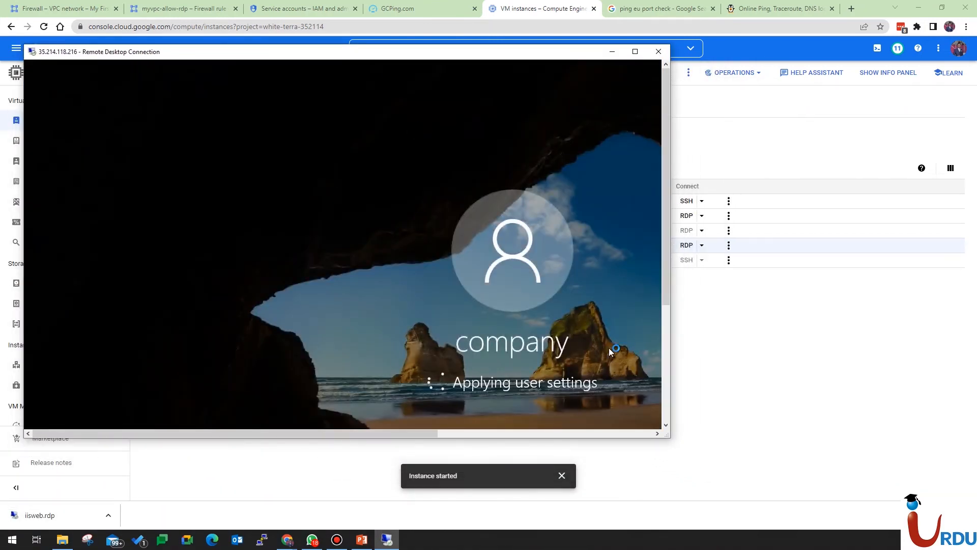
left_click_drag(668, 439, 857, 473)
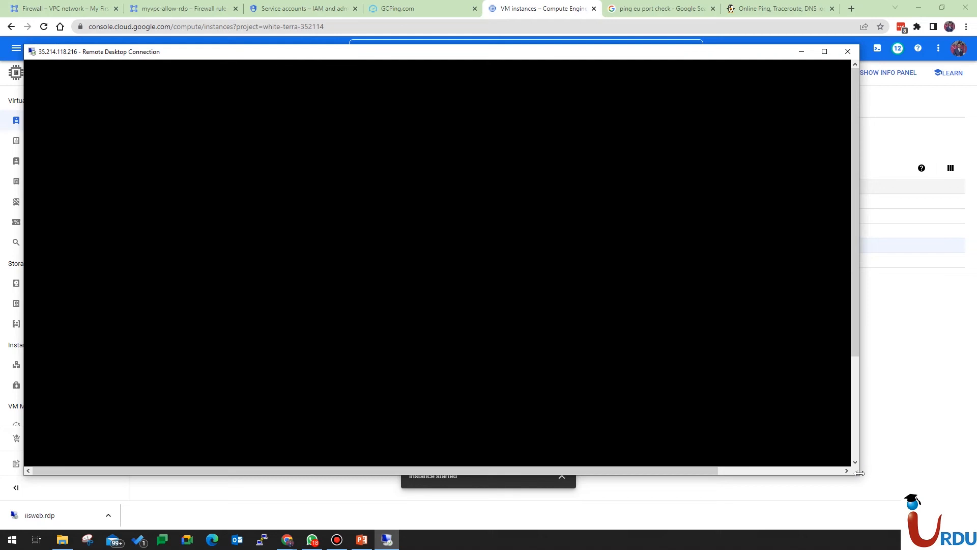
left_click_drag(859, 474, 965, 516)
left_click_drag(962, 409, 954, 171)
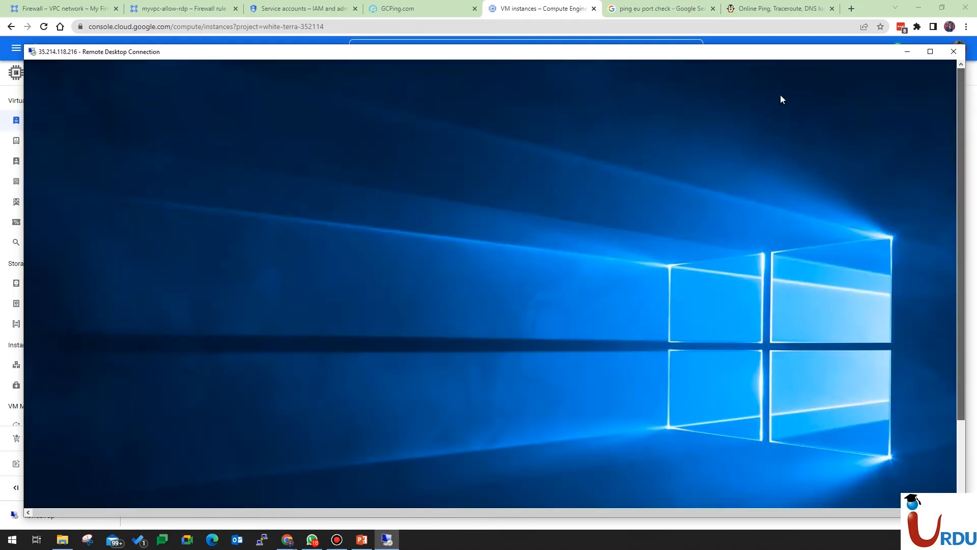
double_click(750, 55)
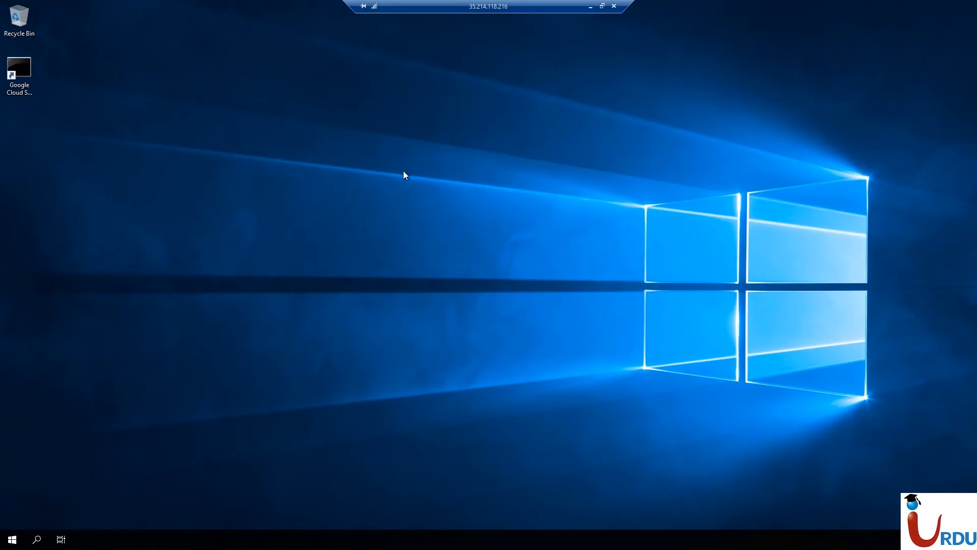
Dismiss the Shutdown Event Tracker without giving a reason and open File Explorer on the remote server.
right_click(291, 156)
left_click(299, 154)
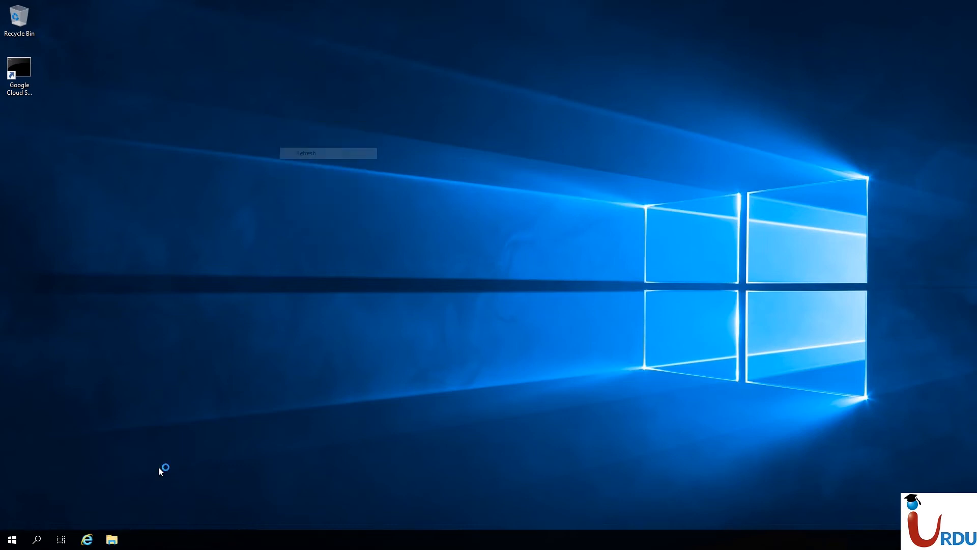
left_click(115, 541)
left_click(527, 348)
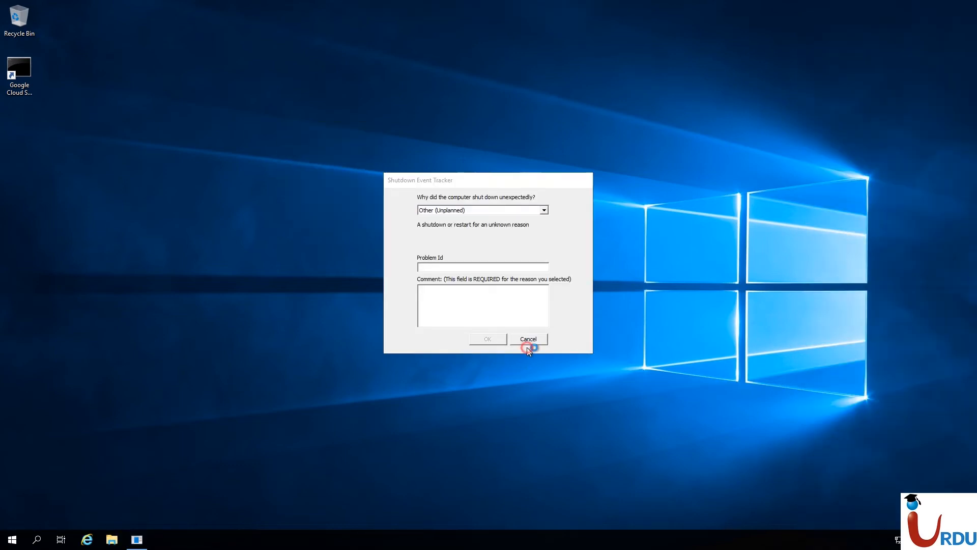
left_click(116, 542)
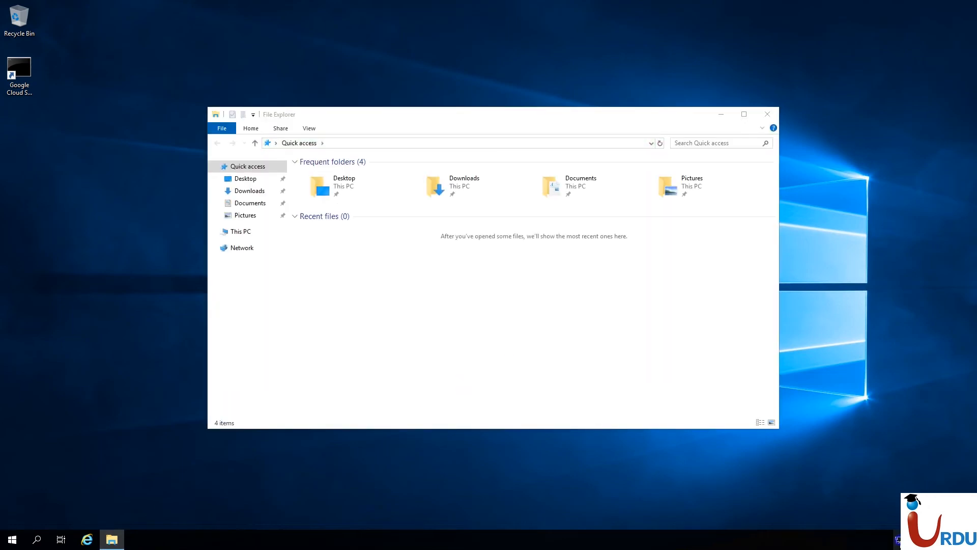
right_click(898, 540)
left_click(865, 527)
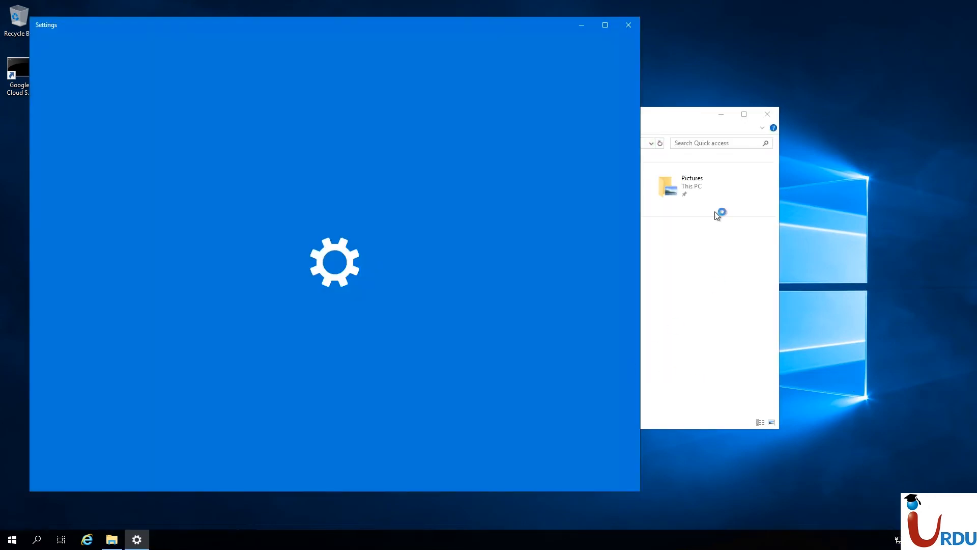
left_click(630, 26)
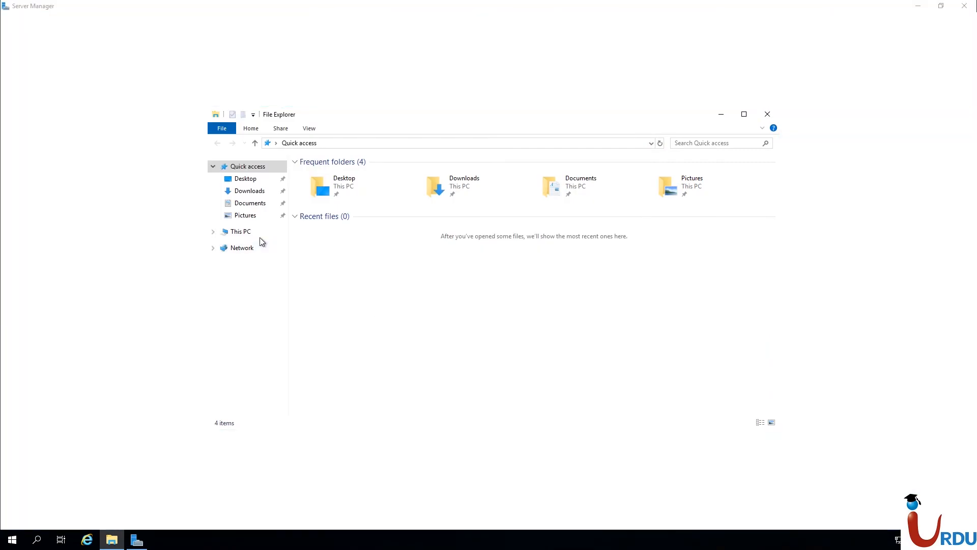
Search the remote server for ncpa.cpl and launch that Control Panel item.
left_click(13, 540)
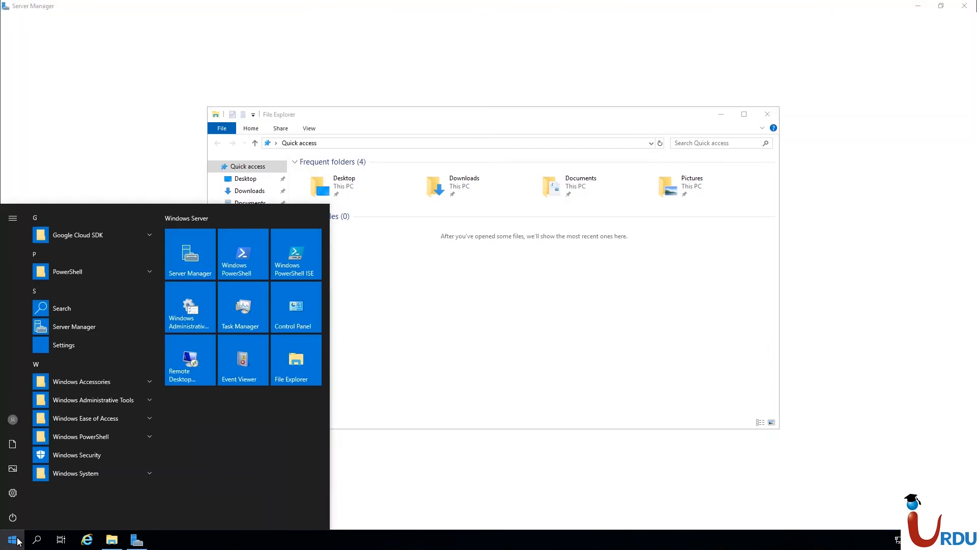
type("ncpa.cpl")
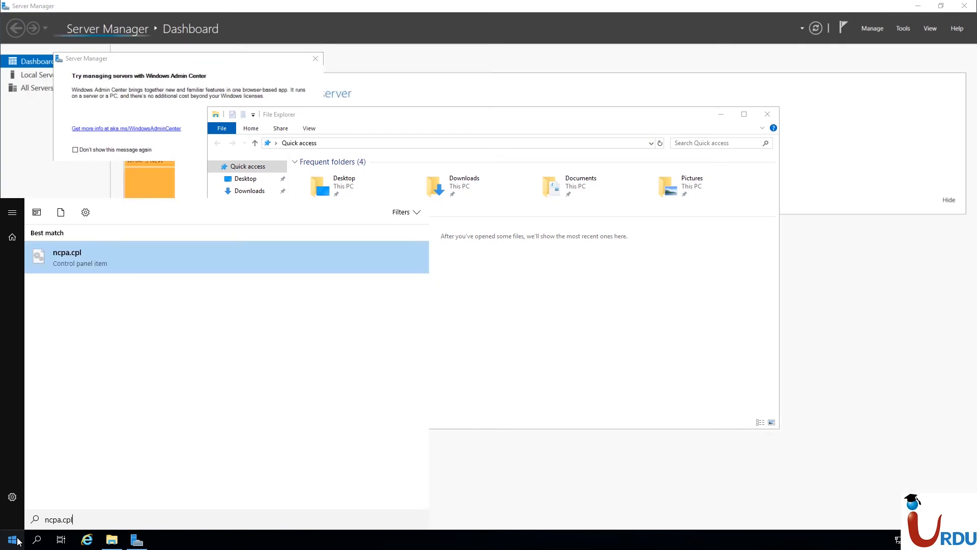
left_click(81, 257)
Set the Windows Admin Center message in Server Manager not to show again and close it.
left_click(75, 150)
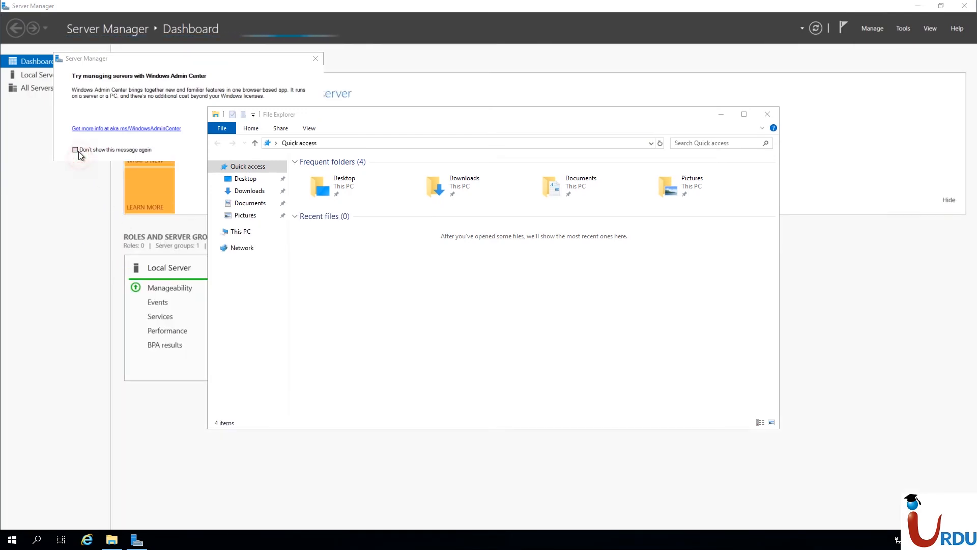
left_click_drag(277, 60, 220, 57)
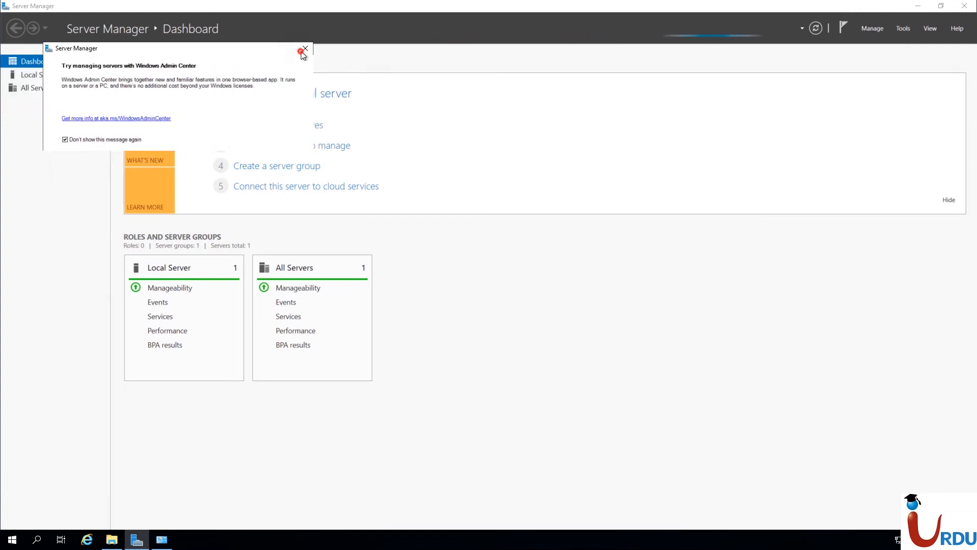
left_click(301, 52)
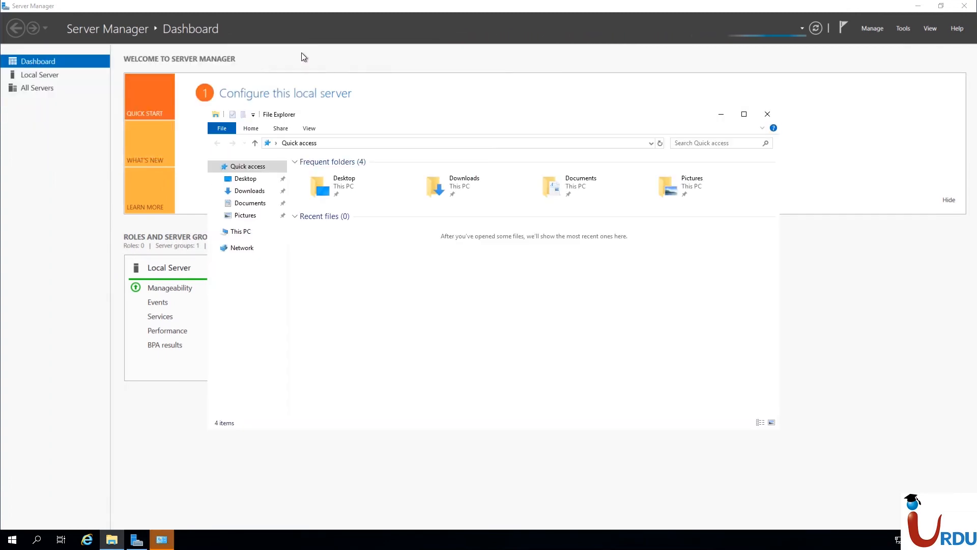
Set Server Manager not to start automatically at logon in its properties.
left_click(875, 30)
left_click(881, 91)
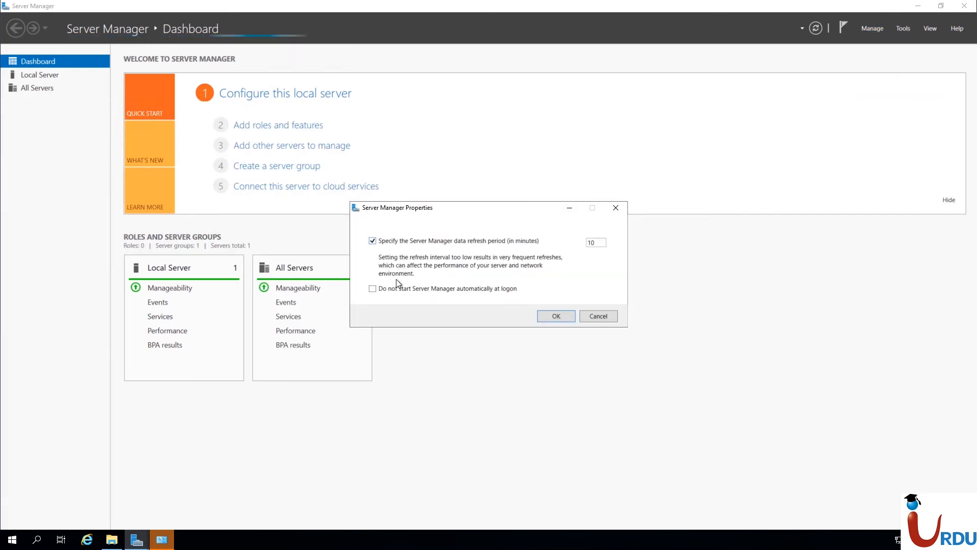
left_click(556, 317)
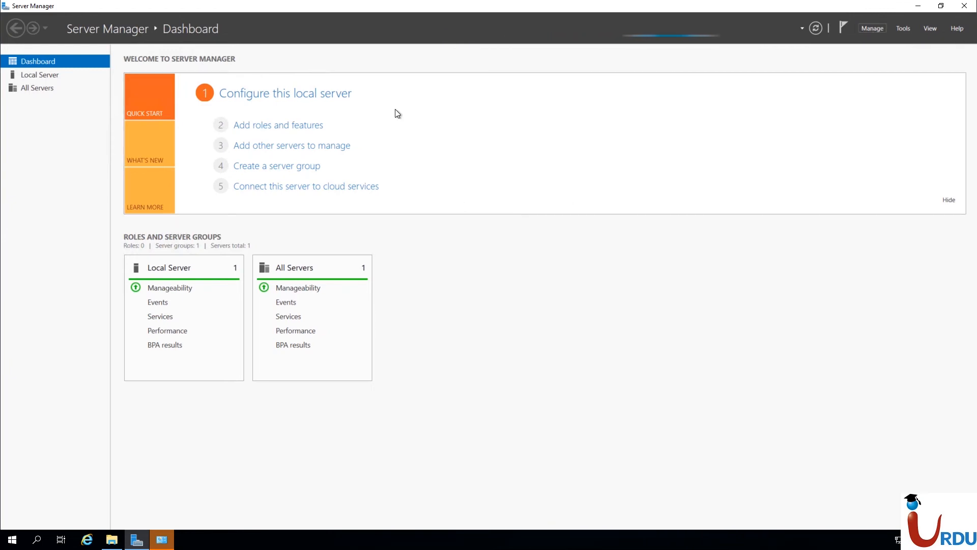
Turn off IE Enhanced Security Configuration for both Administrators and Users on the local server, and close Server Manager.
left_click(49, 75)
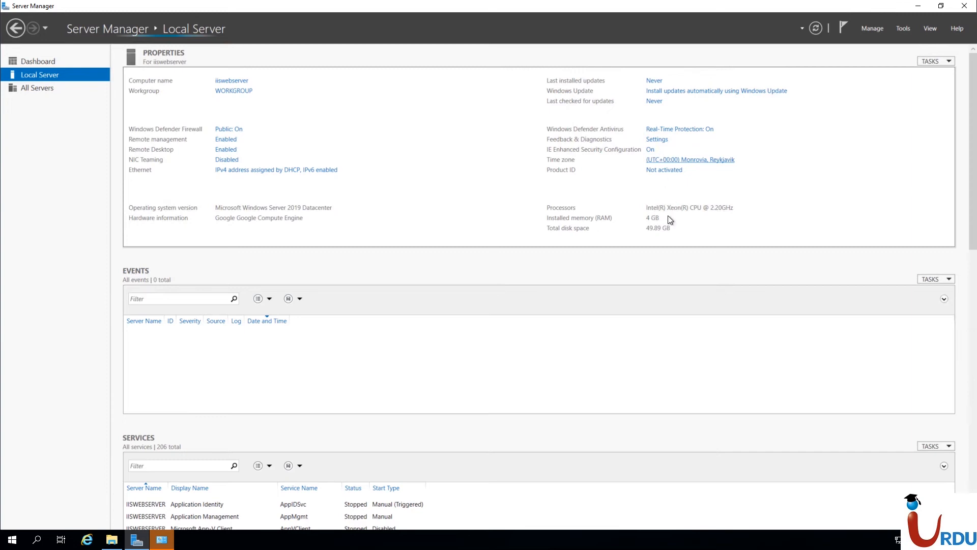
left_click(652, 149)
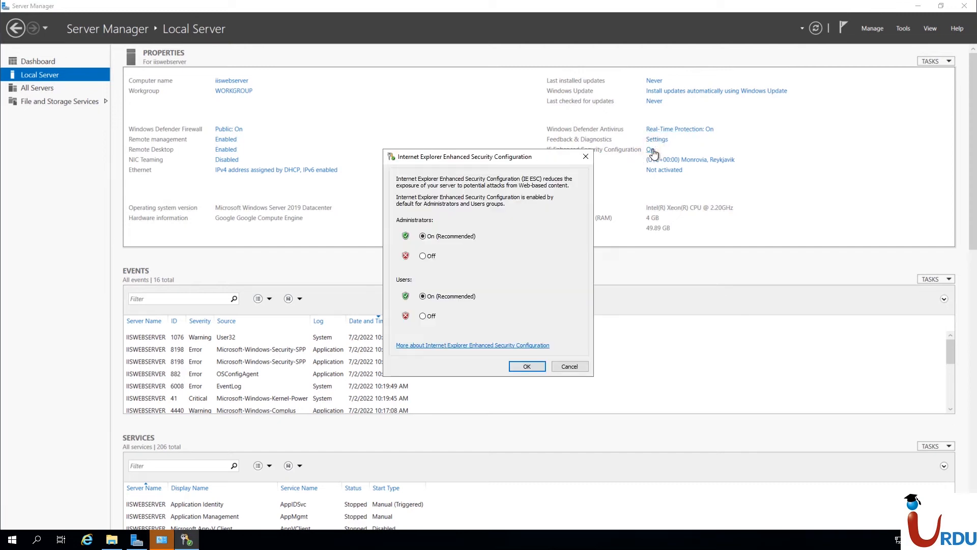
left_click(426, 257)
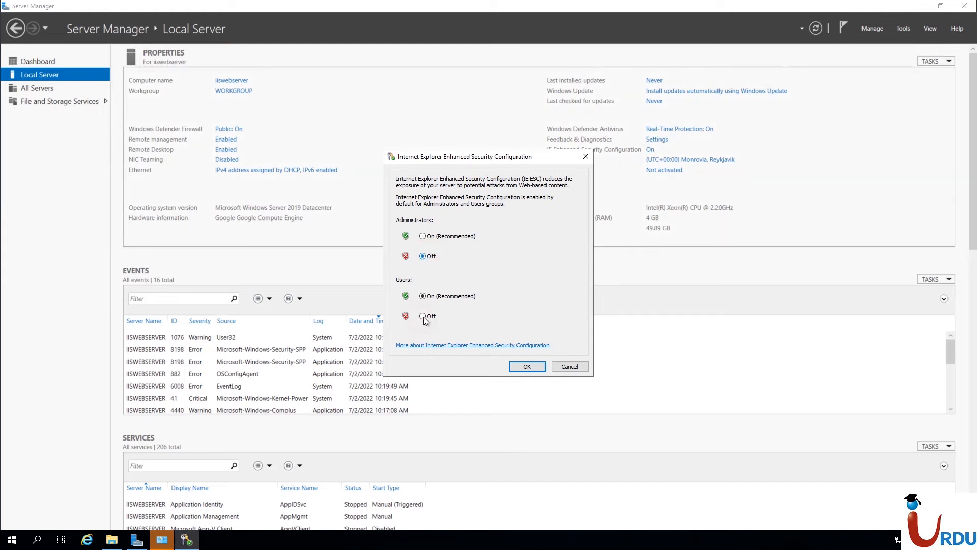
left_click(528, 366)
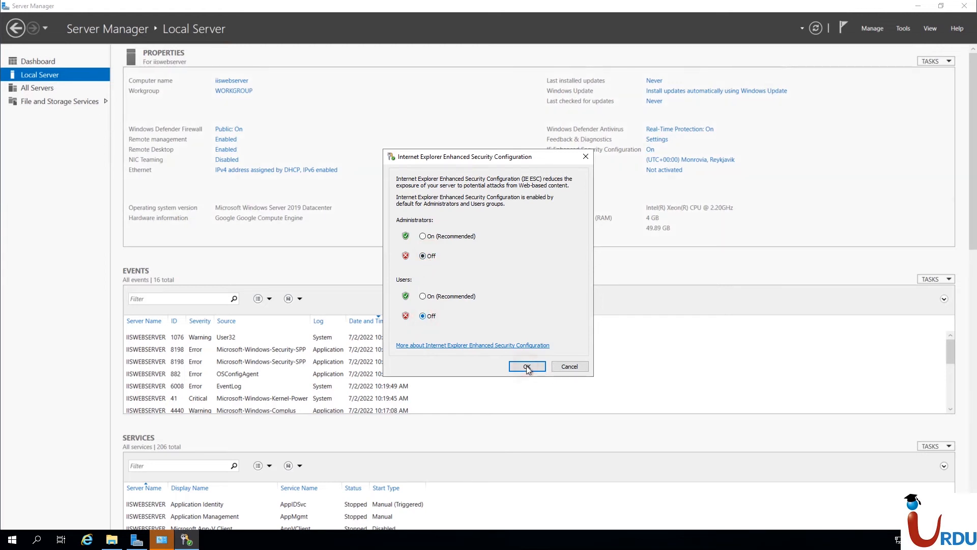
left_click(957, 11)
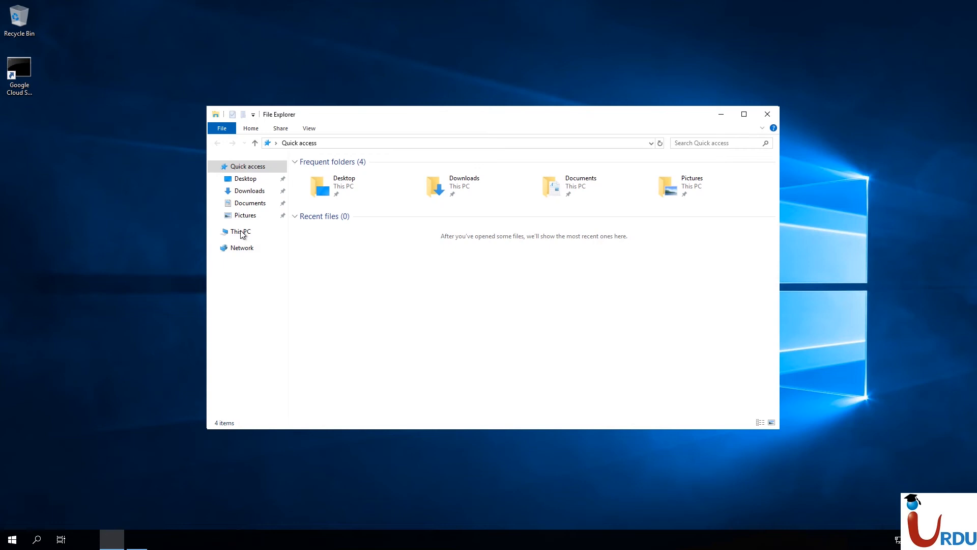
Show the network connection details of the server's Ethernet adapter from its status.
left_click(12, 540)
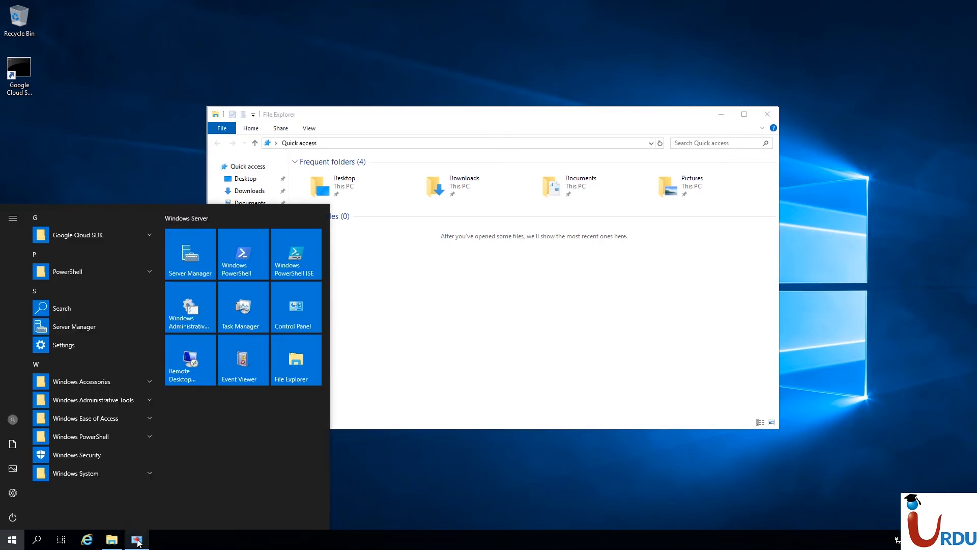
left_click(137, 541)
left_click(252, 177)
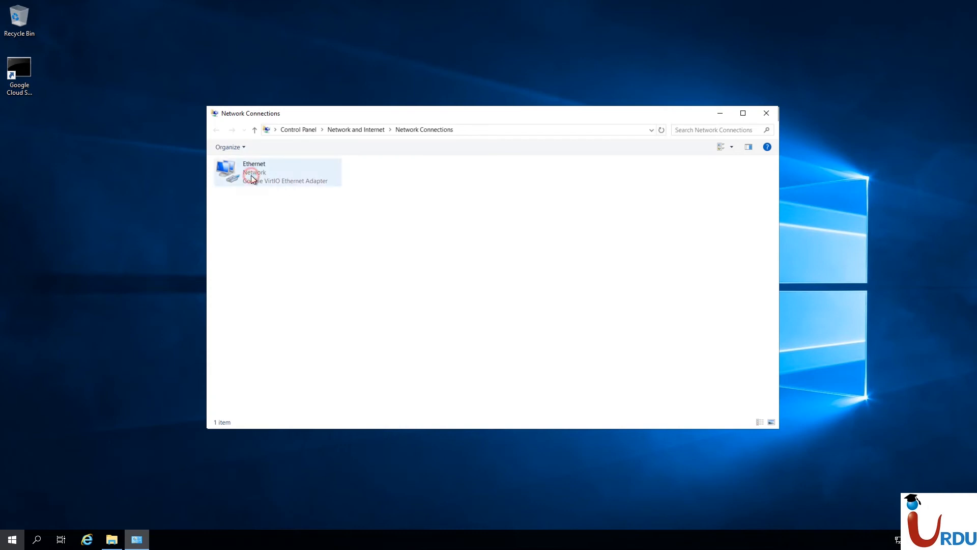
right_click(254, 174)
left_click(271, 189)
left_click(437, 266)
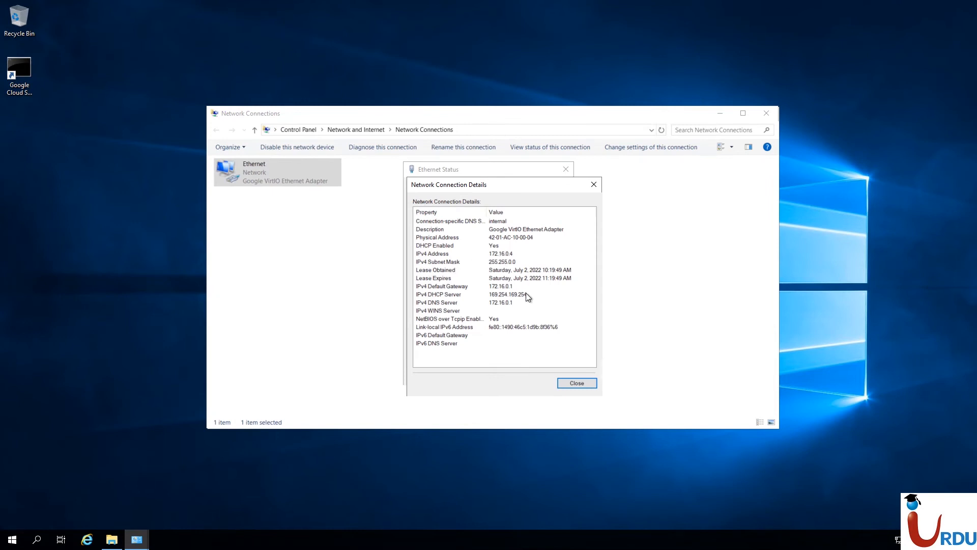
Compare the adapter's IPv4 address with the iisweb internal IP in the Google Cloud console, and close the adapter's details and status.
left_click(594, 7)
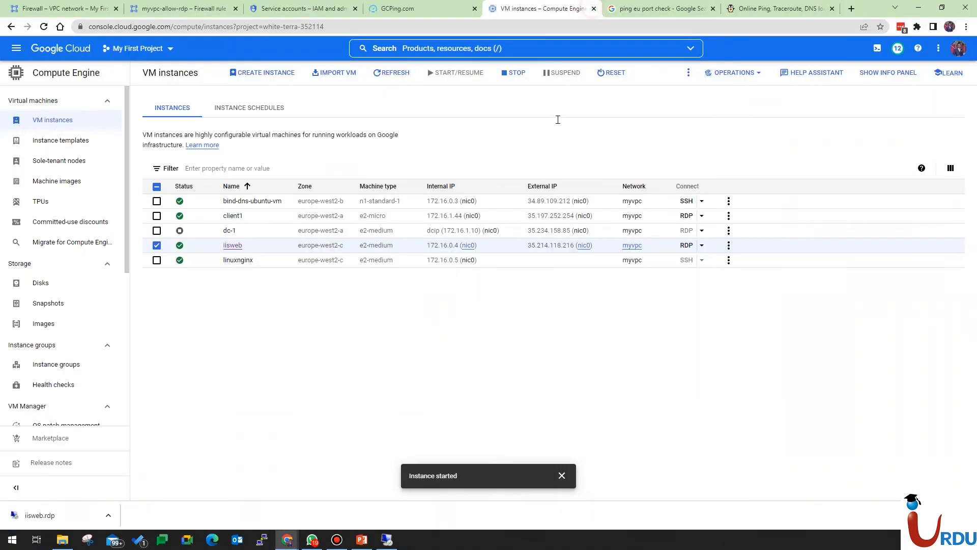
left_click(387, 539)
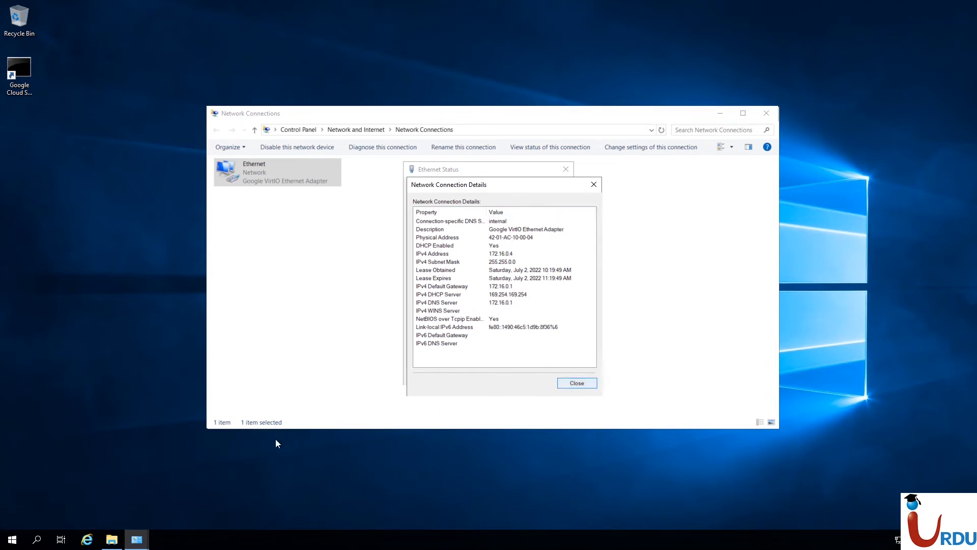
left_click(572, 380)
left_click(555, 377)
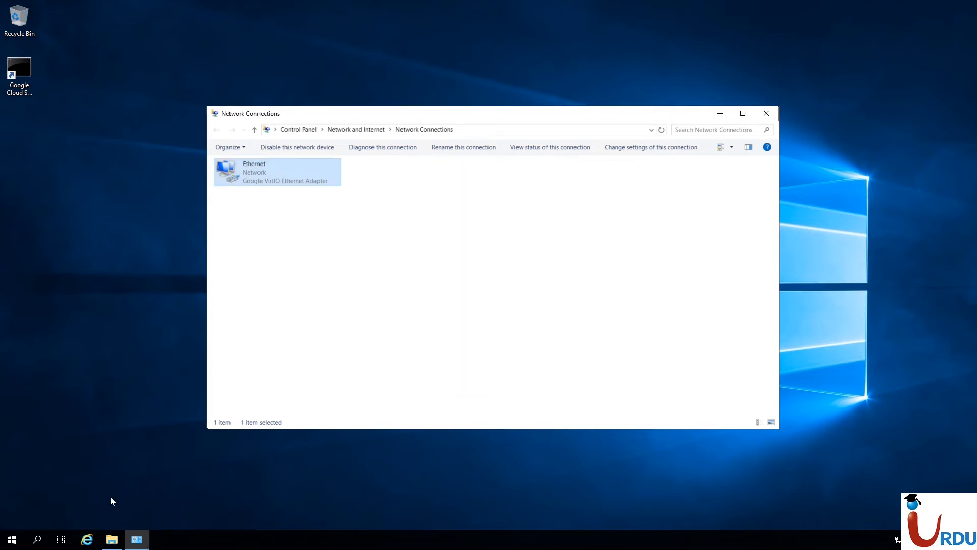
Open Command Prompt on the remote server and ping facebook.com.
left_click(12, 539)
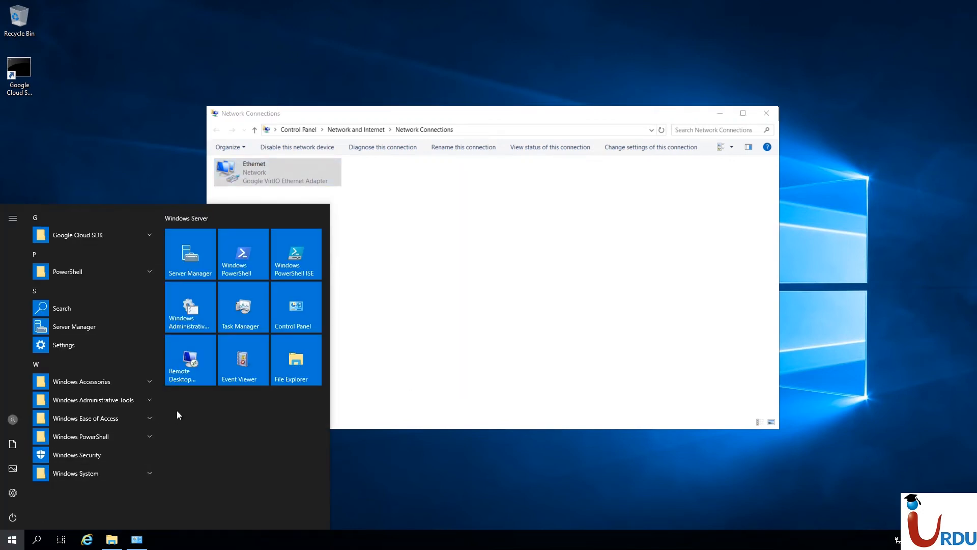
type("cmd")
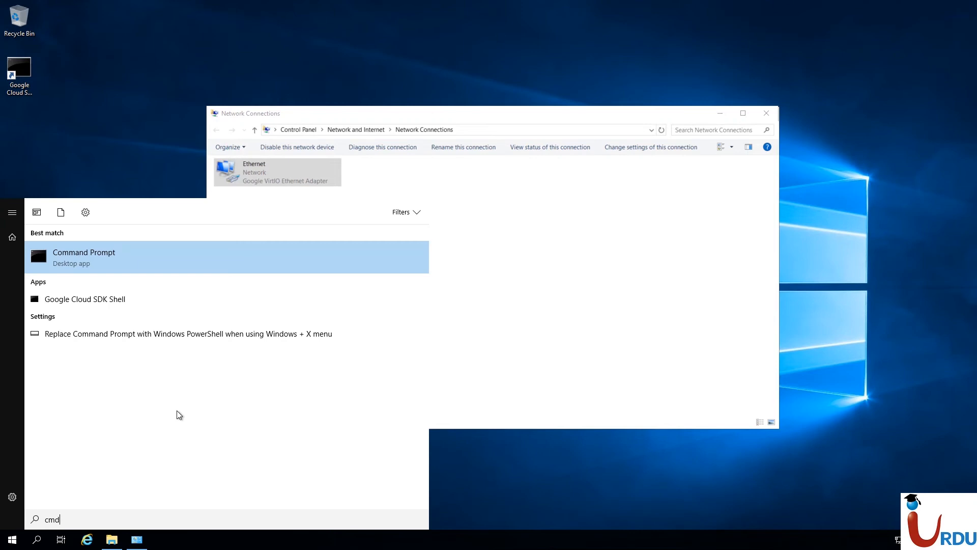
key("Return")
left_click(327, 232)
type("ping fac")
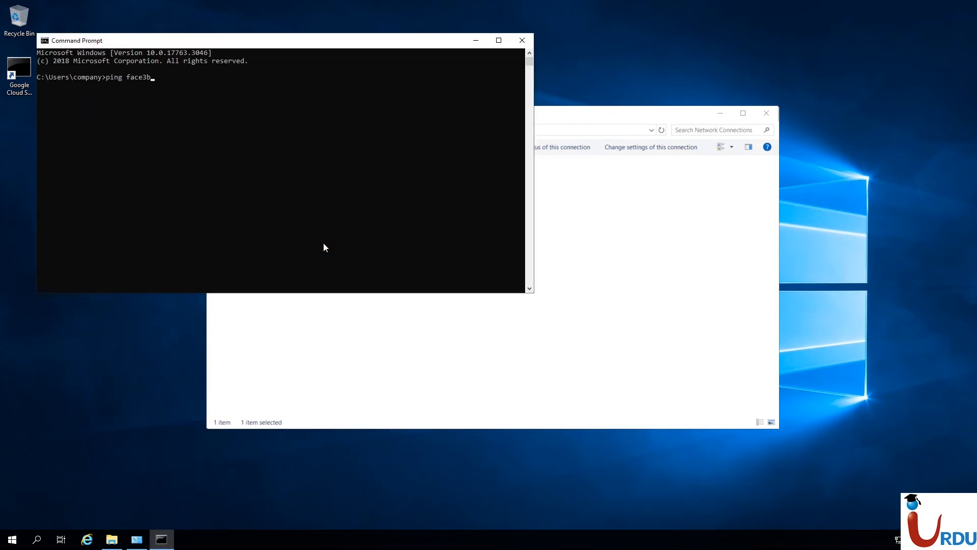
type("ebook.com")
key("Return")
Ping the IP address 8.8.8.8 to test internet connectivity without name resolution.
key("Up")
key("BackSpace")
key("BackSpace")
key("BackSpace")
key("BackSpace")
key("BackSpace")
key("BackSpace")
key("BackSpace")
key("BackSpace")
key("BackSpace")
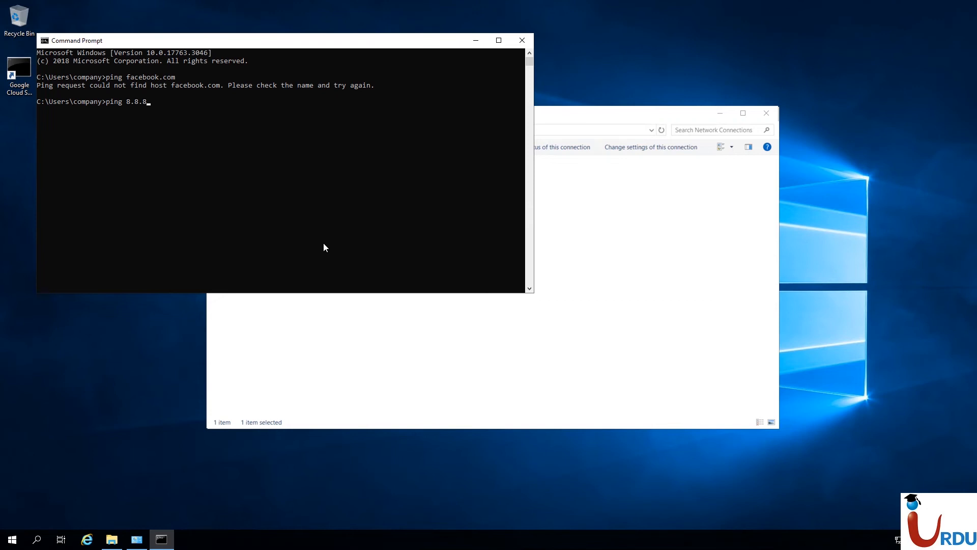
type("8.8.8.8")
key("Return")
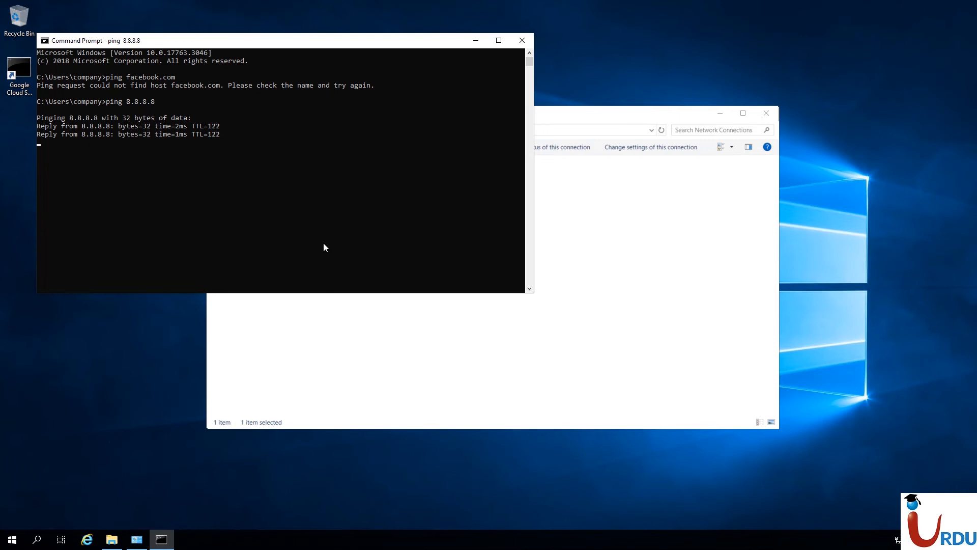
Ping google.com to test DNS name resolution.
left_click(315, 240)
key("Escape")
key("Up")
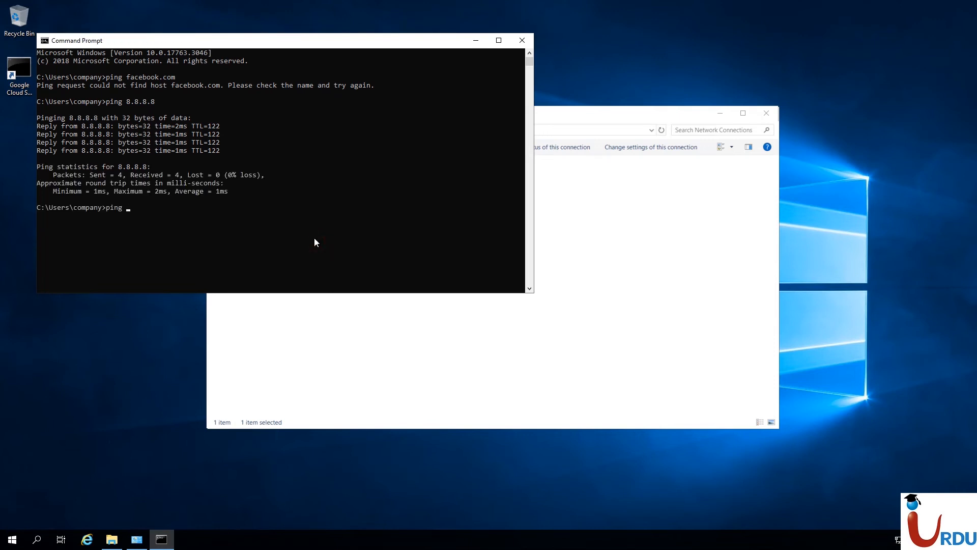
type("gle.com")
key("Return")
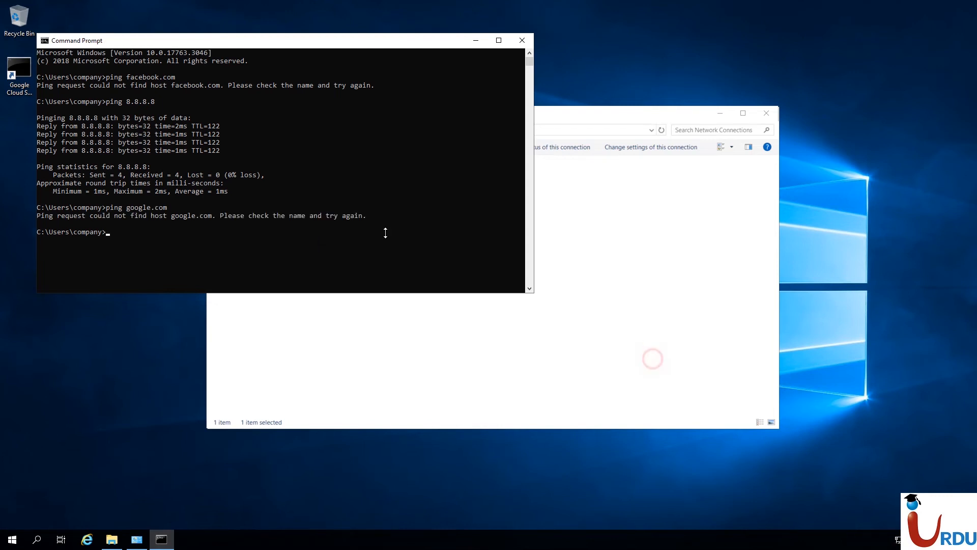
Disable Internet Protocol Version 6 (TCP/IPv6) in the Ethernet adapter's properties.
left_click(234, 173)
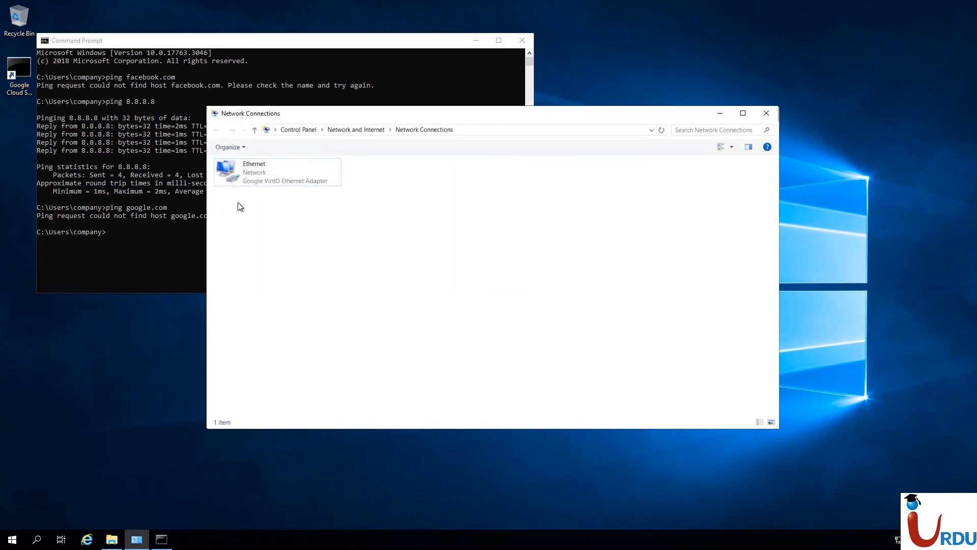
right_click(235, 174)
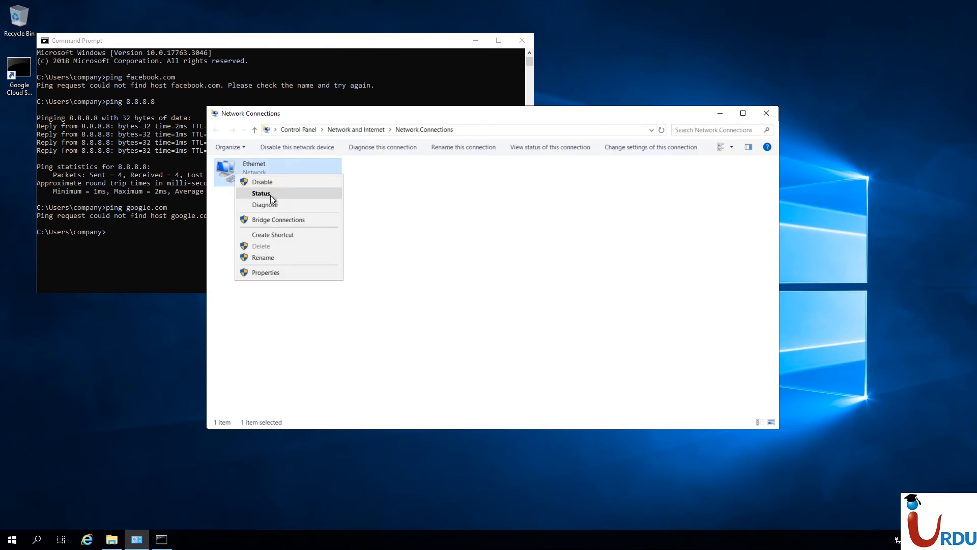
left_click(270, 195)
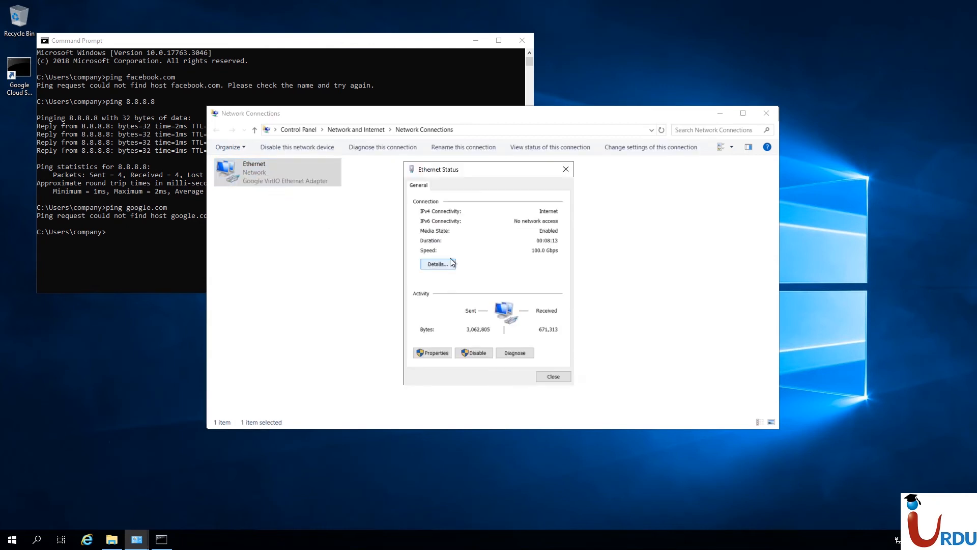
left_click(422, 352)
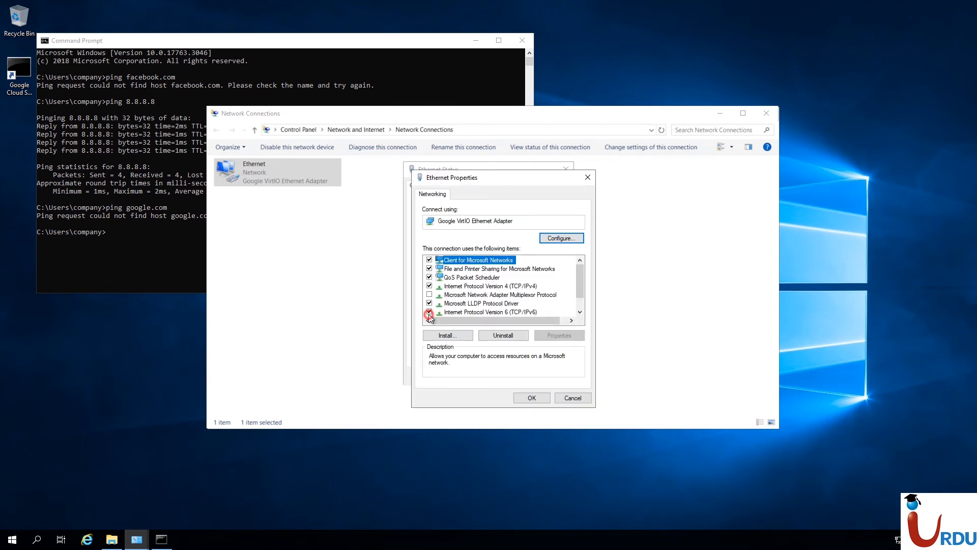
left_click(429, 312)
left_click(580, 302)
Set the adapter's IPv4 DNS servers manually to preferred 8.8.8.8 and alternate 8.8.4.4, and close its properties and status.
double_click(491, 269)
left_click(490, 356)
left_click(549, 369)
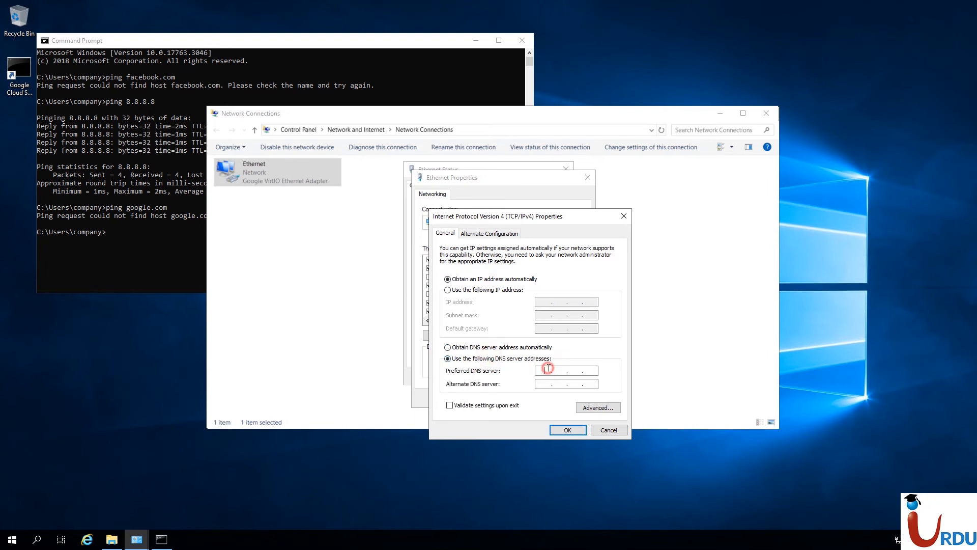
type("8.8.8.8")
left_click(543, 386)
type("8.8")
left_click(573, 385)
type("4.")
left_click(590, 384)
type("4")
left_click(567, 430)
left_click(532, 398)
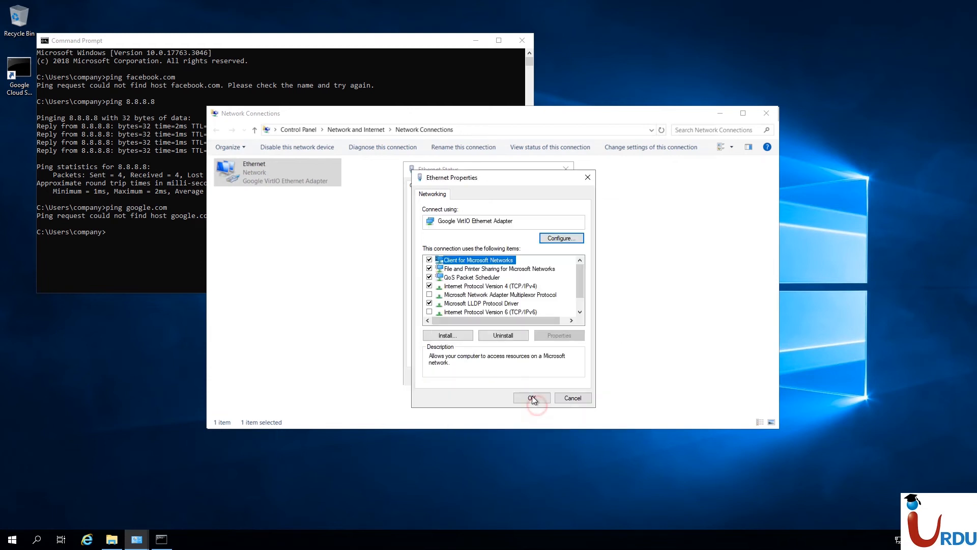
left_click(550, 379)
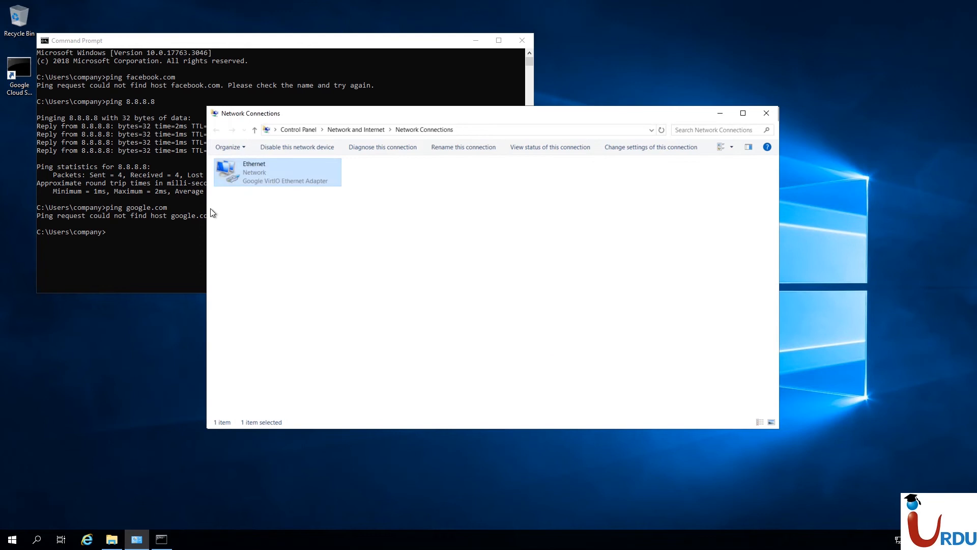
Repeat the google.com ping in Command Prompt and stop it before it completes.
left_click(176, 202)
key("Up")
key("Up")
key("Down")
key("Return")
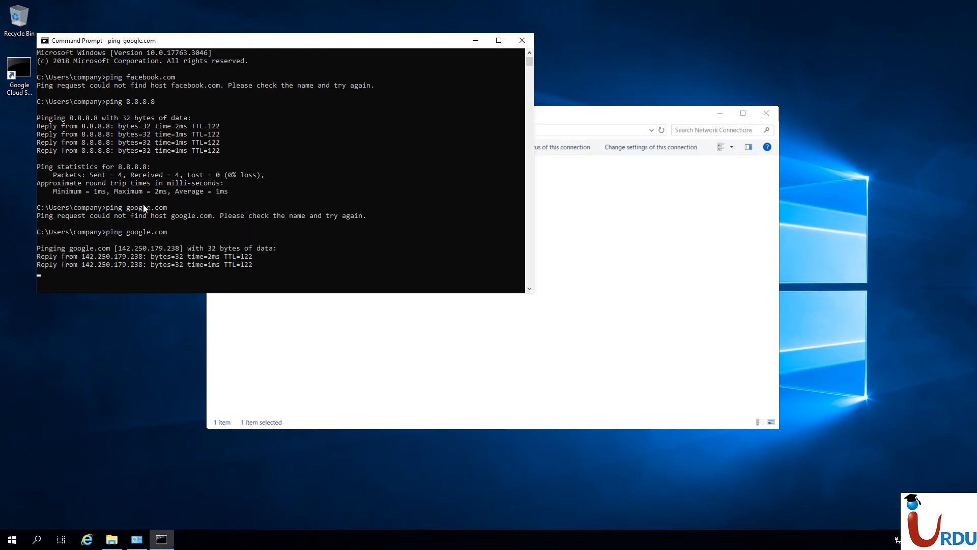
key("ctrl+c")
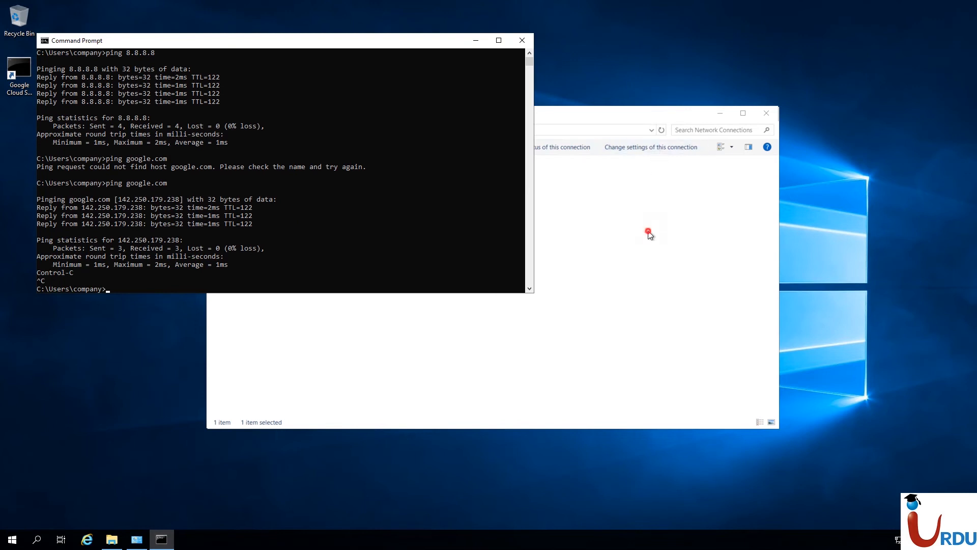
Refresh and close Network Connections, and reposition the Command Prompt window and the remote session's connection bar.
right_click(629, 197)
left_click(657, 239)
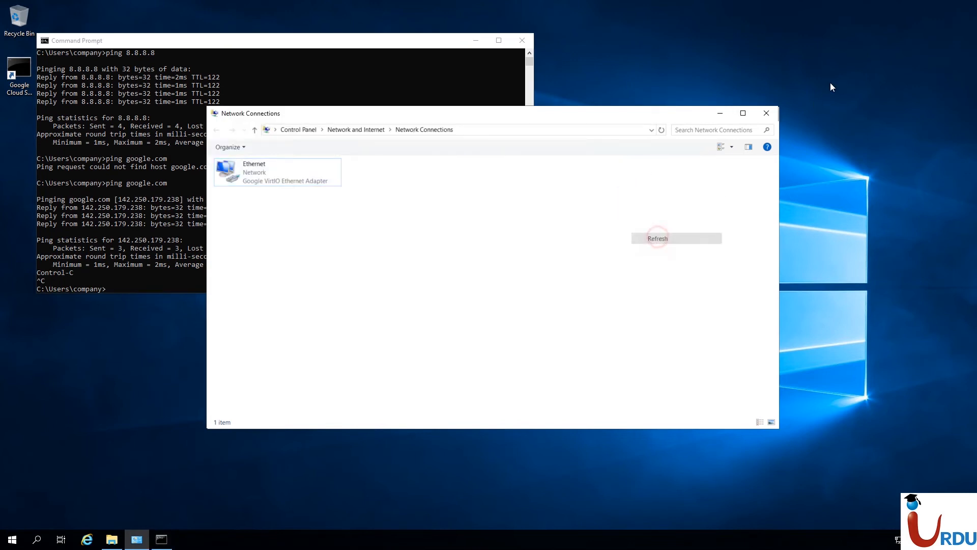
left_click(767, 113)
left_click(769, 118)
left_click_drag(384, 47, 659, 104)
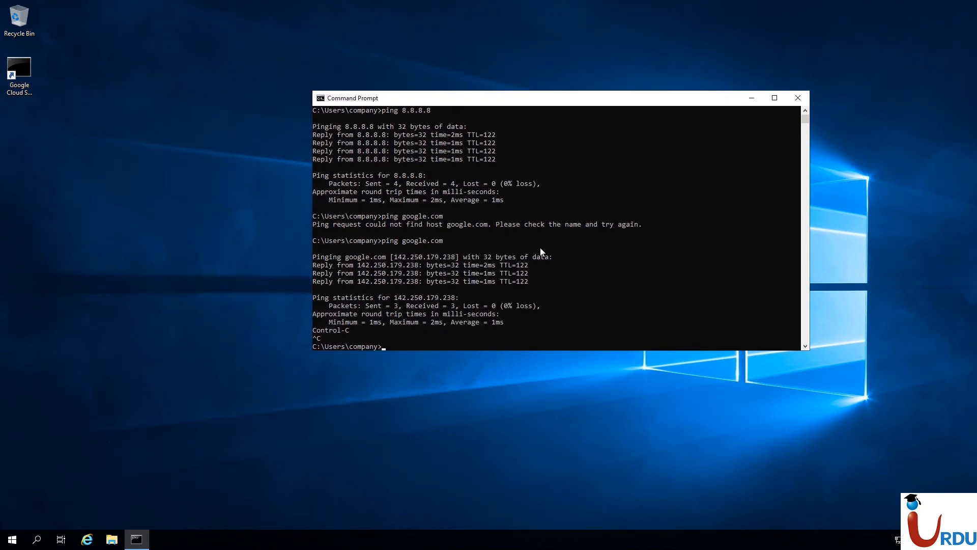
mouse_move(567, 1)
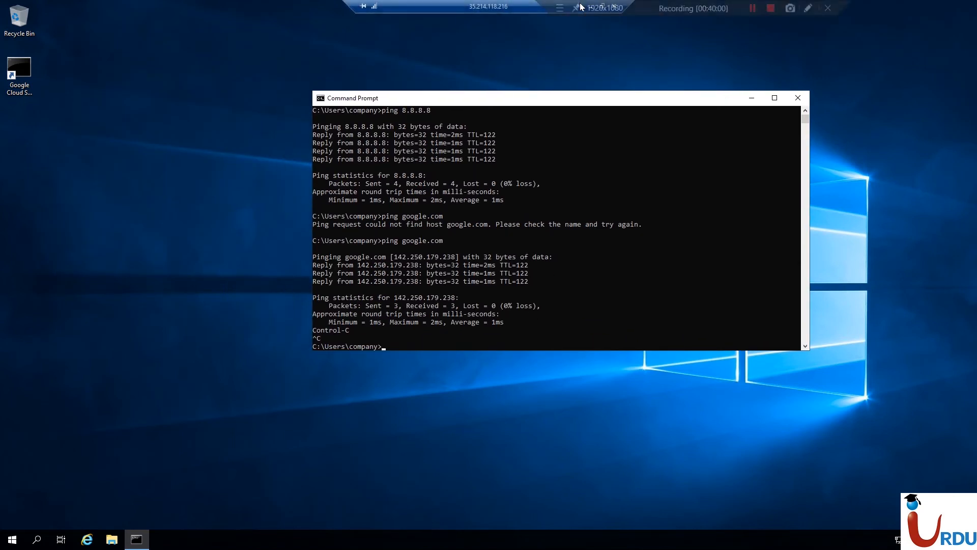
left_click_drag(498, 5, 366, 4)
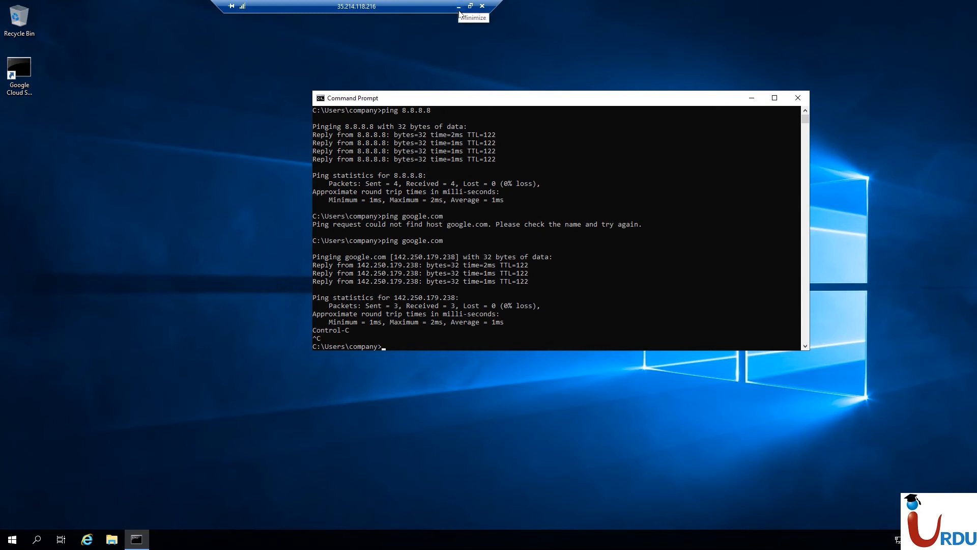
Open Internet Explorer on the remote server and go to firefox.com.
left_click(87, 539)
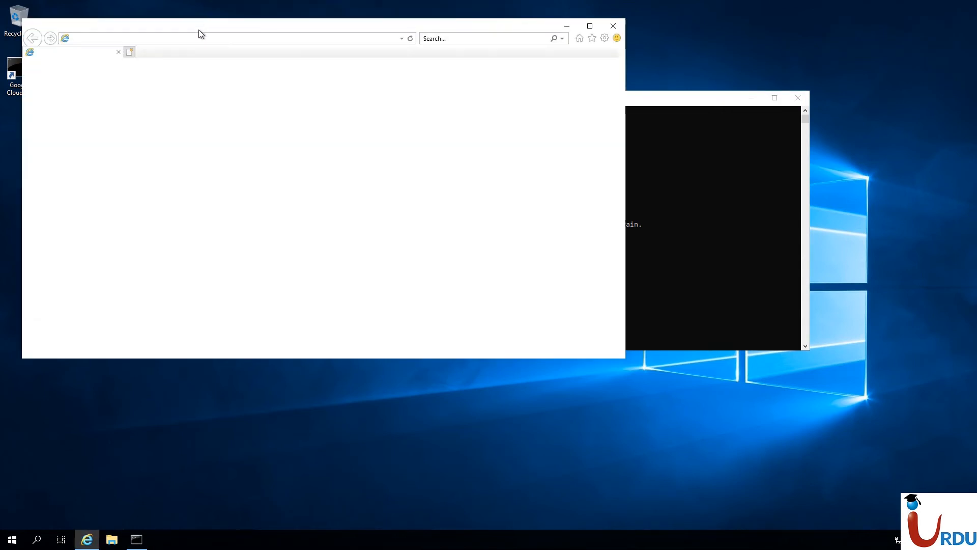
left_click(431, 278)
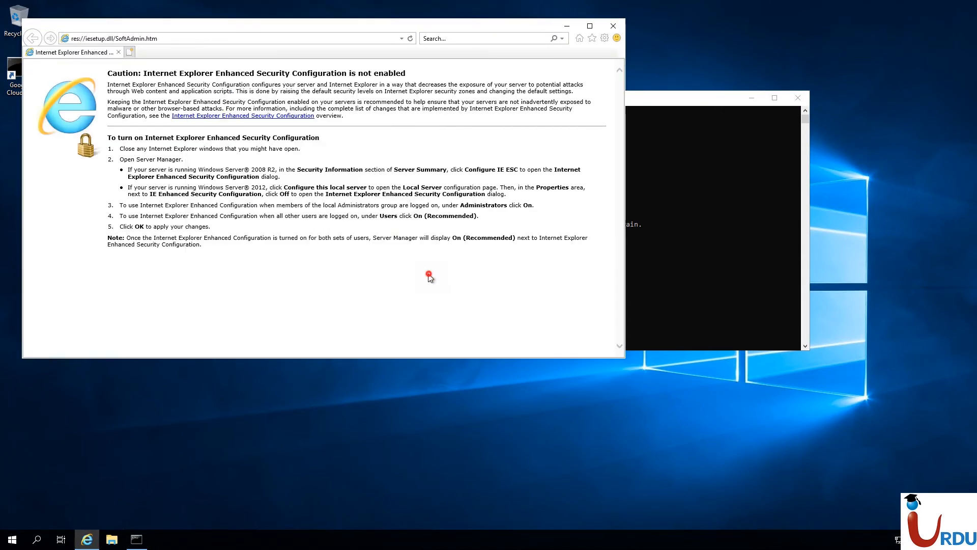
left_click(285, 39)
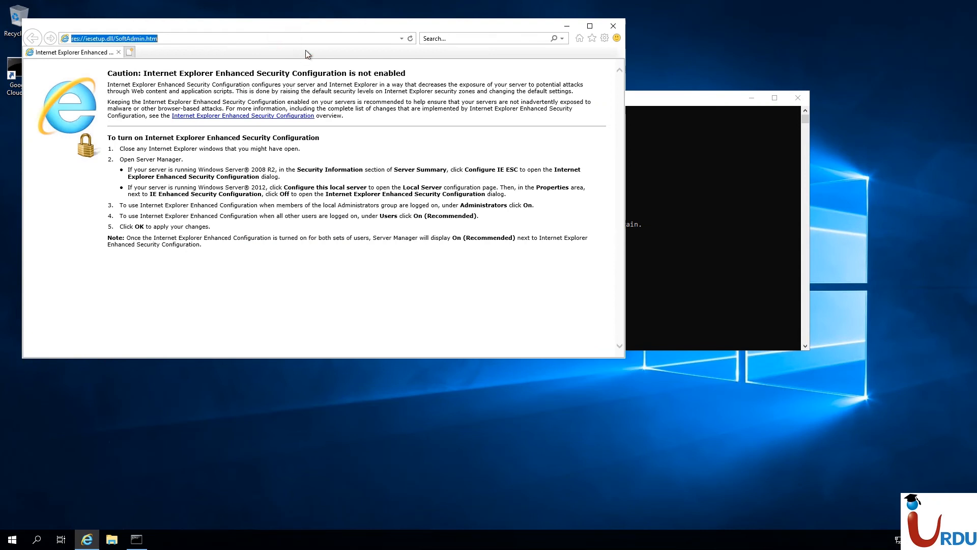
type("firefox")
key("ctrl+Return")
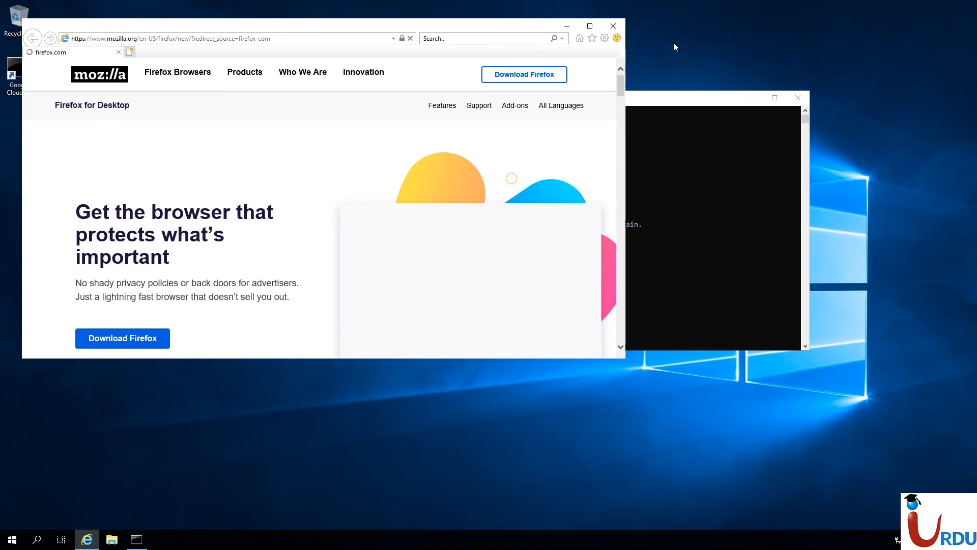
Download Firefox from the Mozilla page, run its installer and allow it to make changes to the device.
left_click(553, 76)
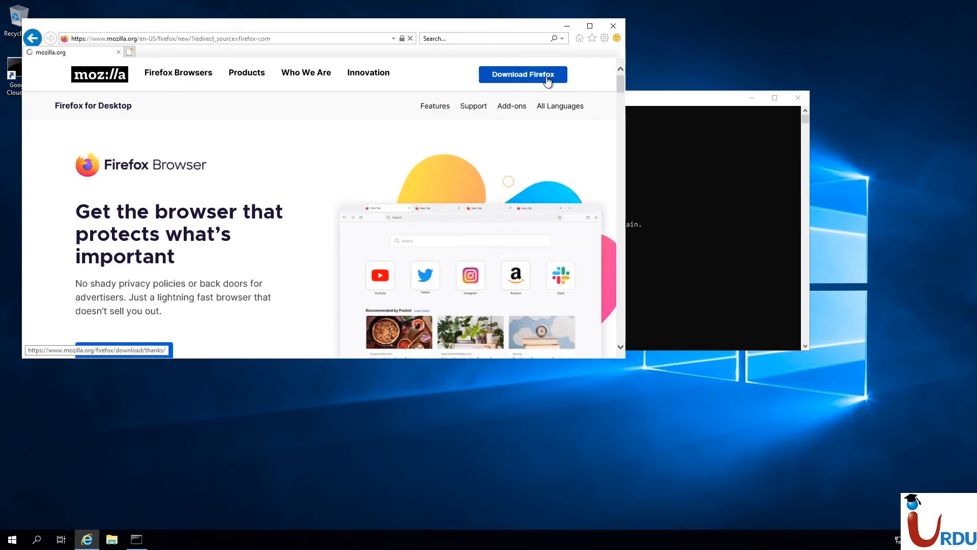
left_click_drag(621, 109, 628, 169)
left_click(462, 345)
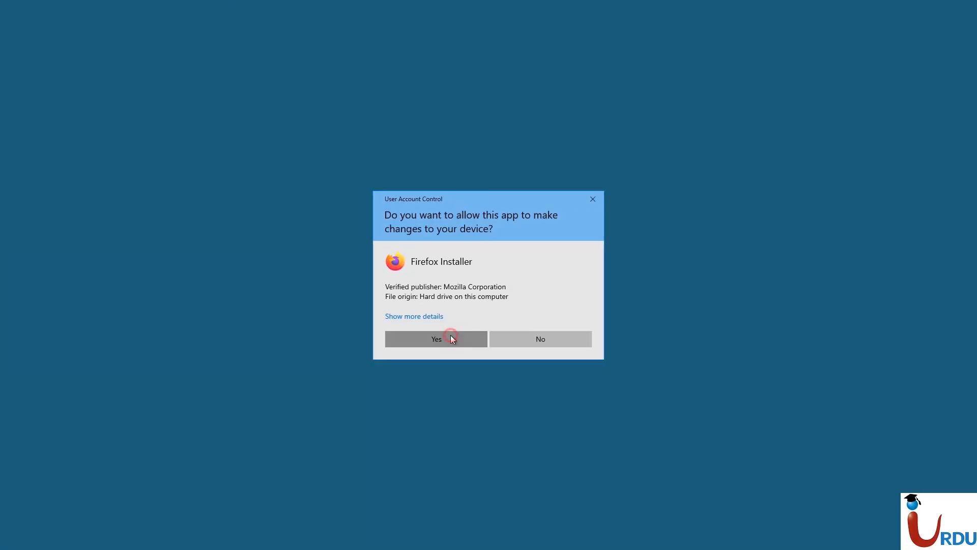
left_click(451, 336)
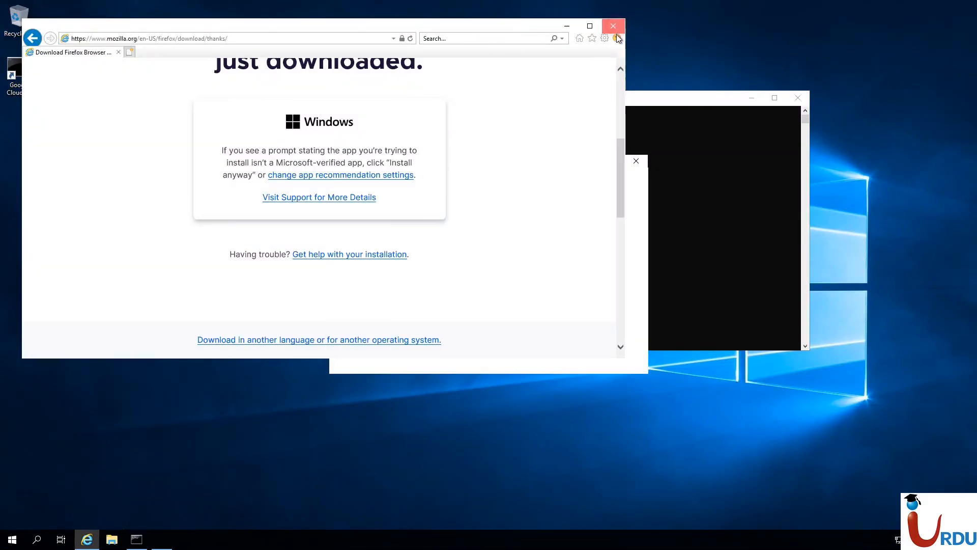
Close Internet Explorer and minimize the remote session to return to the VM instances list.
left_click(616, 25)
mouse_move(482, 7)
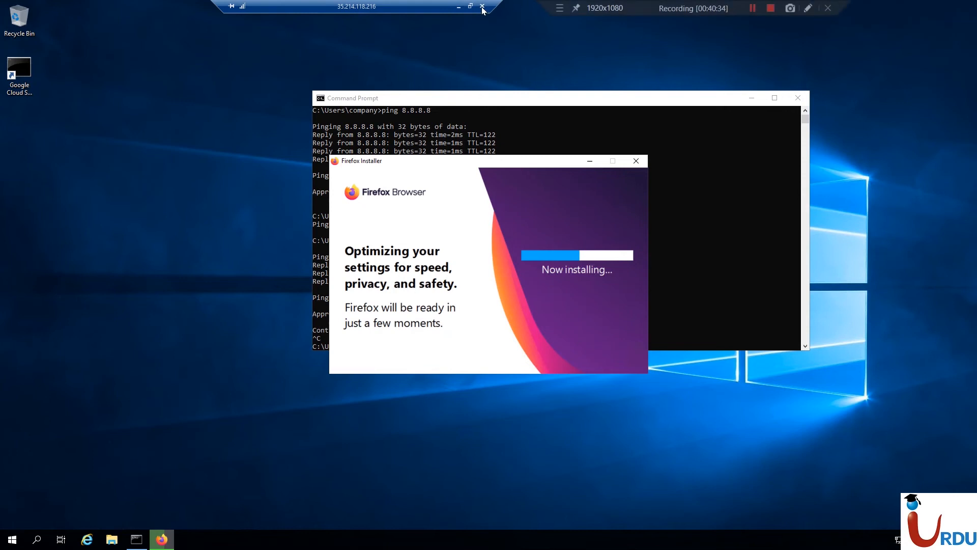
left_click(459, 9)
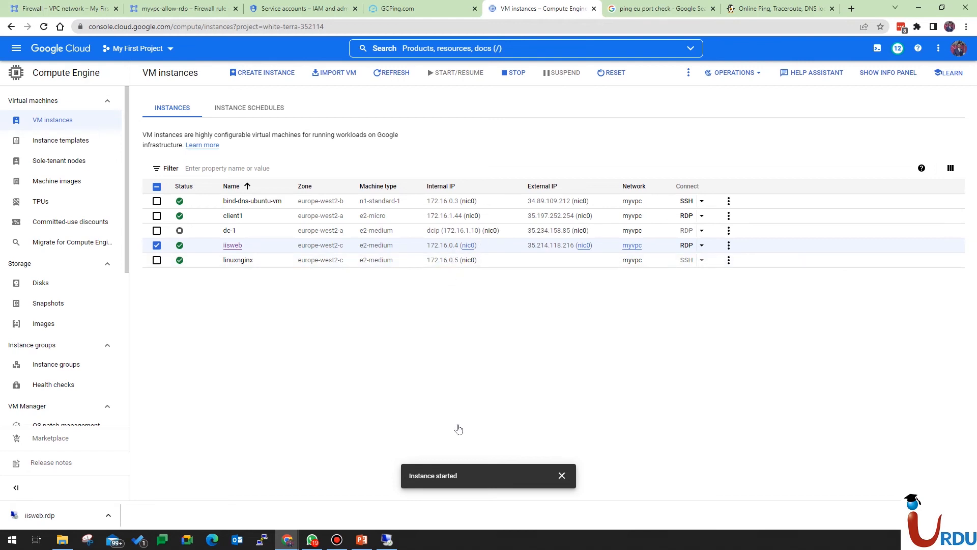
Return to the iisweb remote session and ping linuxnginx at 172.16.0.5 from the Command Prompt.
left_click(387, 539)
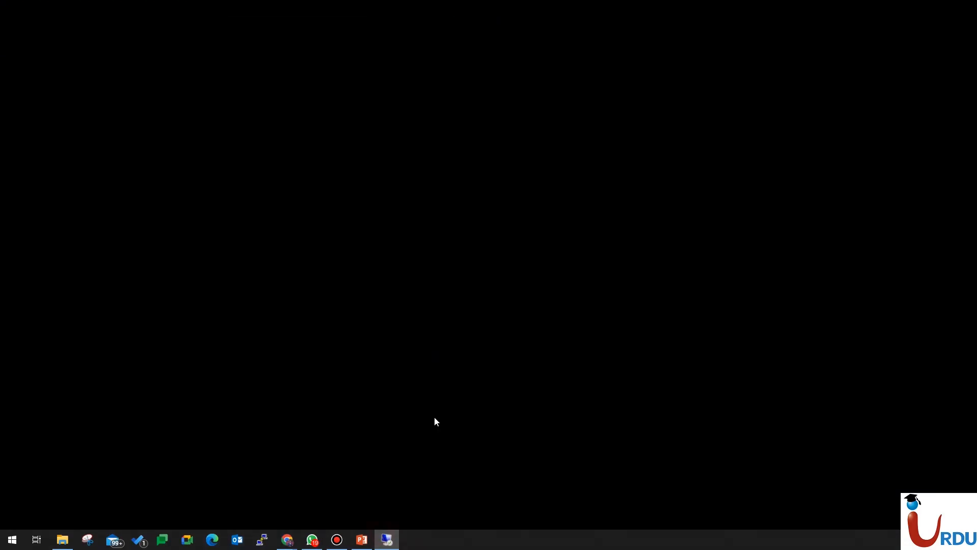
left_click(679, 259)
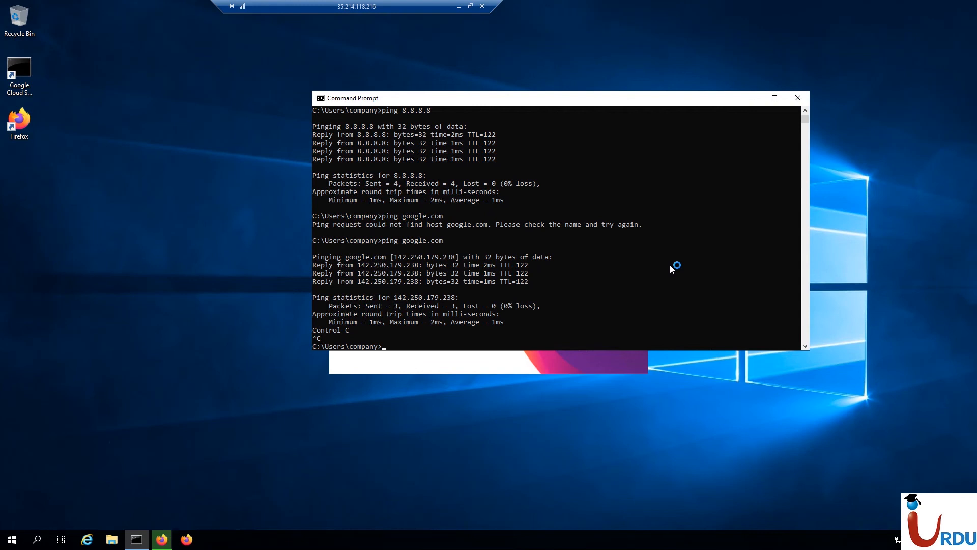
type("ping 17")
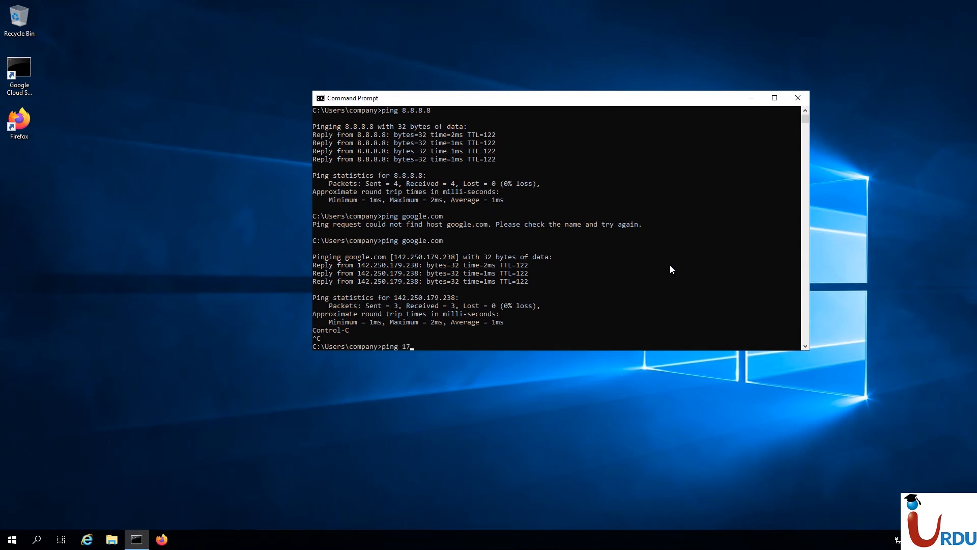
type("2.16.0.5")
key("Return")
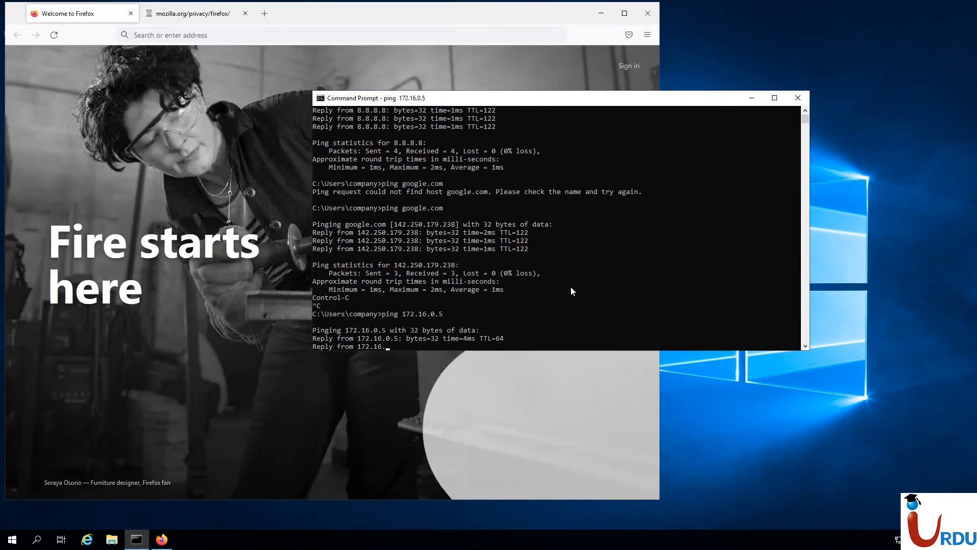
left_click(571, 288)
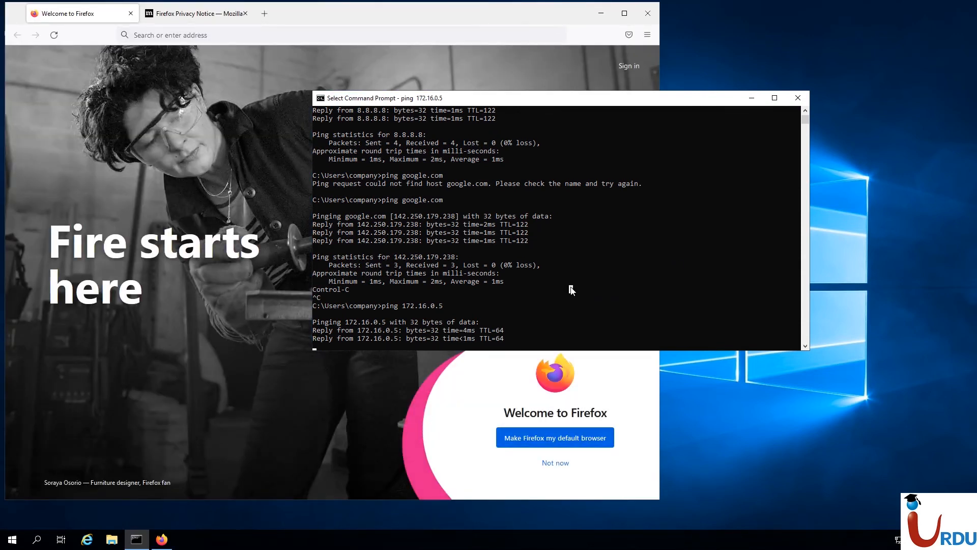
right_click(572, 289)
key("ctrl+c")
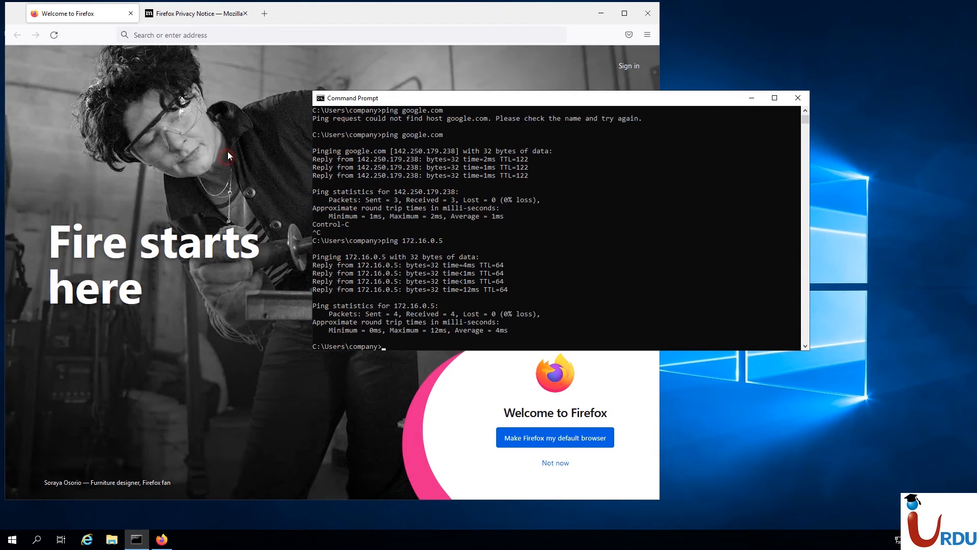
Search for "download putty" in Firefox, accept Google's cookies and open the putty.org result.
left_click(227, 145)
left_click(196, 34)
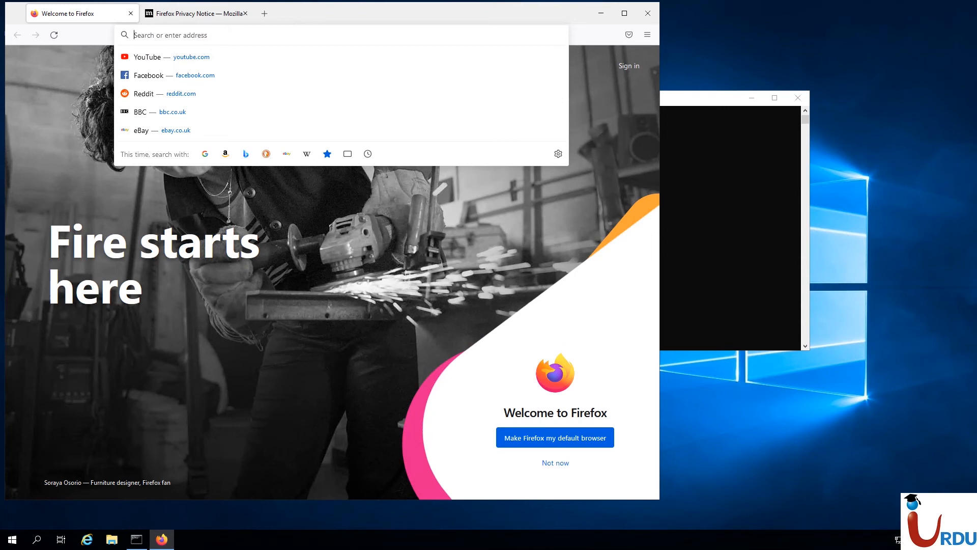
type("download putty")
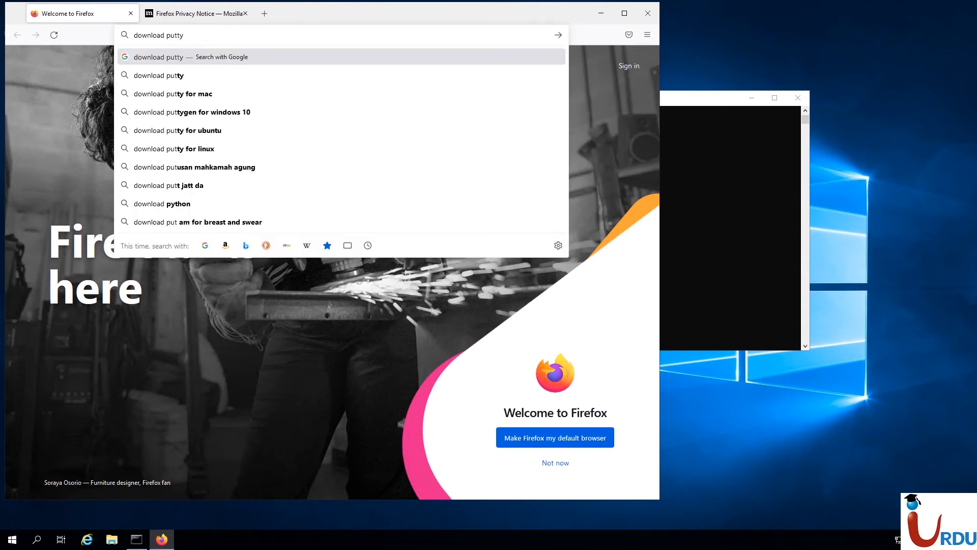
key("Return")
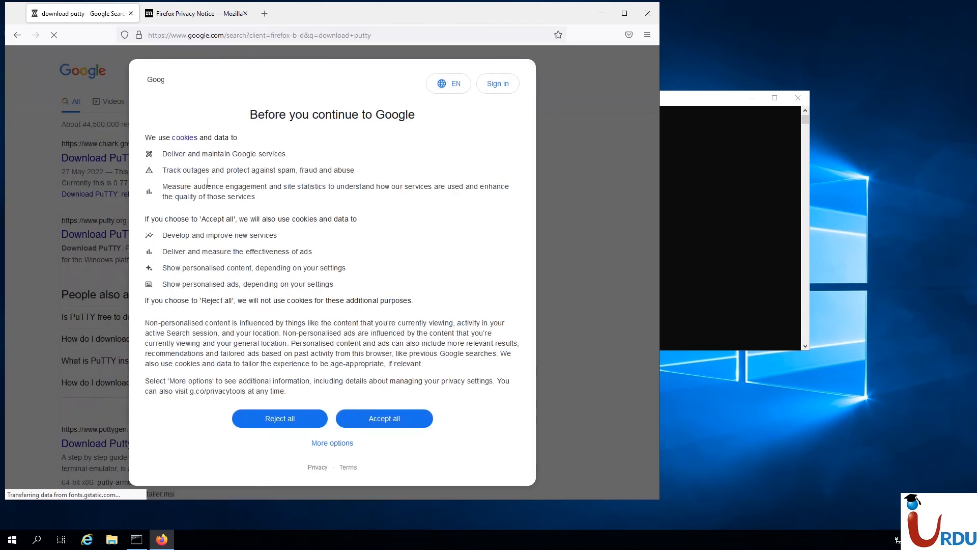
left_click(383, 418)
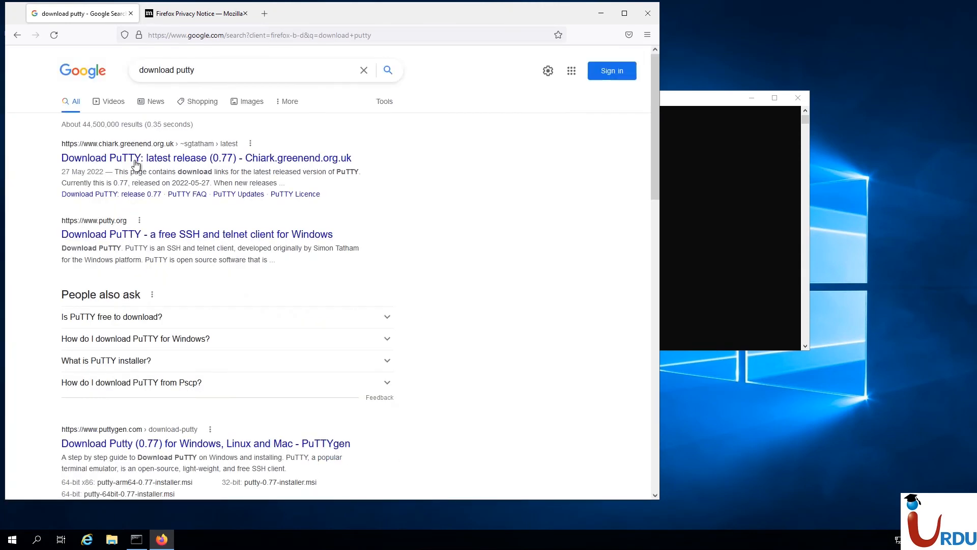
left_click(131, 234)
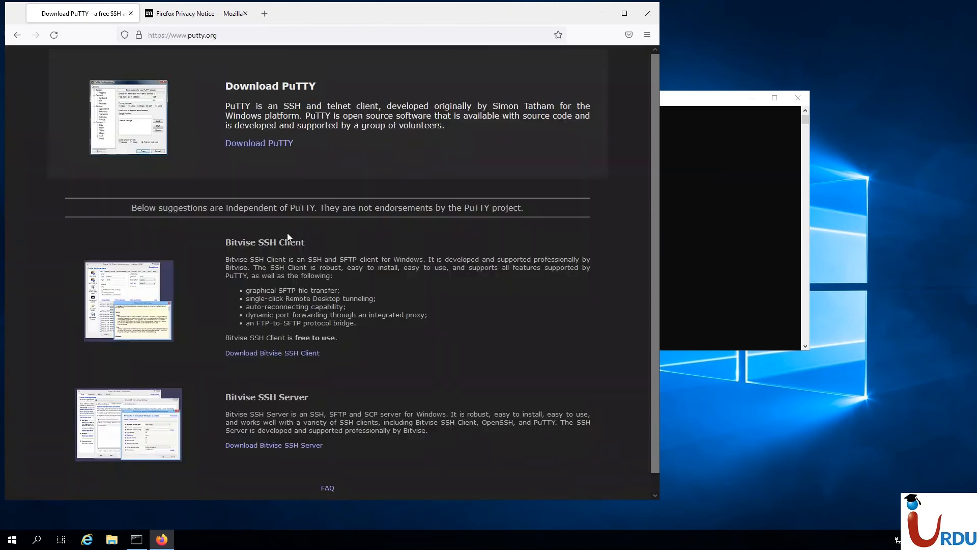
Open the PuTTY latest release page and download putty-64bit-0.77-installer.msi and the 64-bit x86 putty.exe.
left_click(245, 147)
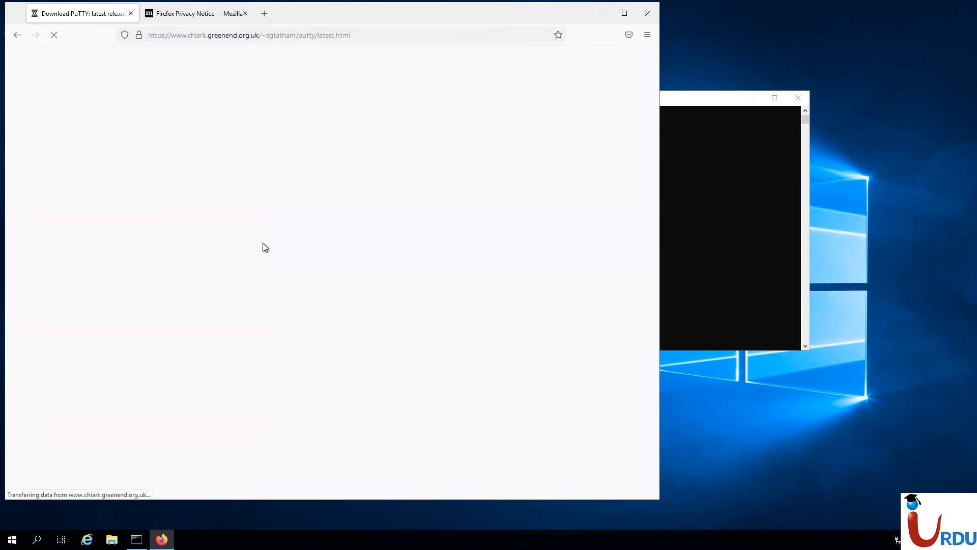
left_click(123, 264)
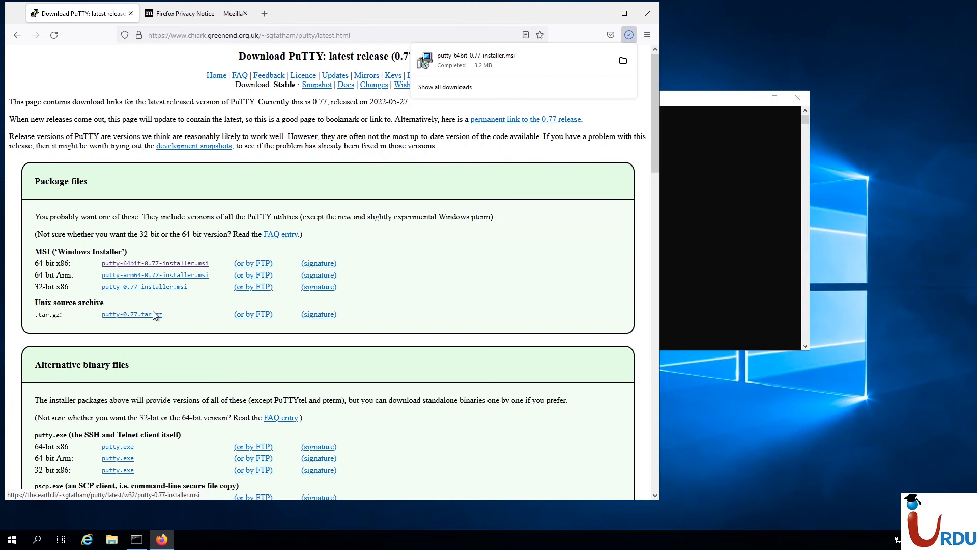
left_click(121, 449)
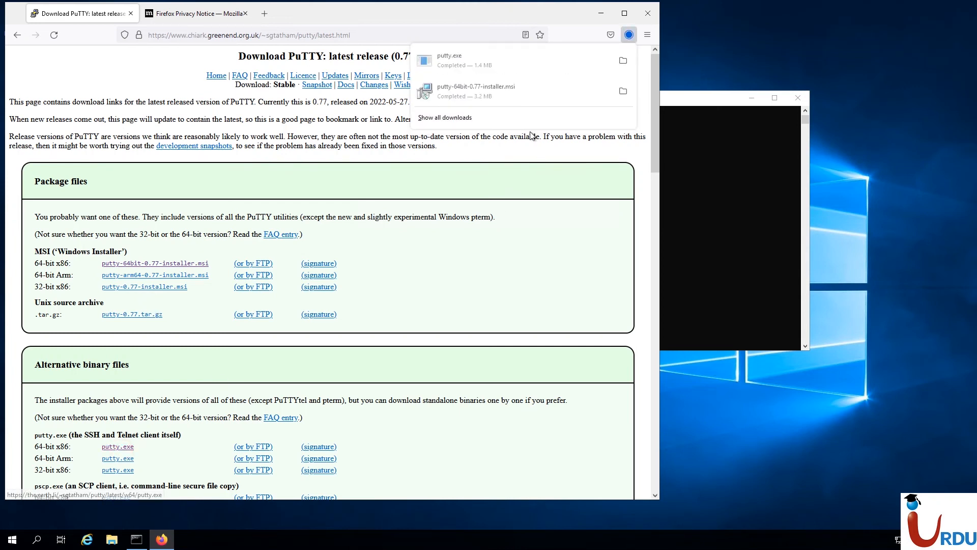
Run the downloaded putty.exe and open an SSH session to 172.16.0.5.
left_click(516, 64)
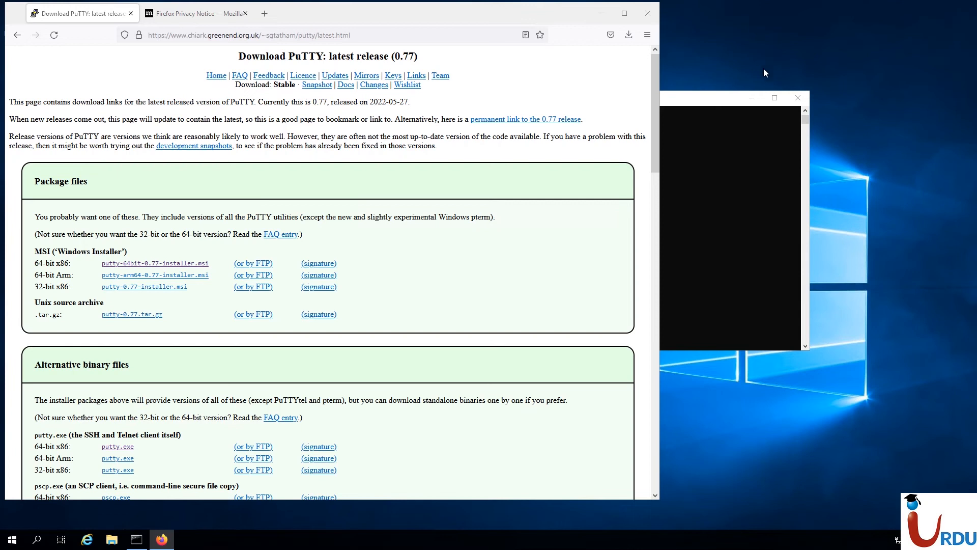
left_click(675, 214)
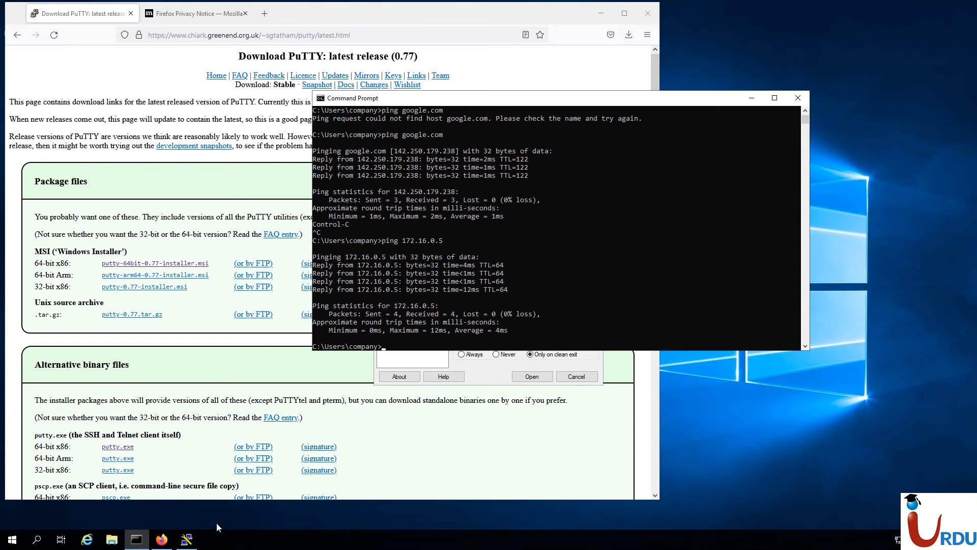
left_click(196, 535)
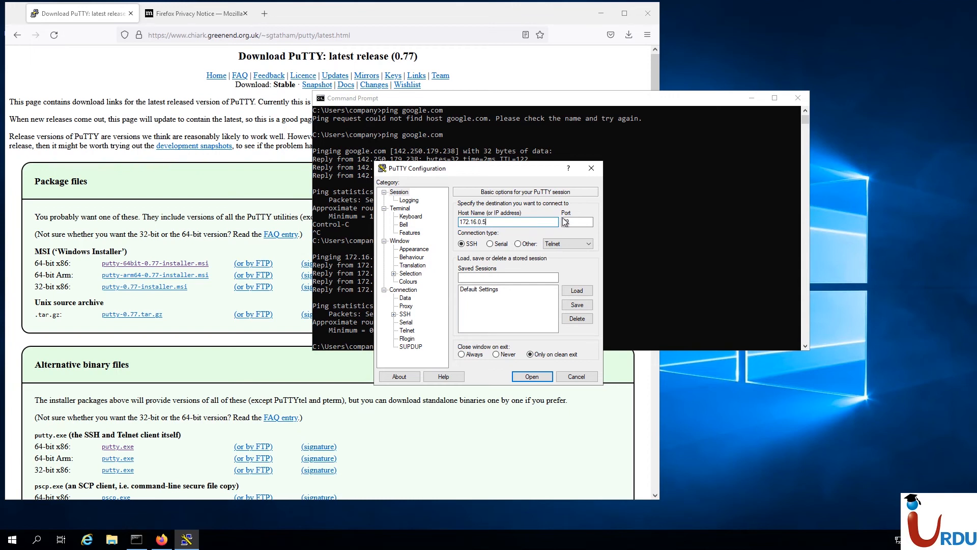
type("172.16.0.5")
key("Return")
left_click(266, 252)
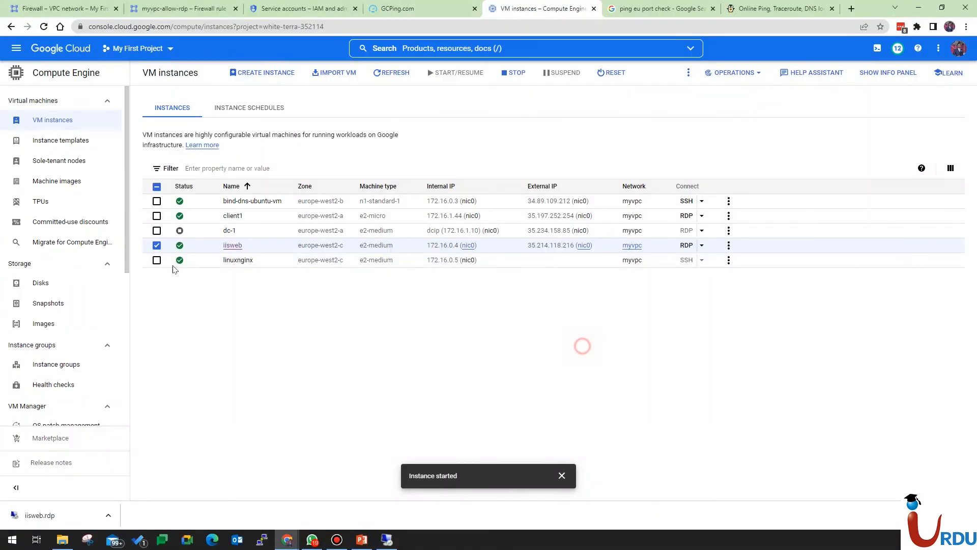
Deselect iisweb in the VM instances list and open linuxnginx in a new browser tab.
left_click(157, 245)
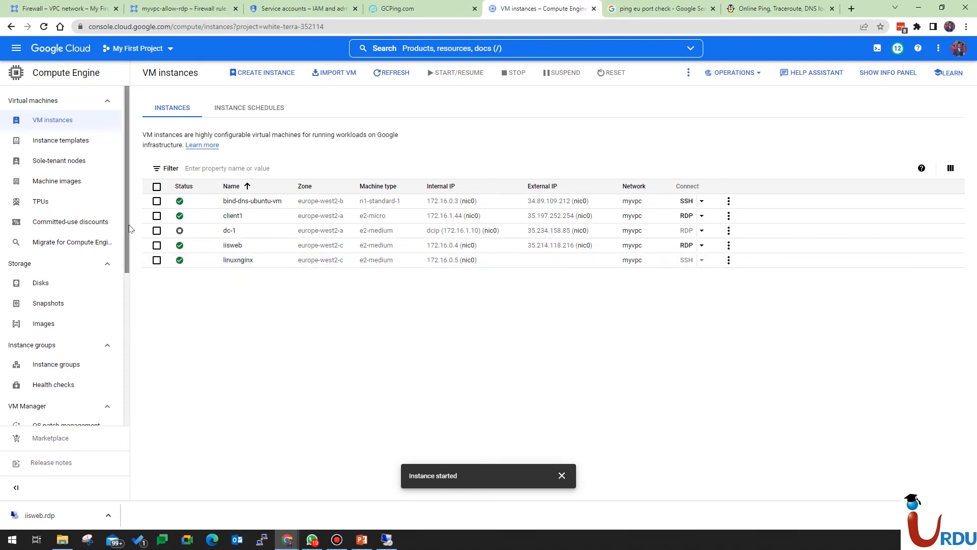
right_click(253, 263)
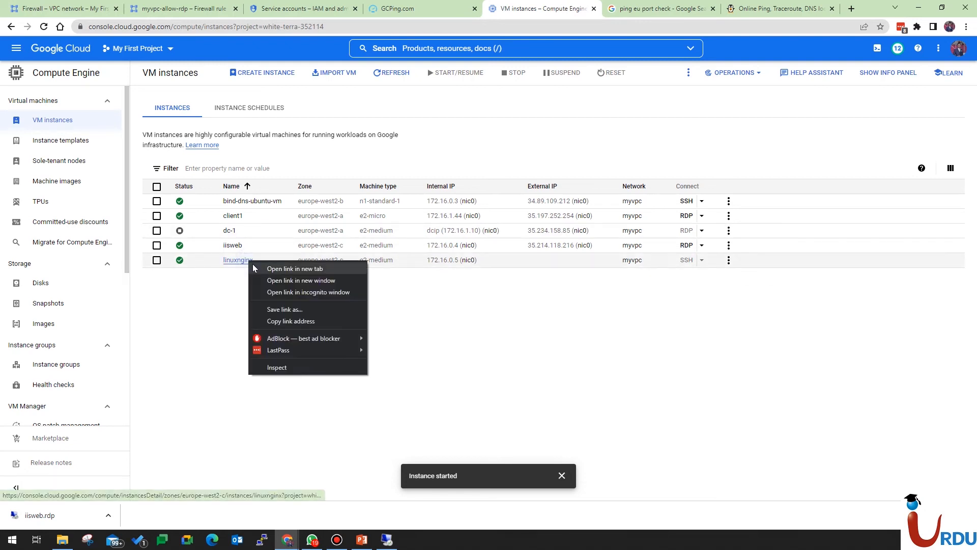
left_click(253, 267)
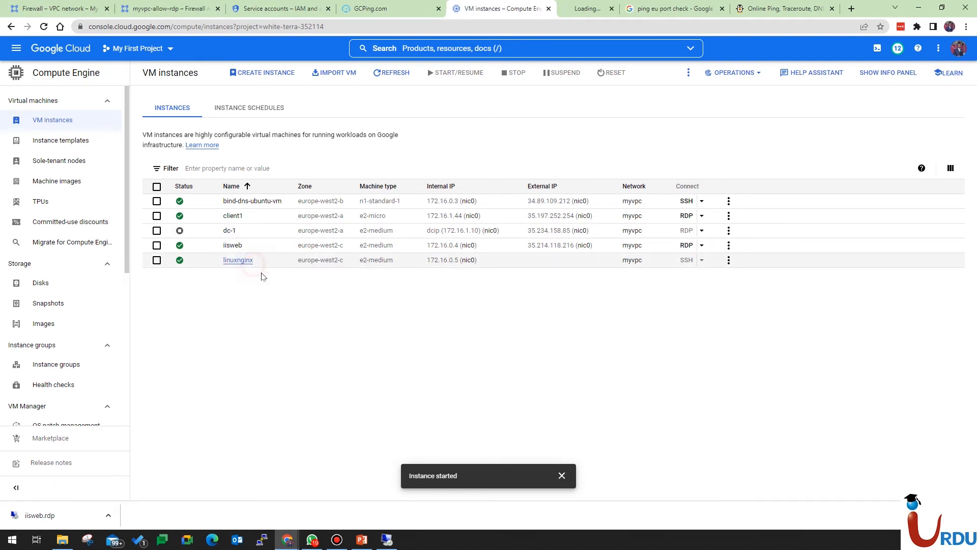
left_click(551, 12)
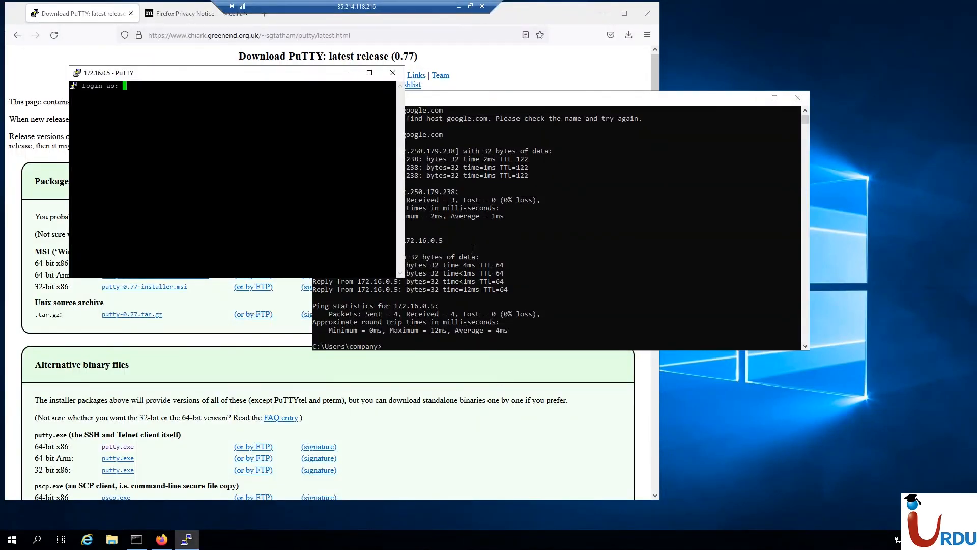
Install PuTTY 0.77 from the downloaded 64-bit installer on the remote server, allowing device changes, and close Firefox.
left_click(76, 377)
left_click(629, 35)
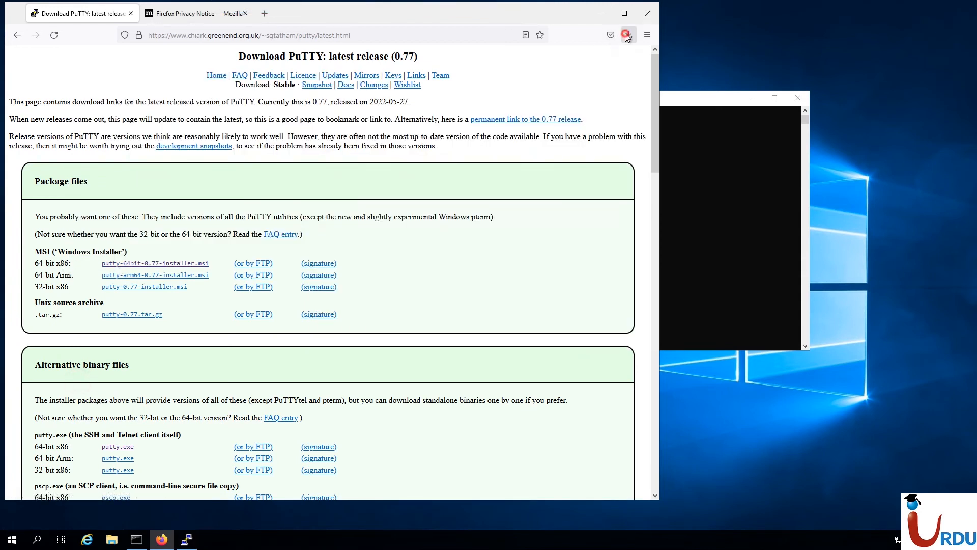
left_click(531, 88)
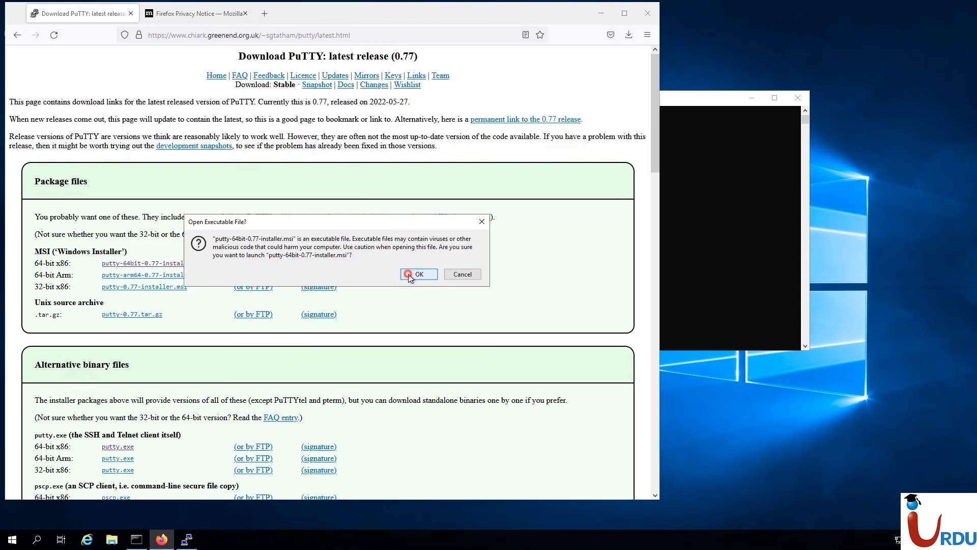
left_click(409, 273)
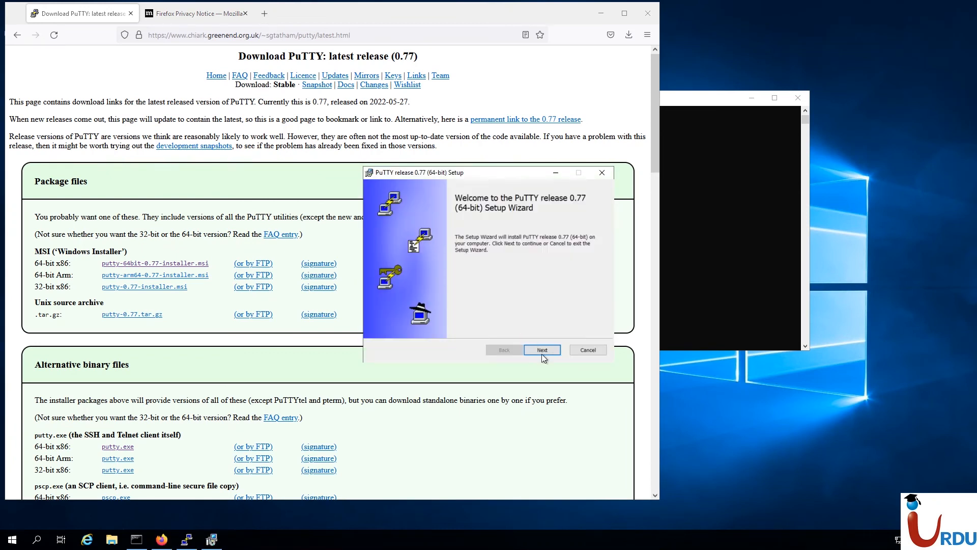
left_click(541, 353)
left_click(542, 353)
left_click(542, 353)
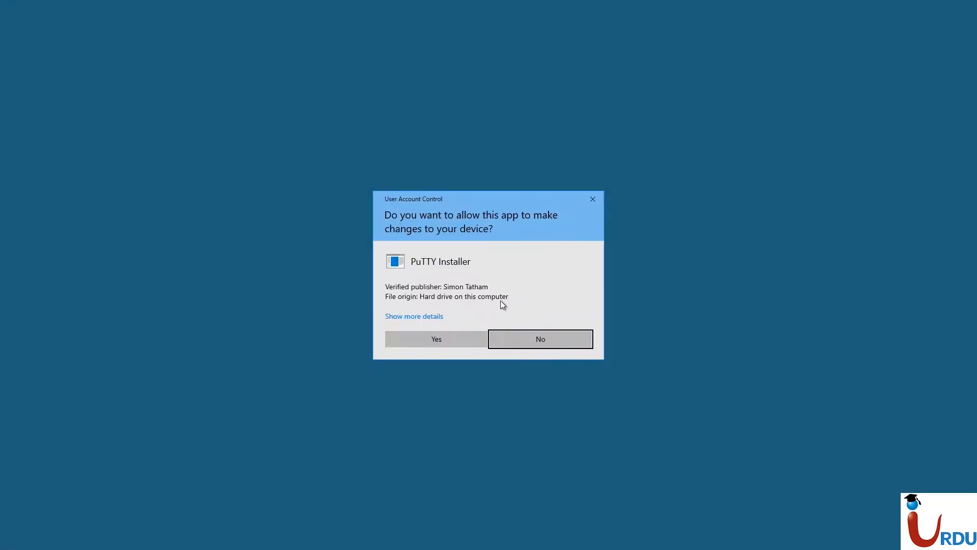
left_click(441, 341)
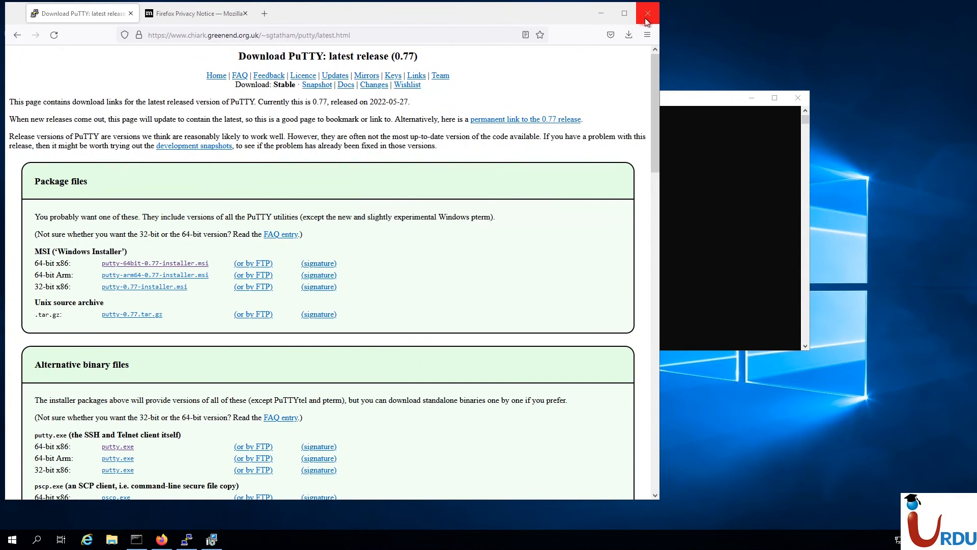
left_click(646, 17)
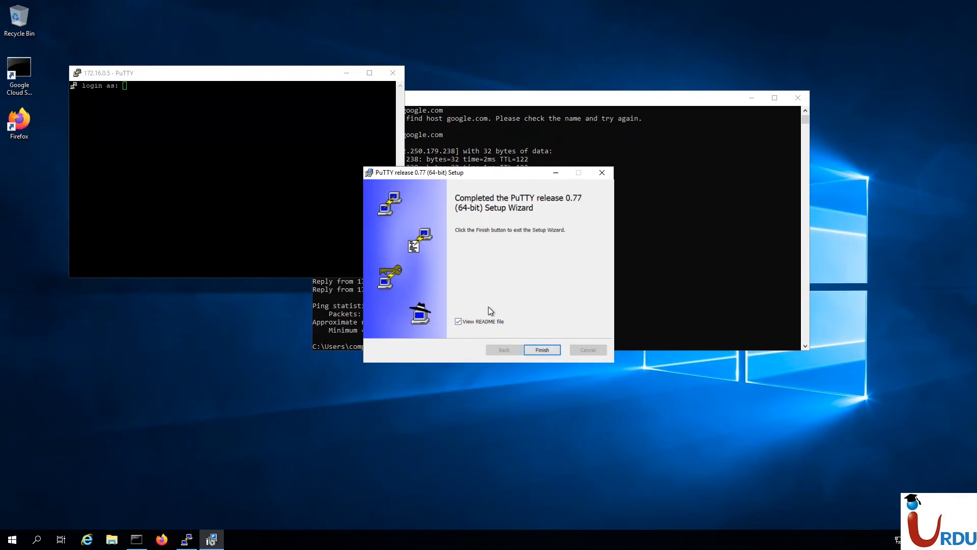
Close the PuTTY session to 172.16.0.5 and launch PuTTYgen on the remote server.
left_click(393, 73)
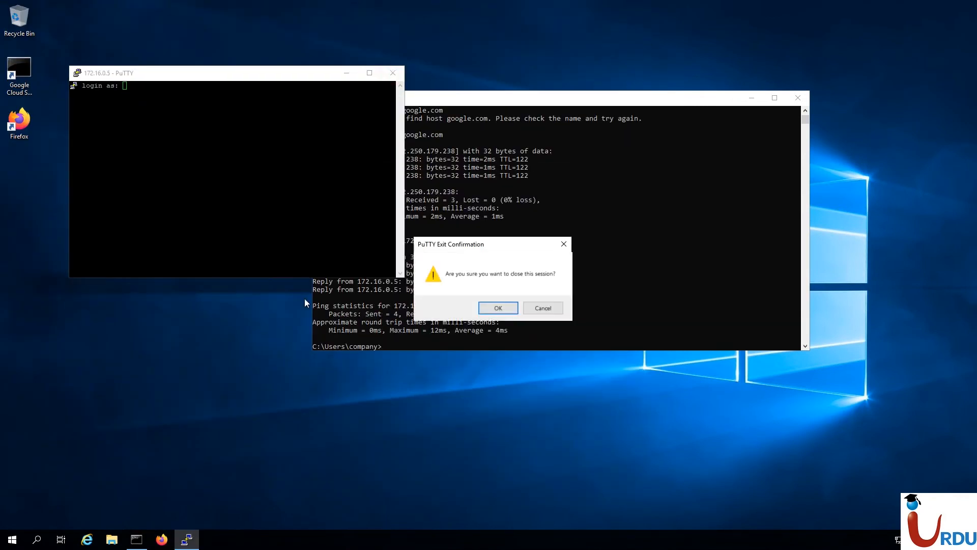
left_click(499, 308)
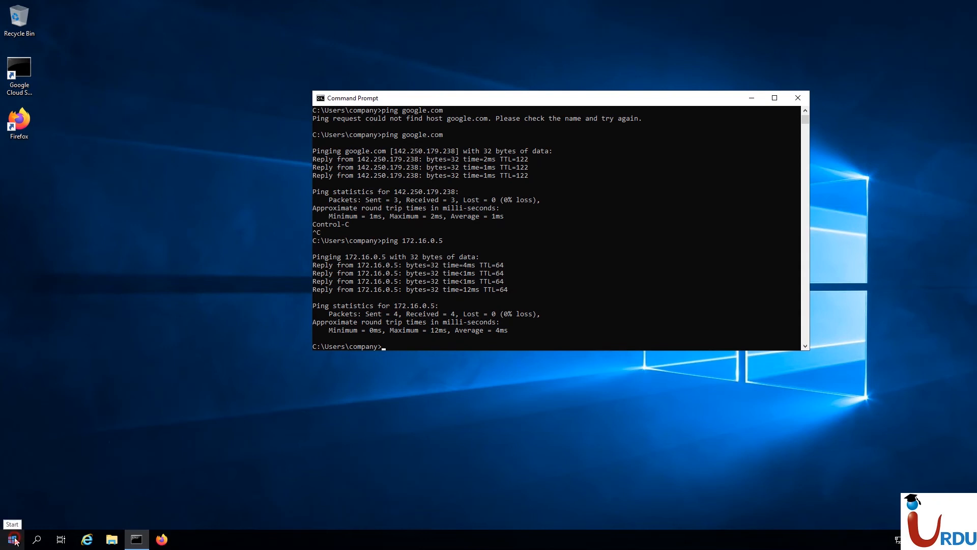
left_click(12, 539)
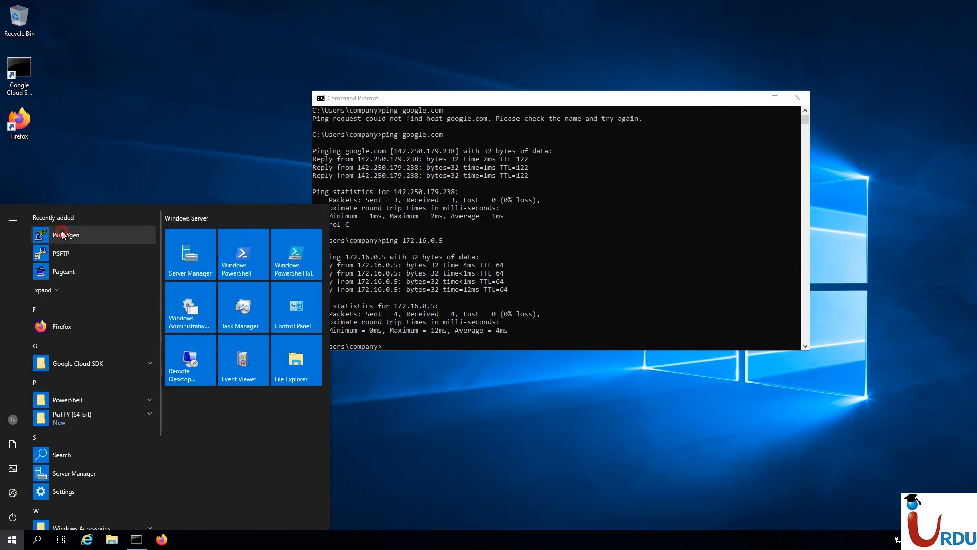
left_click(370, 261)
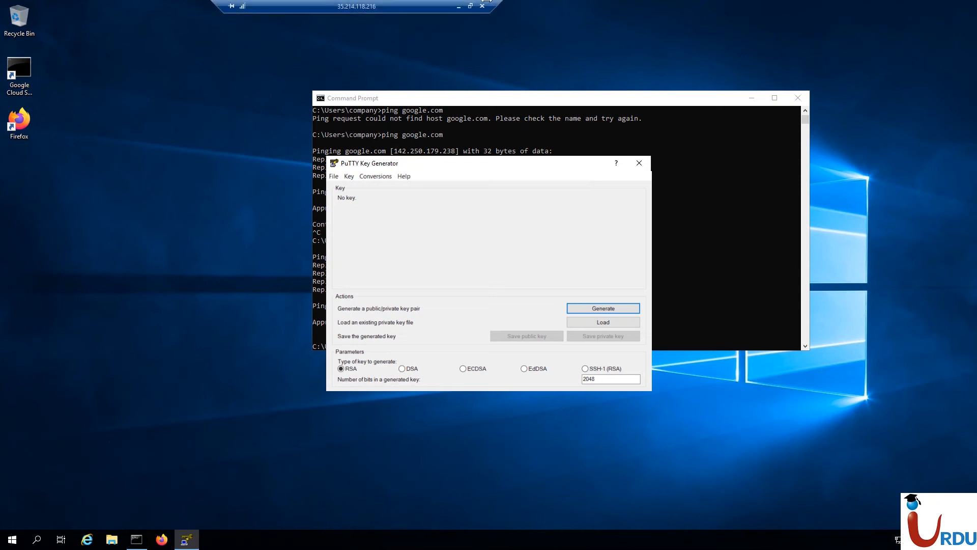
Switch to the Google Cloud console, find the SSH keys section on the linuxnginx edit page and add an empty SSH key item.
left_click(458, 6)
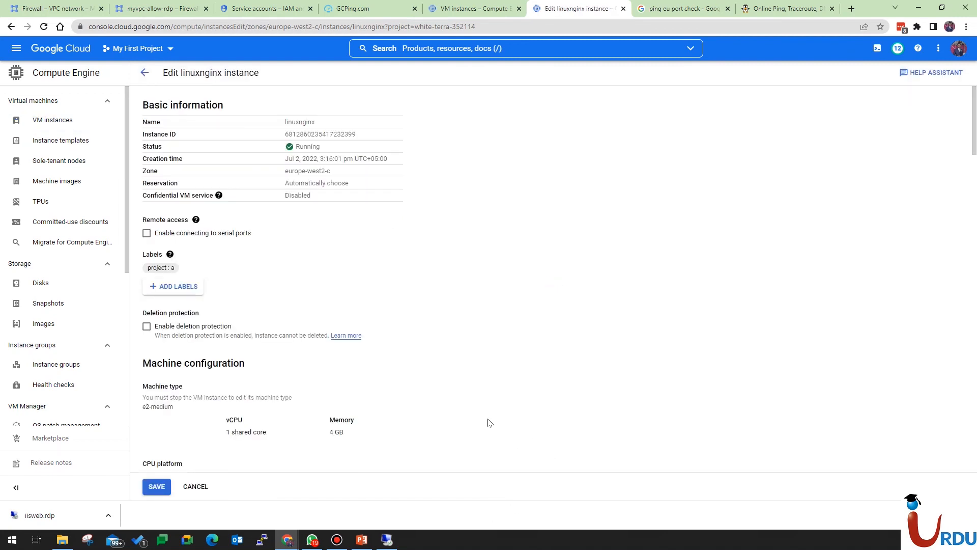
left_click_drag(975, 136, 976, 202)
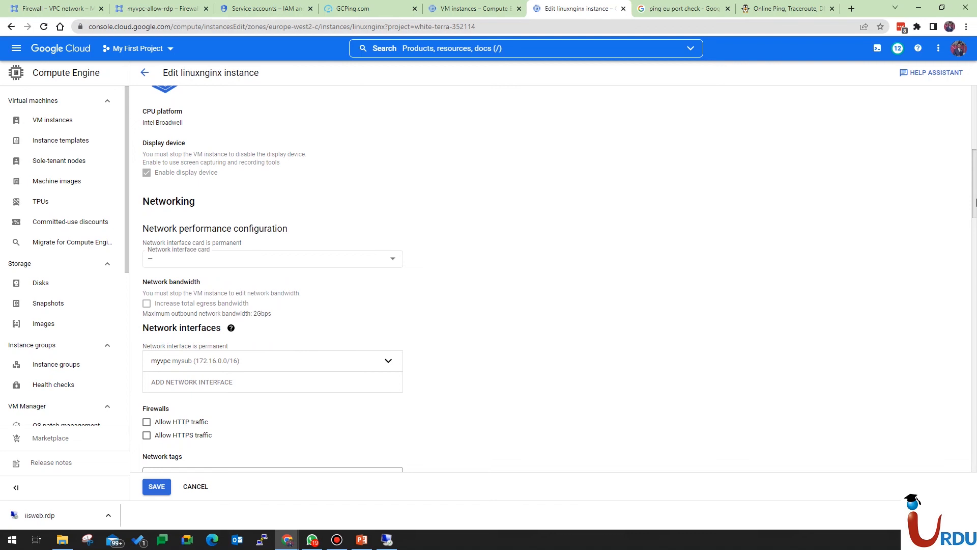
left_click_drag(975, 202, 976, 218)
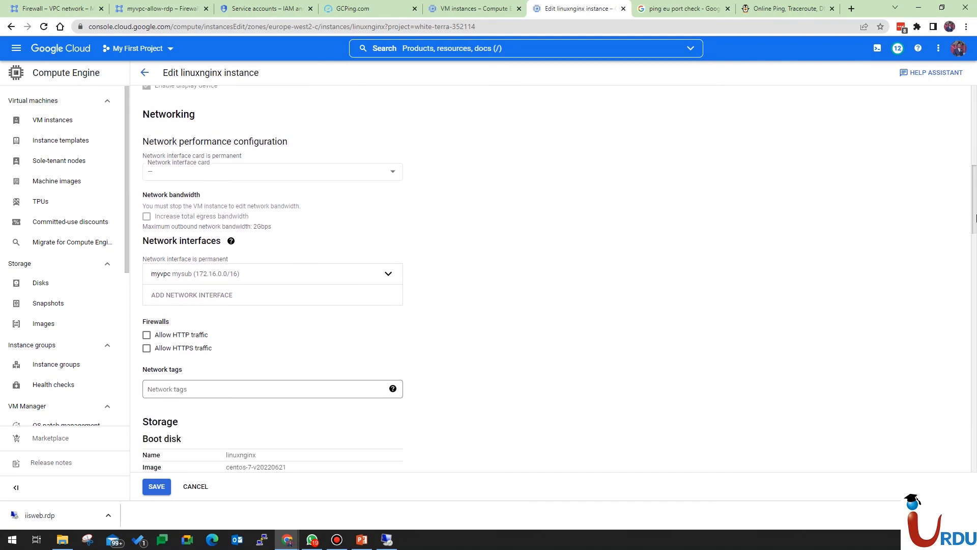
left_click_drag(975, 218, 973, 462)
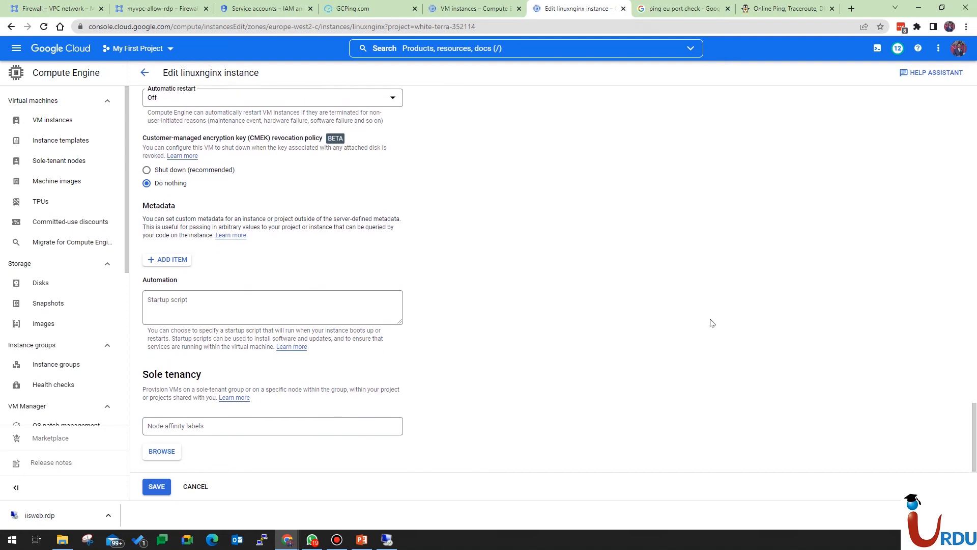
left_click_drag(973, 420, 960, 228)
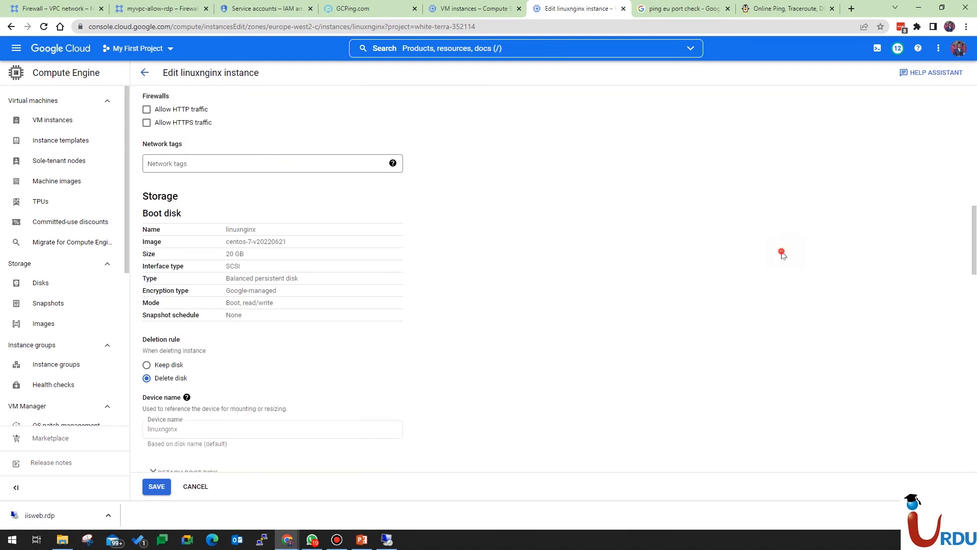
key("ctrl+f")
type("keys")
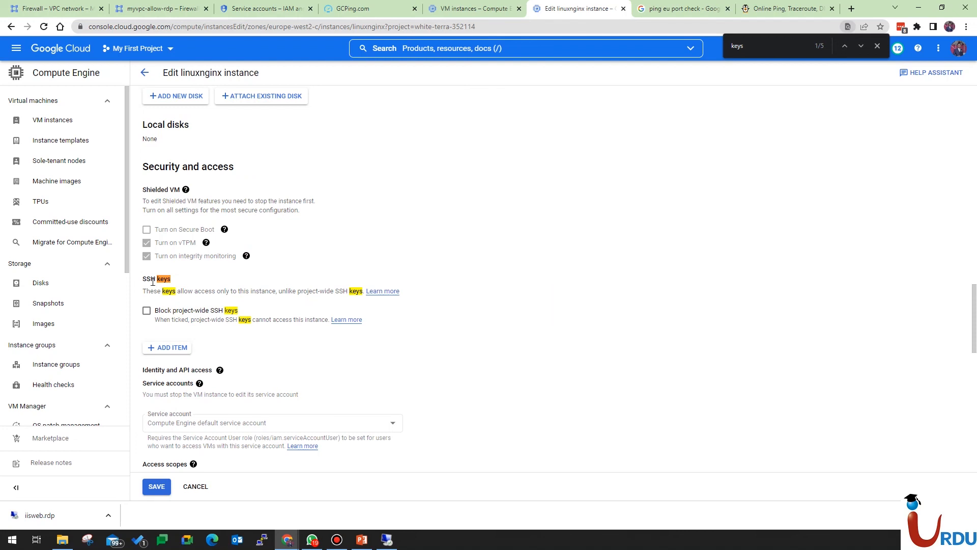
left_click(877, 46)
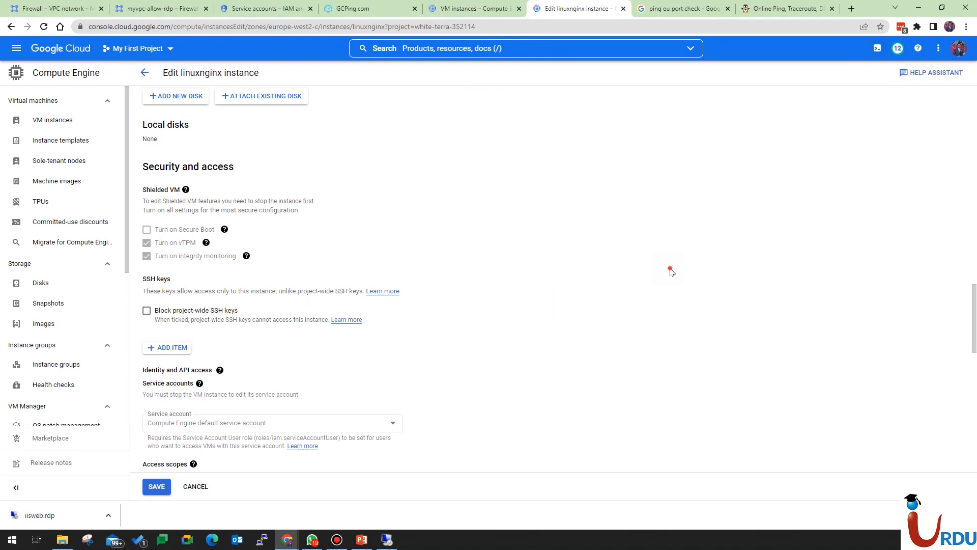
left_click(170, 348)
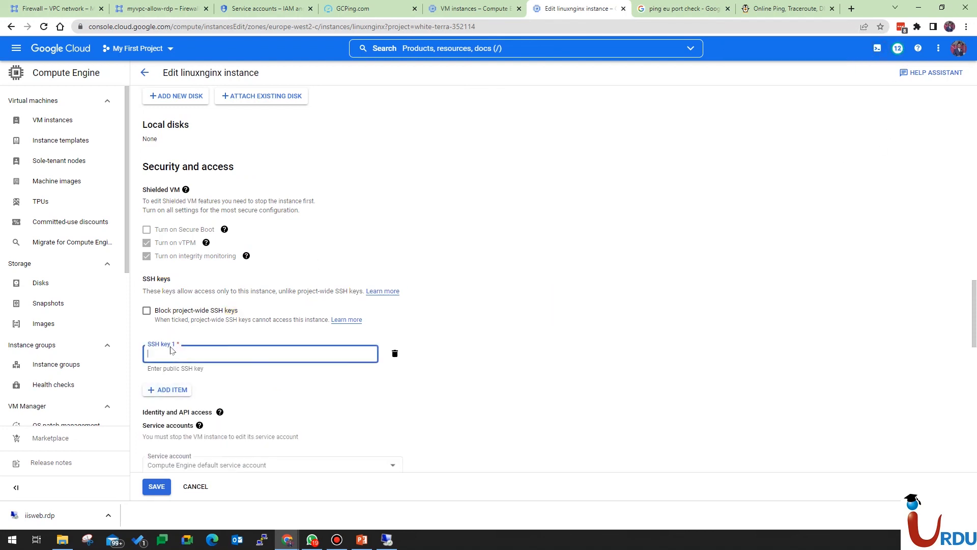
Return to the remote server, generate a 2048-bit RSA key pair in PuTTYgen with the comment "remote", and copy the public key.
left_click(387, 539)
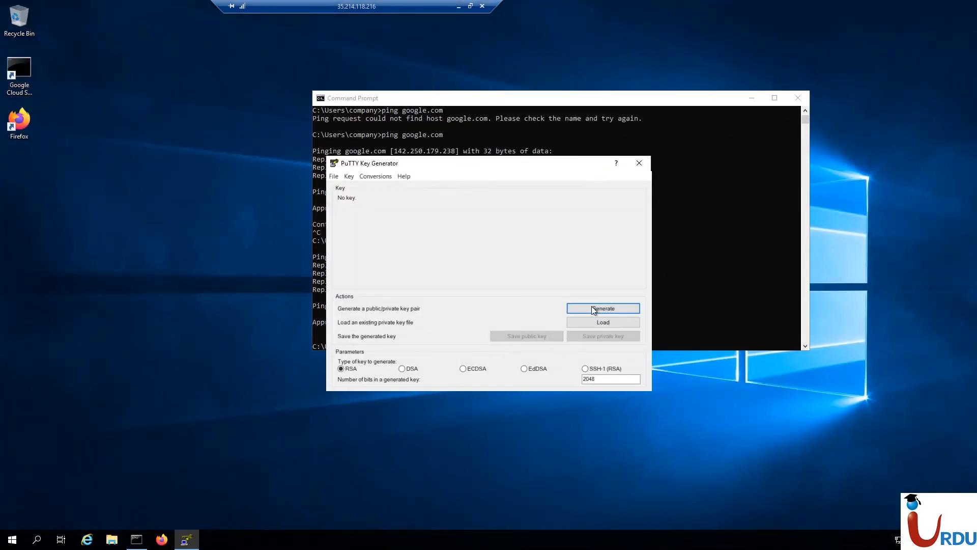
left_click(593, 308)
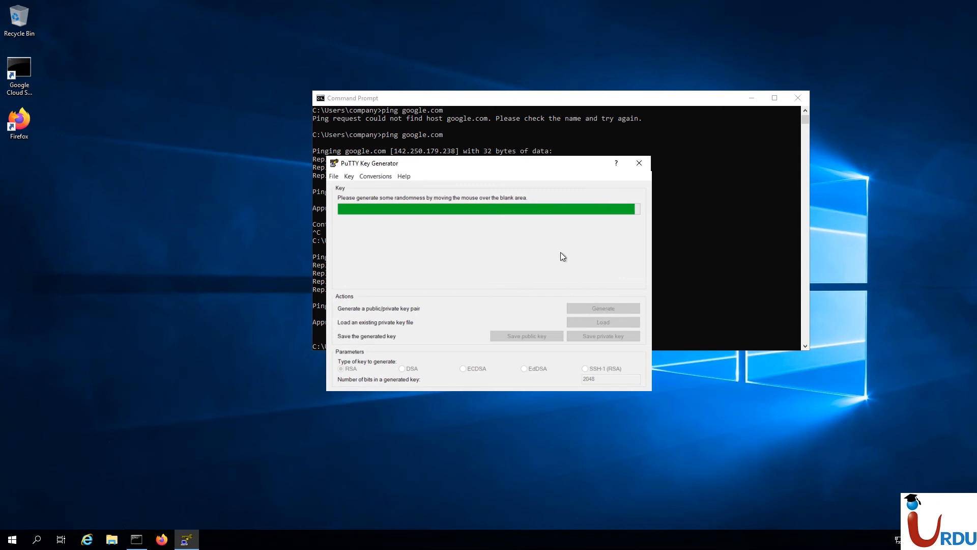
left_click_drag(503, 262, 368, 262)
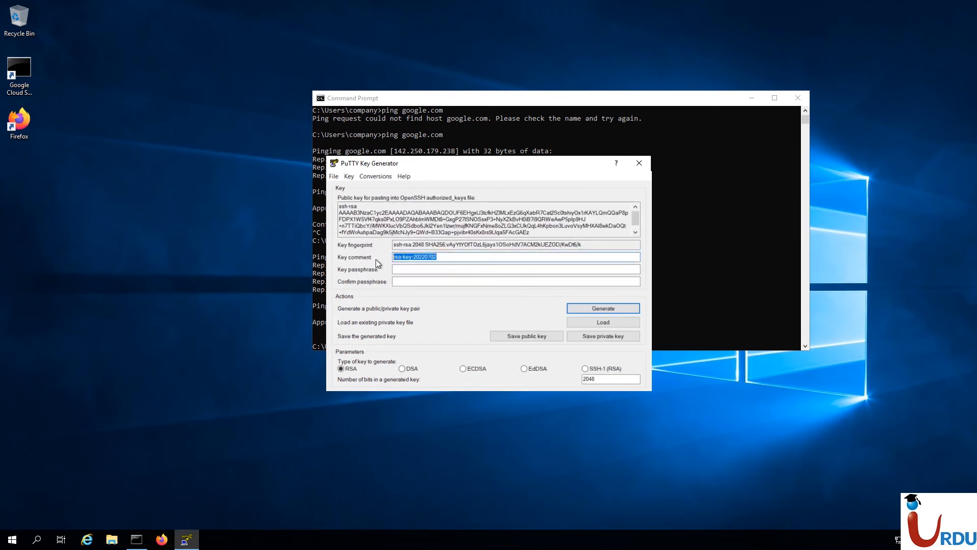
type("remote")
left_click_drag(339, 206, 608, 262)
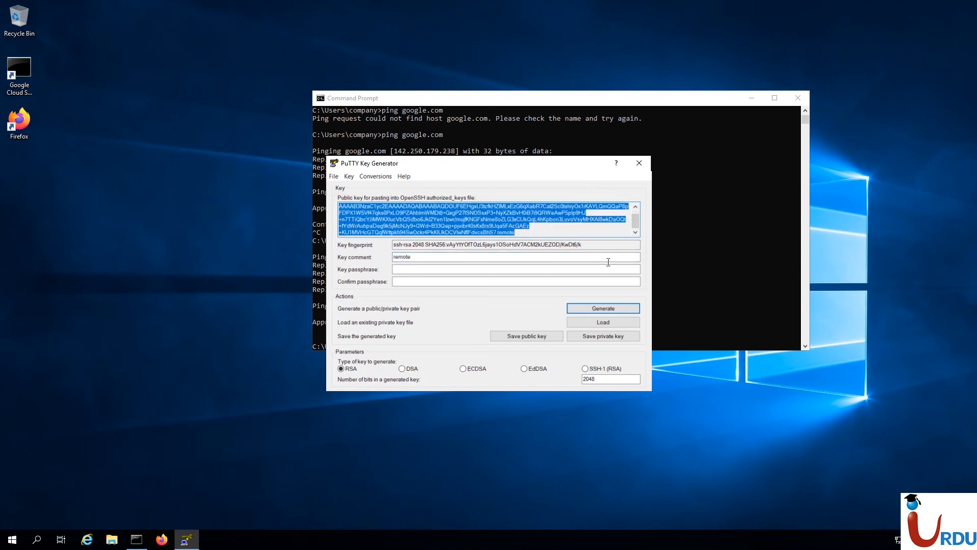
right_click(478, 230)
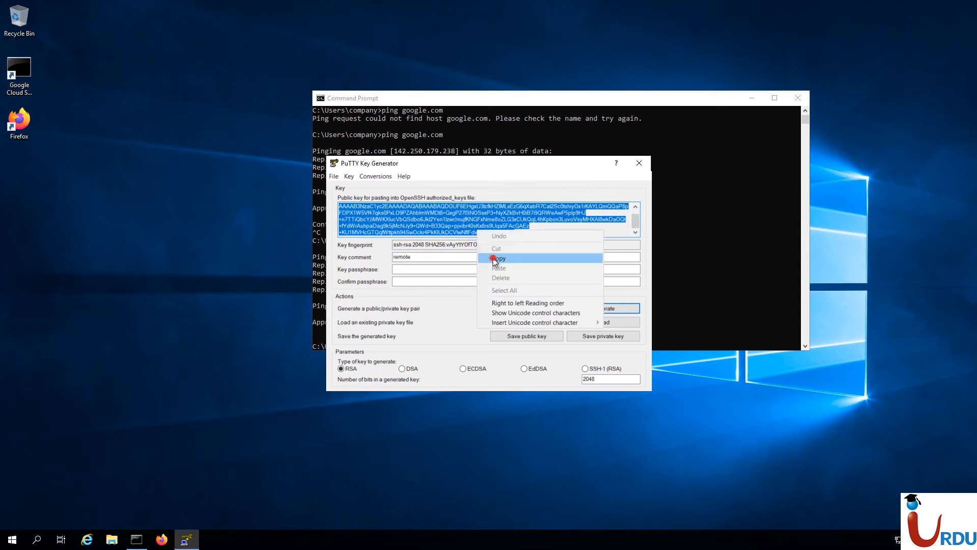
left_click(493, 260)
Paste the copied public key into SSH key 1 of the linuxnginx instance in the Google Cloud console and save the instance.
left_click(460, 6)
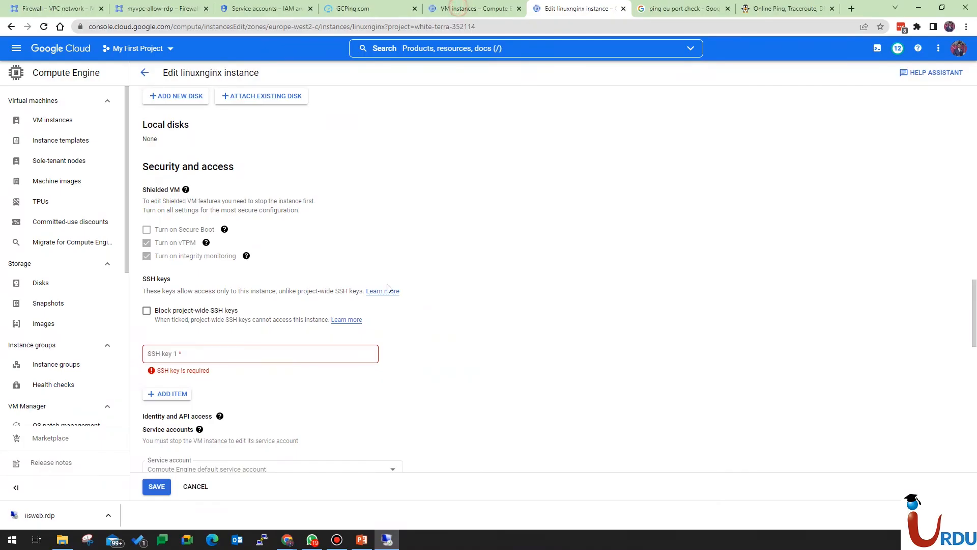
left_click(240, 352)
key("ctrl+v")
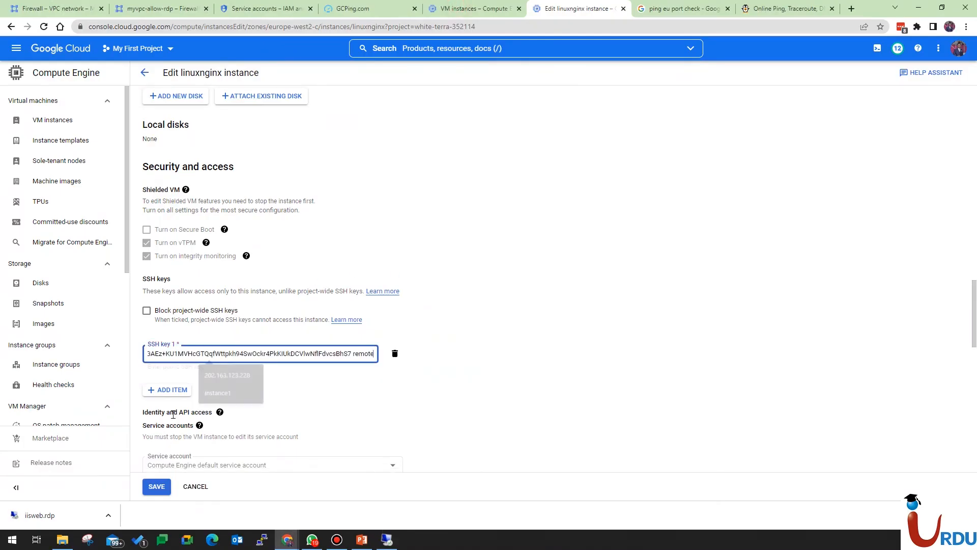
left_click(157, 487)
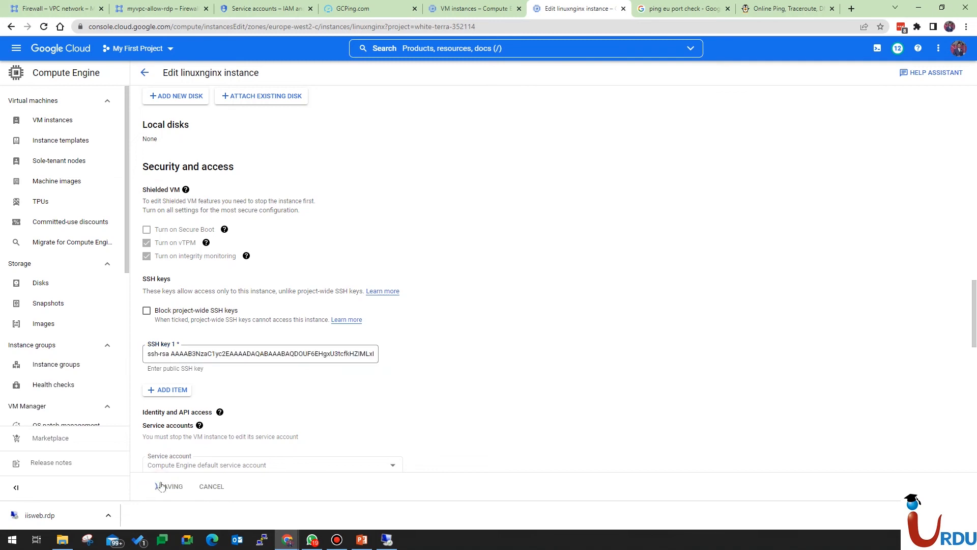
Save the PuTTYgen private key without a passphrase to the remote server's Desktop as mykey.
left_click(392, 540)
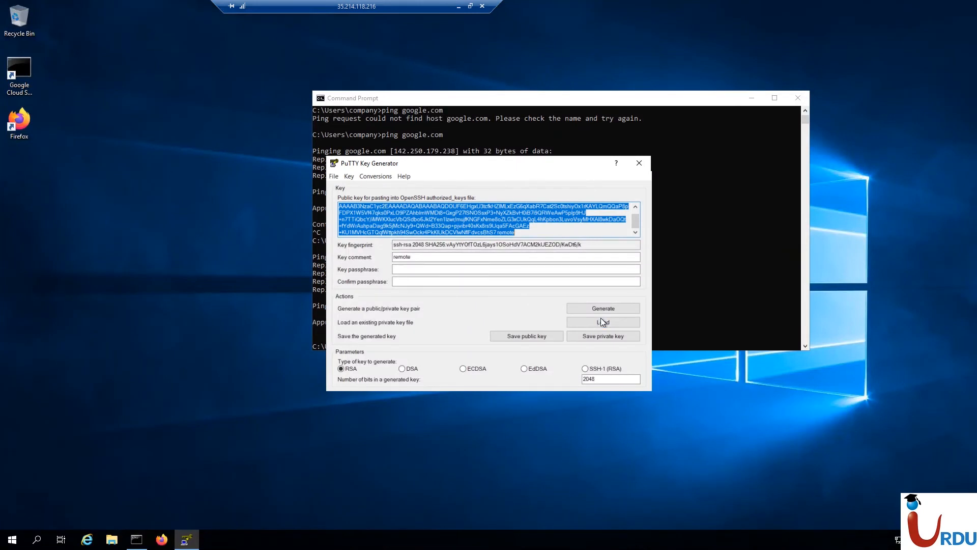
left_click(598, 336)
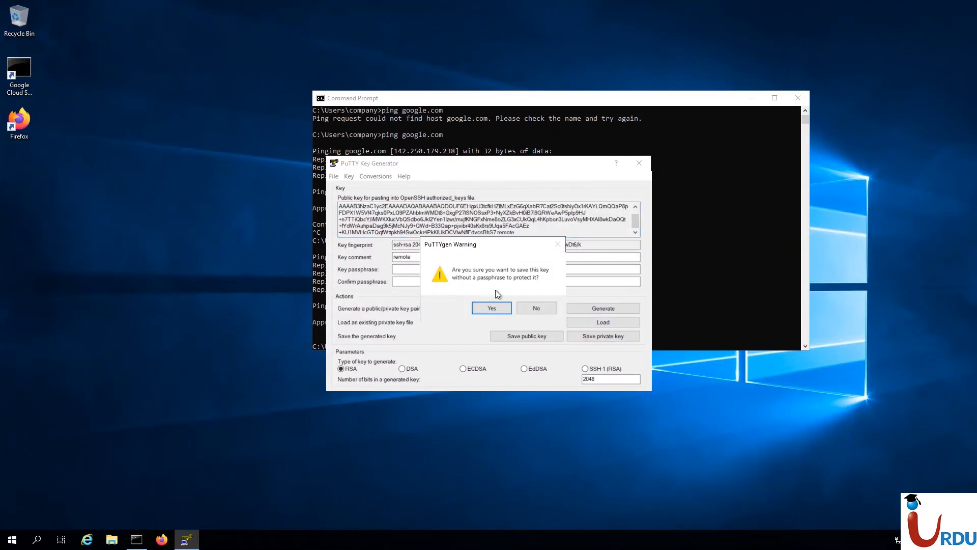
left_click(503, 308)
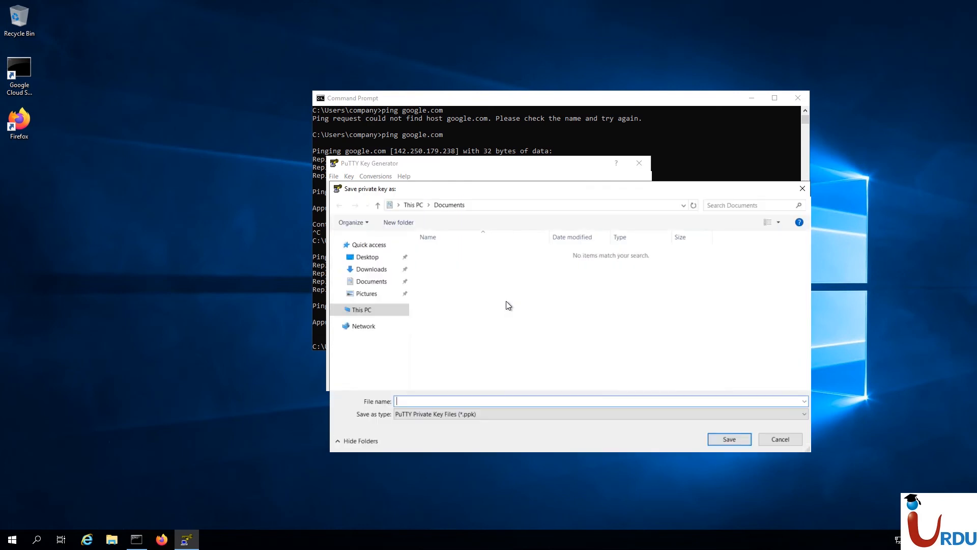
left_click(366, 257)
left_click(446, 400)
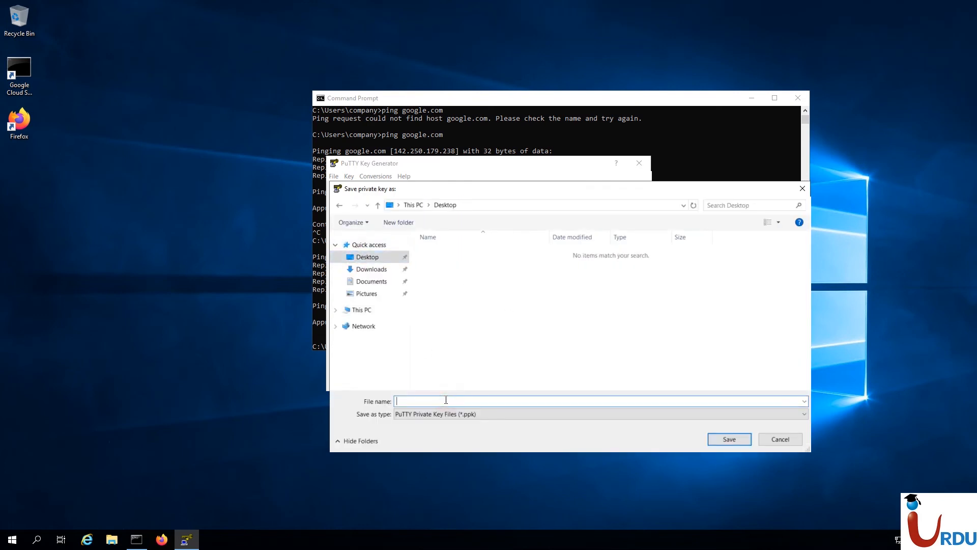
type("mykey")
key("Return")
Close PuTTYgen and open the mykey file from the remote desktop.
left_click_drag(579, 163, 635, 276)
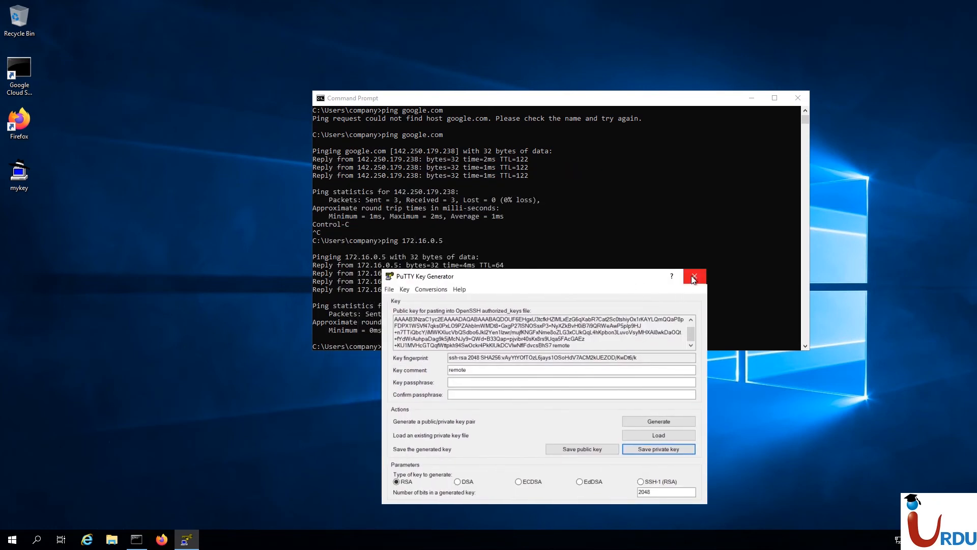
left_click(694, 278)
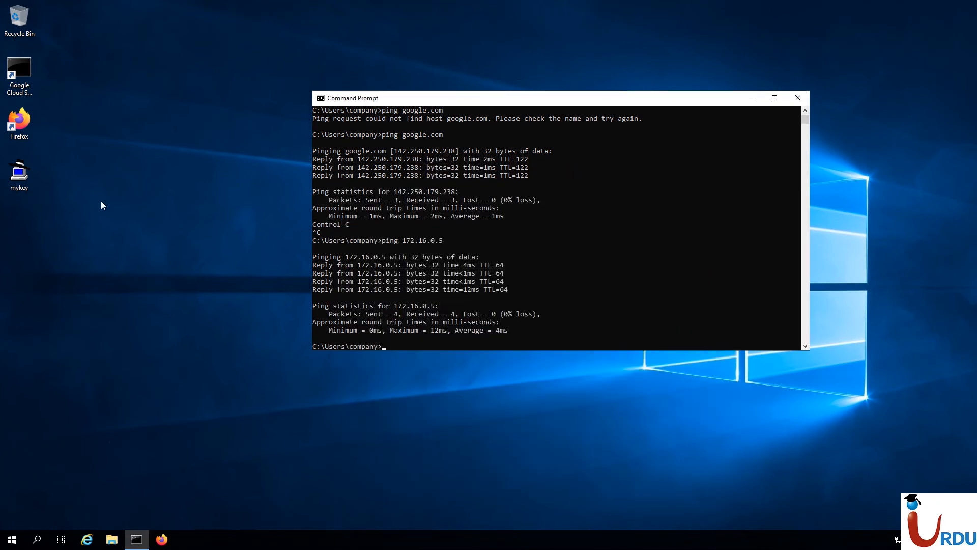
left_click(20, 175)
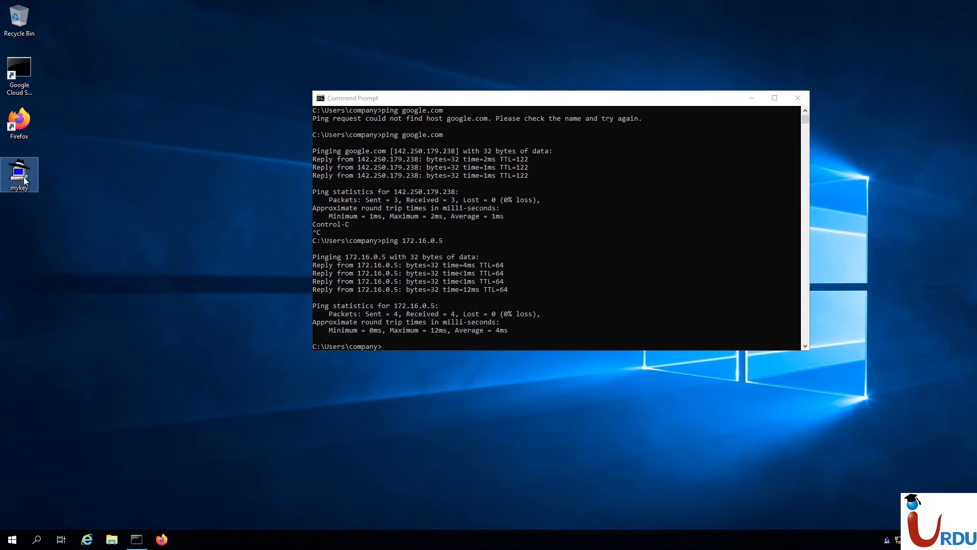
Try an SSH session to 172.16.0.5 in PuTTY and close it at the login prompt.
left_click(13, 537)
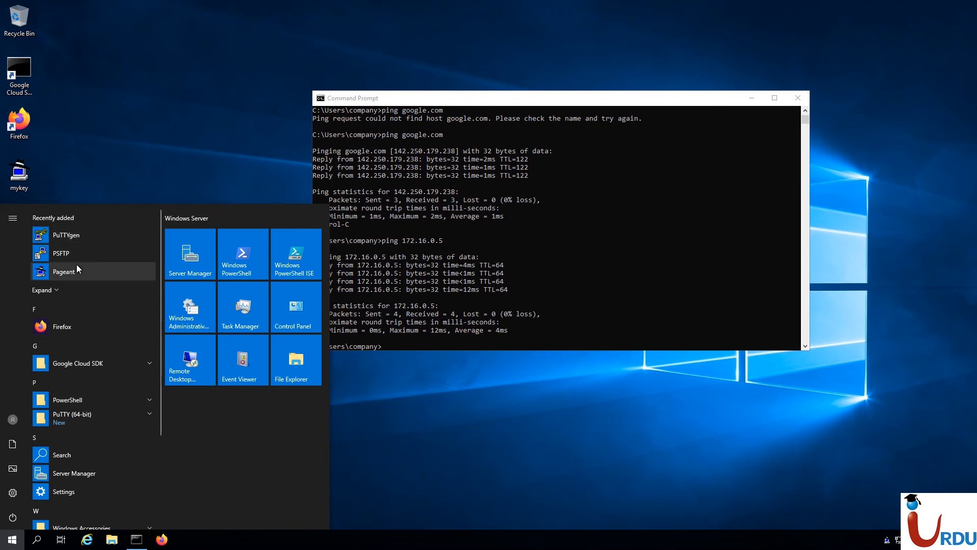
left_click(105, 273)
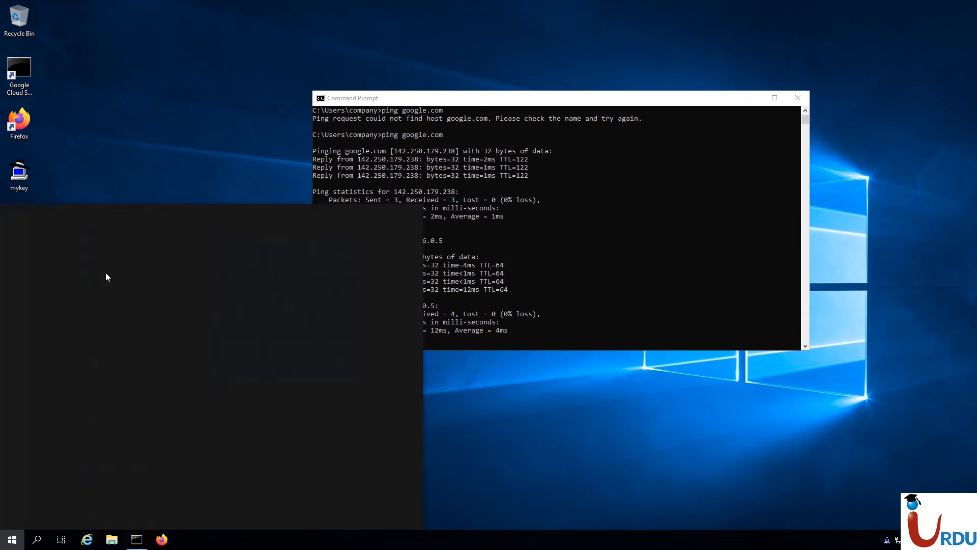
type("putty")
key("Return")
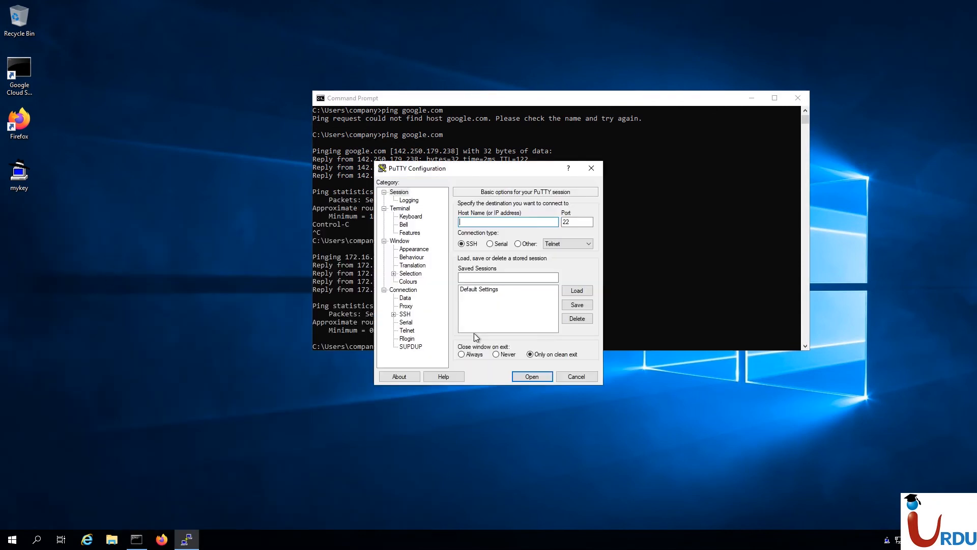
left_click_drag(498, 169, 667, 216)
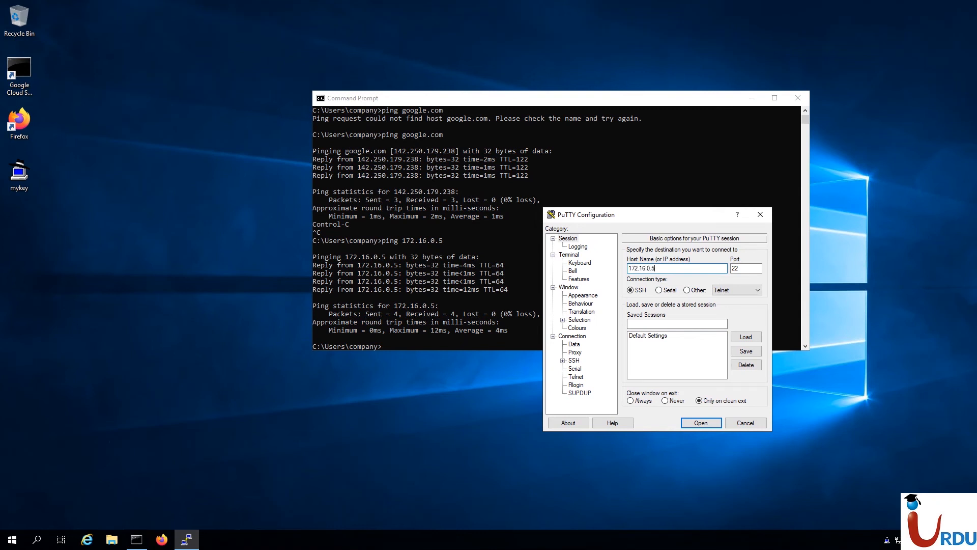
left_click(700, 423)
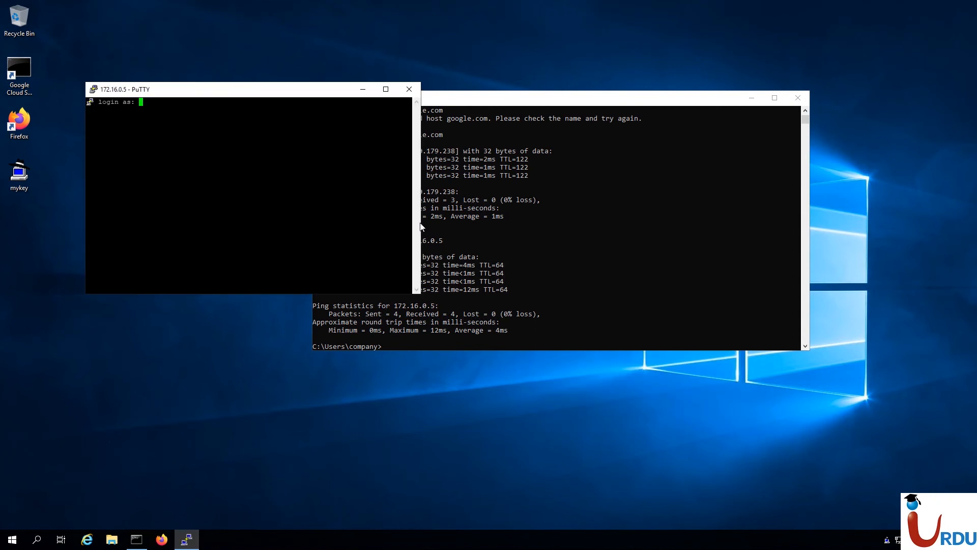
left_click(229, 159)
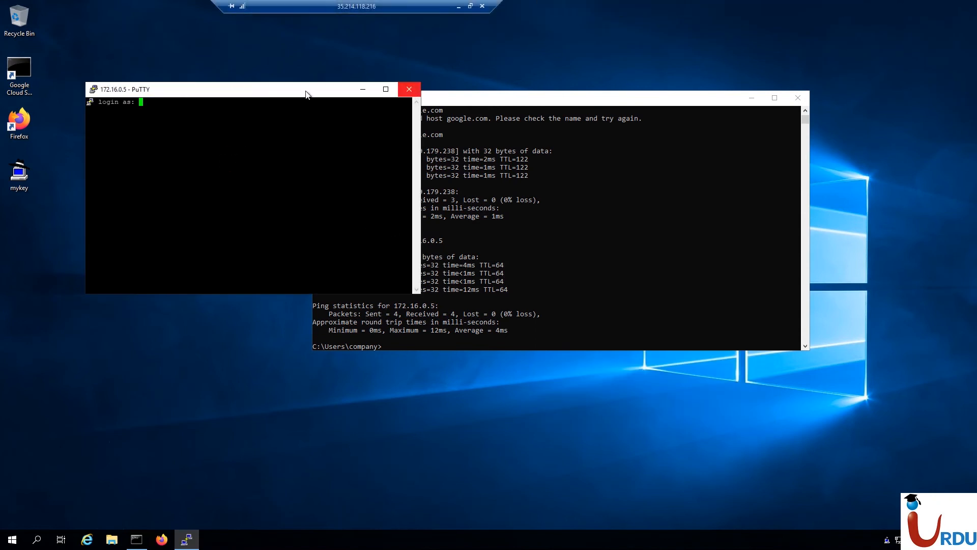
left_click(409, 89)
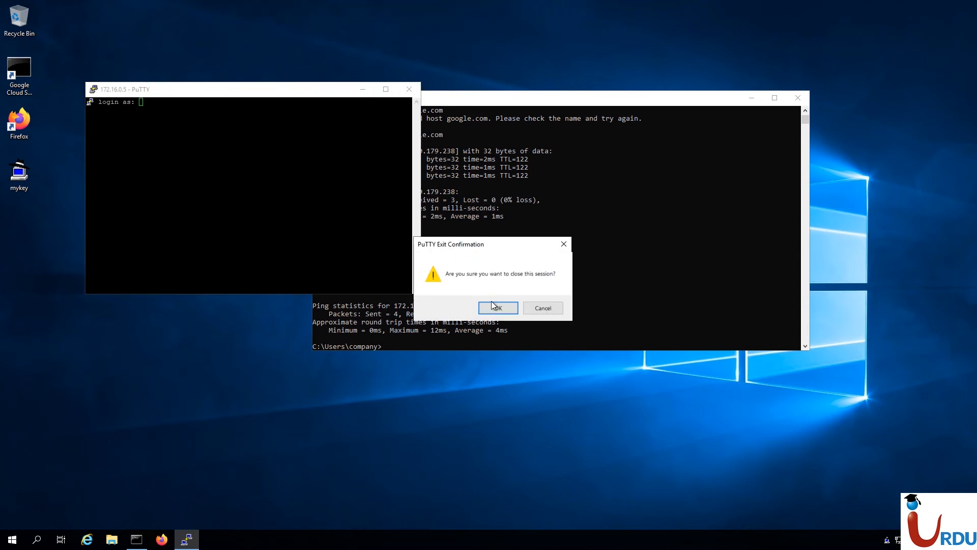
left_click(496, 308)
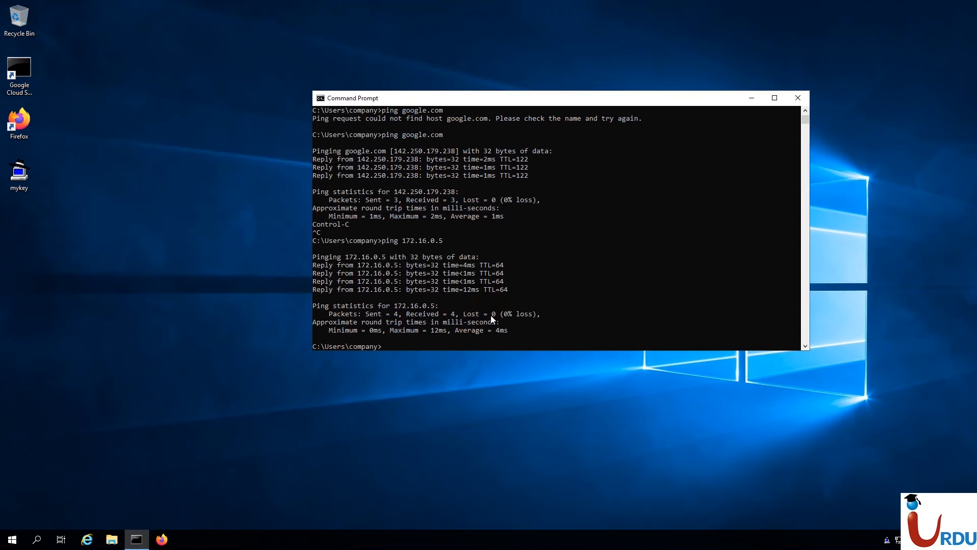
Set up a PuTTY SSH session to 172.16.0.5 using mykey.ppk from the Desktop as the private key for authentication.
left_click(13, 538)
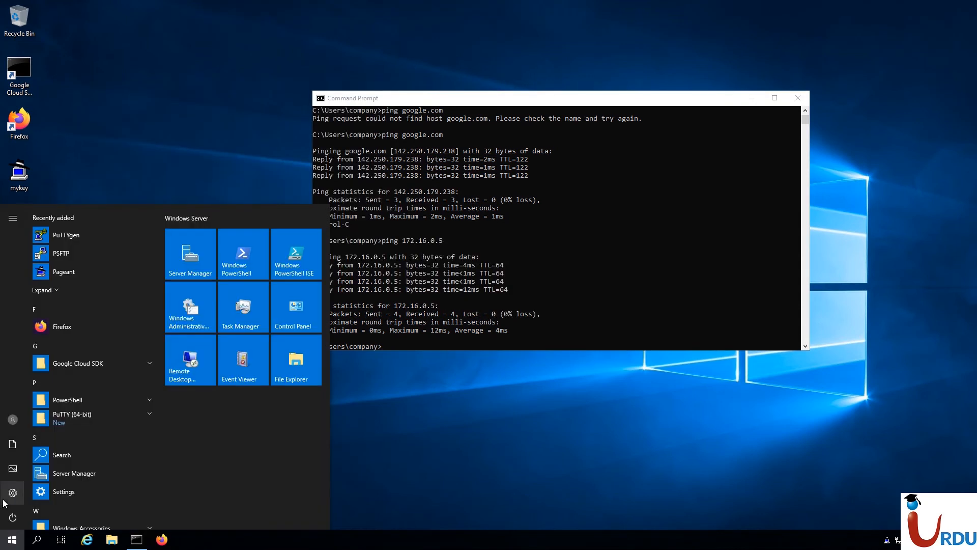
type("putty")
key("Return")
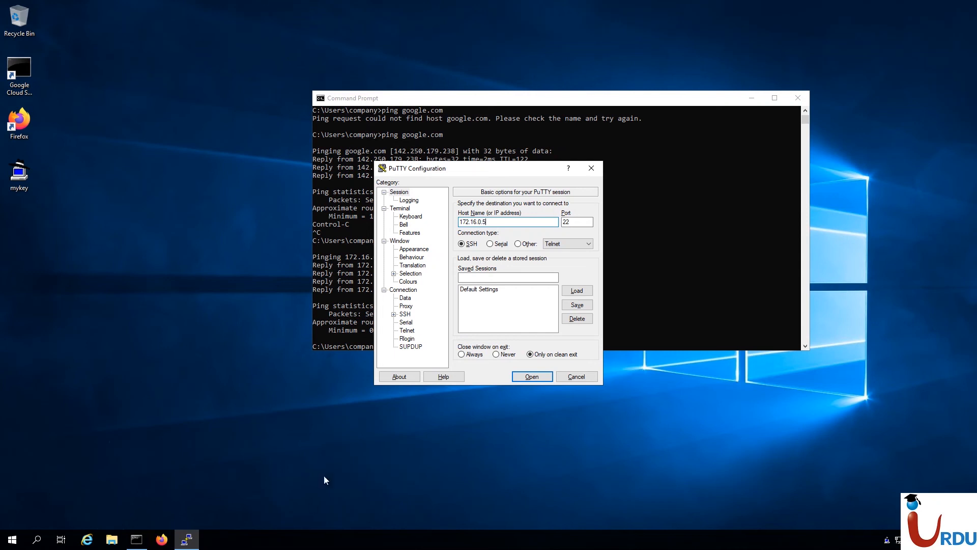
left_click(393, 314)
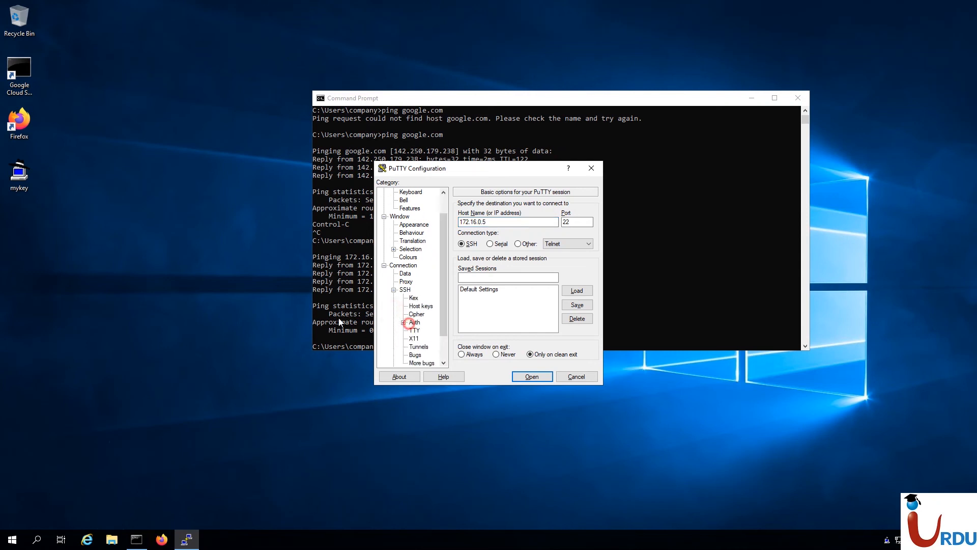
left_click(415, 322)
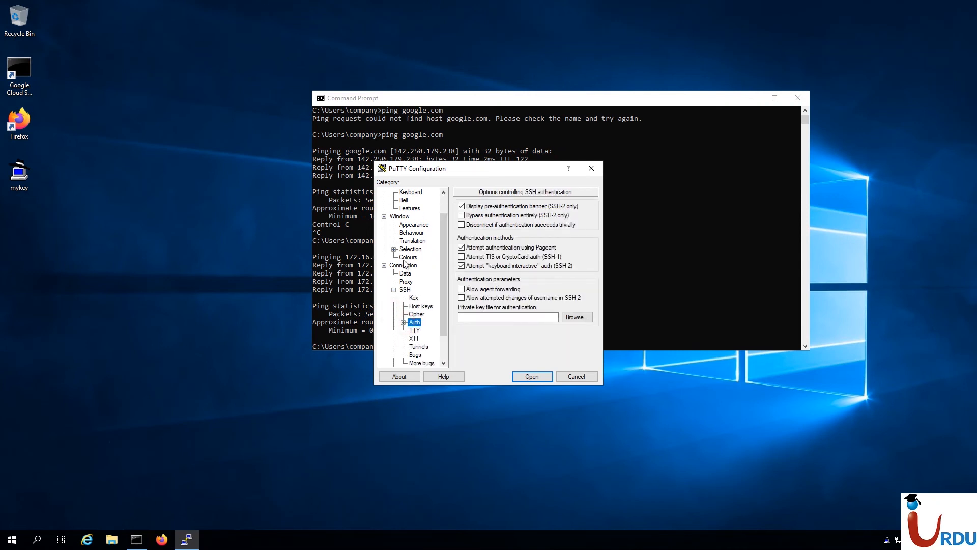
left_click(580, 317)
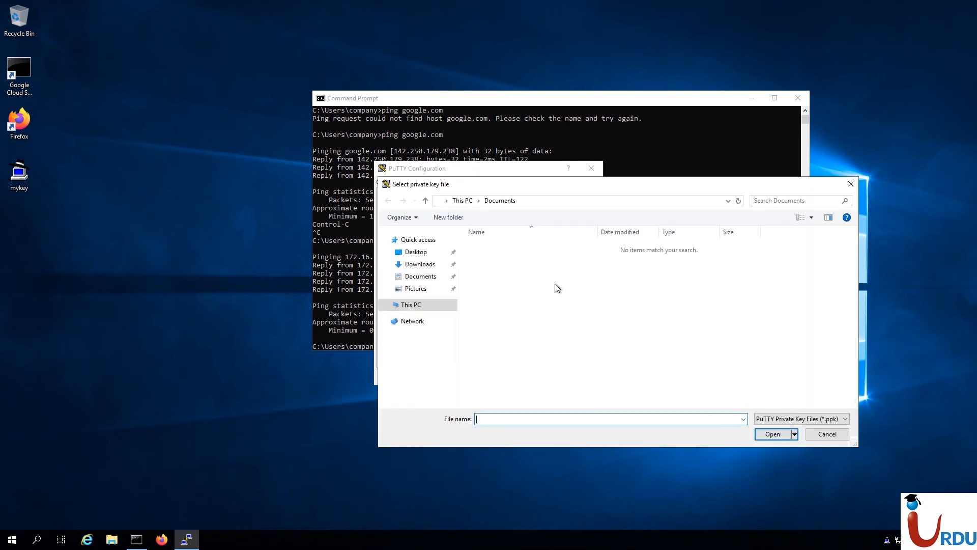
left_click(407, 252)
left_click(478, 248)
double_click(477, 249)
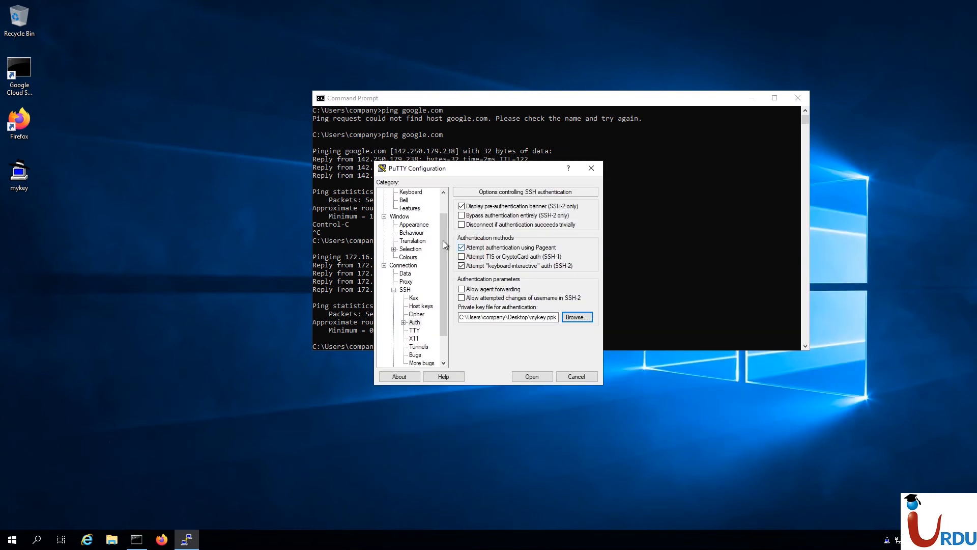
Open the SSH session to 172.16.0.5 and log in as remote.
scroll(444, 200, "up", 1)
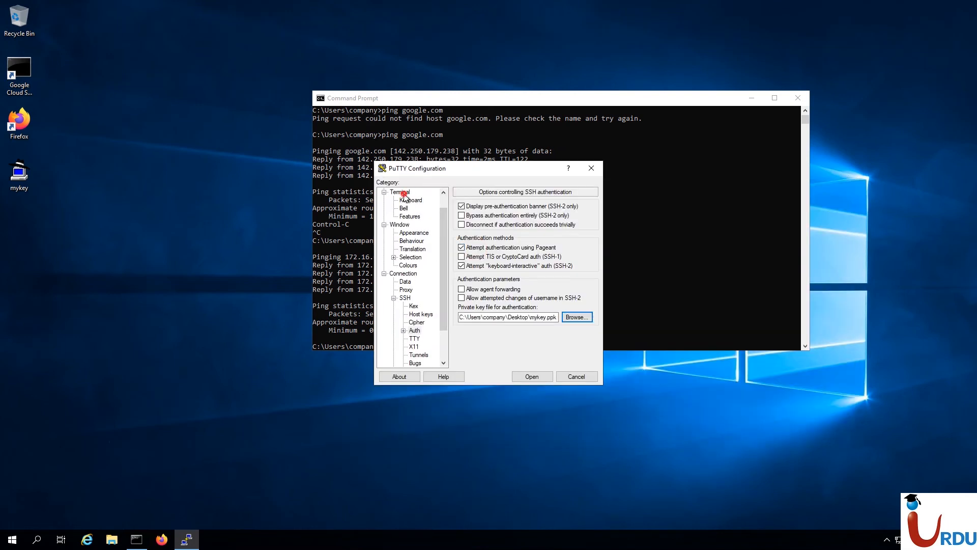
left_click(400, 208)
left_click(399, 192)
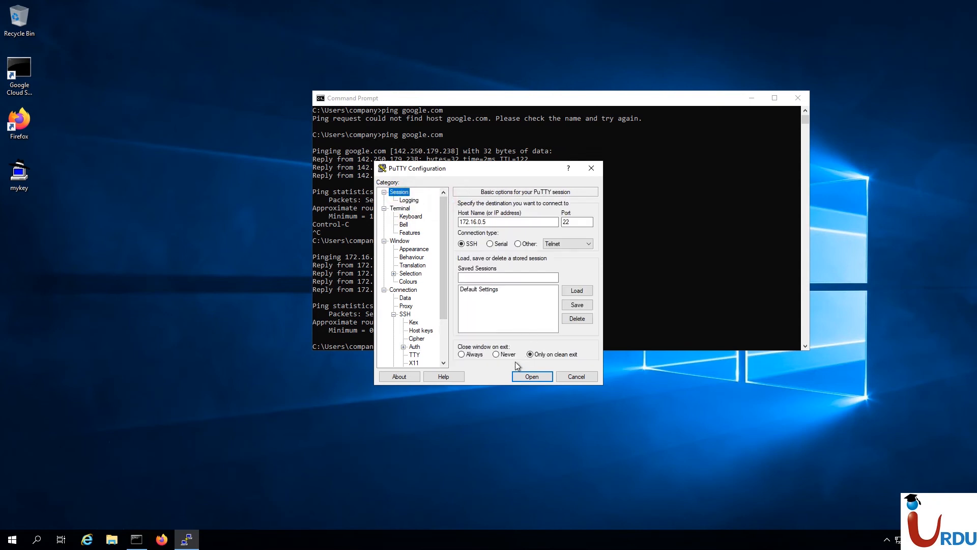
left_click(532, 376)
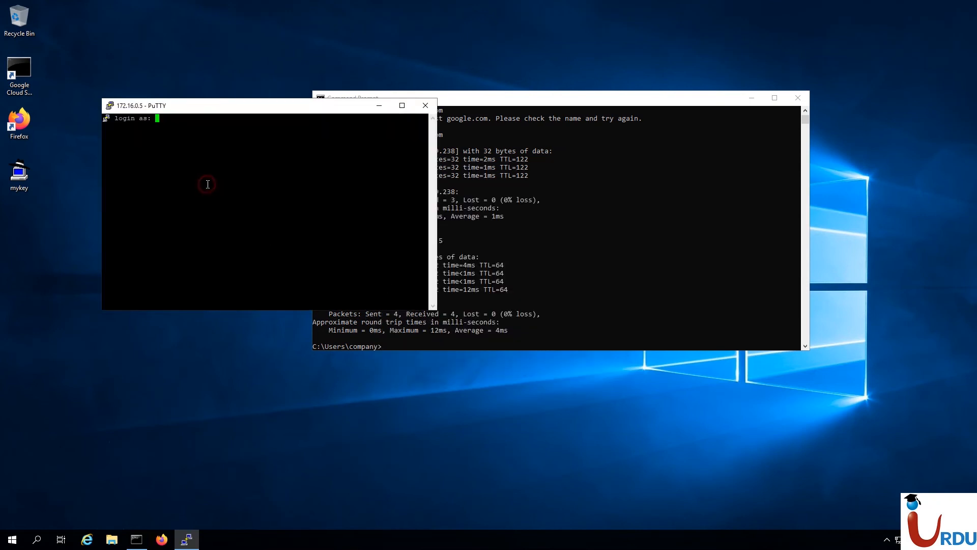
type("remote")
key("Return")
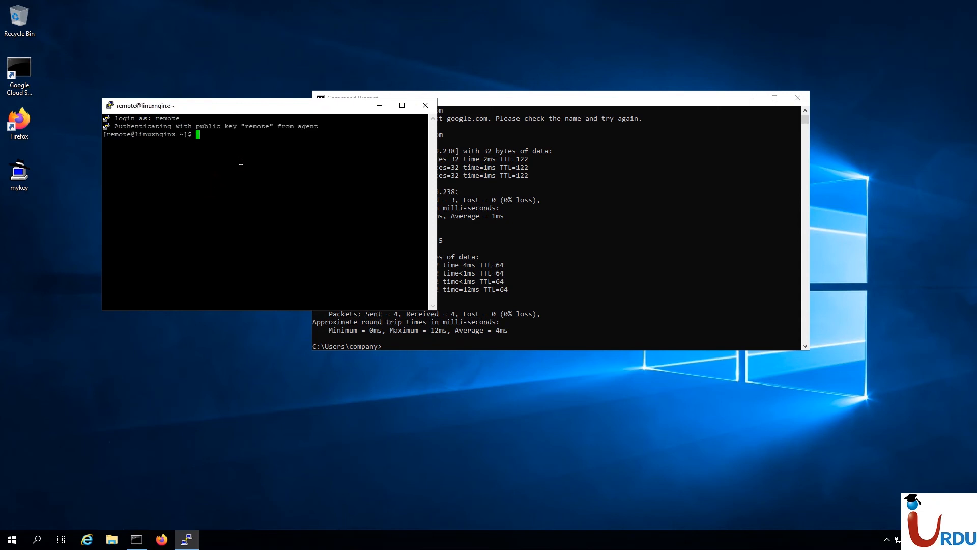
List the users logged in to linuxnginx and their source addresses with the w command.
left_click_drag(143, 127, 205, 136)
left_click(211, 150)
key("Return")
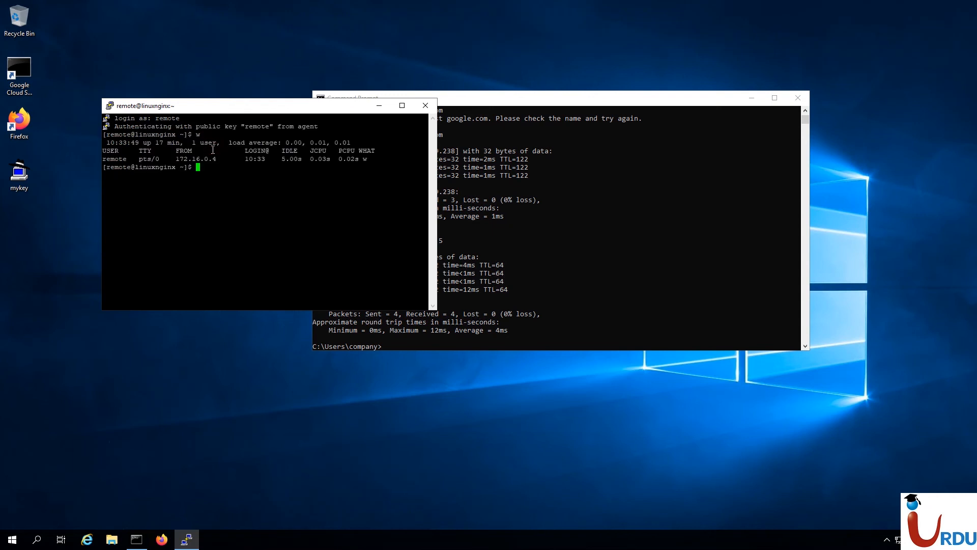
mouse_move(346, 1)
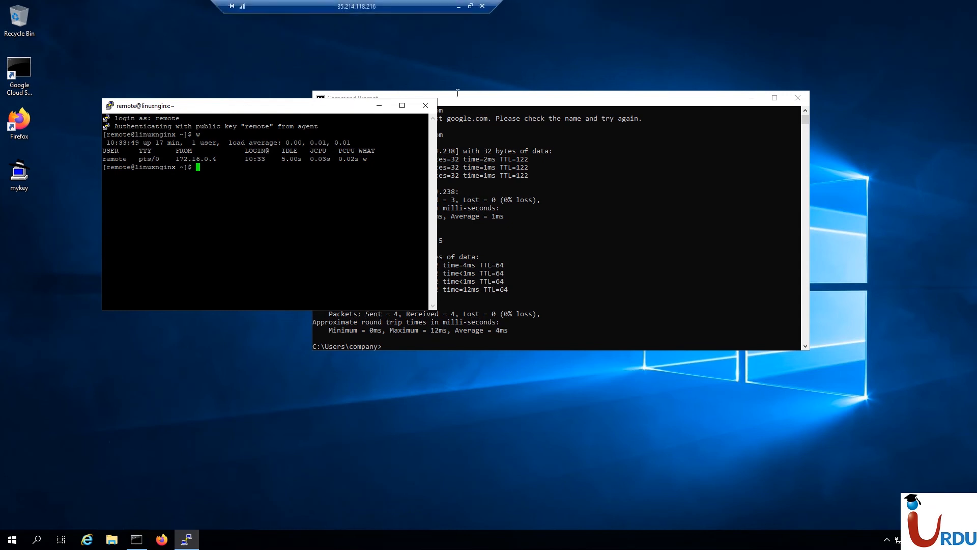
left_click(320, 237)
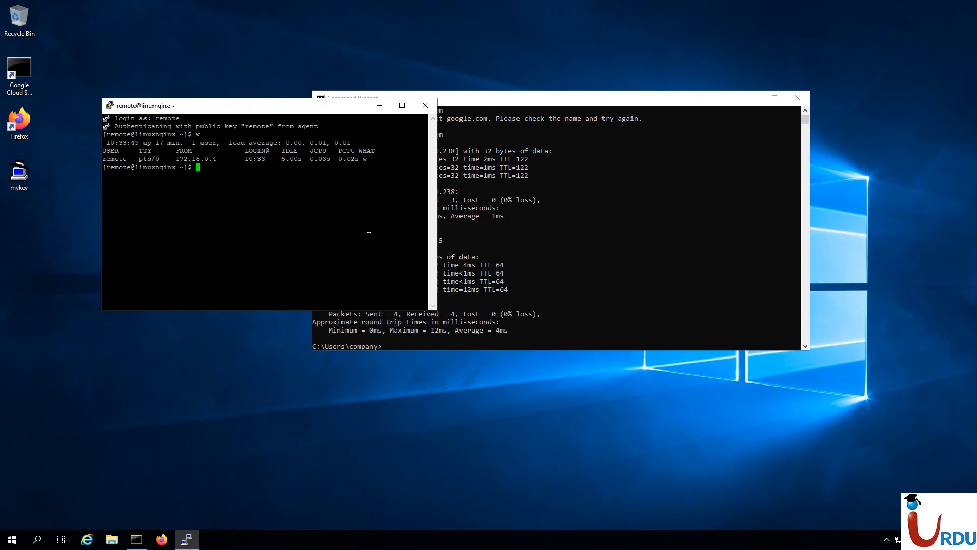
Refresh the remote desktop and move the PuTTY and Command Prompt windows apart.
right_click(264, 386)
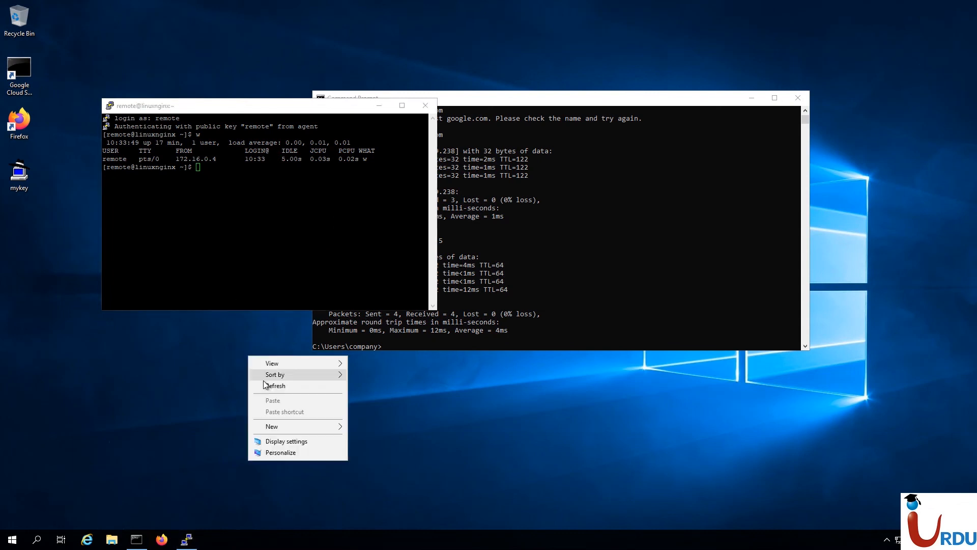
left_click(264, 385)
left_click_drag(252, 109, 252, 238)
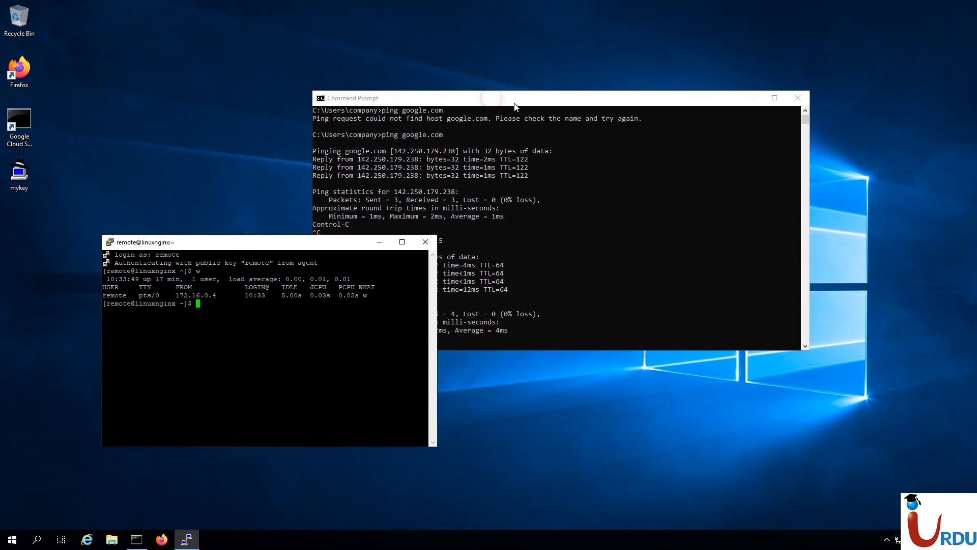
left_click_drag(362, 248, 362, 258)
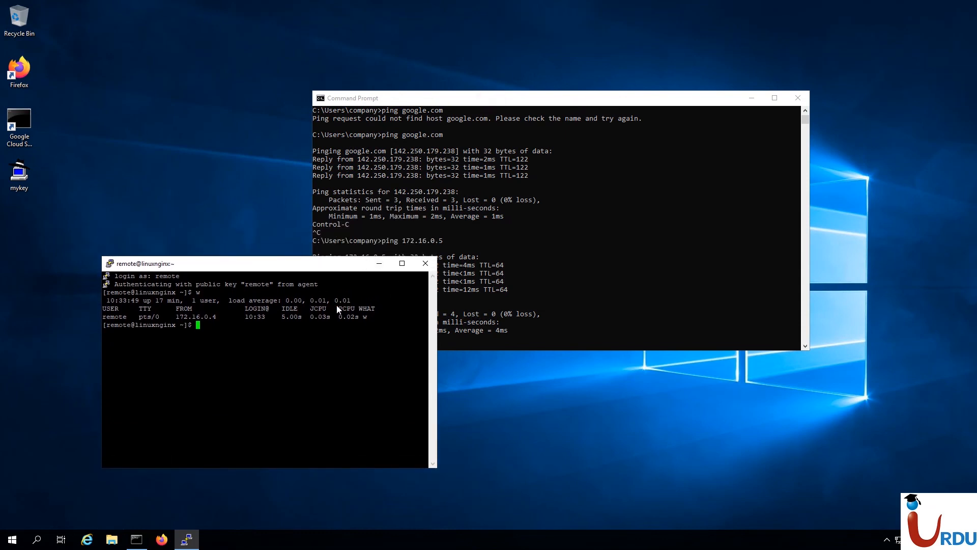
left_click(264, 326)
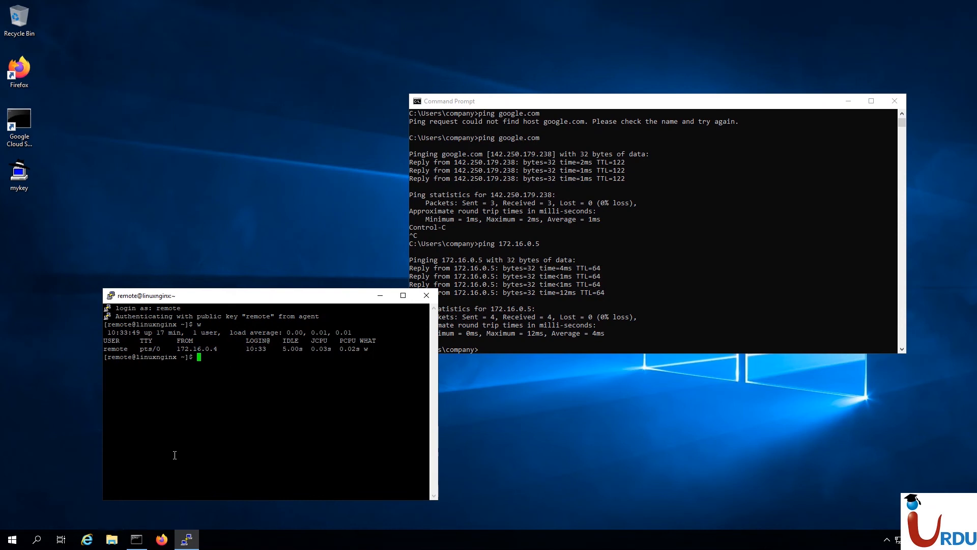
left_click(572, 250)
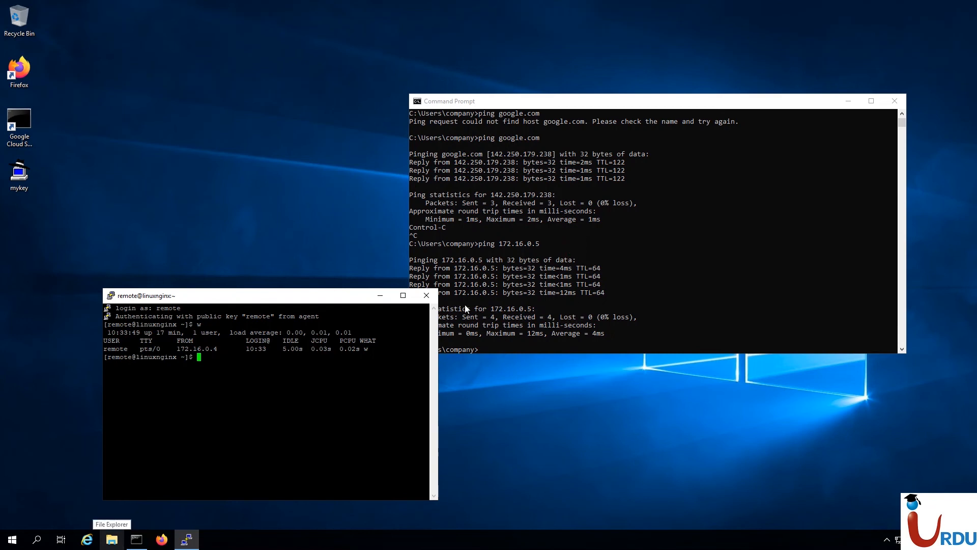
Become root on linuxnginx with sudo -i and set a new root password with passwd.
left_click(243, 413)
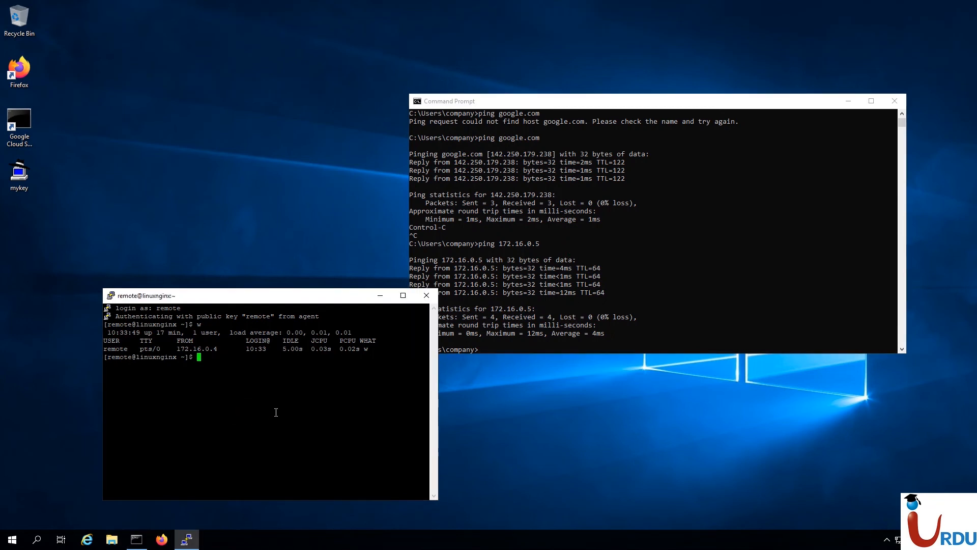
type("sudo -i")
key("Return")
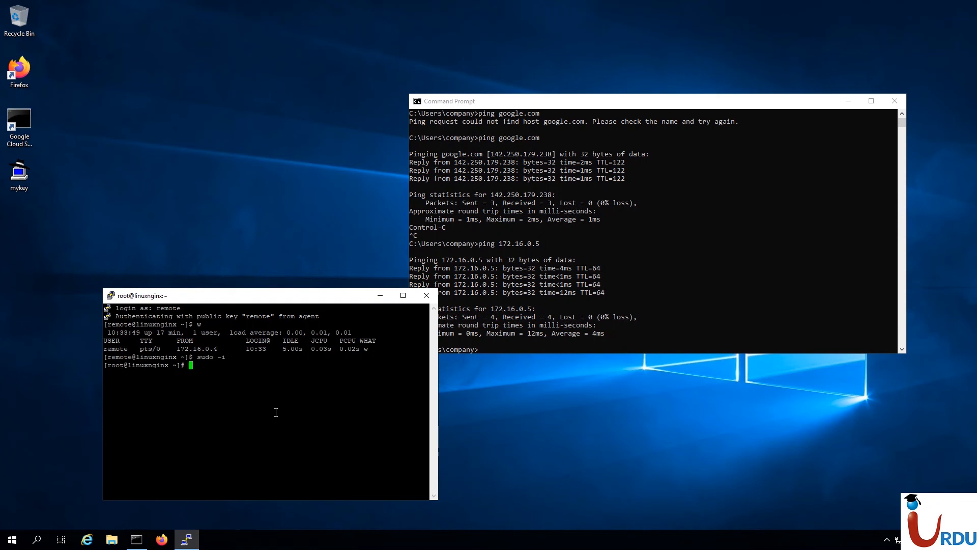
type("passwd")
key("Return")
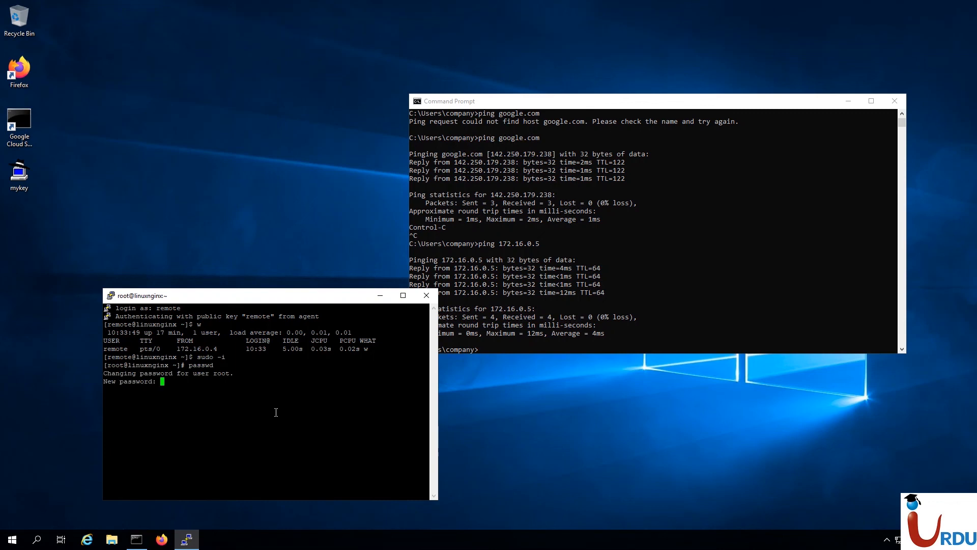
key("Return")
key("Return")
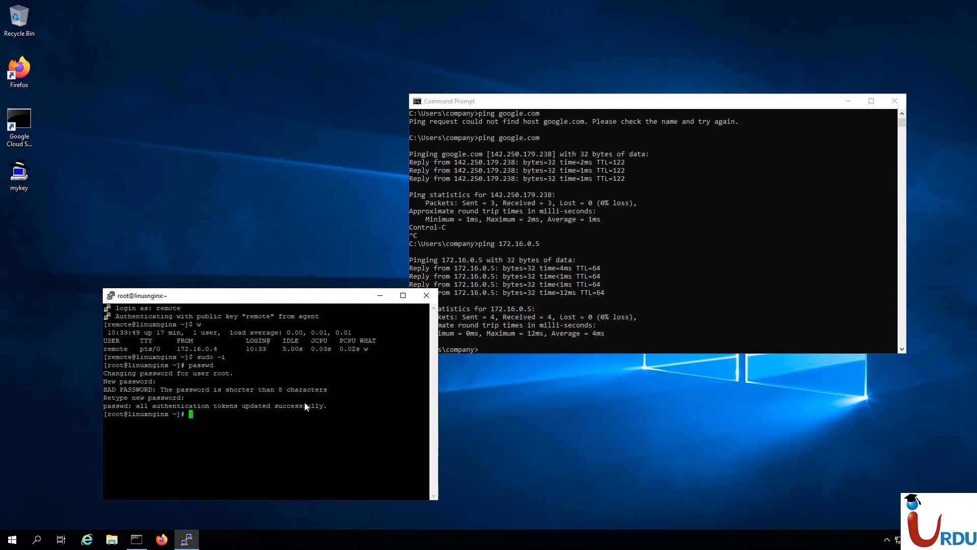
Minimize the remote desktop session, switch to PowerPoint and review the tasks on the Hands-On Lab slide.
mouse_move(456, 12)
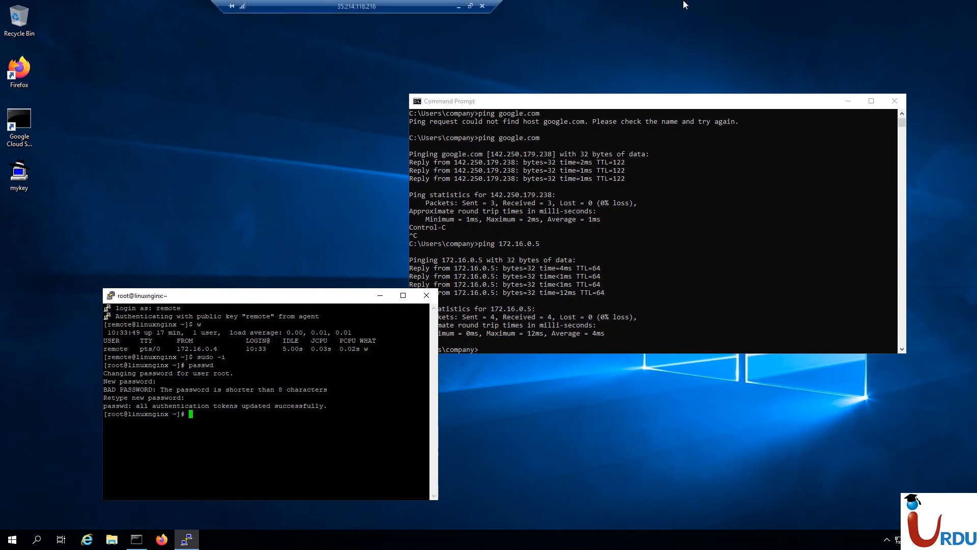
left_click(457, 7)
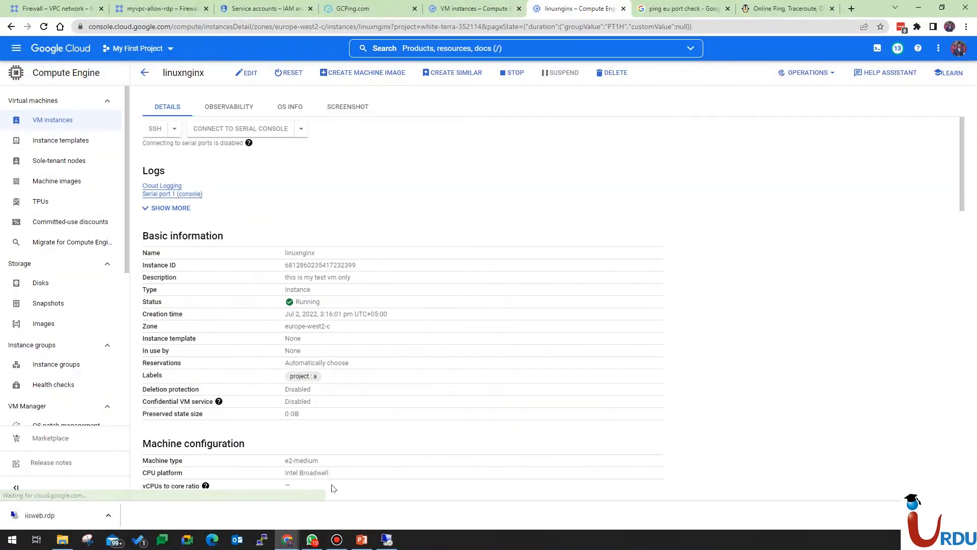
left_click(361, 541)
left_click(438, 233)
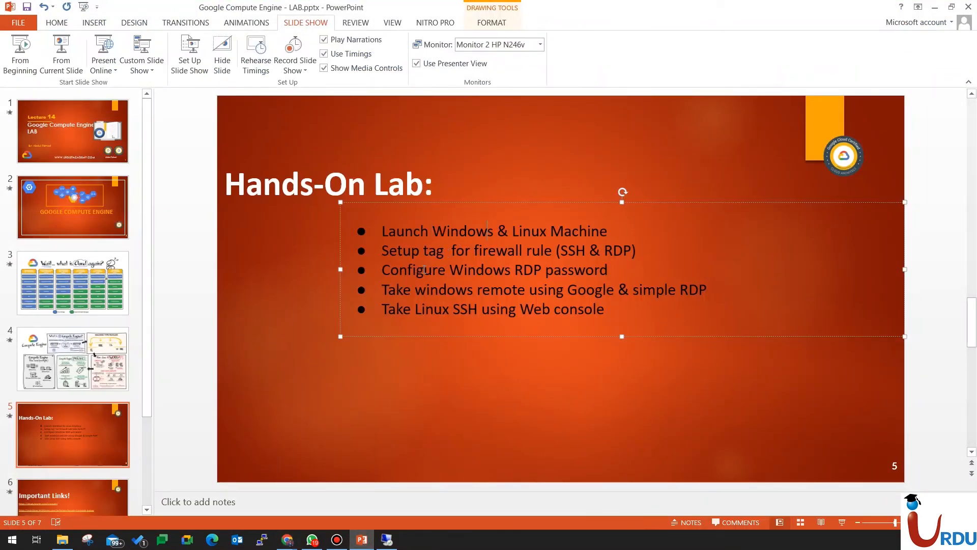
left_click(595, 252)
left_click_drag(528, 249, 604, 250)
left_click(492, 269)
left_click_drag(413, 270, 591, 270)
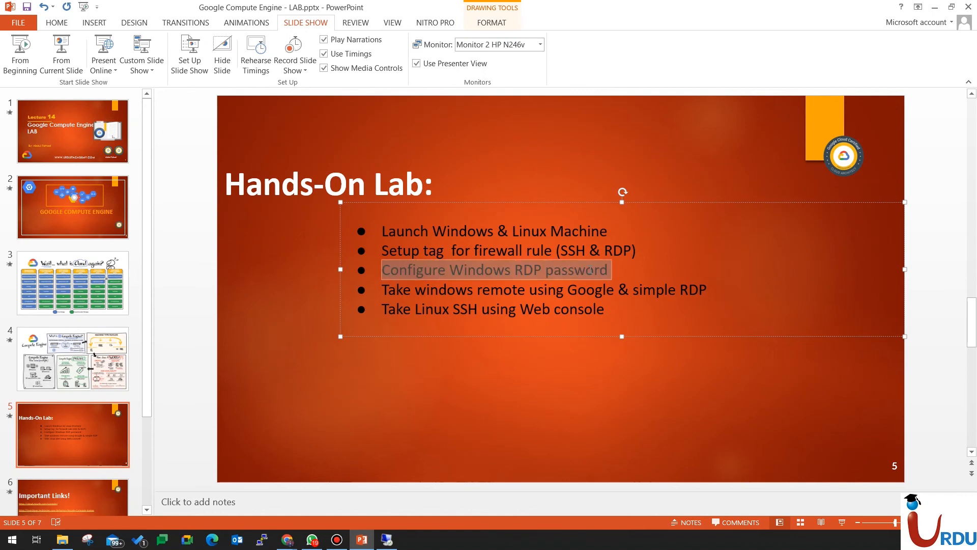
left_click(430, 274)
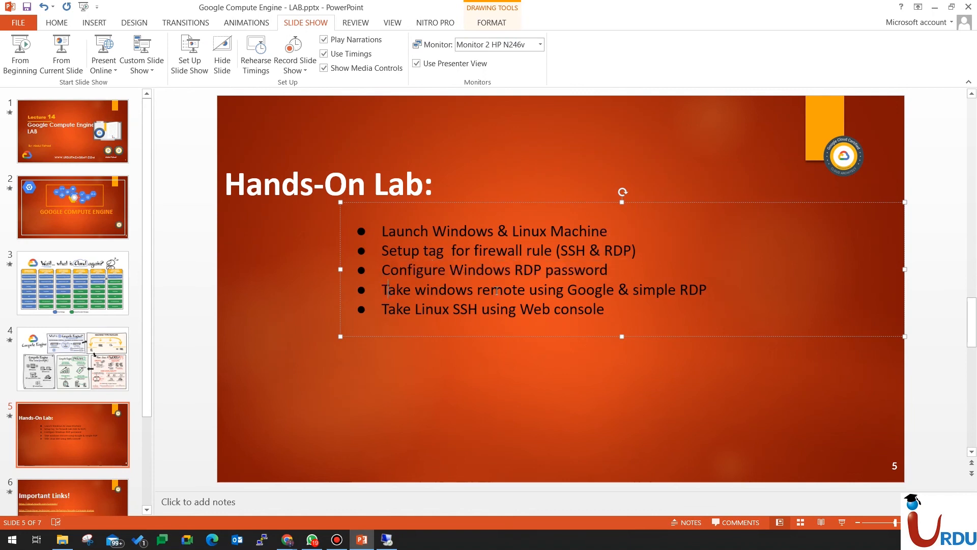
left_click(534, 290)
left_click_drag(384, 309, 605, 309)
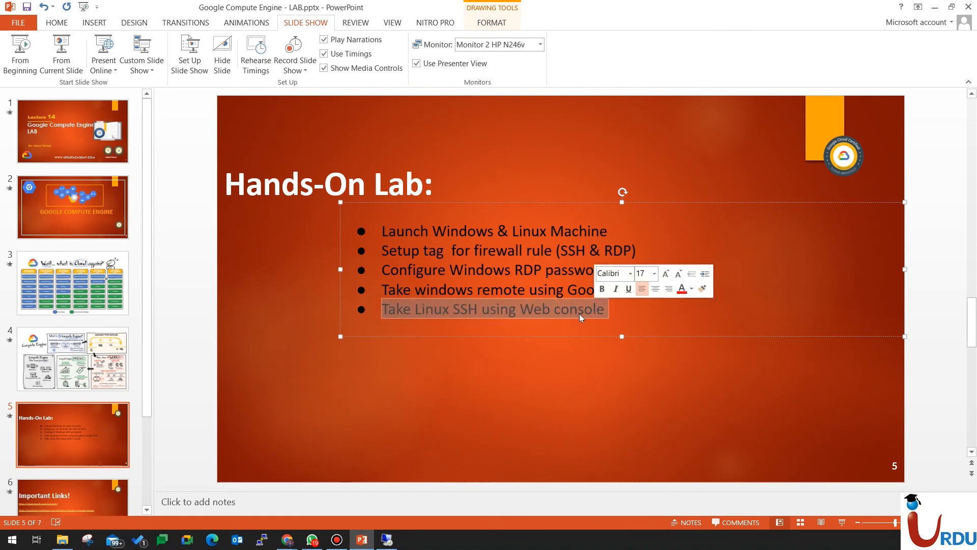
left_click(522, 364)
left_click(512, 315)
left_click_drag(382, 309, 482, 309)
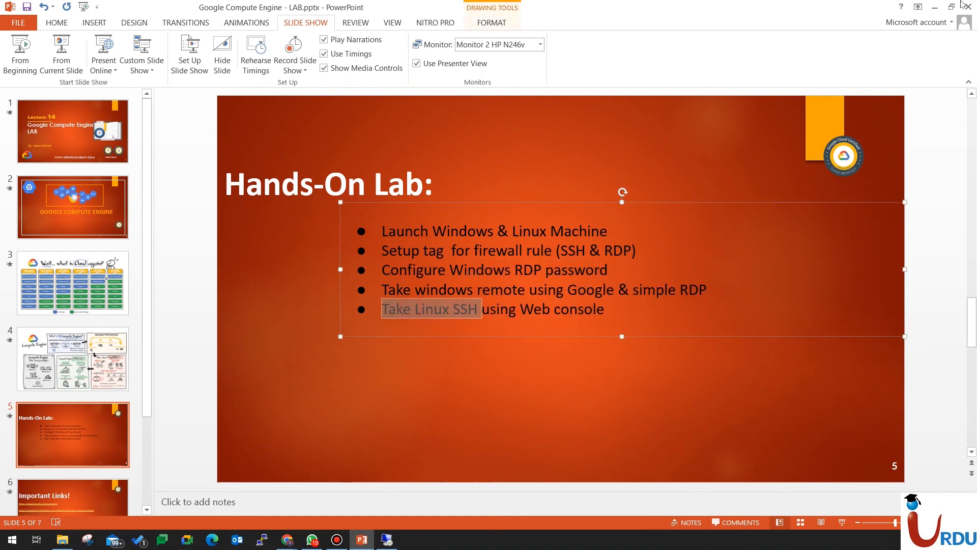
Return to the Google Cloud console and edit linuxnginx's network interface to use an Ephemeral external IPv4 address with the Standard (europe-west2) tier.
left_click(934, 8)
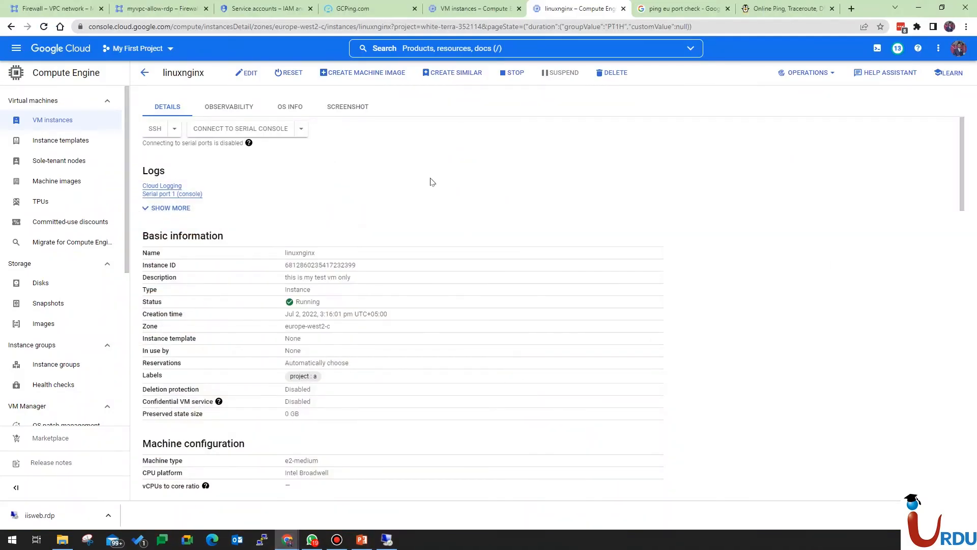
left_click(243, 72)
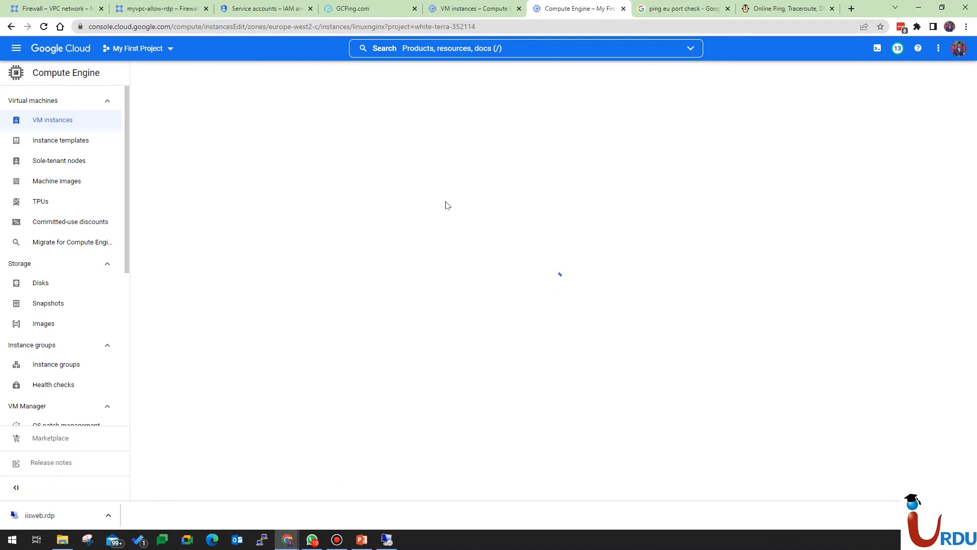
left_click_drag(975, 151, 970, 173)
left_click(264, 412)
left_click(976, 225)
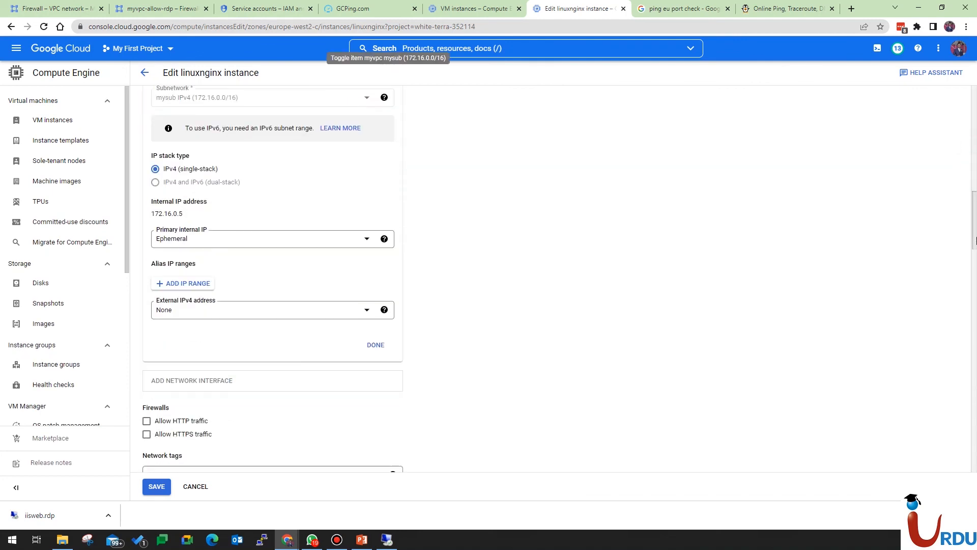
left_click(198, 309)
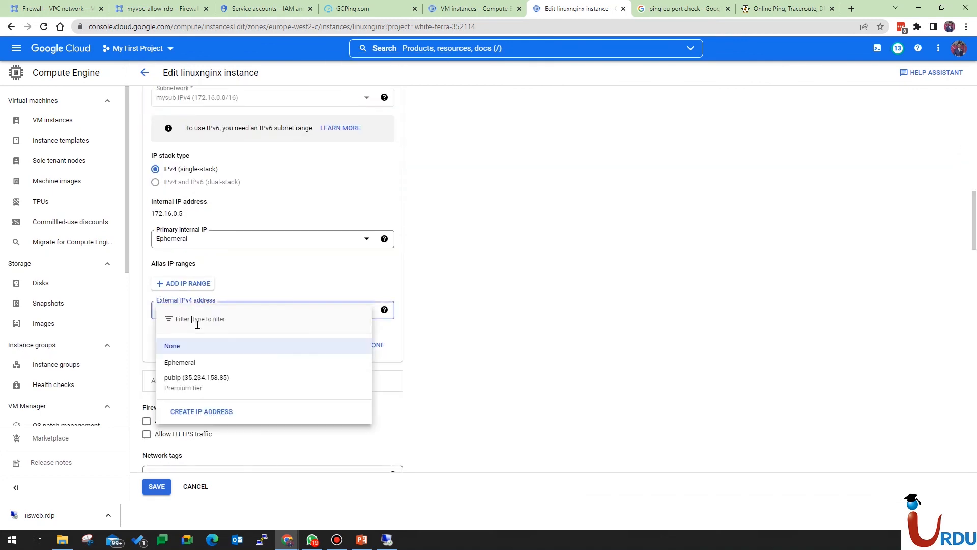
left_click(192, 362)
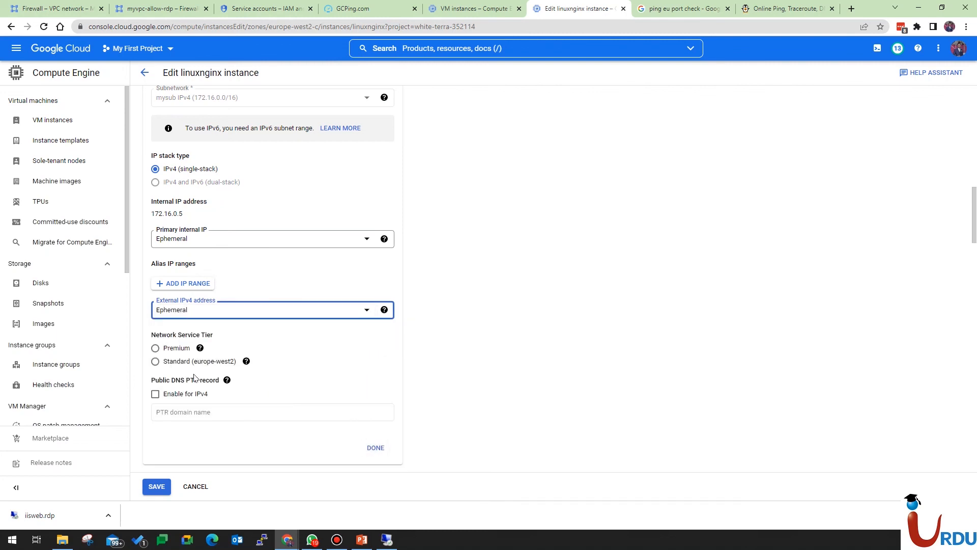
left_click(168, 361)
left_click(376, 448)
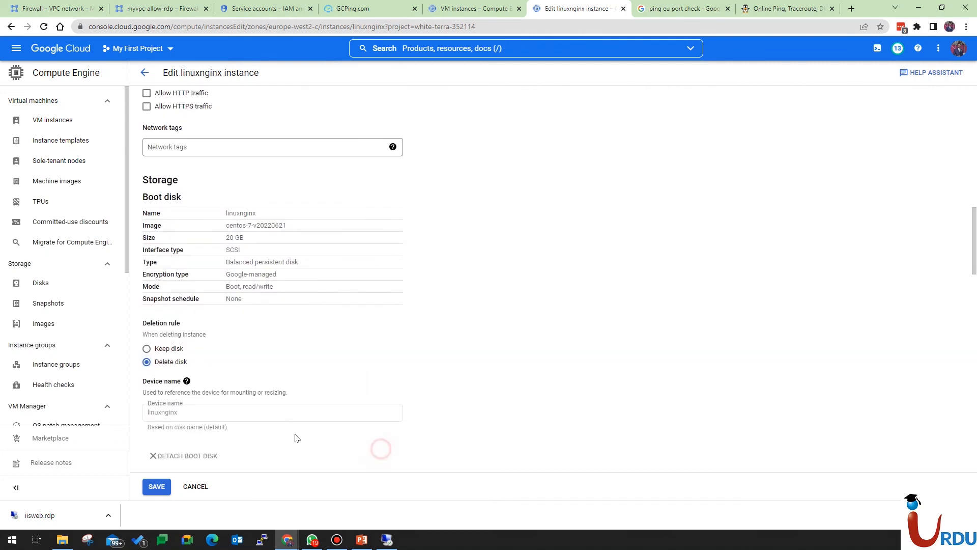
Save the linuxnginx network interface change and refresh the VM instances list.
left_click(156, 487)
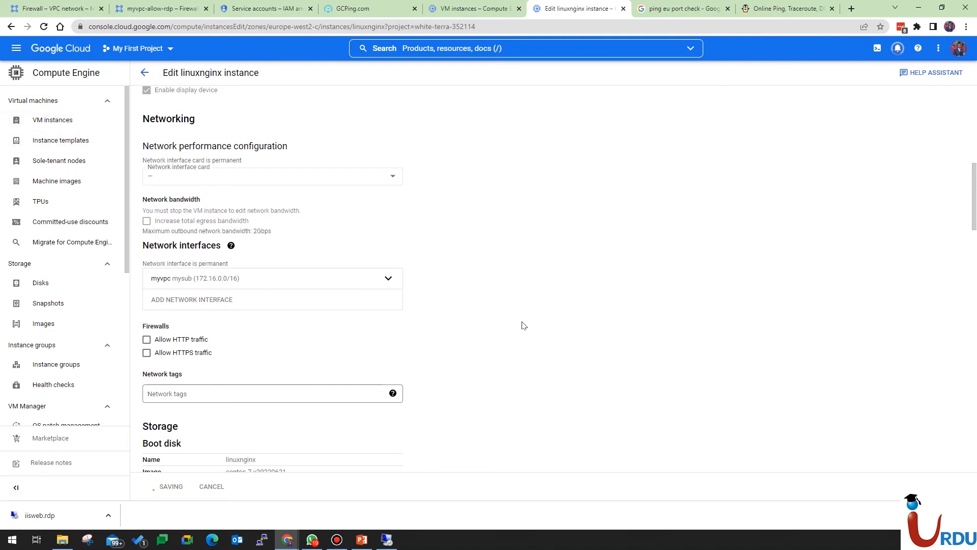
left_click(85, 120)
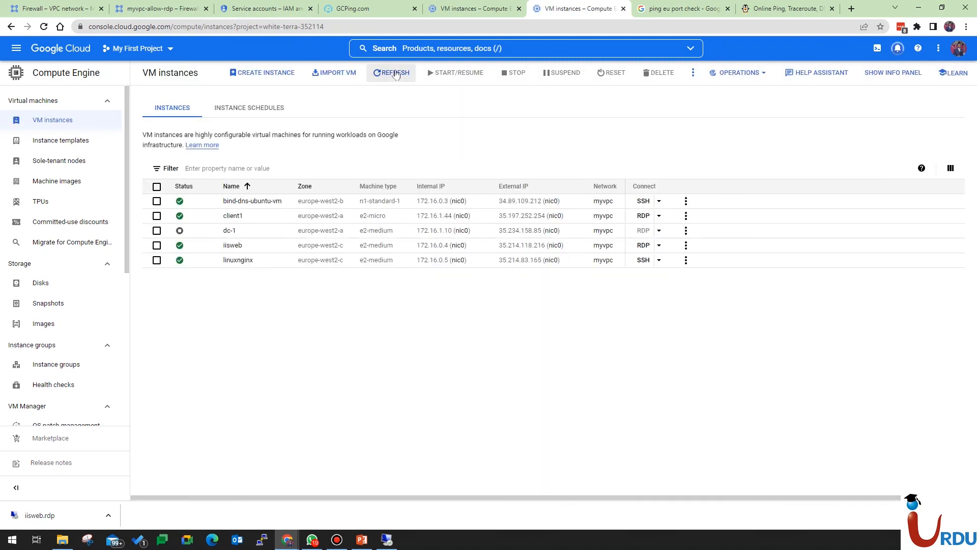
left_click(396, 73)
Open the VPC network's firewall rules list and filter it by myvpc to review the rules.
left_click(171, 11)
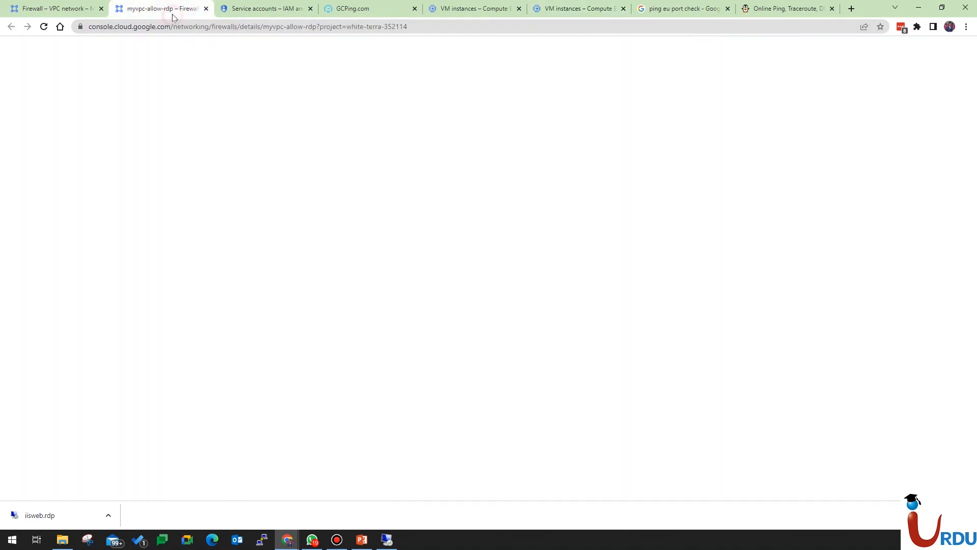
left_click_drag(974, 370, 974, 241)
left_click(64, 161)
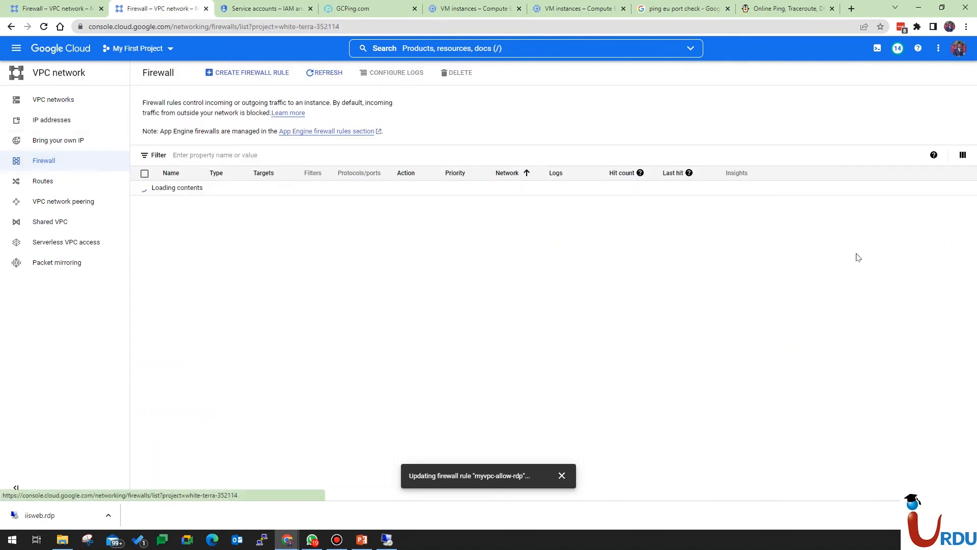
left_click(196, 155)
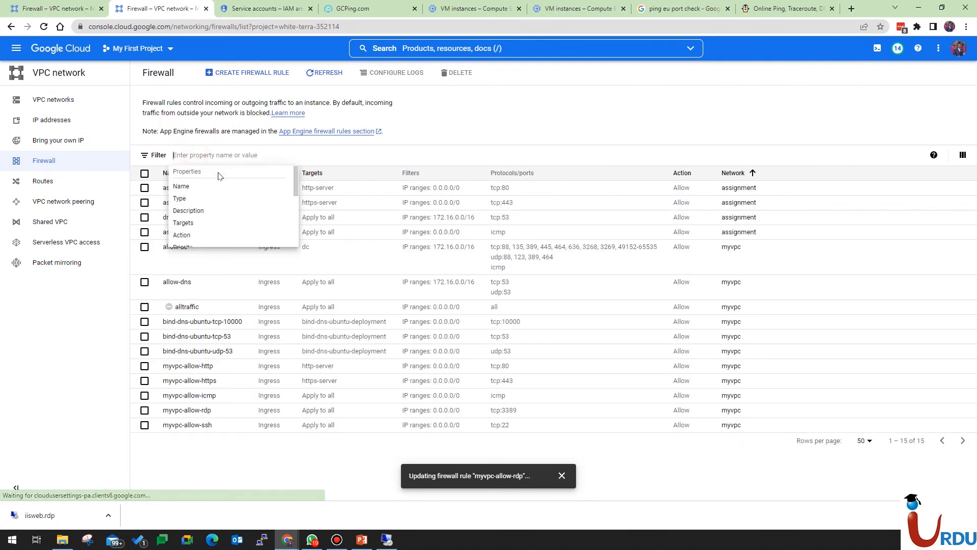
type("myvpc")
key("Return")
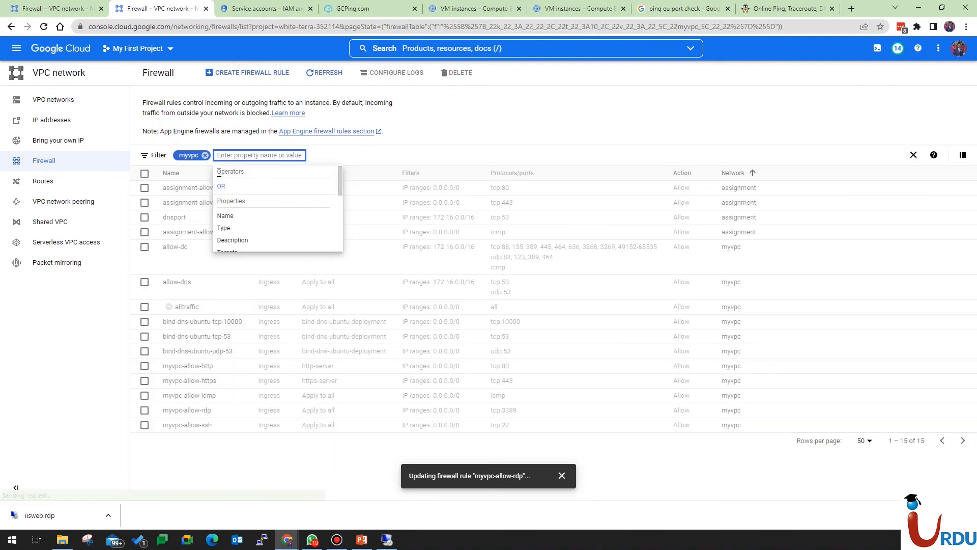
left_click(534, 130)
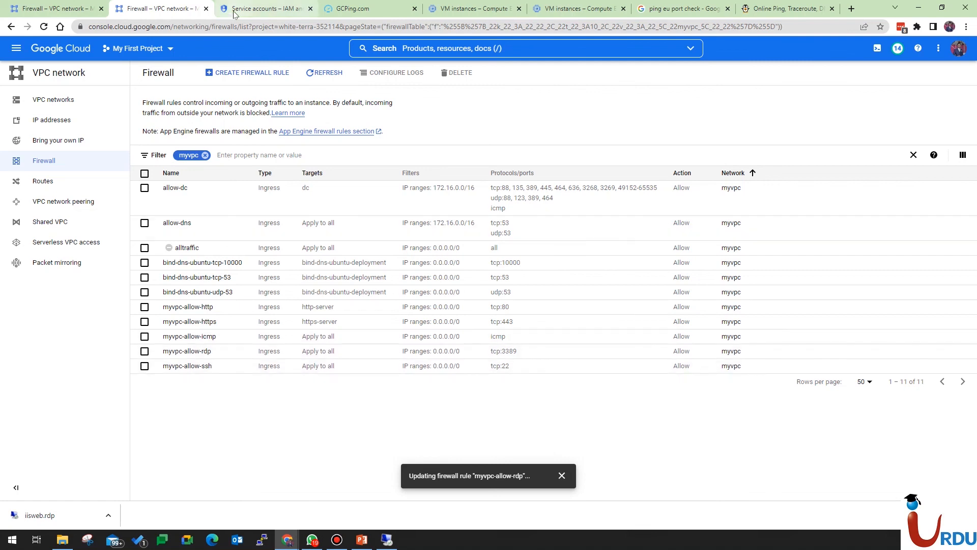
Return to the VM instances list and open a browser SSH session to linuxnginx, dismissing the IAP tunnel notice.
left_click(767, 11)
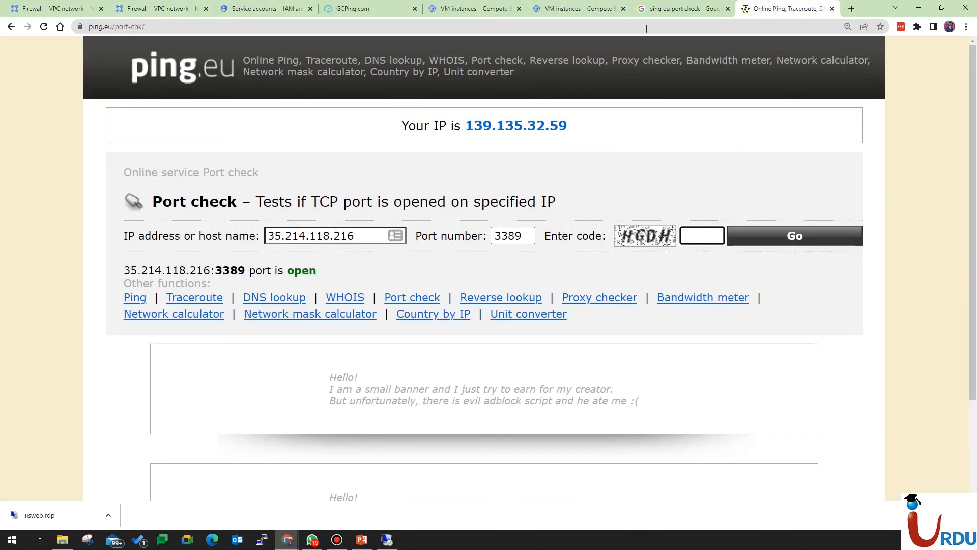
left_click(570, 9)
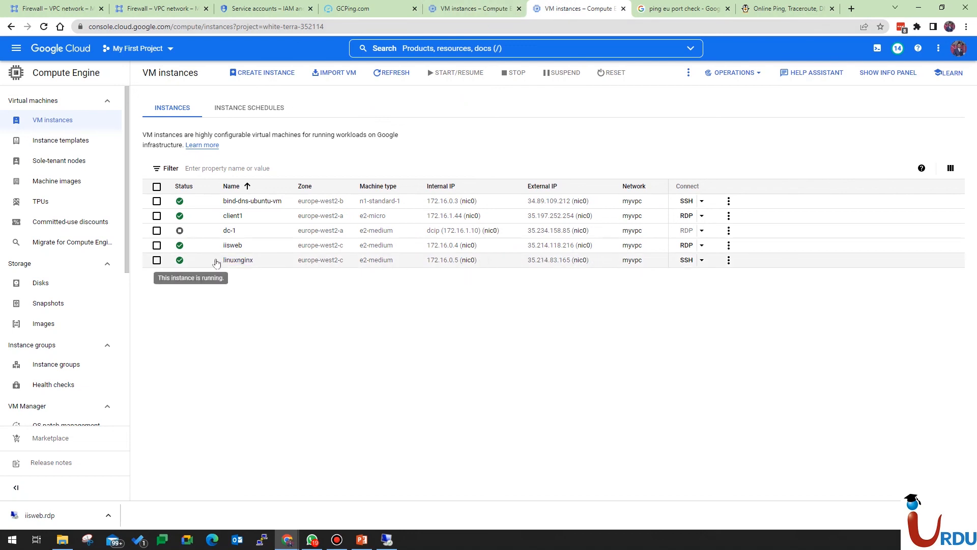
left_click(682, 263)
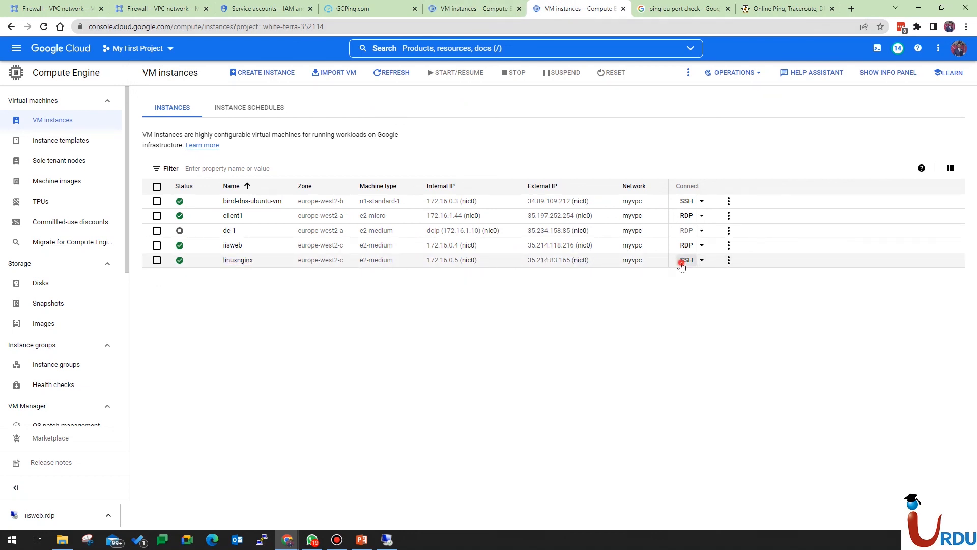
left_click_drag(300, 119, 547, 113)
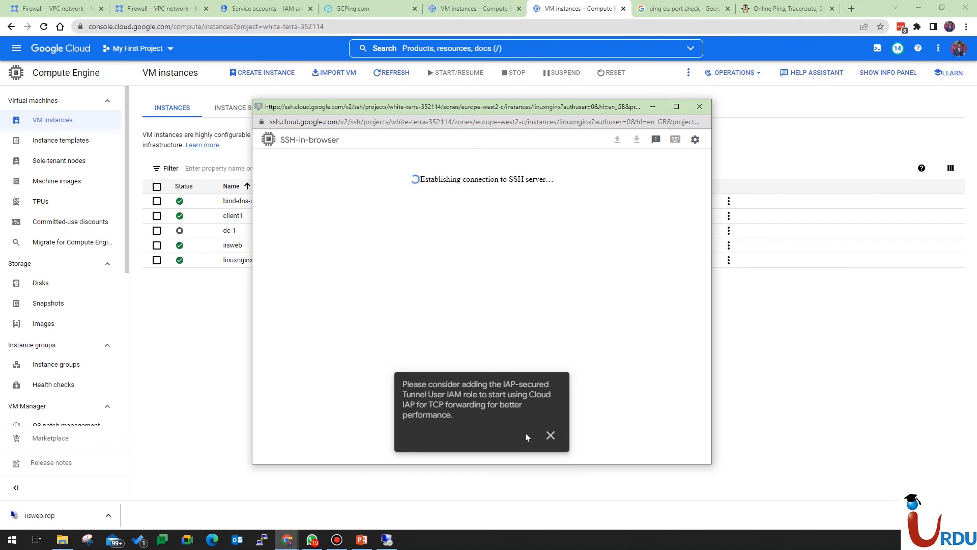
left_click(550, 435)
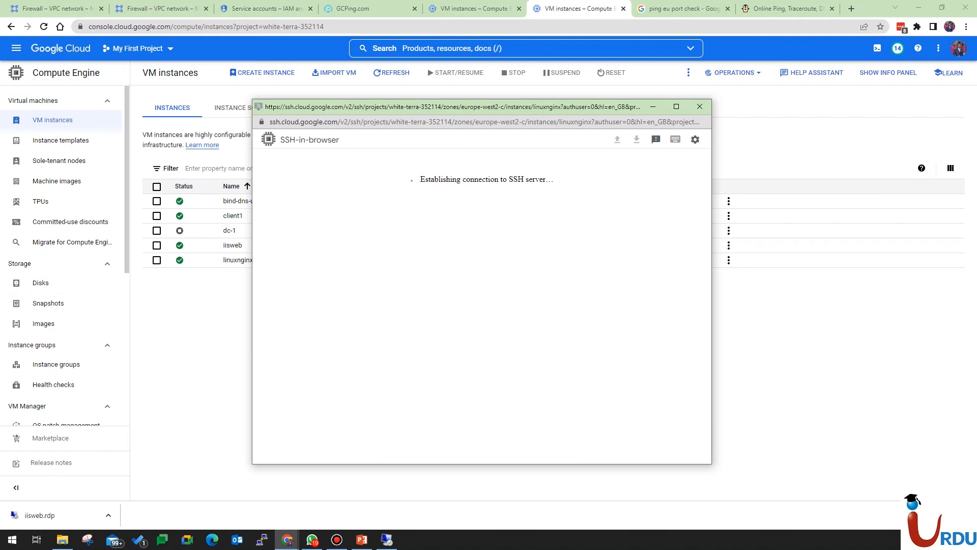
left_click(554, 277)
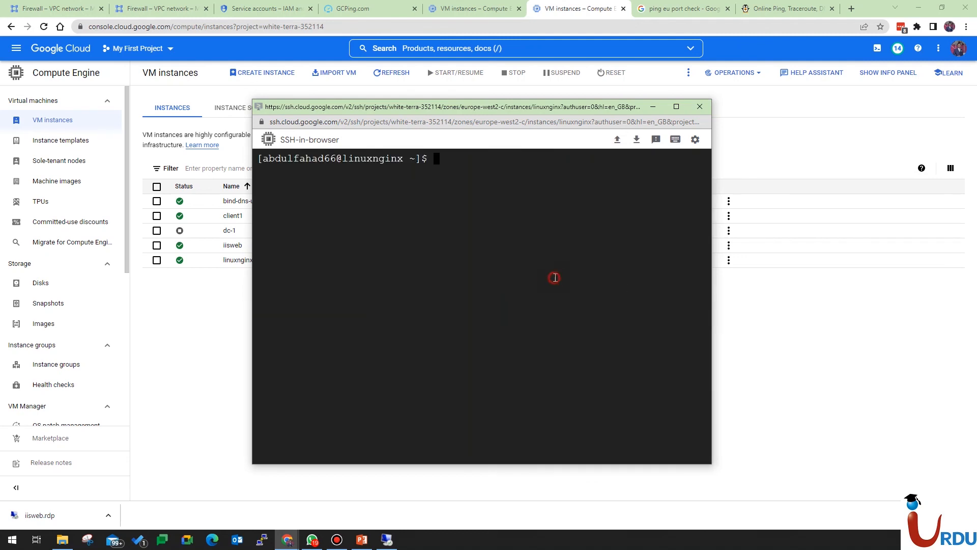
Clear the terminal, list the logged-in users with w and examine the source IP address of each session.
type("clear")
key("Return")
type("sudo")
key("BackSpace")
key("BackSpace")
key("BackSpace")
key("BackSpace")
type("w")
key("Return")
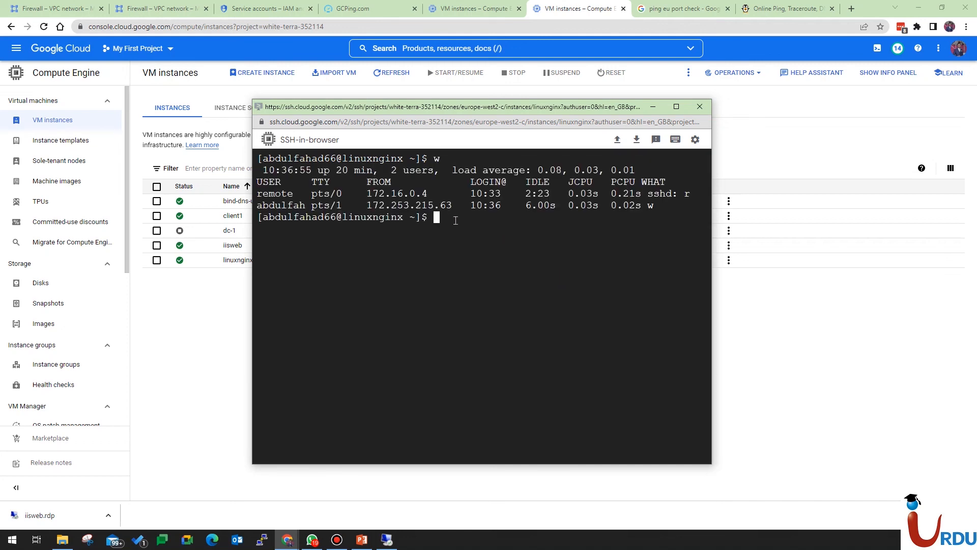
left_click_drag(365, 195, 430, 195)
left_click_drag(361, 205, 451, 205)
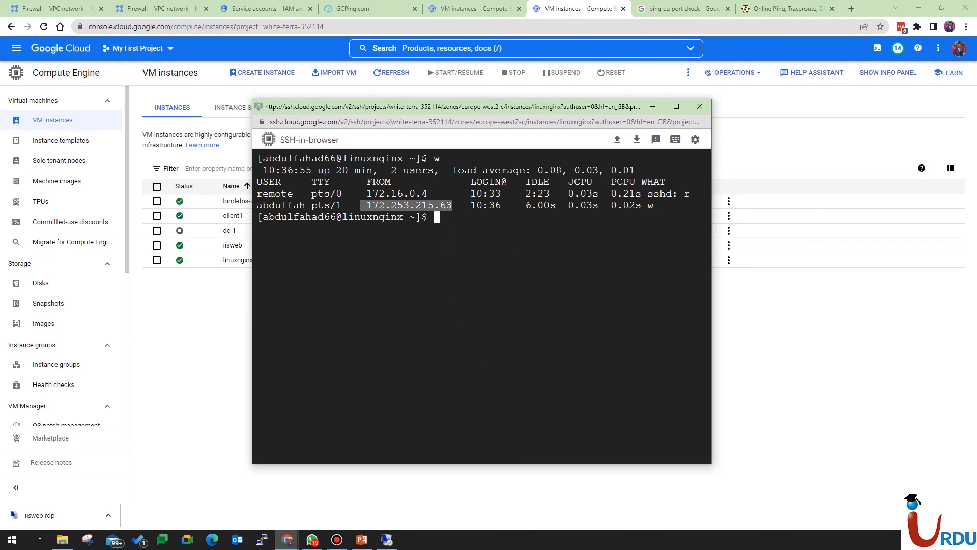
left_click(351, 224)
left_click(626, 238)
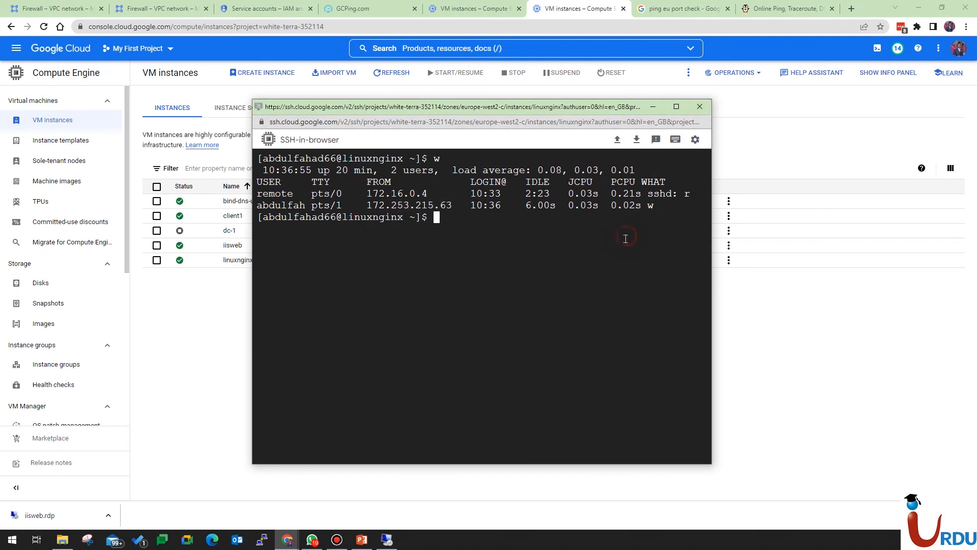
End the browser SSH session on linuxnginx with exit.
type("ex")
key("BackSpace")
key("BackSpace")
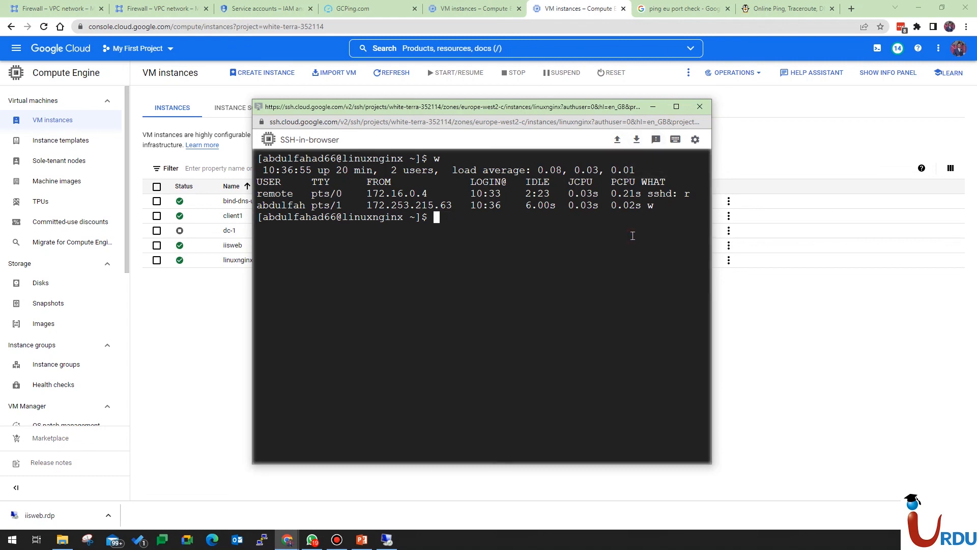
type("exit")
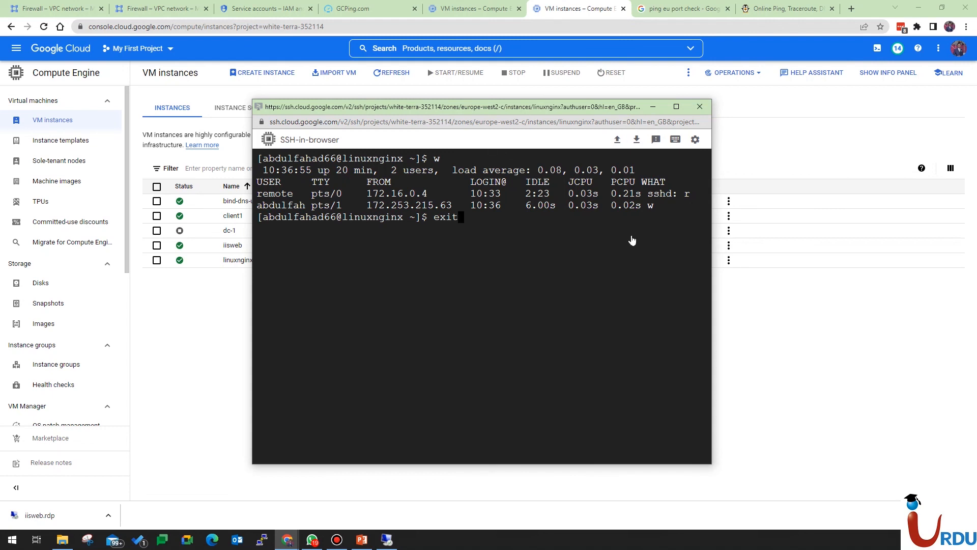
key("Return")
Edit the linuxnginx instance to enable connecting to serial ports and save the change.
left_click(242, 265)
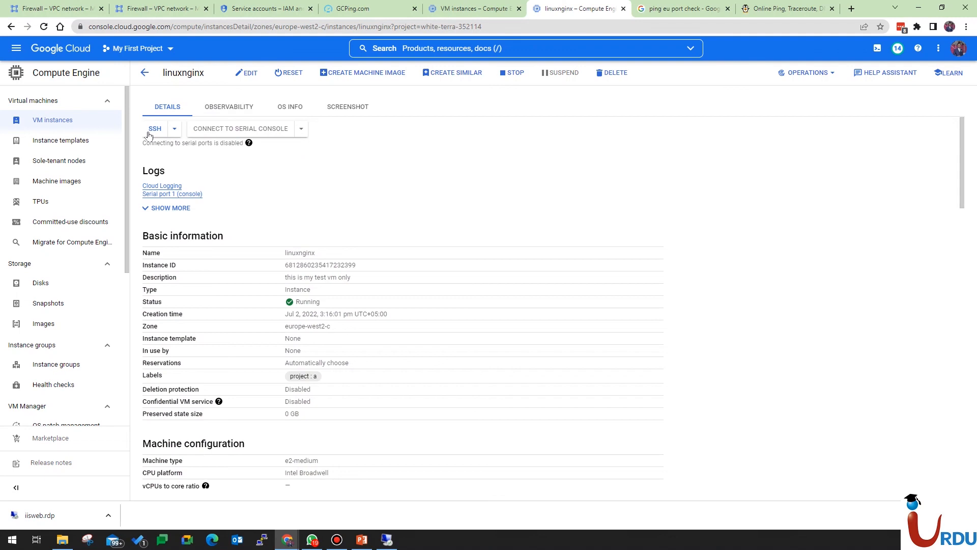
left_click(245, 77)
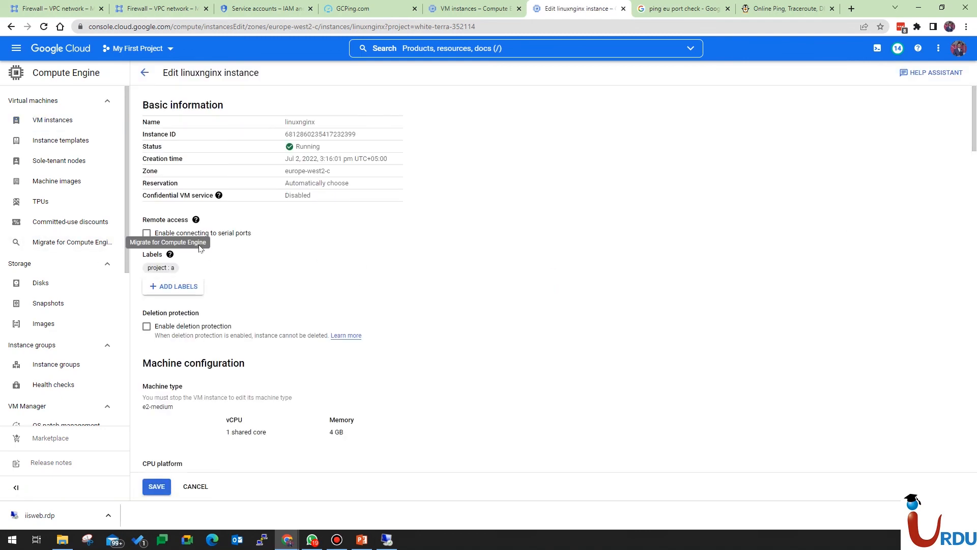
left_click(148, 234)
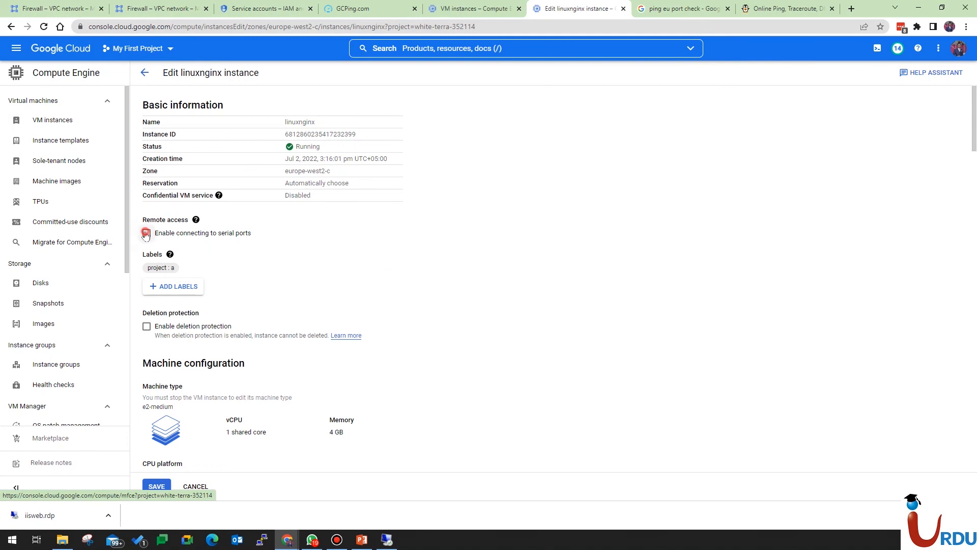
left_click(158, 488)
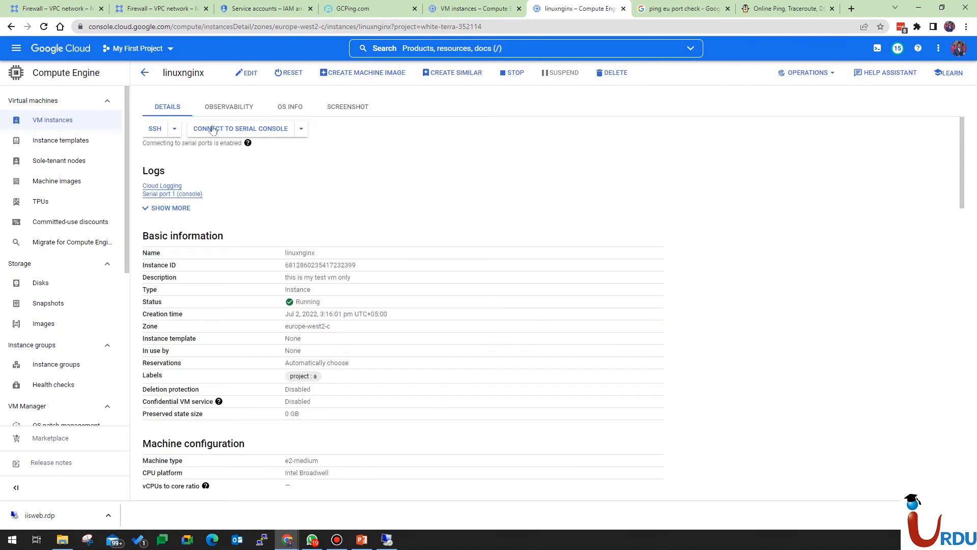
Connect to linuxnginx's serial console, bring up its login prompt and move the console window aside.
left_click(216, 129)
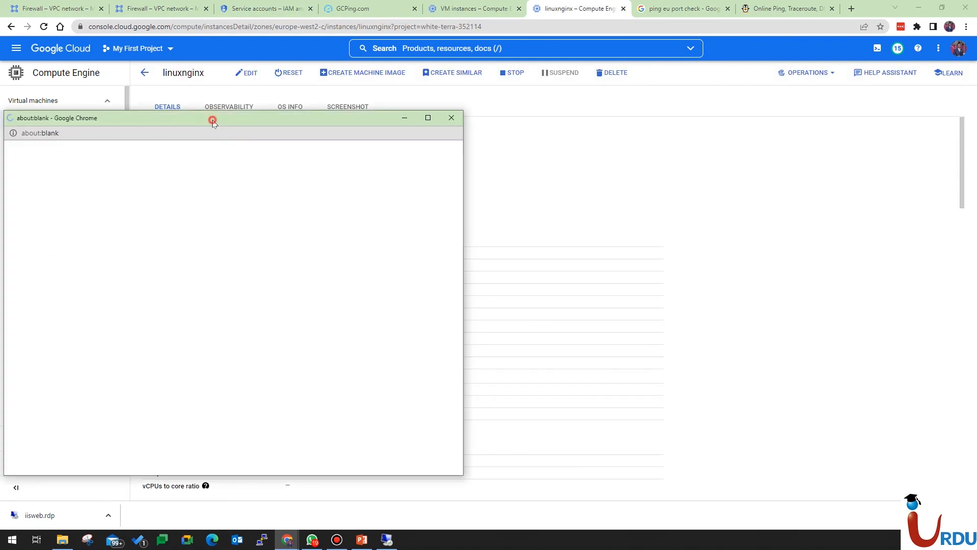
left_click_drag(212, 117, 480, 78)
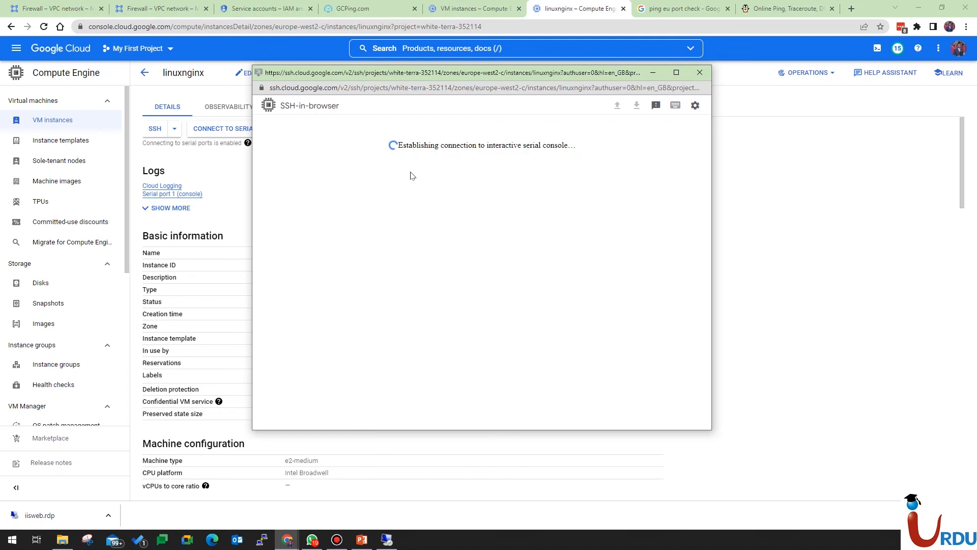
left_click(411, 174)
key("Return")
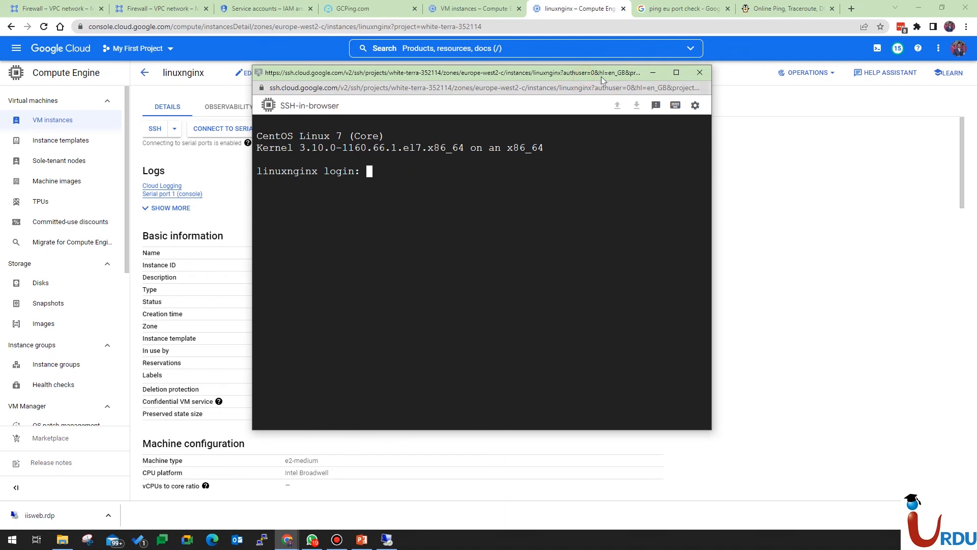
left_click(632, 74)
left_click_drag(631, 79, 711, 128)
Switch to the remote desktop session and reboot linuxnginx from the root PuTTY shell.
left_click(386, 540)
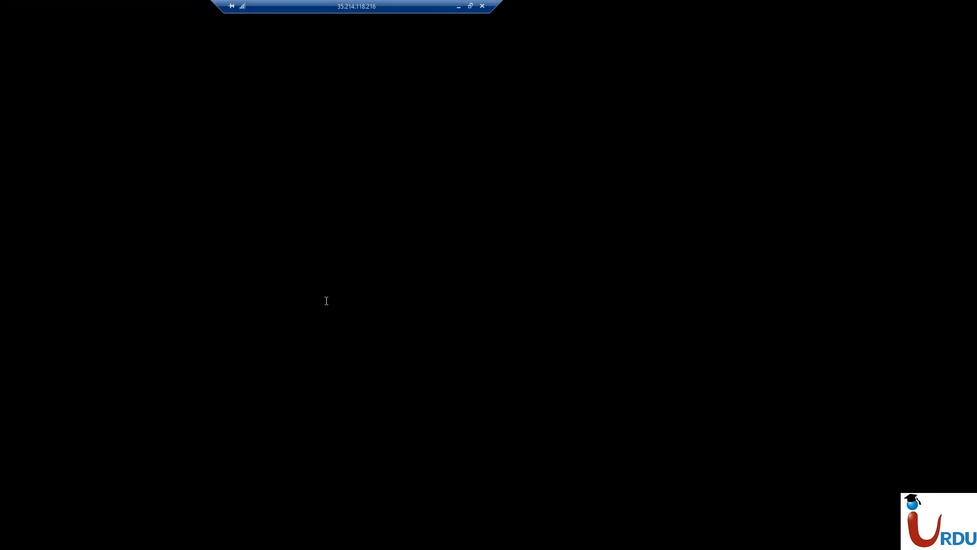
type("reboot")
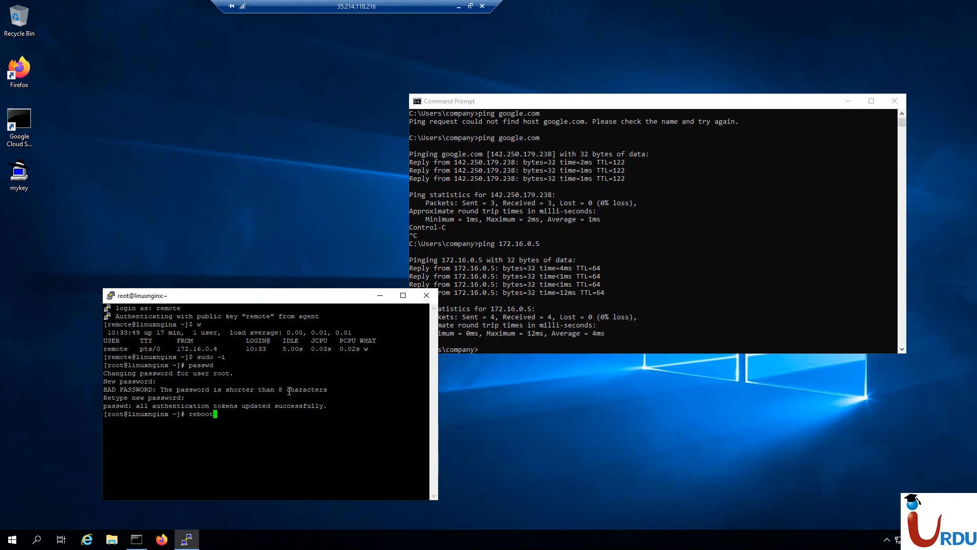
key("Return")
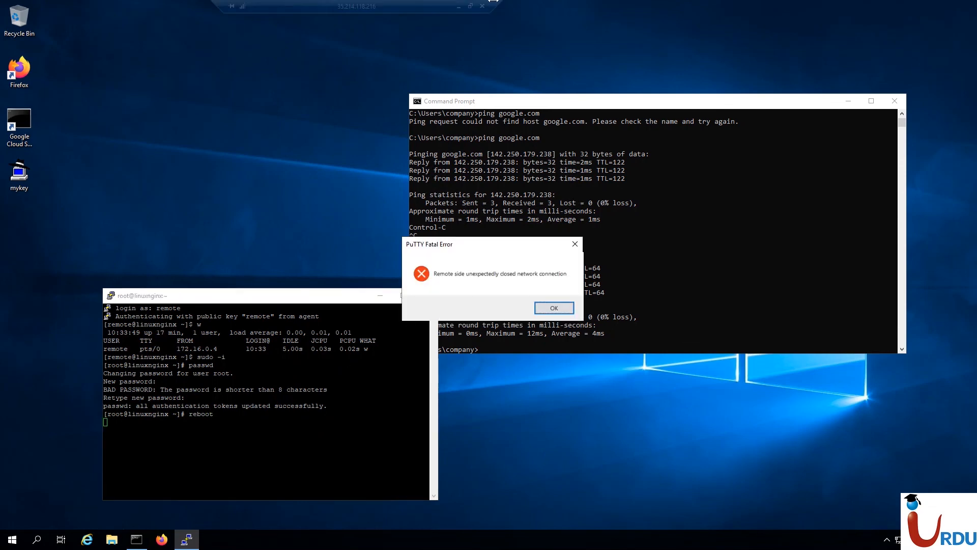
Minimize the remote desktop session and enlarge the serial console window to watch linuxnginx's reboot messages.
left_click(462, 8)
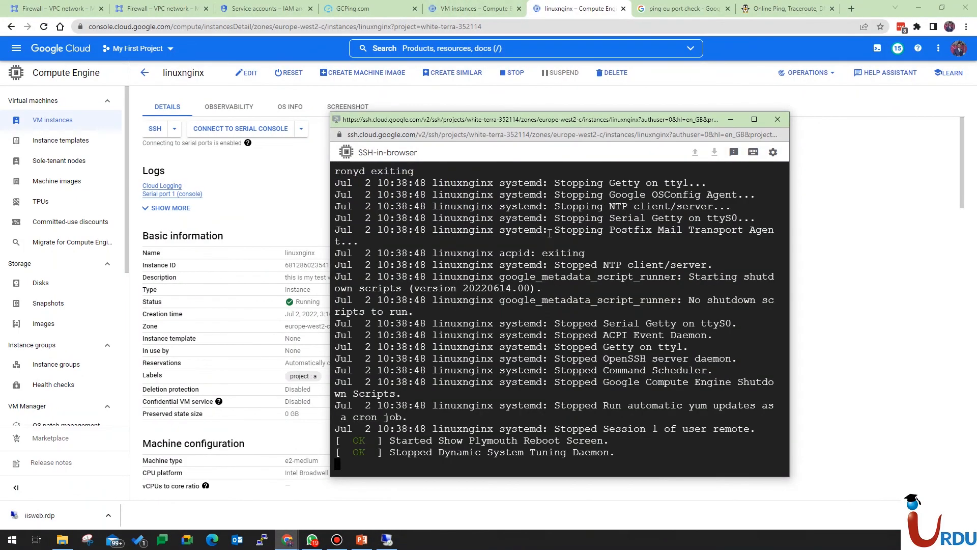
left_click_drag(621, 124, 496, 83)
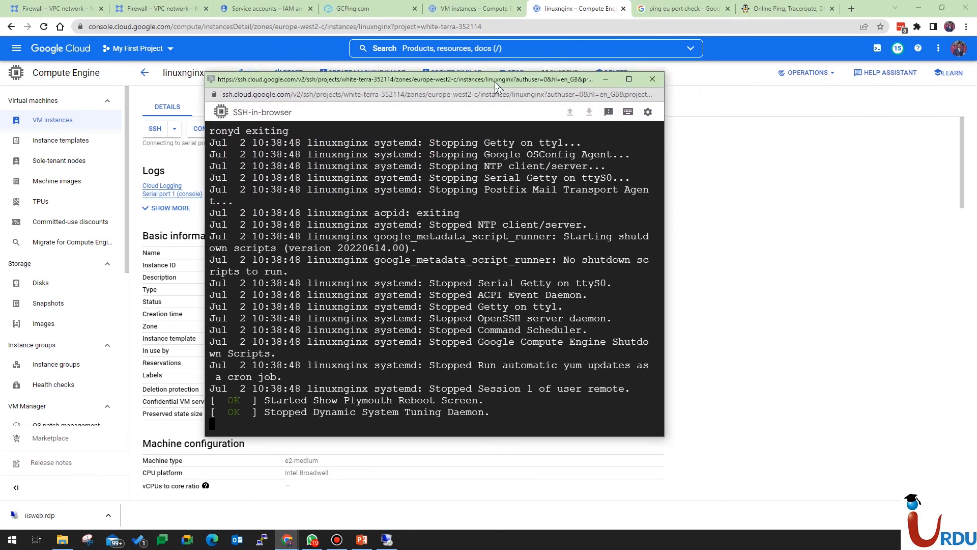
left_click_drag(664, 437, 922, 513)
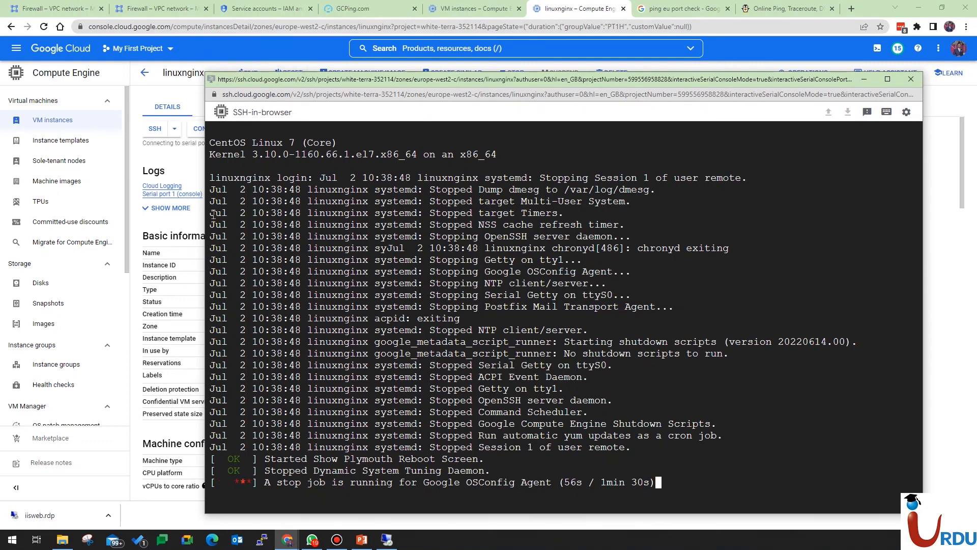
Return to the main console window and look over the myvpc firewall rules in both firewall tabs.
left_click(193, 163)
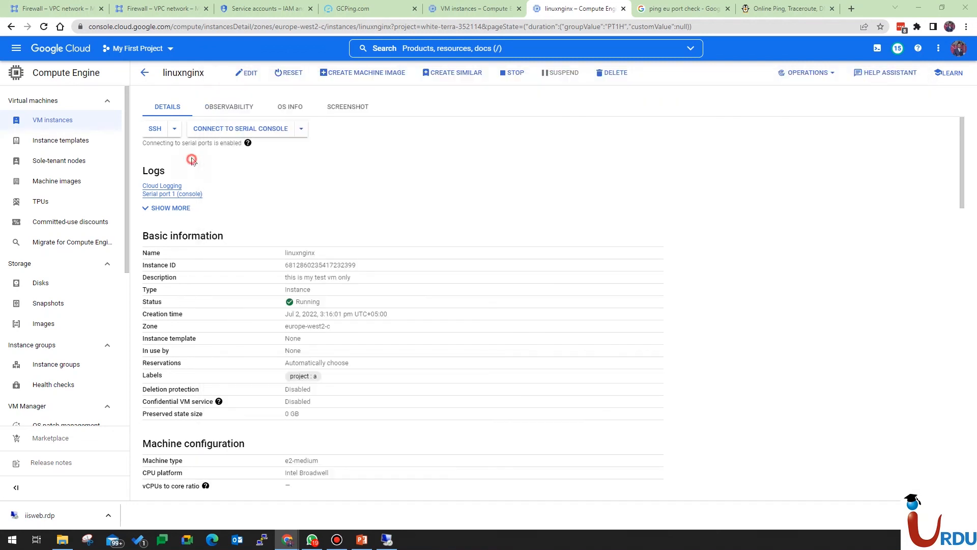
left_click(55, 10)
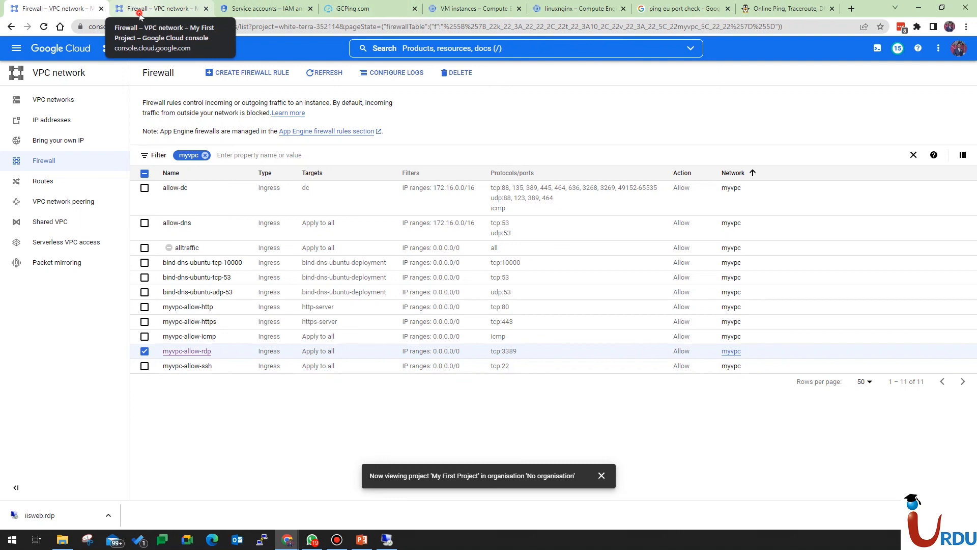
left_click(168, 9)
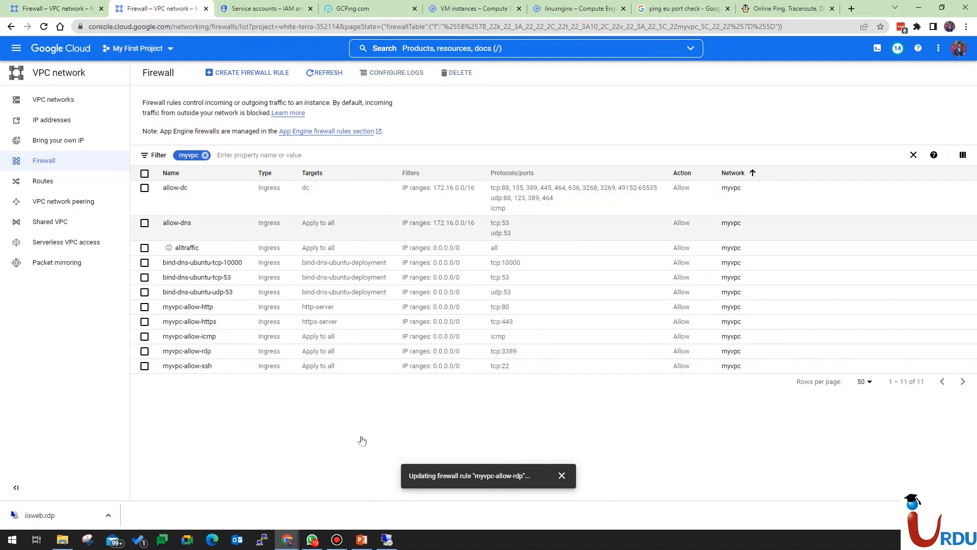
Switch to PowerPoint, review the Hands-On Lab slide and go to the closing Thank You slide.
left_click(361, 541)
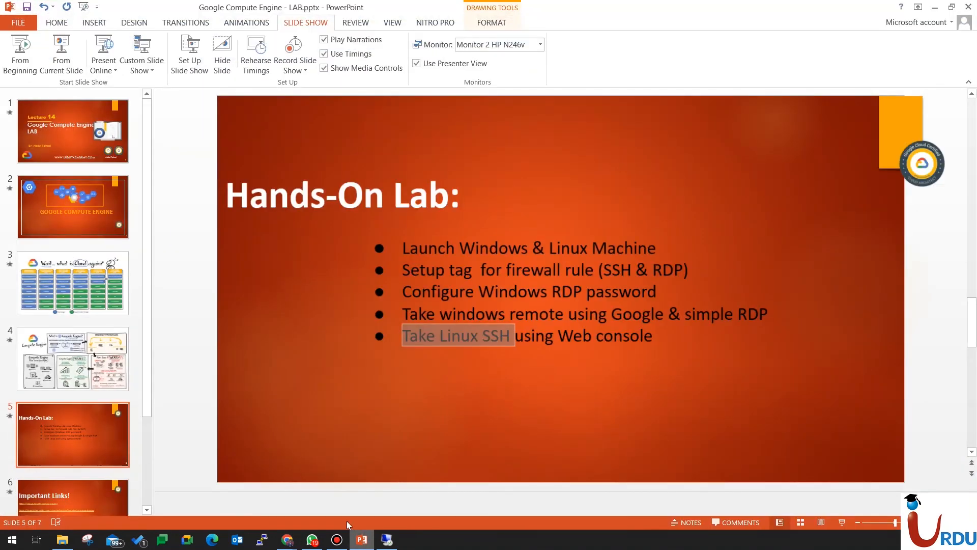
left_click(407, 354)
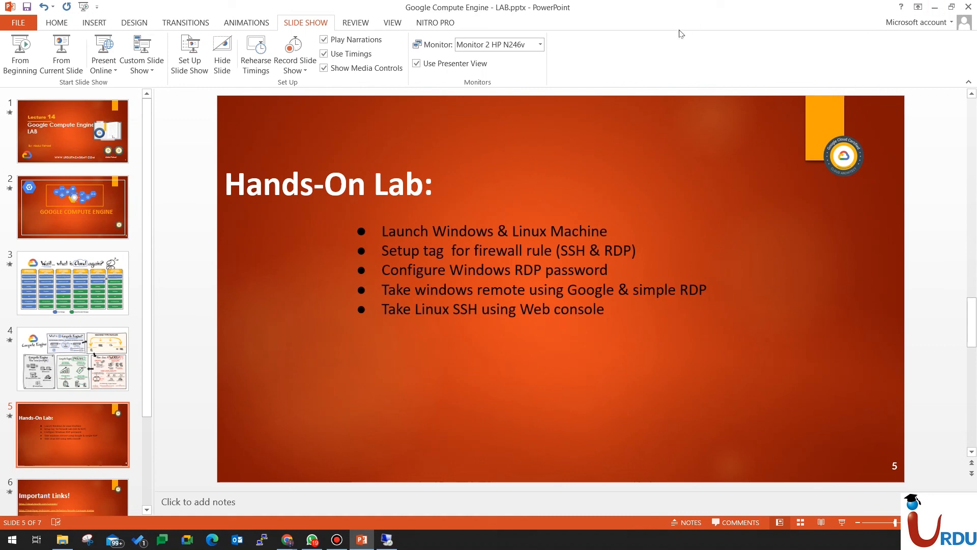
left_click(67, 491)
left_click(68, 490)
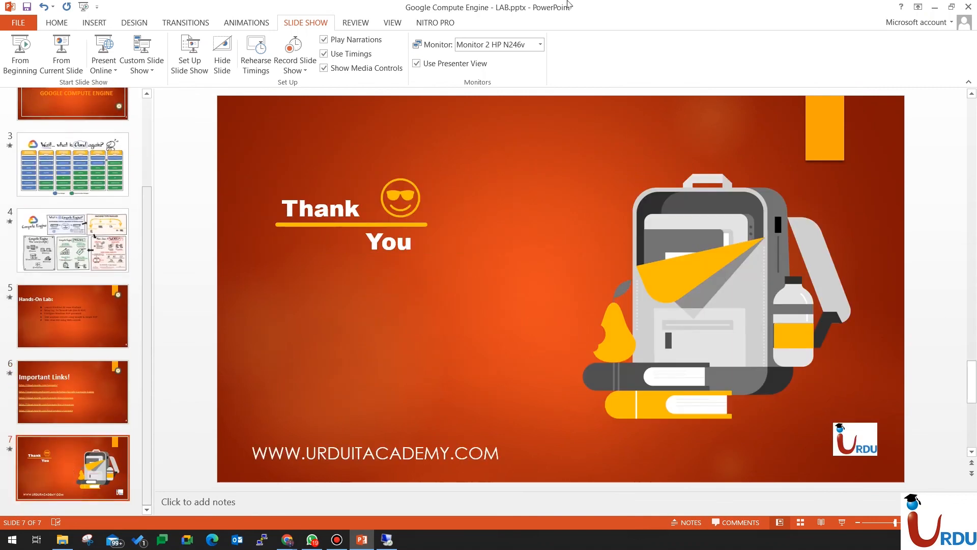